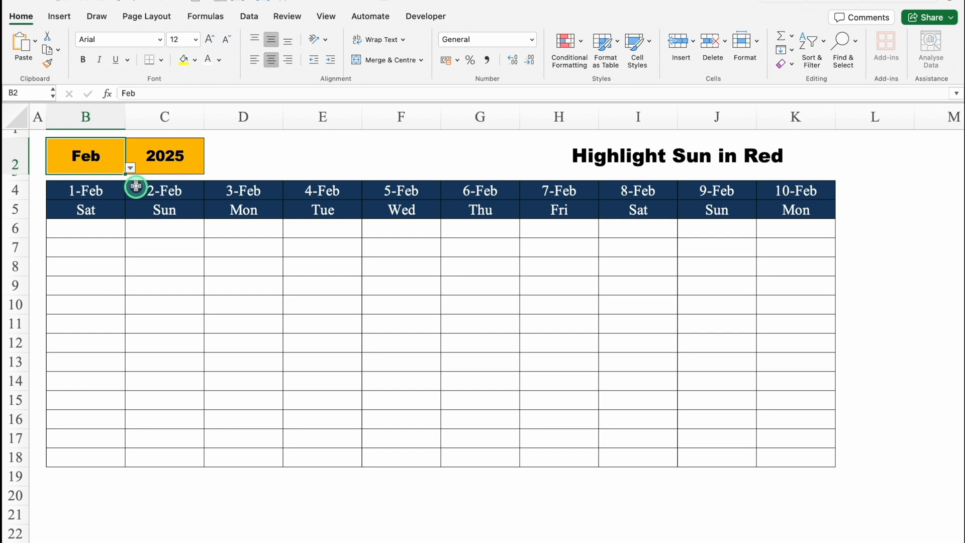
Set the month in cell B2 to Jan
{"action": "left_click", "coordinate": [130, 167]}
{"action": "left_click", "coordinate": [70, 182]}
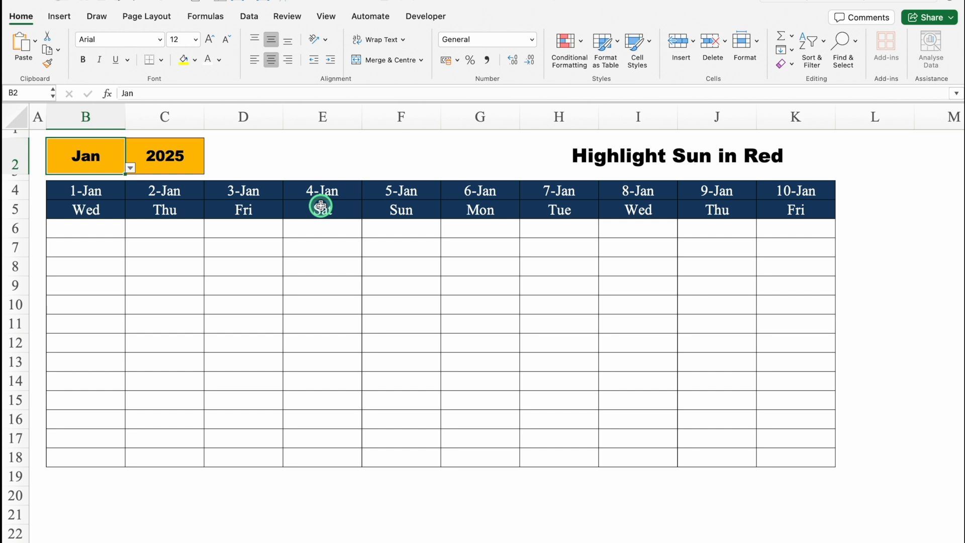
Create a Classic conditional formatting rule on the whole sheet for cells with a value equal to Sun
{"action": "left_click", "coordinate": [20, 113]}
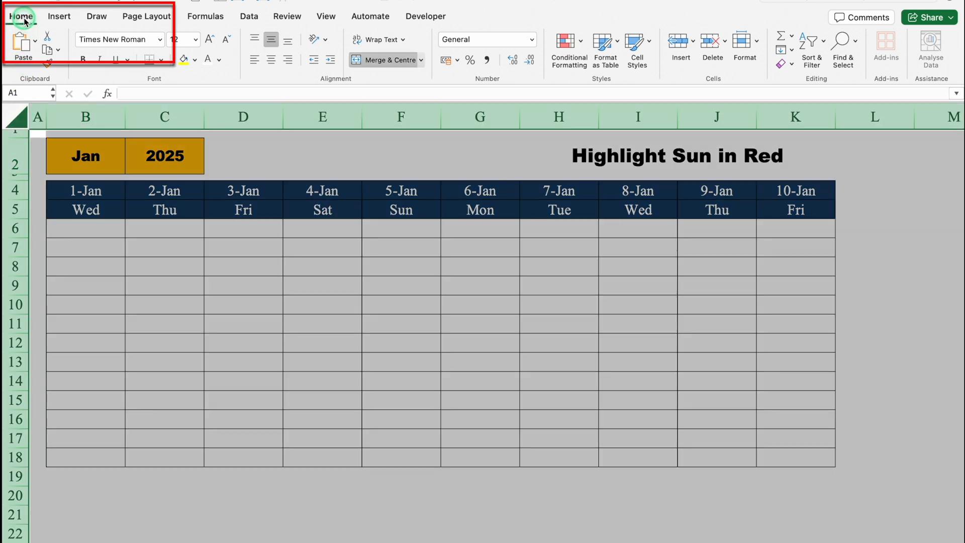
{"action": "left_click", "coordinate": [581, 44]}
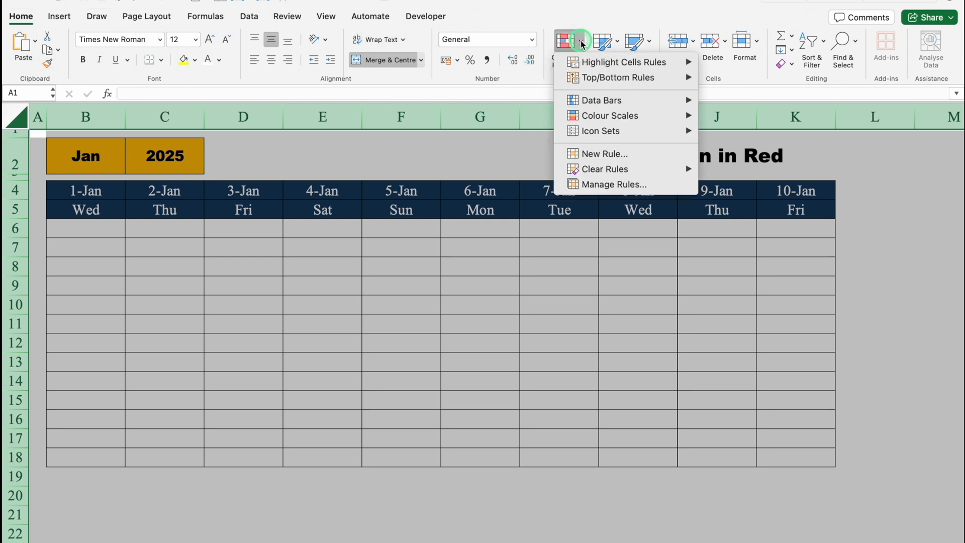
{"action": "mouse_move", "coordinate": [593, 62]}
{"action": "left_click", "coordinate": [747, 112]}
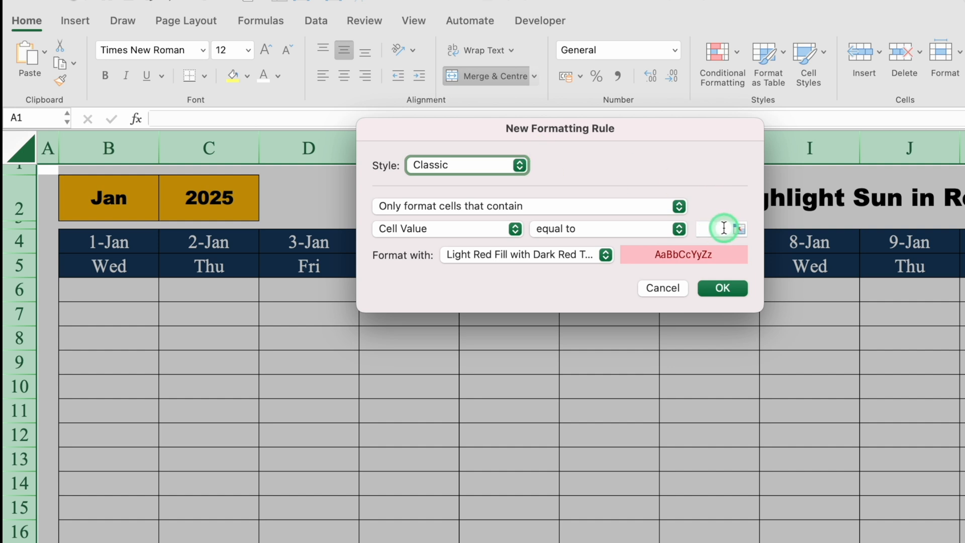
{"action": "left_click", "coordinate": [722, 228]}
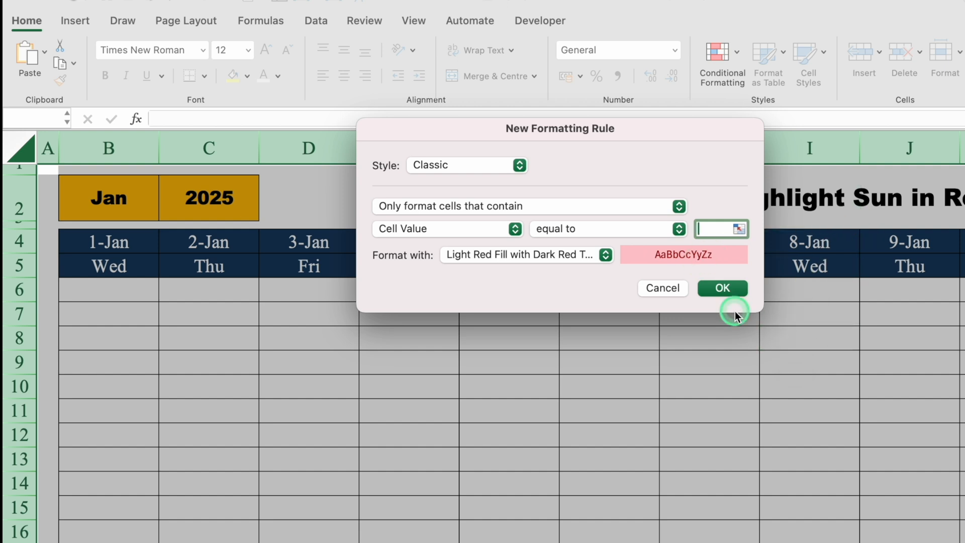
{"action": "type", "text": "Sun"}
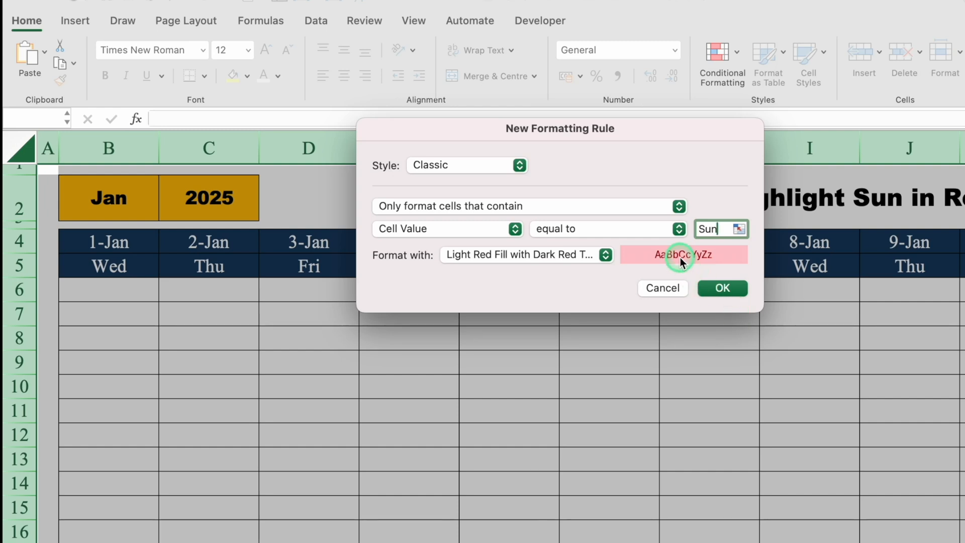
Give the rule a customised format with a red background fill
{"action": "left_click", "coordinate": [606, 256]}
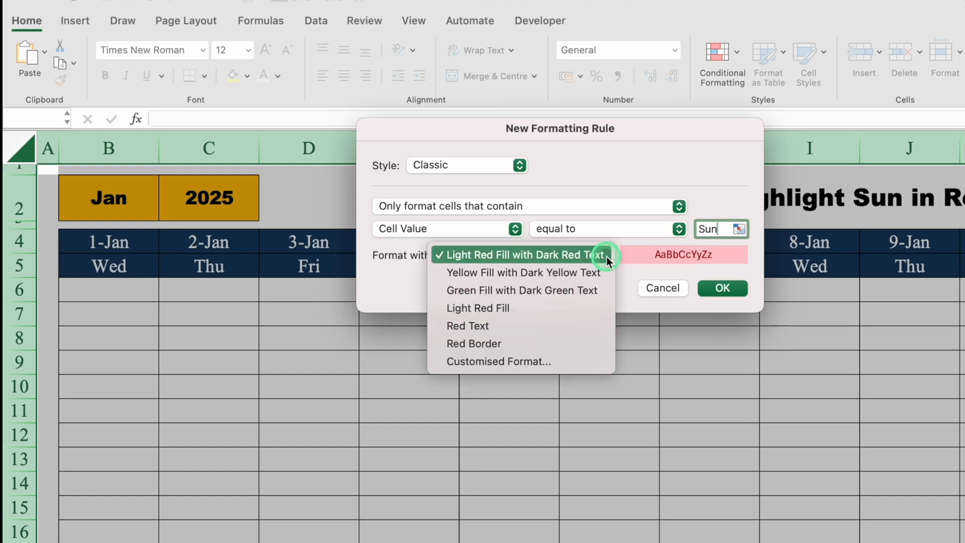
{"action": "left_click", "coordinate": [585, 355]}
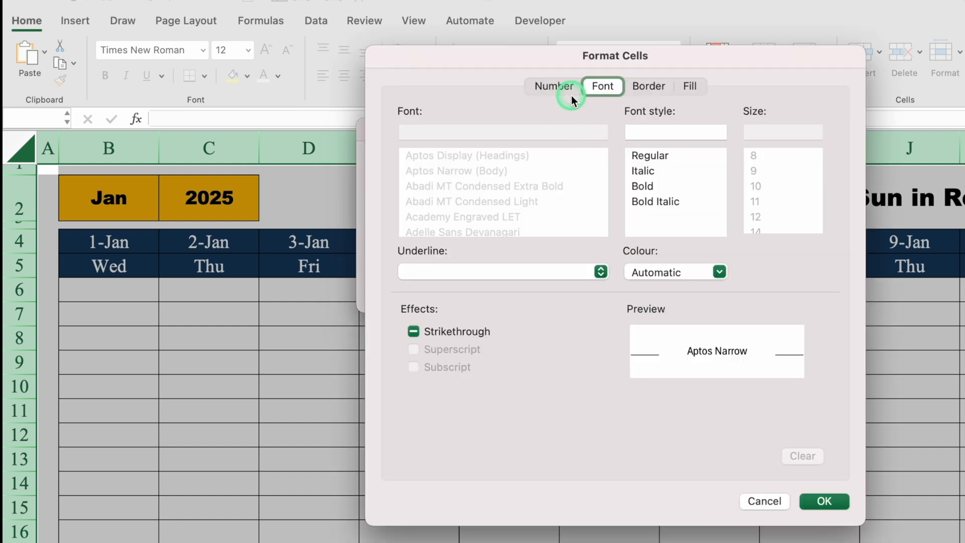
{"action": "left_click", "coordinate": [694, 87]}
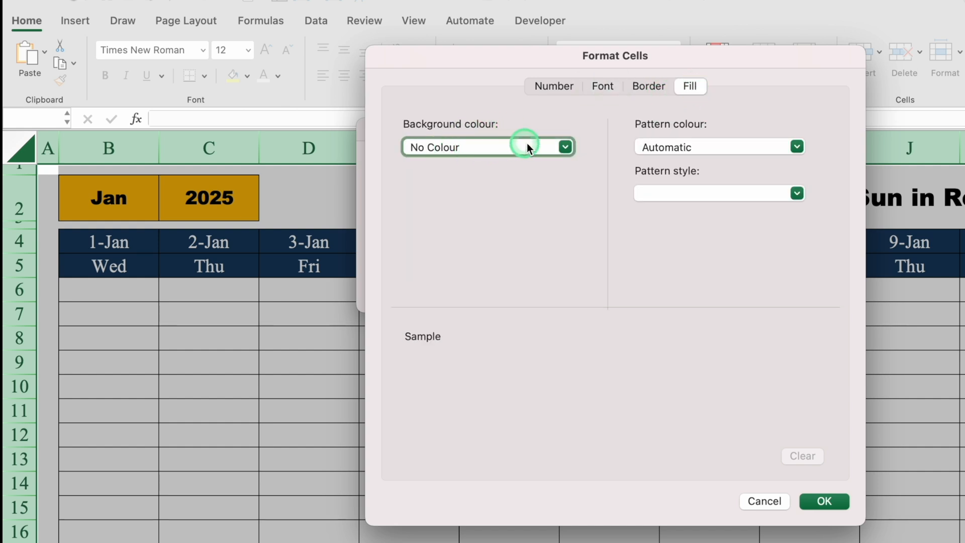
{"action": "left_click", "coordinate": [565, 148]}
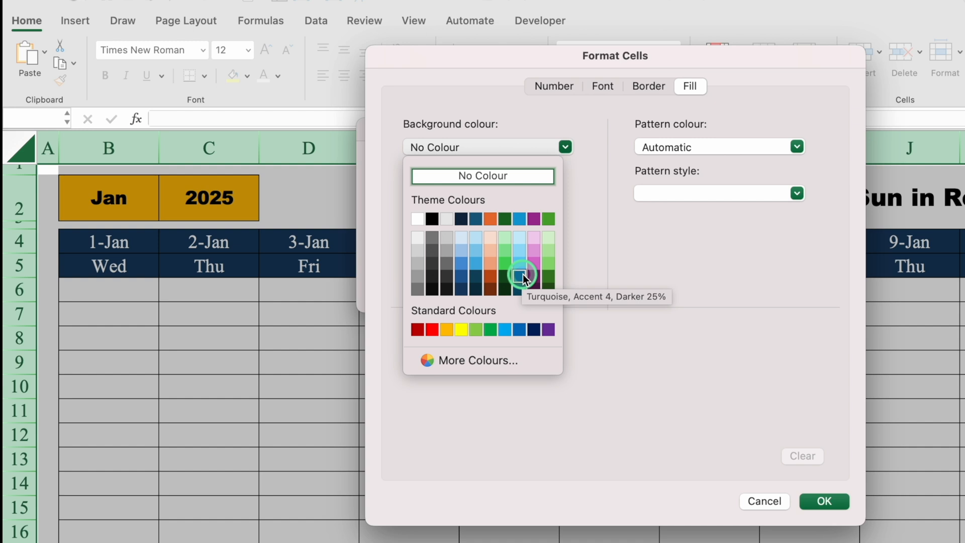
{"action": "left_click", "coordinate": [434, 330]}
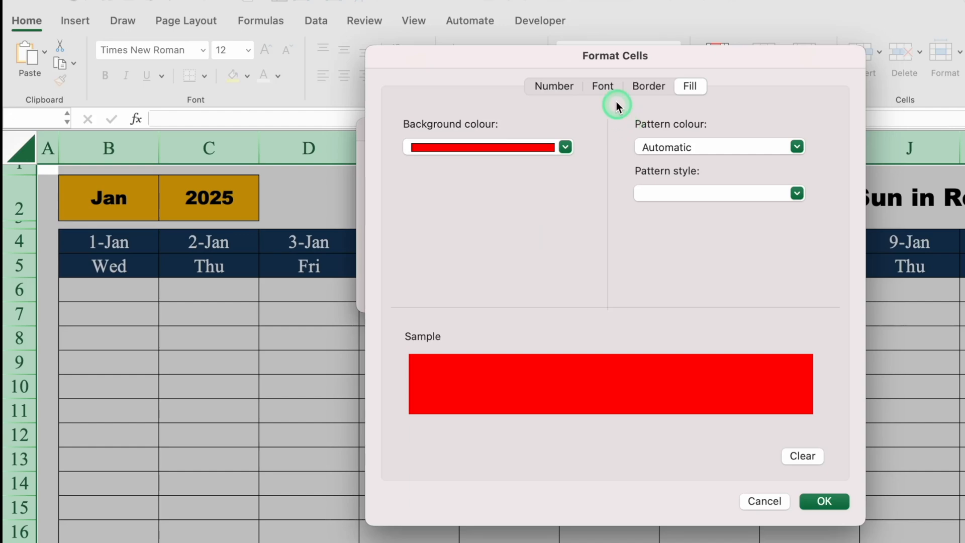
Set the rule's font colour to white and apply the rule to the sheet
{"action": "left_click", "coordinate": [602, 86]}
{"action": "left_click", "coordinate": [718, 270]}
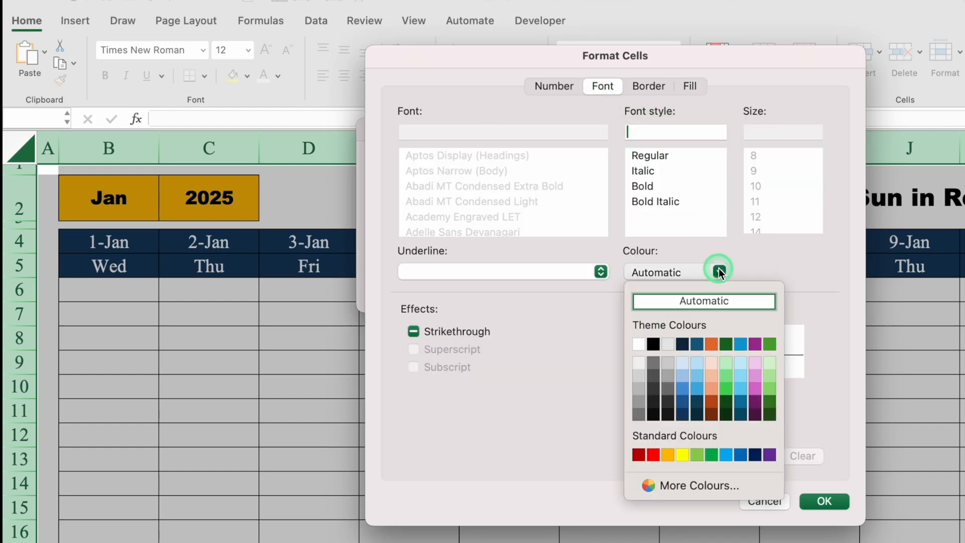
{"action": "left_click", "coordinate": [638, 344]}
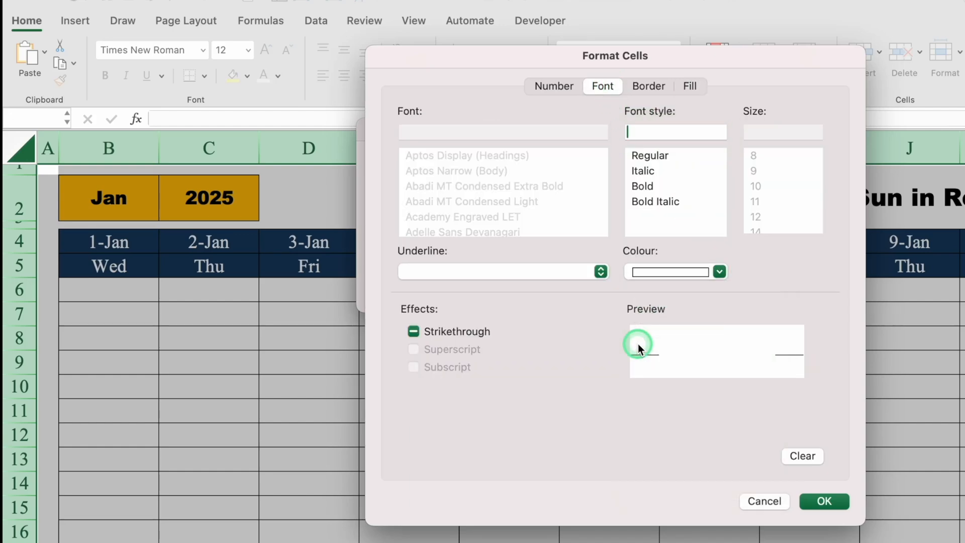
{"action": "left_click", "coordinate": [825, 500]}
{"action": "left_click", "coordinate": [730, 290]}
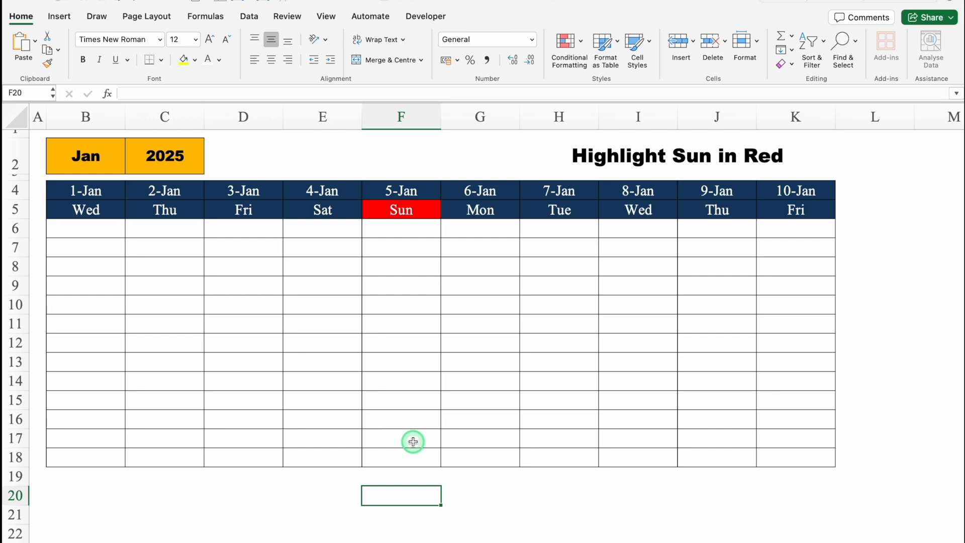
Clear the conditional formatting rules from the entire sheet
{"action": "left_click", "coordinate": [401, 265]}
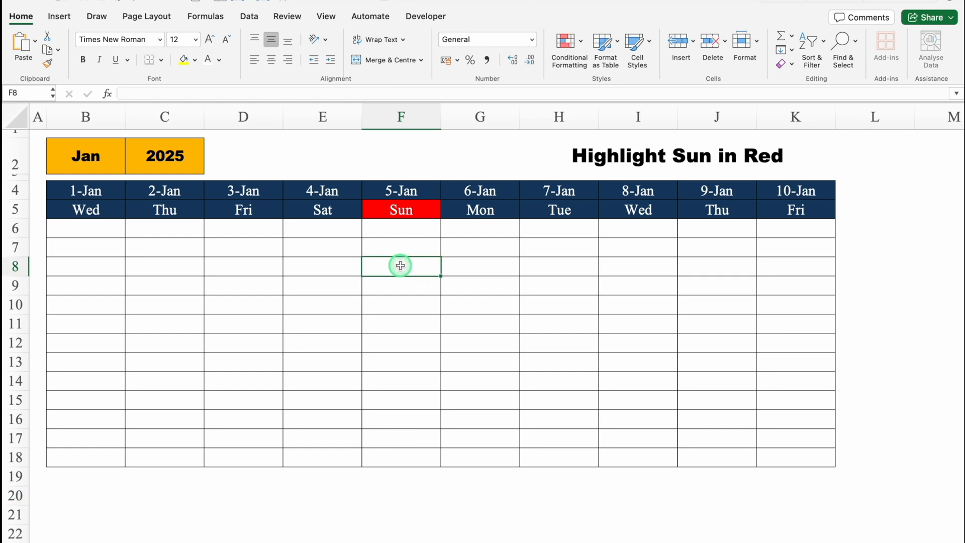
{"action": "left_click", "coordinate": [580, 41]}
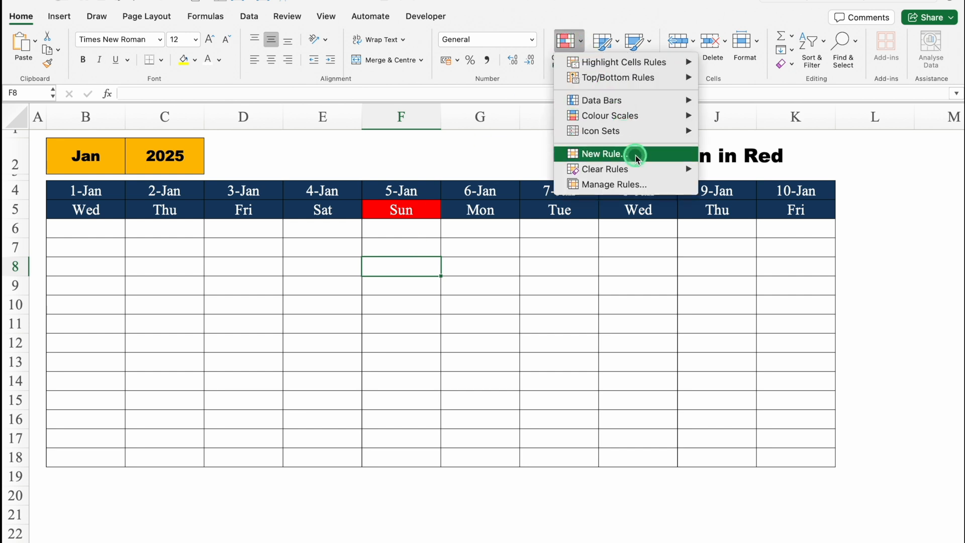
{"action": "mouse_move", "coordinate": [641, 170]}
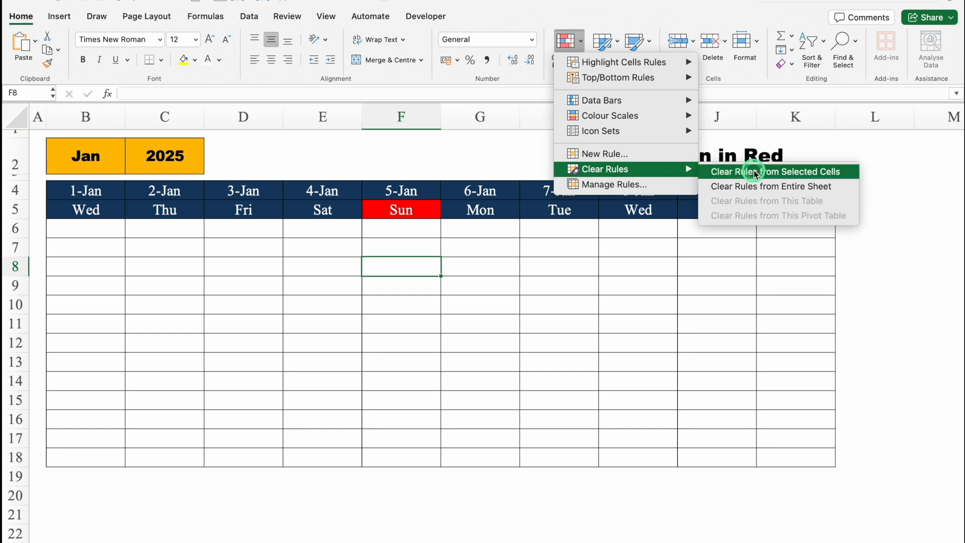
{"action": "left_click", "coordinate": [796, 186]}
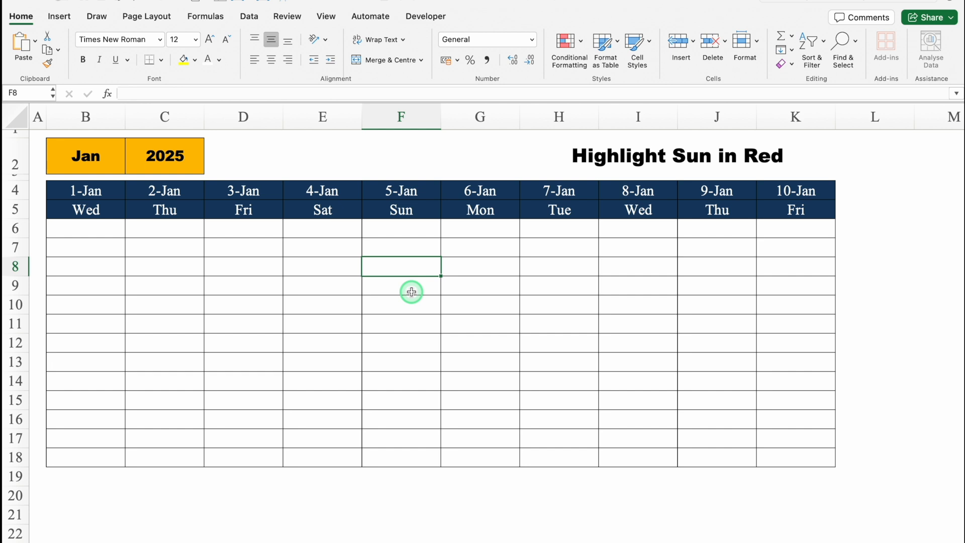
{"action": "left_click_drag", "start_coordinate": [90, 190], "coordinate": [632, 412]}
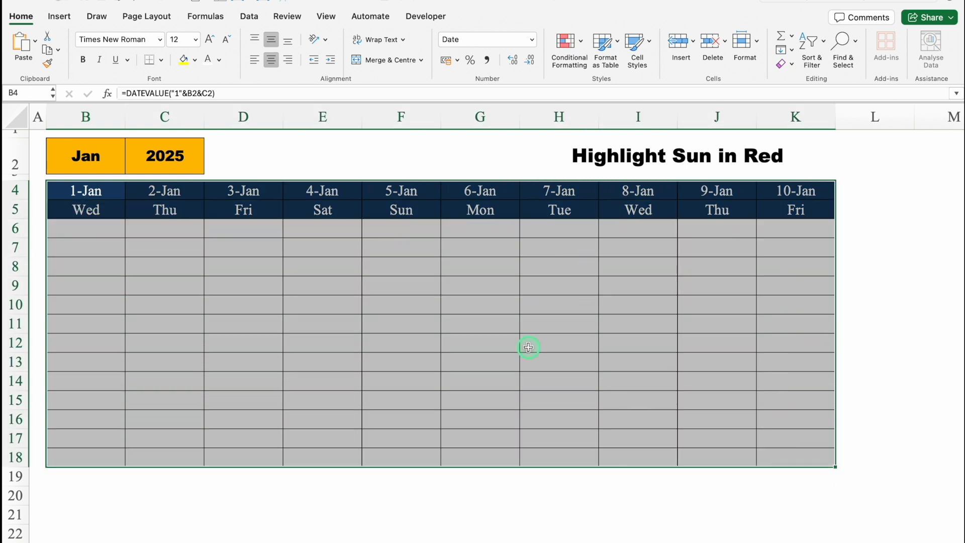
{"action": "left_click", "coordinate": [102, 191]}
{"action": "left_click", "coordinate": [104, 213]}
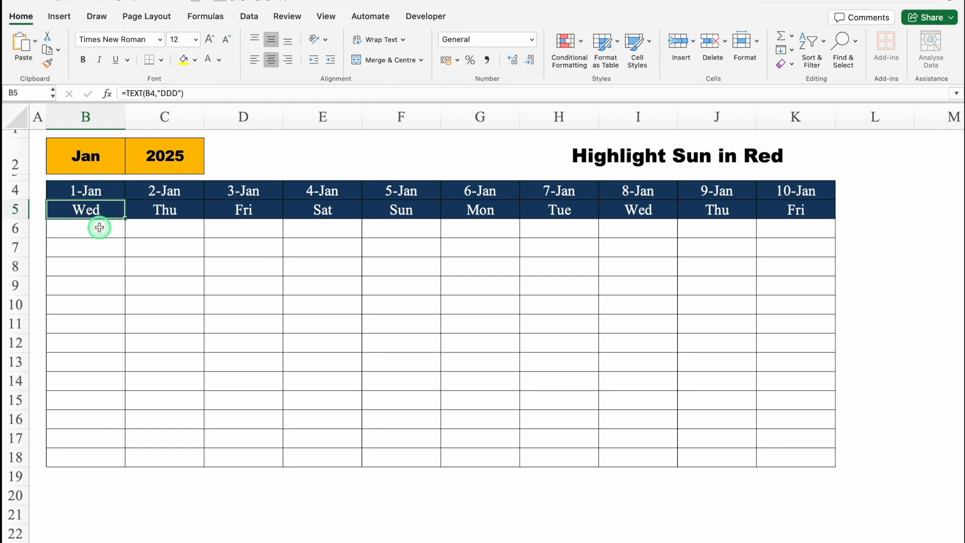
{"action": "left_click_drag", "start_coordinate": [100, 227], "coordinate": [772, 467]}
{"action": "left_click", "coordinate": [638, 365]}
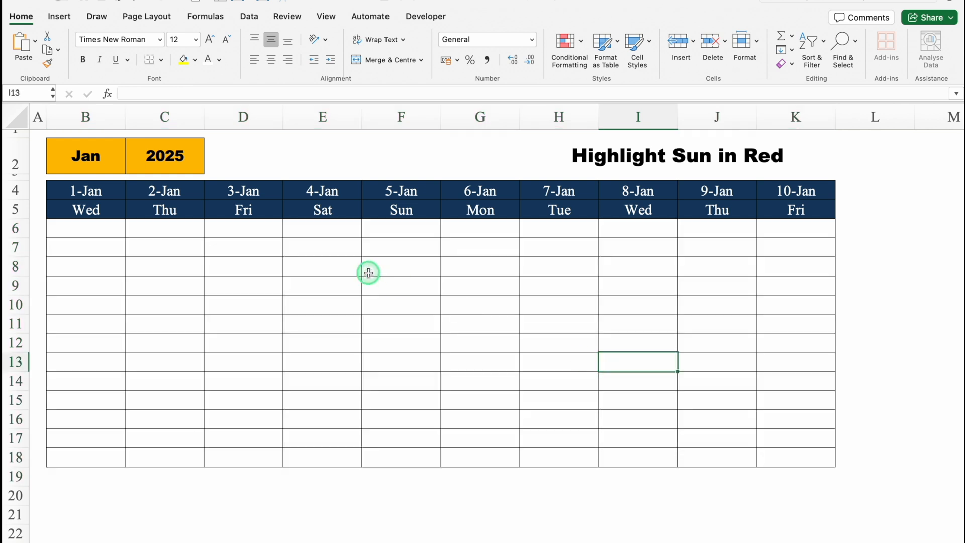
Create a Classic conditional formatting rule for B4:K18 that uses a formula to determine which cells to format
{"action": "left_click", "coordinate": [88, 189]}
{"action": "mouse_move", "coordinate": [88, 189]}
{"action": "left_mouse_down"}
{"action": "mouse_move", "coordinate": [776, 325]}
{"action": "mouse_move", "coordinate": [769, 459]}
{"action": "left_mouse_up"}
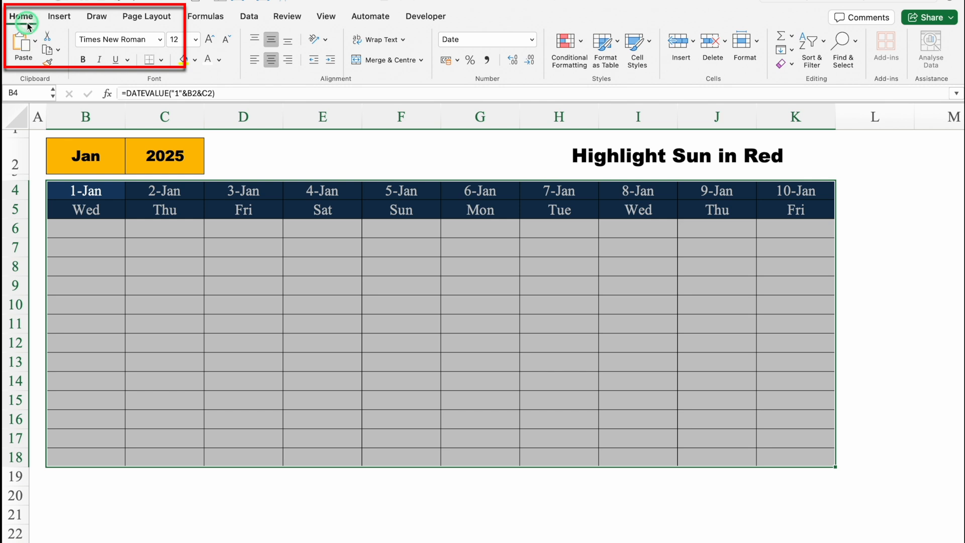
{"action": "left_click", "coordinate": [567, 42]}
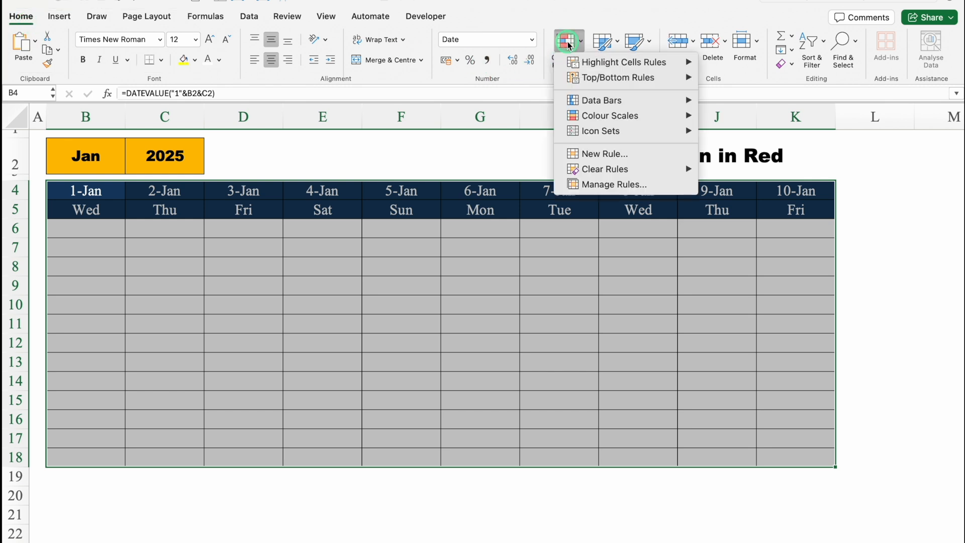
{"action": "mouse_move", "coordinate": [564, 78]}
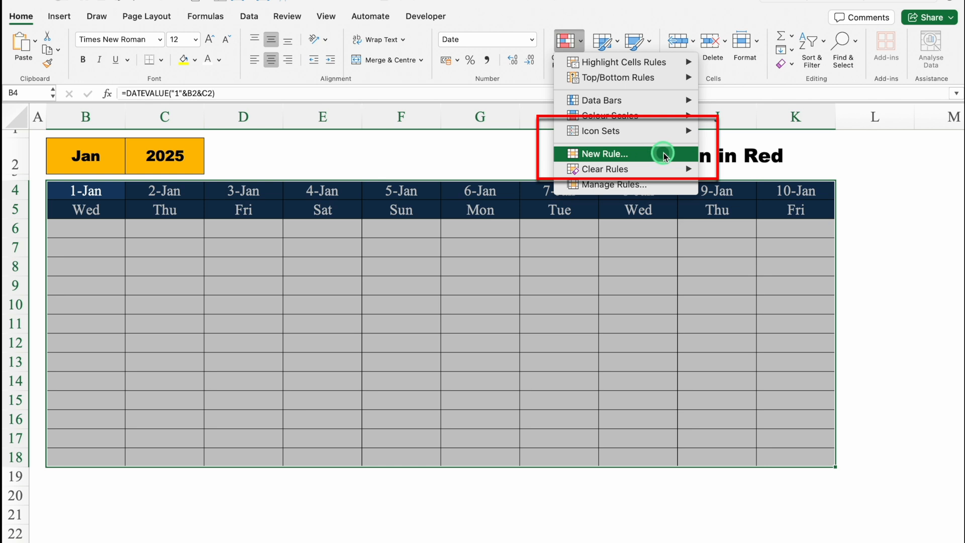
{"action": "left_click", "coordinate": [664, 155]}
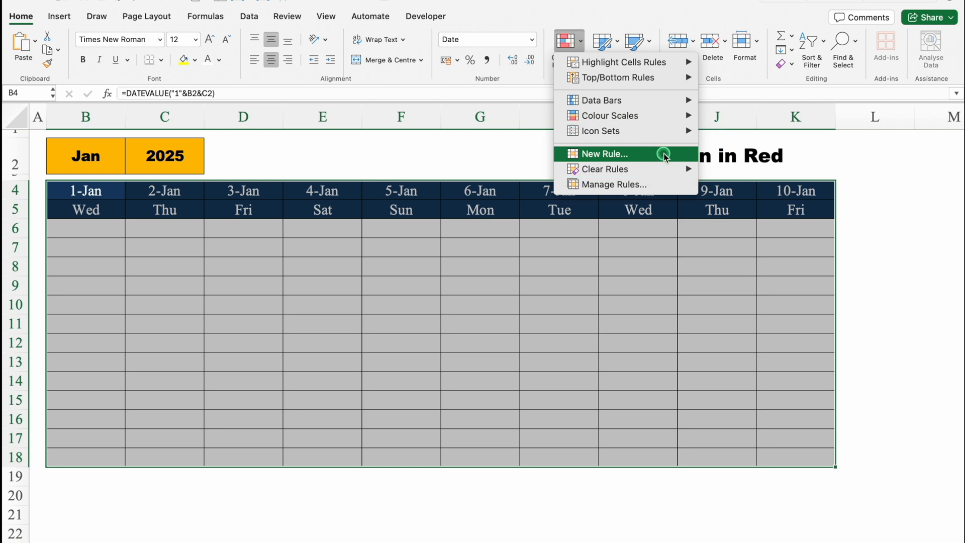
{"action": "left_click", "coordinate": [481, 126]}
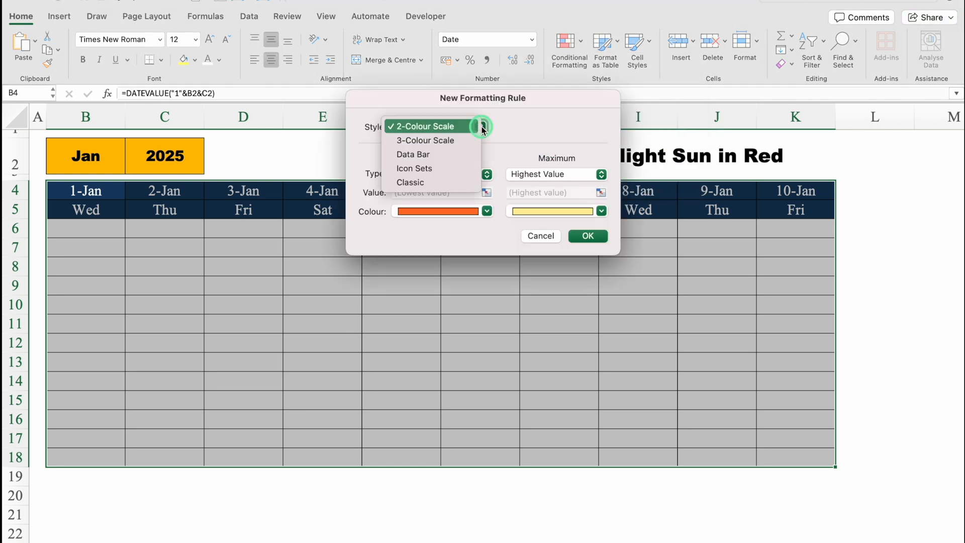
{"action": "left_click", "coordinate": [442, 184]}
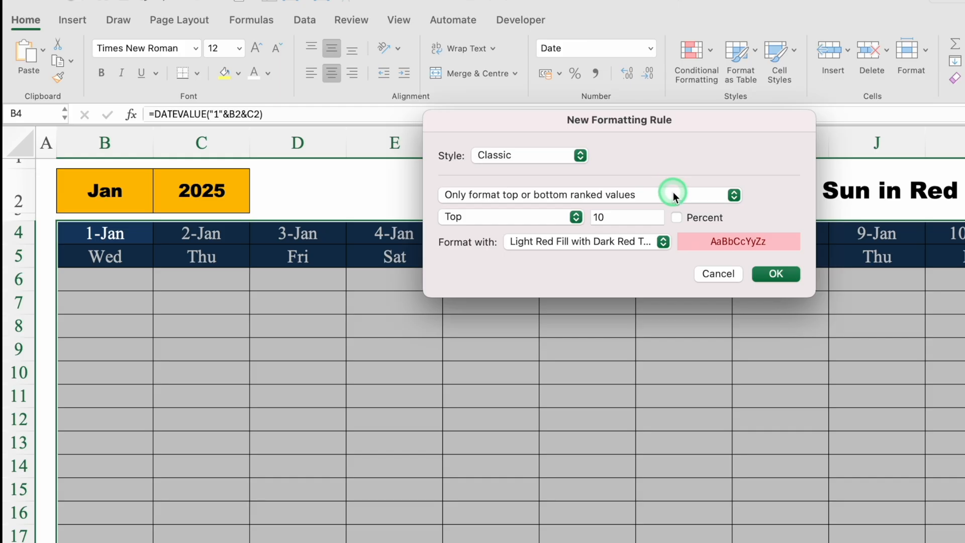
{"action": "left_click", "coordinate": [551, 159]}
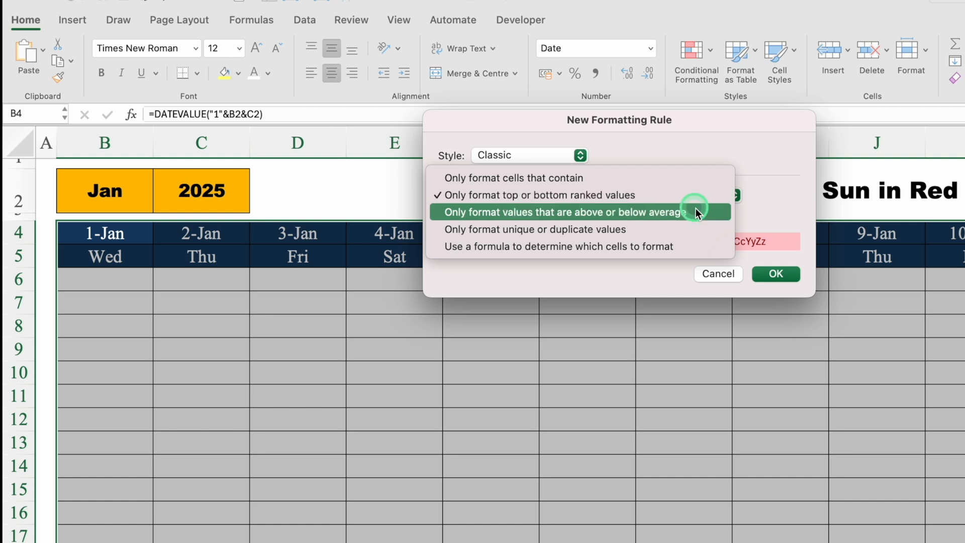
{"action": "left_click", "coordinate": [704, 247]}
Begin the rule's formula with a reference to the first weekday cell, locking only the row: =B$5
{"action": "left_click", "coordinate": [628, 215]}
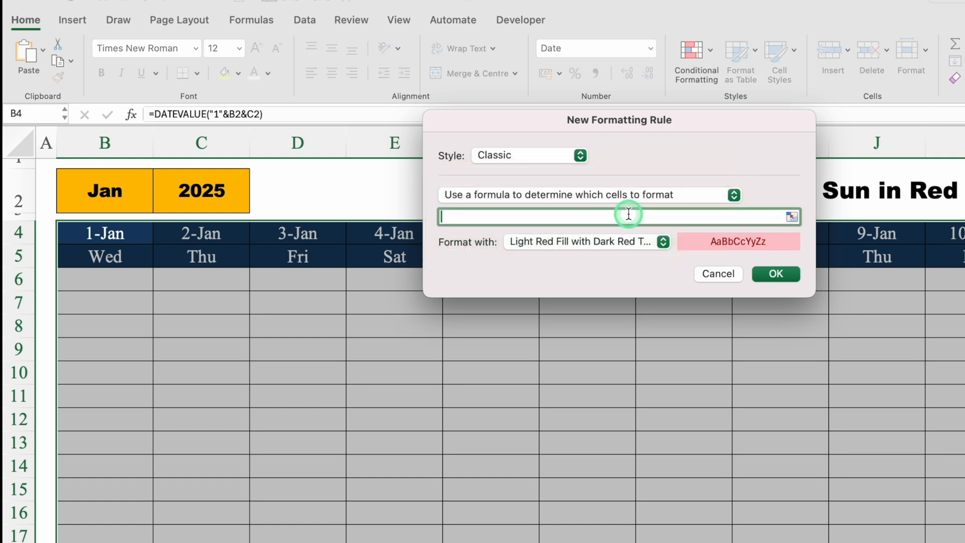
{"action": "left_click_drag", "start_coordinate": [628, 118], "coordinate": [624, 302]}
{"action": "type", "text": "="}
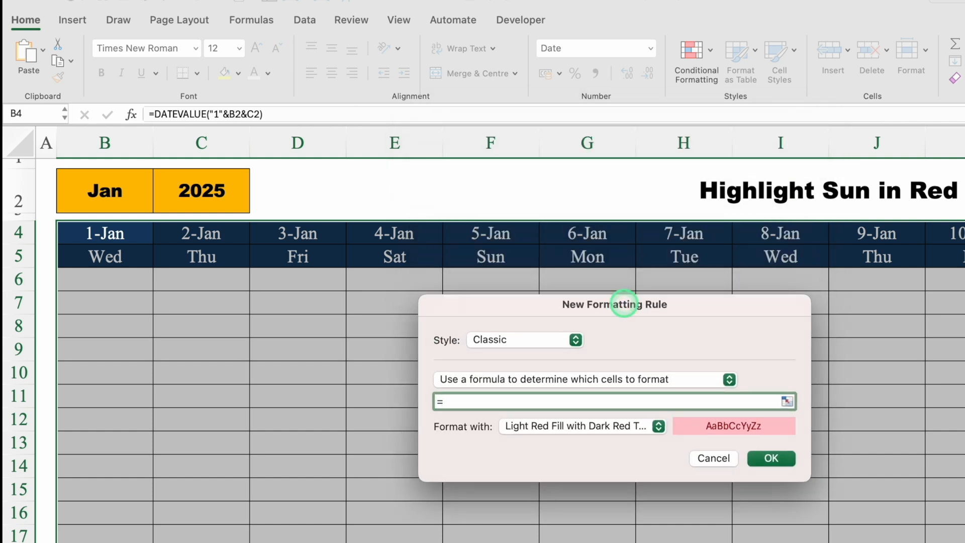
{"action": "left_click", "coordinate": [126, 254]}
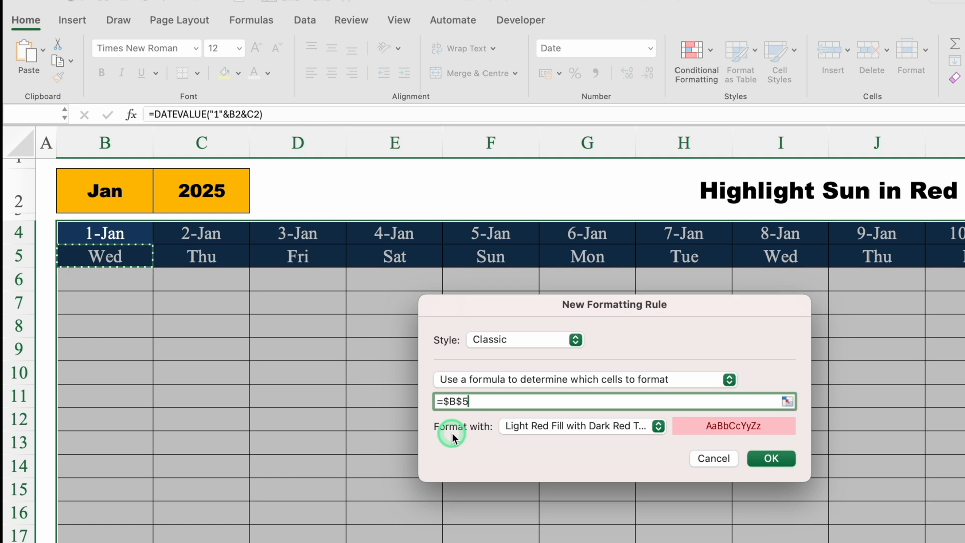
{"action": "left_click", "coordinate": [449, 403]}
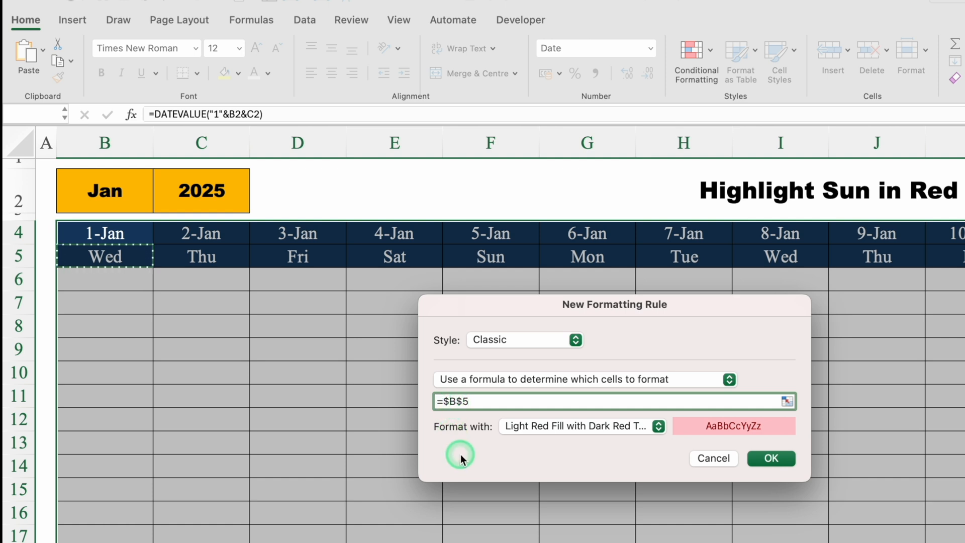
{"action": "key", "text": "BackSpace"}
{"action": "left_click", "coordinate": [496, 400]}
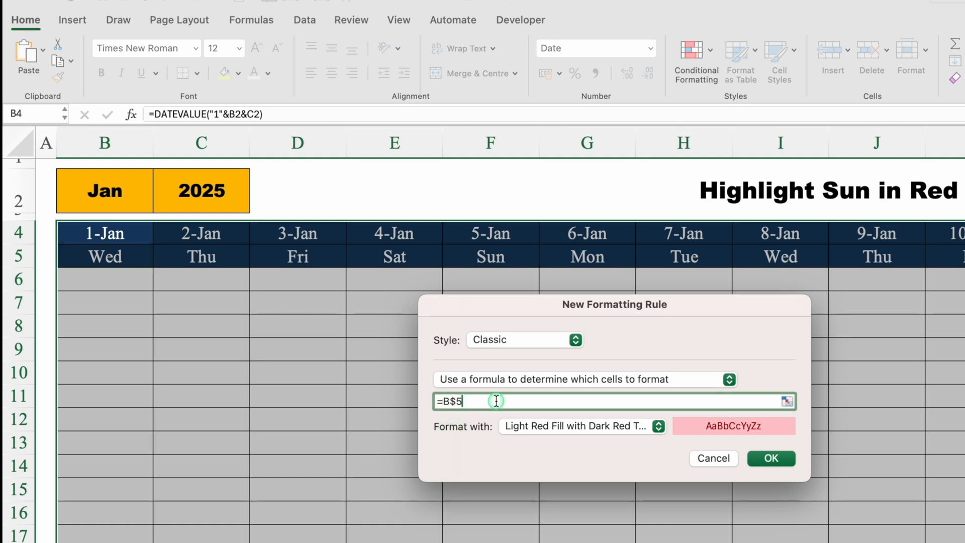
Complete the rule's formula as =B$5="Sun" so it tests the weekday row for Sunday
{"action": "type", "text": "="}
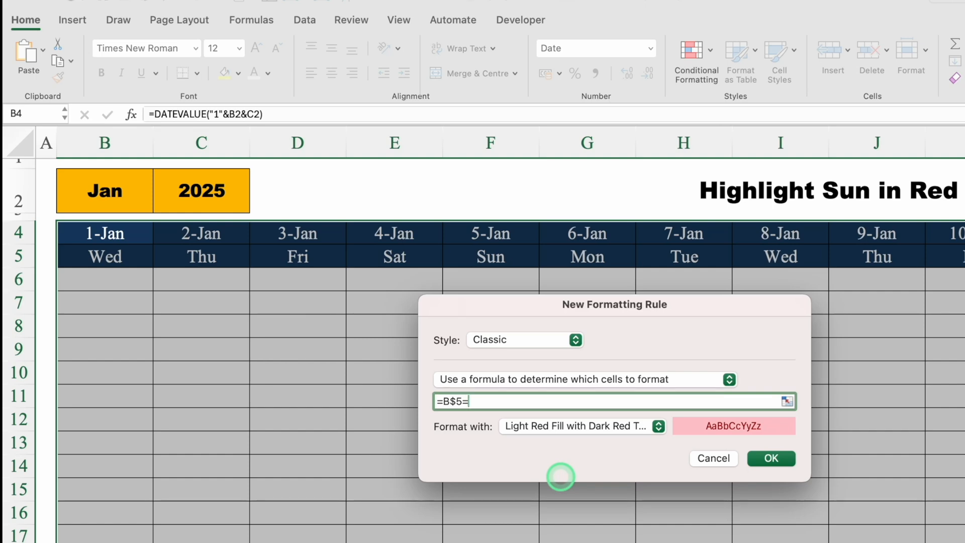
{"action": "type", "text": "Sun"}
{"action": "type", "text": "\""}
{"action": "left_click", "coordinate": [470, 401]}
{"action": "type", "text": "\""}
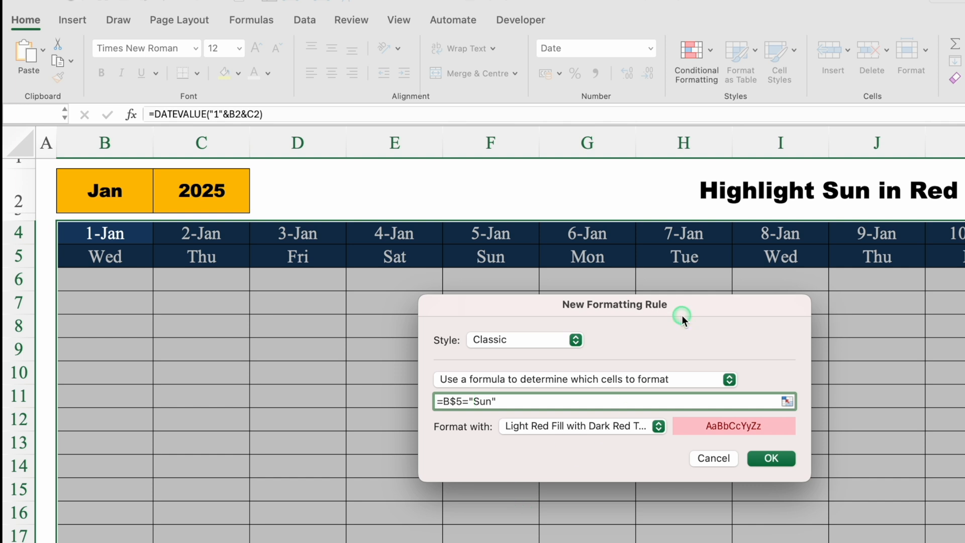
Give the Sunday rule a customised format with a standard red background fill
{"action": "left_click_drag", "start_coordinate": [681, 315], "coordinate": [672, 212]}
{"action": "left_click", "coordinate": [649, 327]}
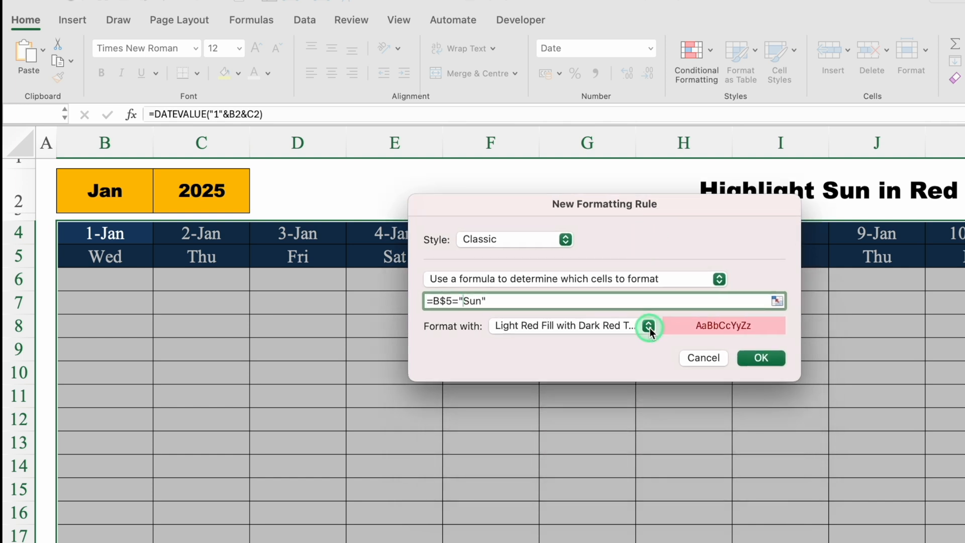
{"action": "left_click", "coordinate": [565, 428]}
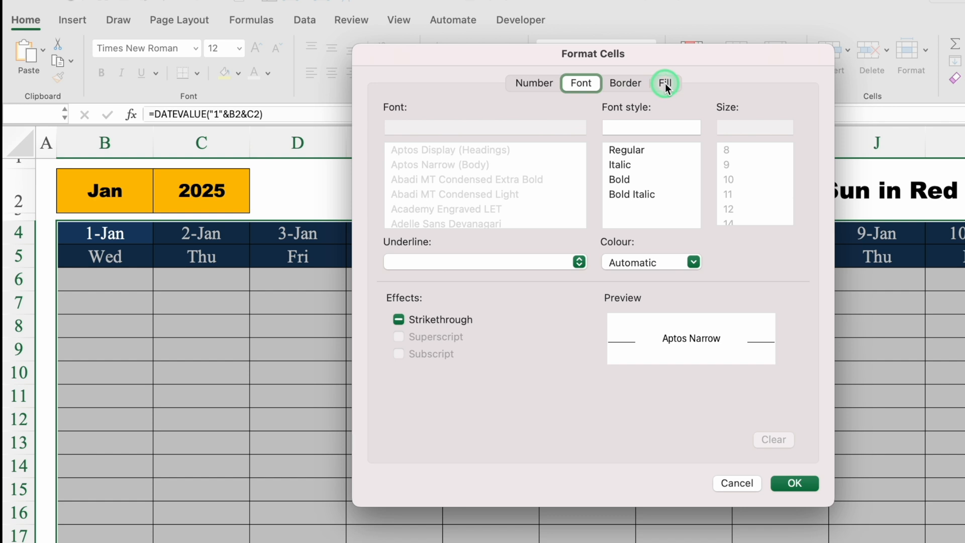
{"action": "left_click", "coordinate": [665, 83]}
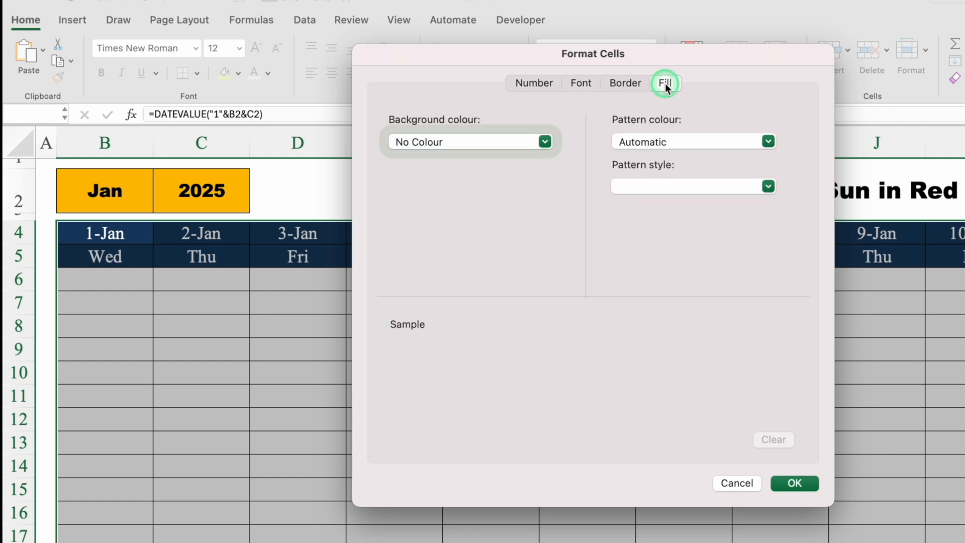
{"action": "left_click", "coordinate": [548, 141]}
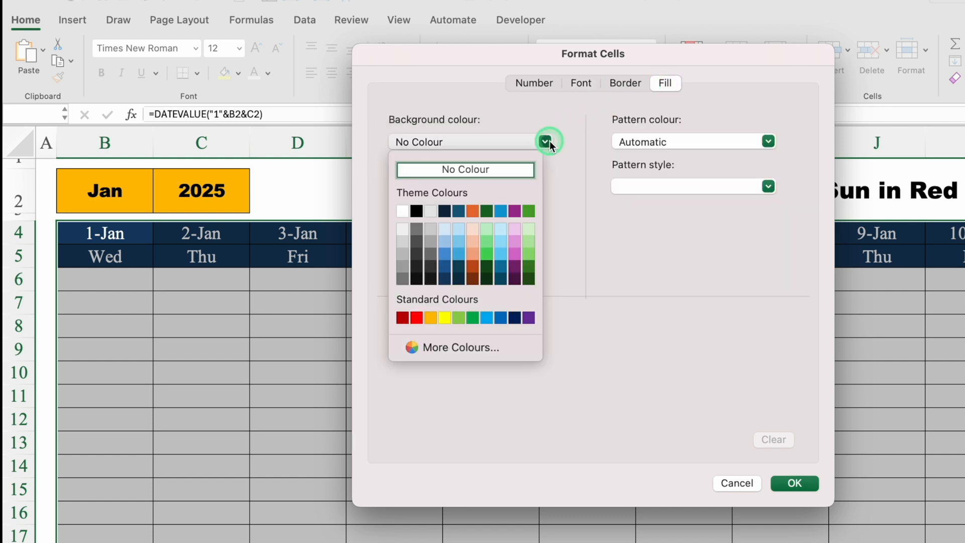
{"action": "left_click", "coordinate": [417, 316]}
Set the rule's font colour to white and apply the finished Sunday rule to the table
{"action": "left_click", "coordinate": [581, 83]}
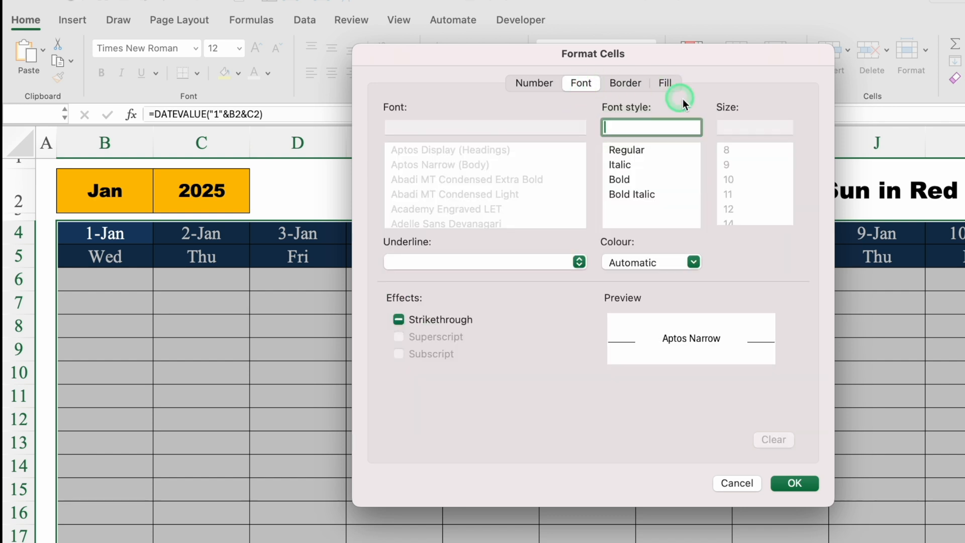
{"action": "left_click", "coordinate": [694, 262]}
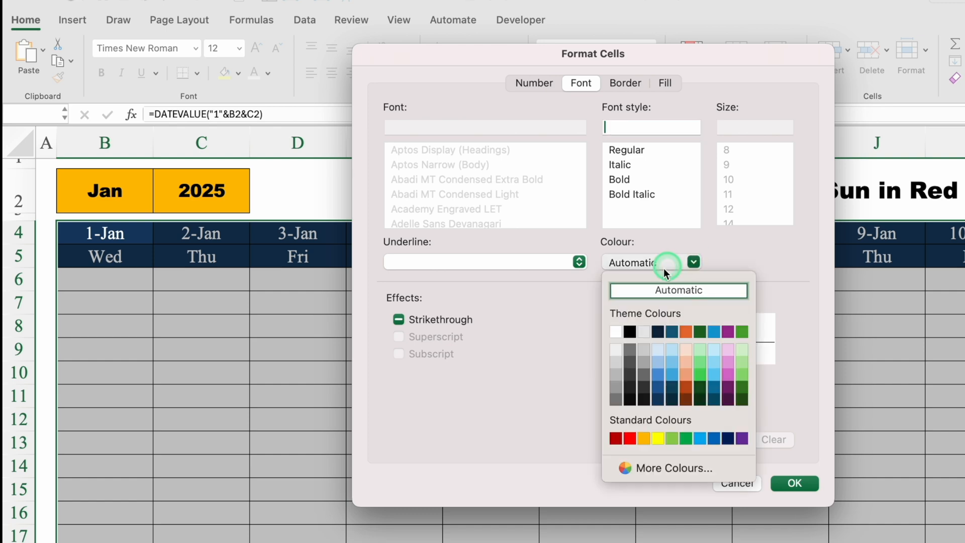
{"action": "left_click", "coordinate": [617, 331]}
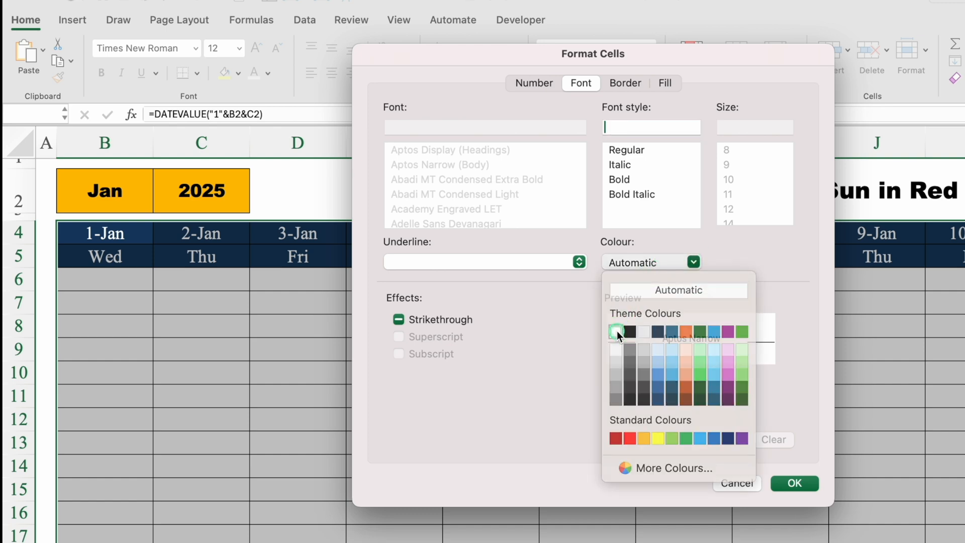
{"action": "left_click", "coordinate": [801, 481]}
{"action": "left_click", "coordinate": [763, 358]}
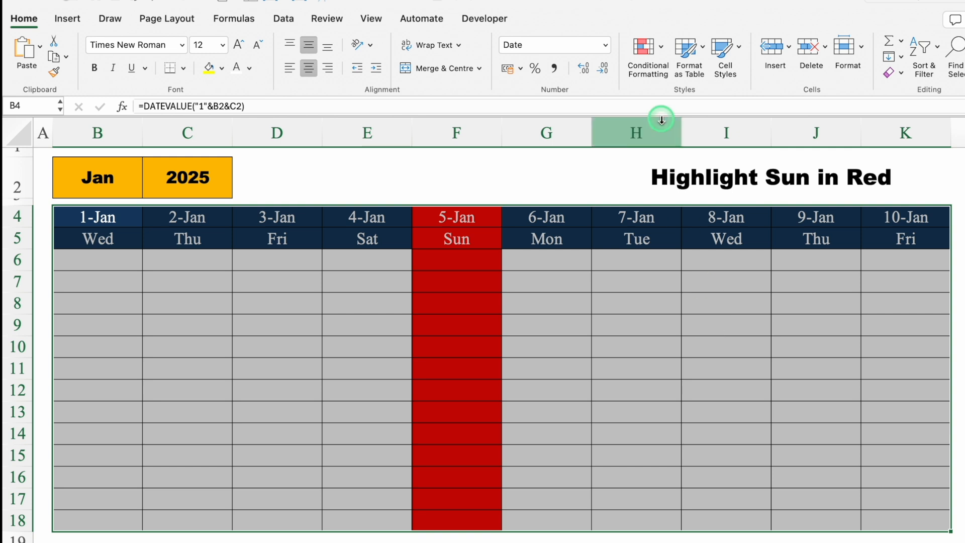
Open the existing =B$5="Sun" conditional formatting rule for editing
{"action": "left_click", "coordinate": [646, 55]}
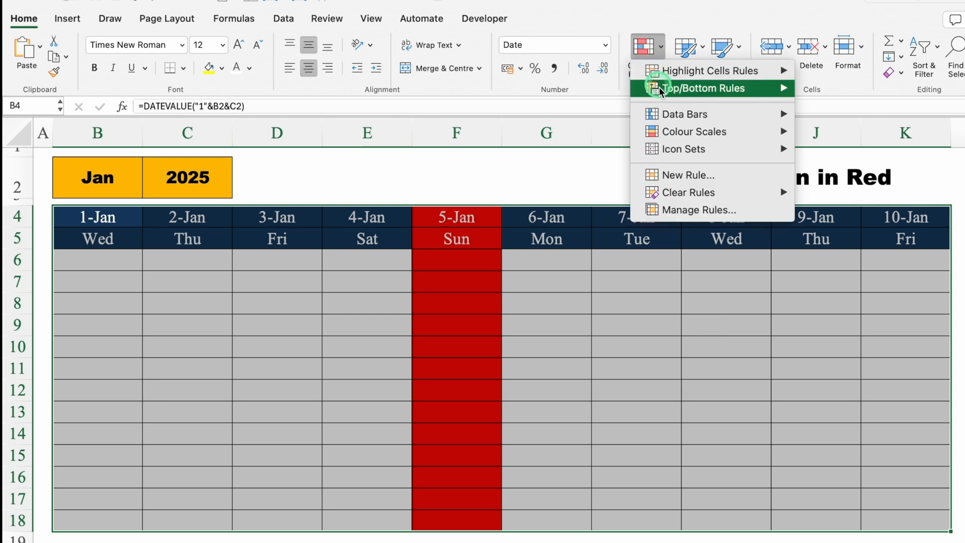
{"action": "left_click", "coordinate": [756, 210]}
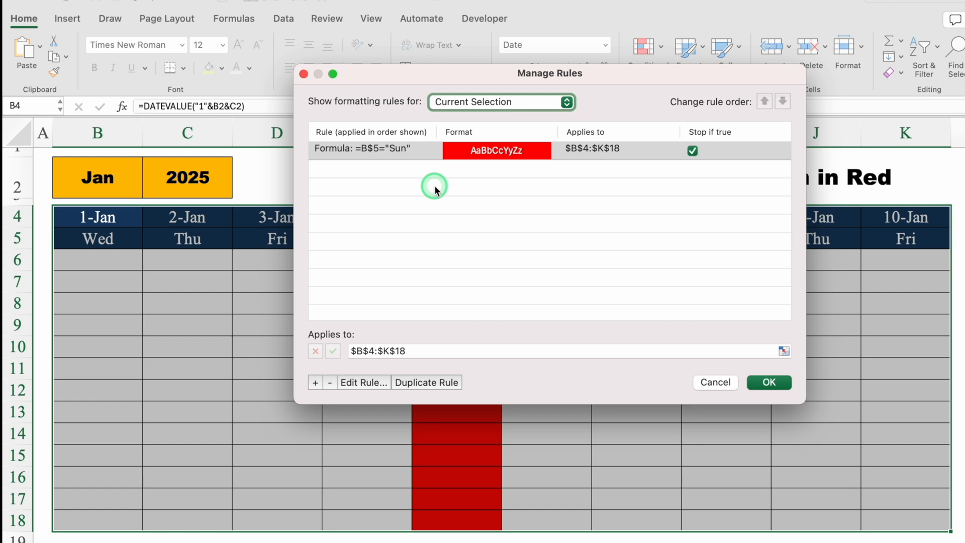
{"action": "left_click", "coordinate": [421, 156]}
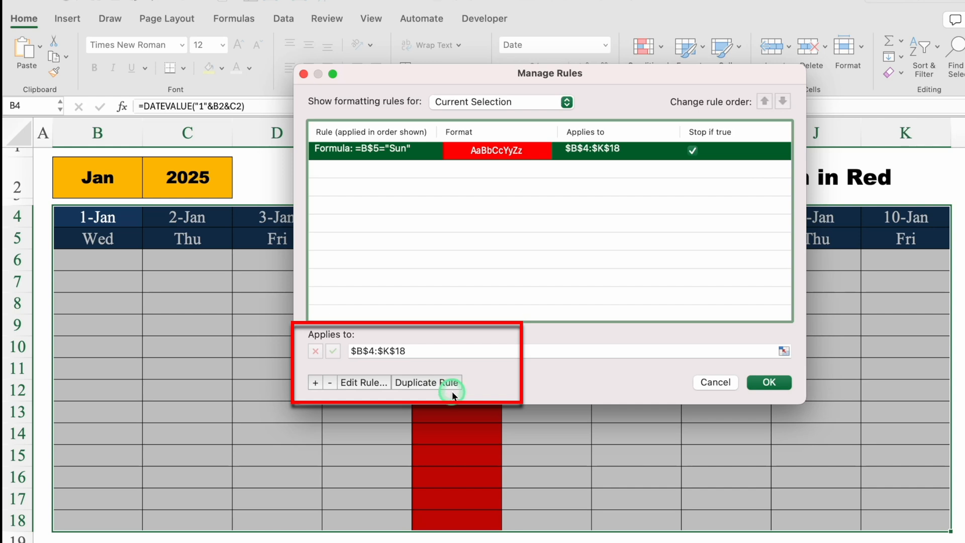
{"action": "left_click", "coordinate": [363, 384]}
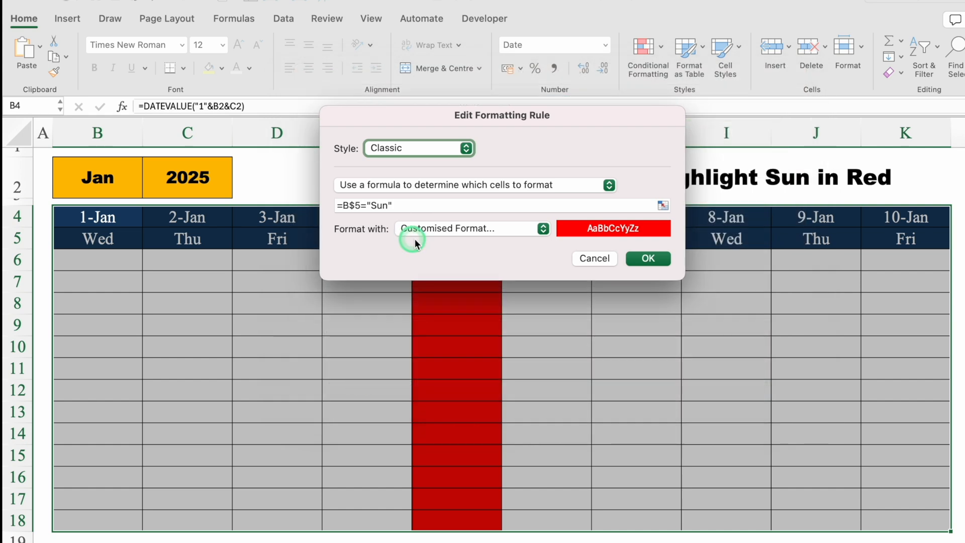
Change the Sunday rule's customised background fill to standard blue, apply it to the table and deselect the range
{"action": "left_click", "coordinate": [544, 233]}
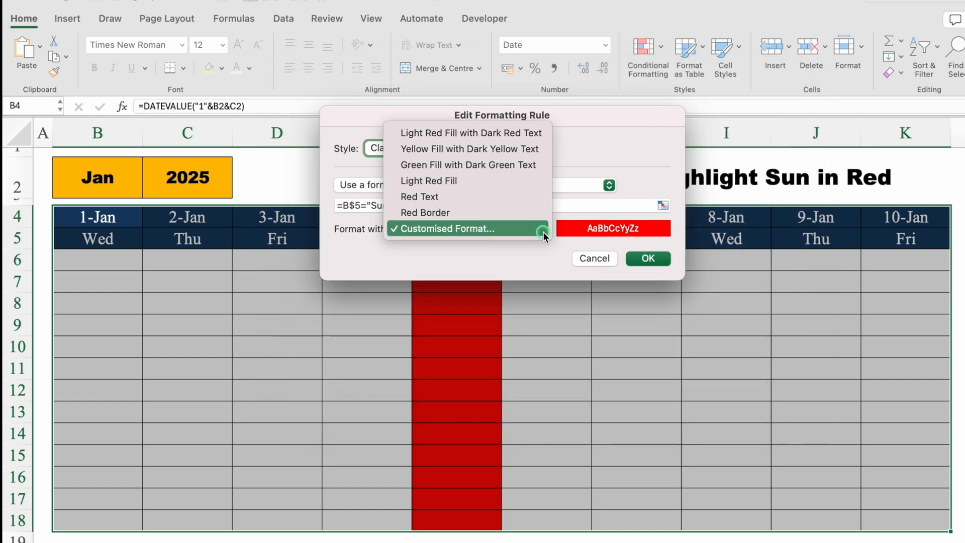
{"action": "left_click", "coordinate": [497, 229]}
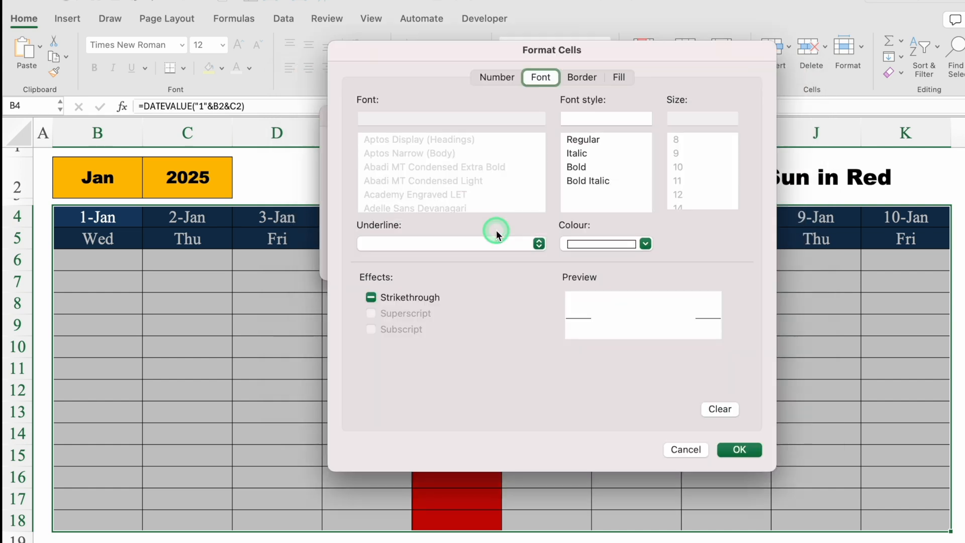
{"action": "left_click", "coordinate": [619, 77]}
{"action": "left_click", "coordinate": [508, 132]}
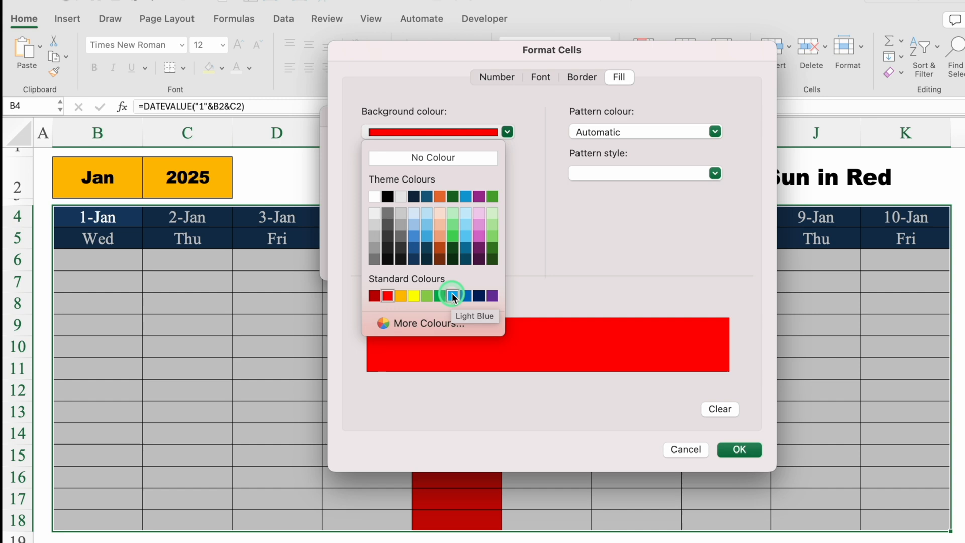
{"action": "left_click", "coordinate": [453, 295]}
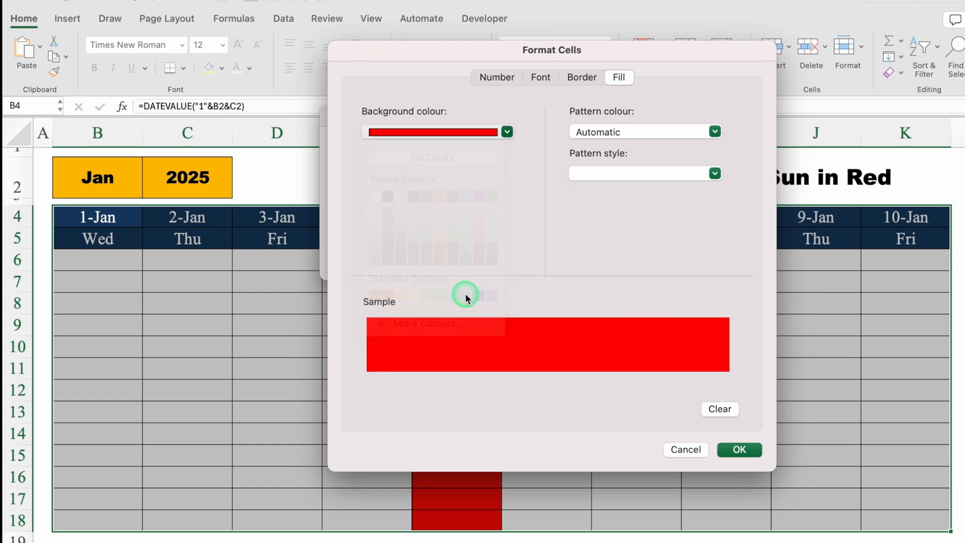
{"action": "left_click", "coordinate": [738, 450]}
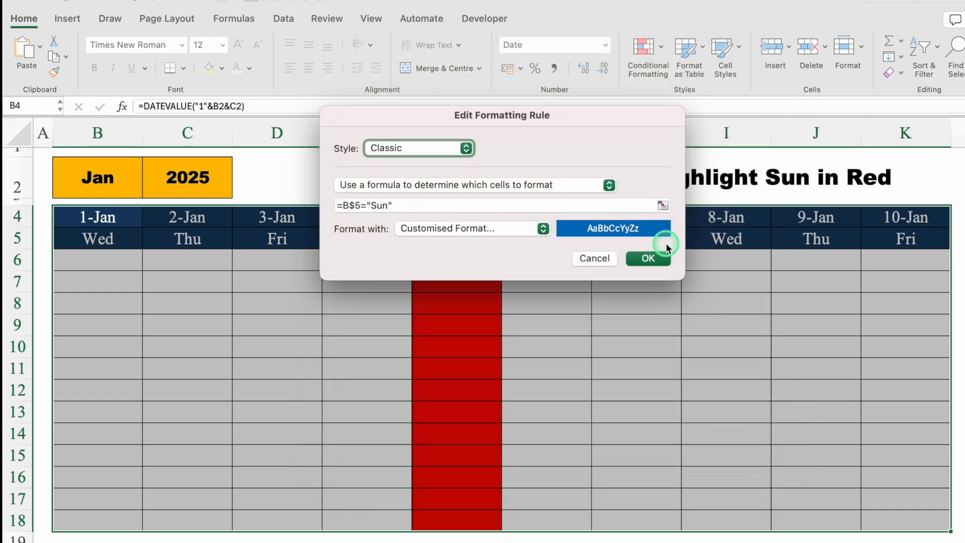
{"action": "left_click", "coordinate": [652, 258]}
{"action": "left_click", "coordinate": [769, 396]}
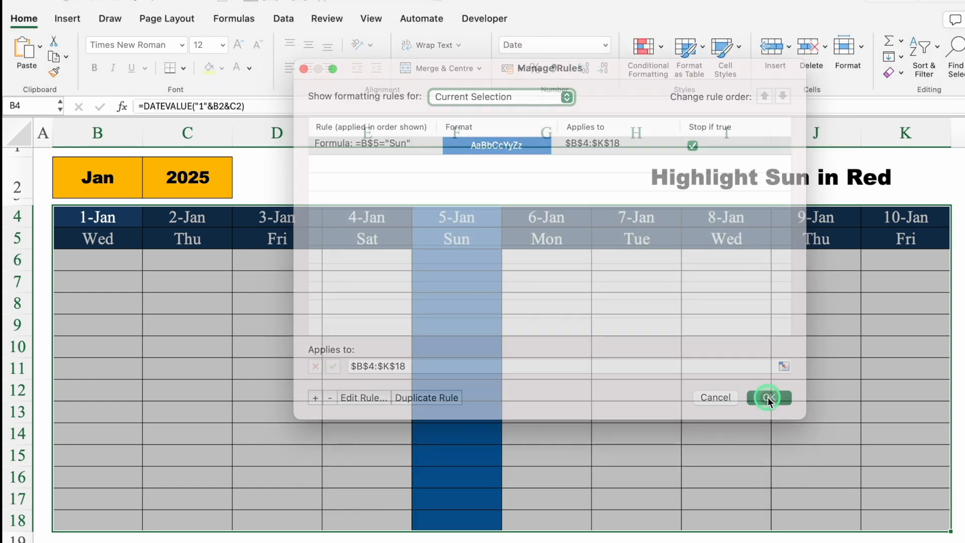
{"action": "left_click", "coordinate": [769, 534]}
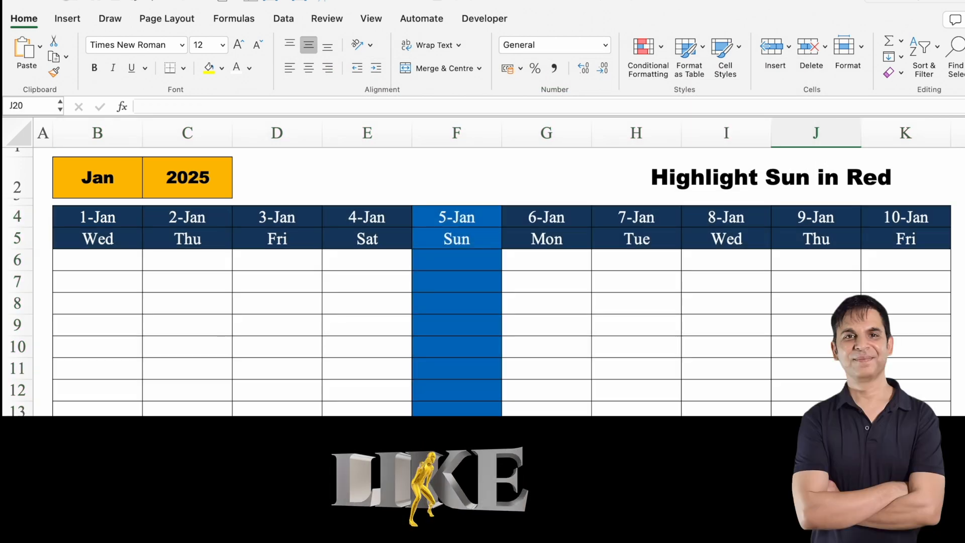
Test the Sunday highlighting by switching the month in B2 to Feb and after that to Aug
{"action": "left_click", "coordinate": [97, 179]}
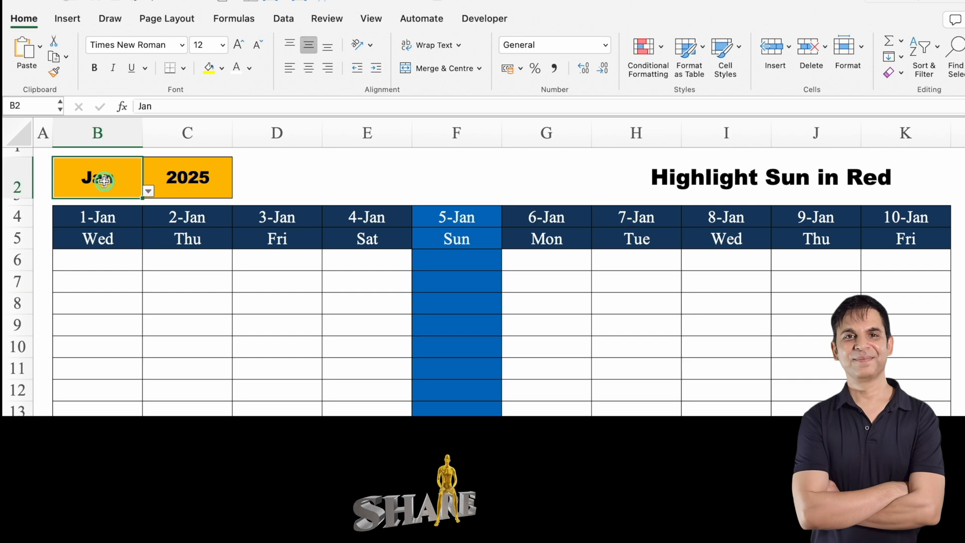
{"action": "left_click", "coordinate": [148, 191]}
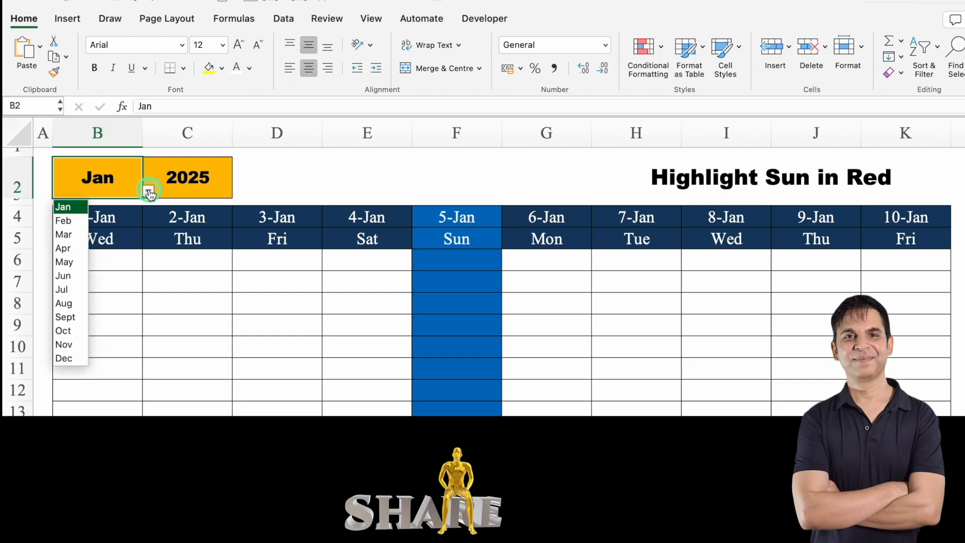
{"action": "left_click", "coordinate": [71, 220]}
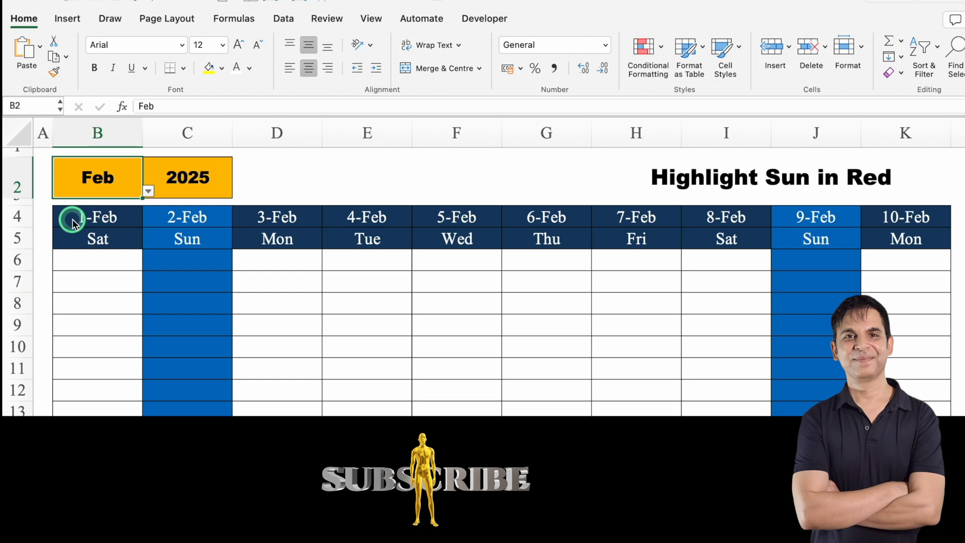
{"action": "left_click", "coordinate": [148, 191]}
{"action": "left_click", "coordinate": [66, 303]}
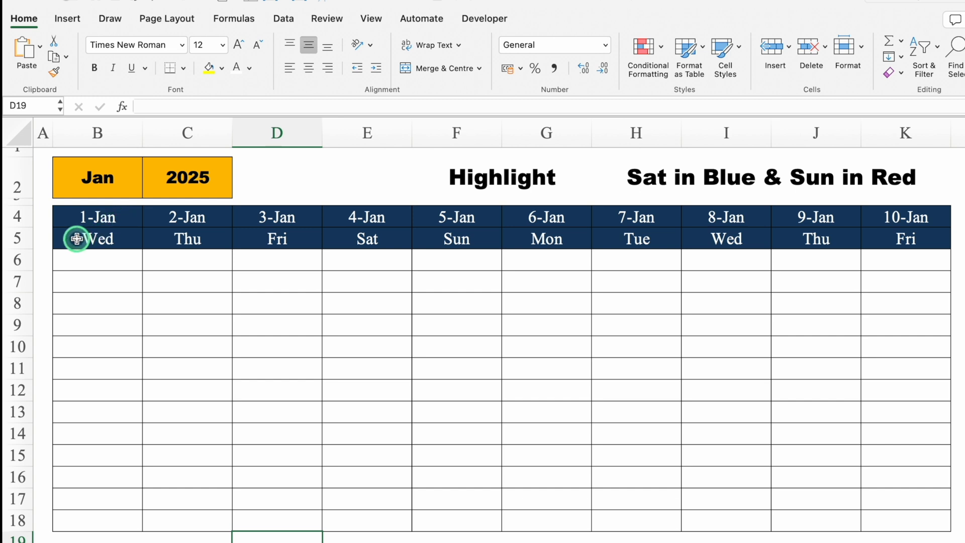
On the Saturday and Sunday sheet, create a Classic conditional formatting rule for B5:K18 that uses a formula to determine which cells to format
{"action": "left_click_drag", "start_coordinate": [79, 240], "coordinate": [935, 523]}
{"action": "left_click", "coordinate": [660, 69]}
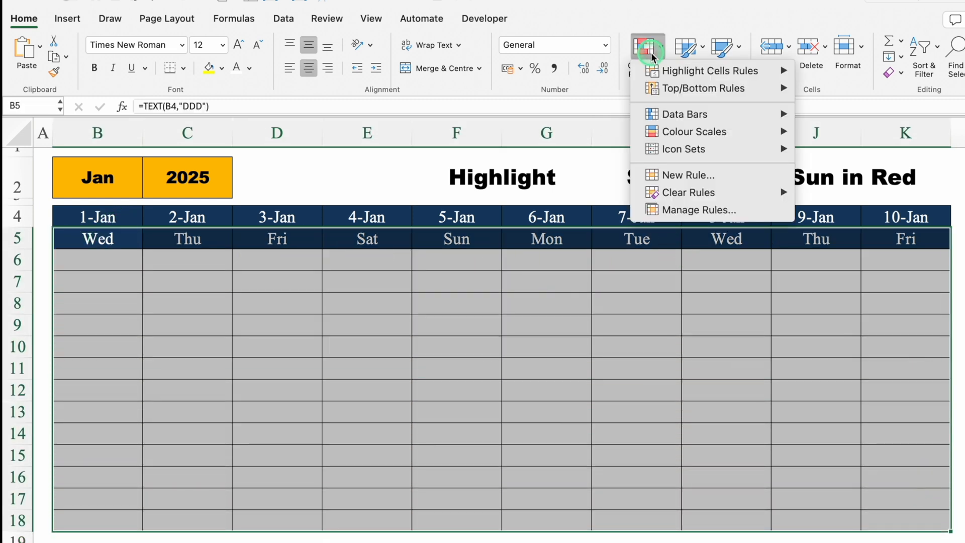
{"action": "left_click", "coordinate": [673, 176]}
{"action": "left_click", "coordinate": [547, 144]}
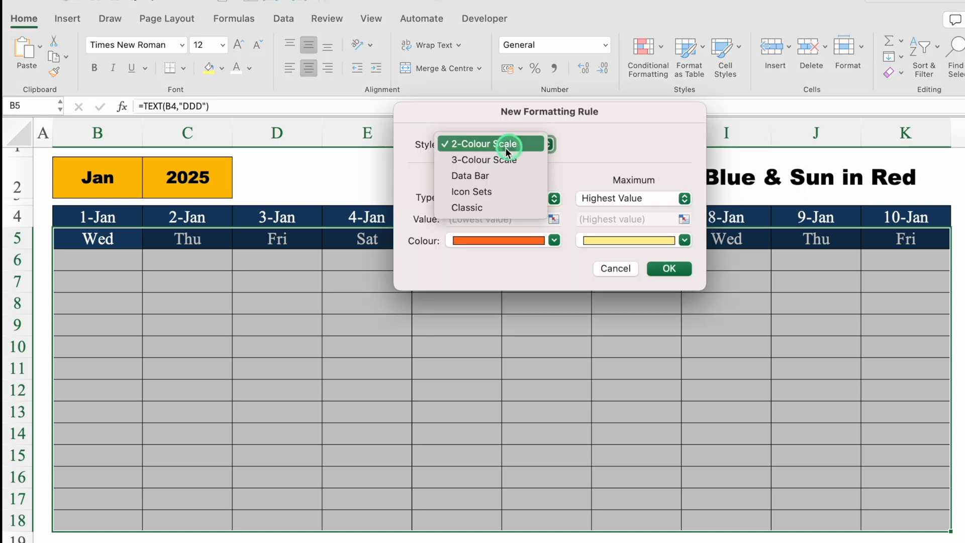
{"action": "left_click", "coordinate": [478, 208]}
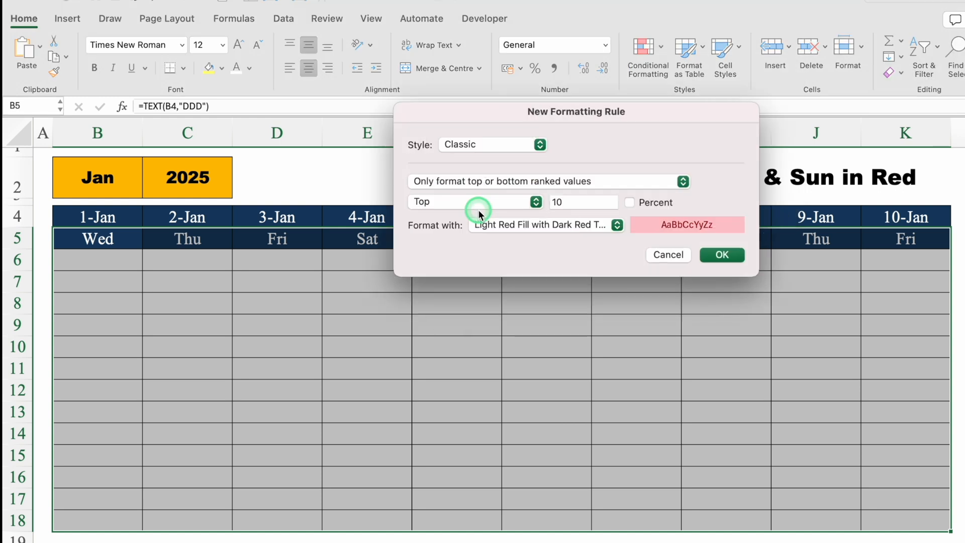
{"action": "left_click", "coordinate": [644, 180]}
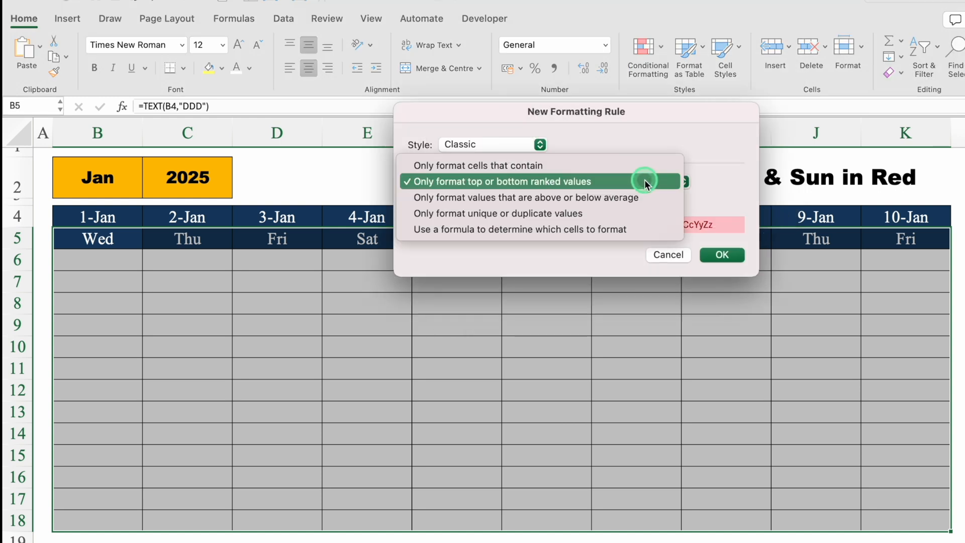
{"action": "left_click", "coordinate": [650, 231]}
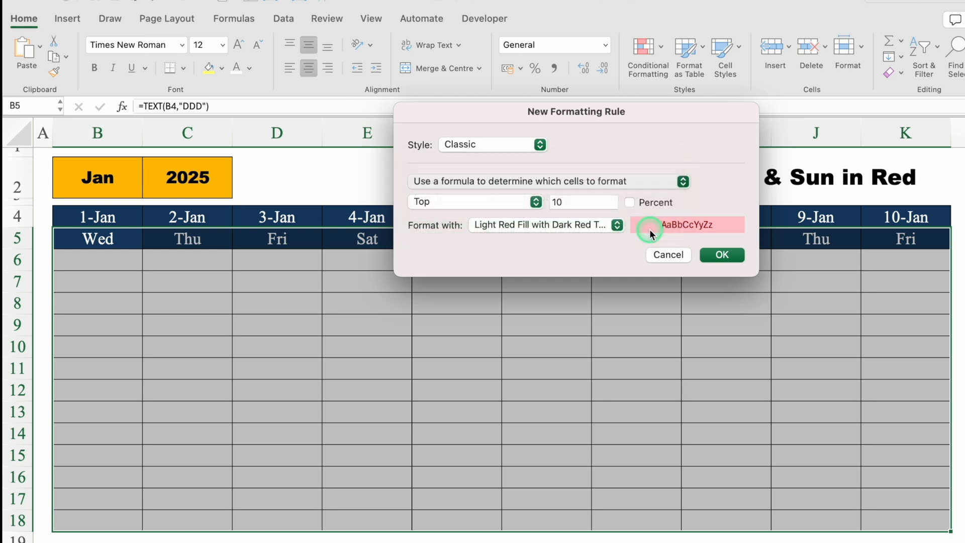
Start the new rule's formula with the first weekday cell, keeping only its row absolute: =B$5
{"action": "left_click_drag", "start_coordinate": [593, 113], "coordinate": [590, 270]}
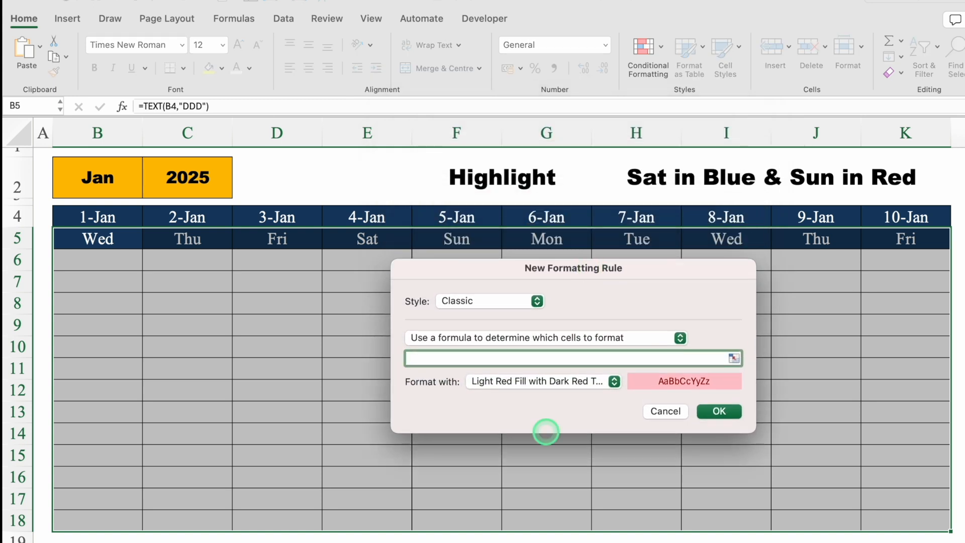
{"action": "type", "text": "="}
{"action": "left_click", "coordinate": [135, 244]}
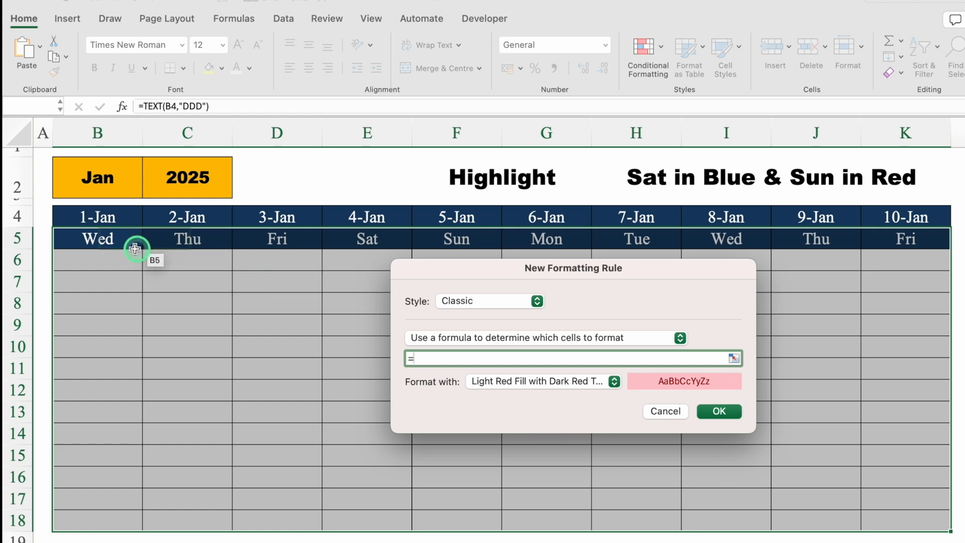
{"action": "left_click", "coordinate": [106, 240]}
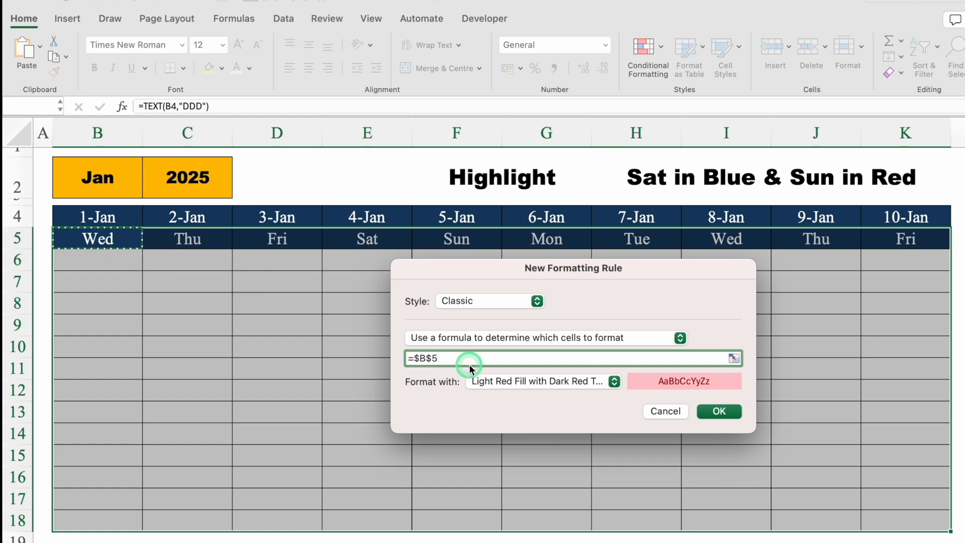
{"action": "left_click", "coordinate": [420, 358]}
{"action": "key", "text": "BackSpace"}
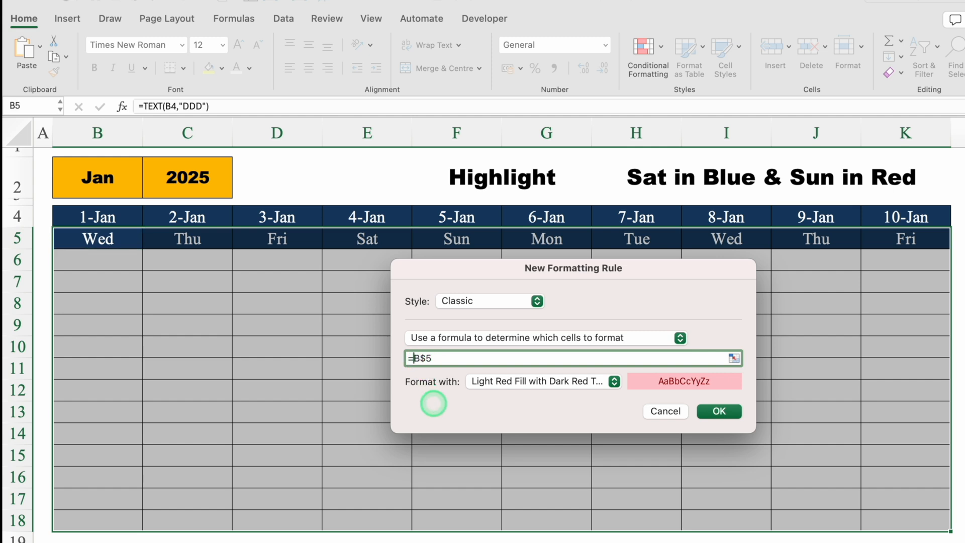
Extend the rule's formula to =B$5="Sat" so it tests the weekday row for Saturday
{"action": "left_click", "coordinate": [452, 358]}
{"action": "type", "text": "="}
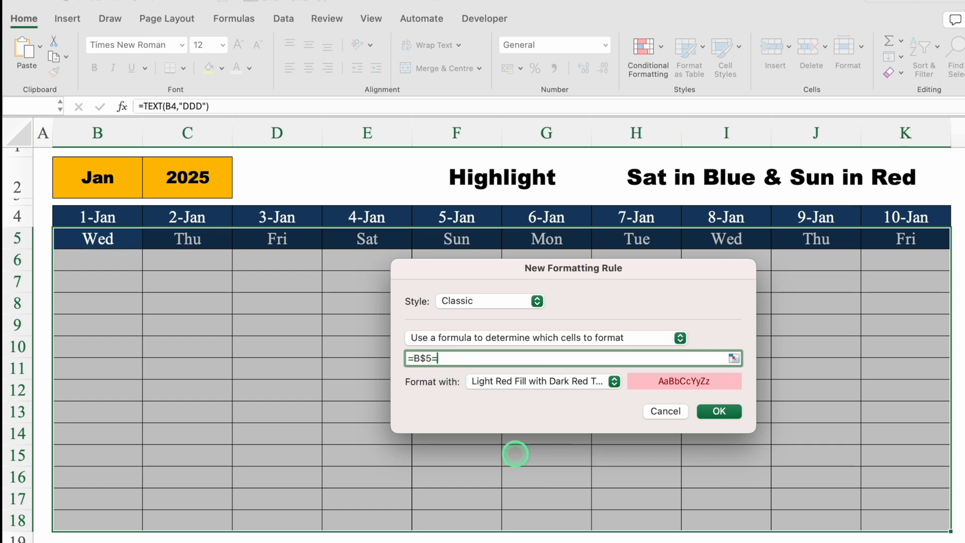
{"action": "type", "text": "Sat"}
{"action": "type", "text": "\""}
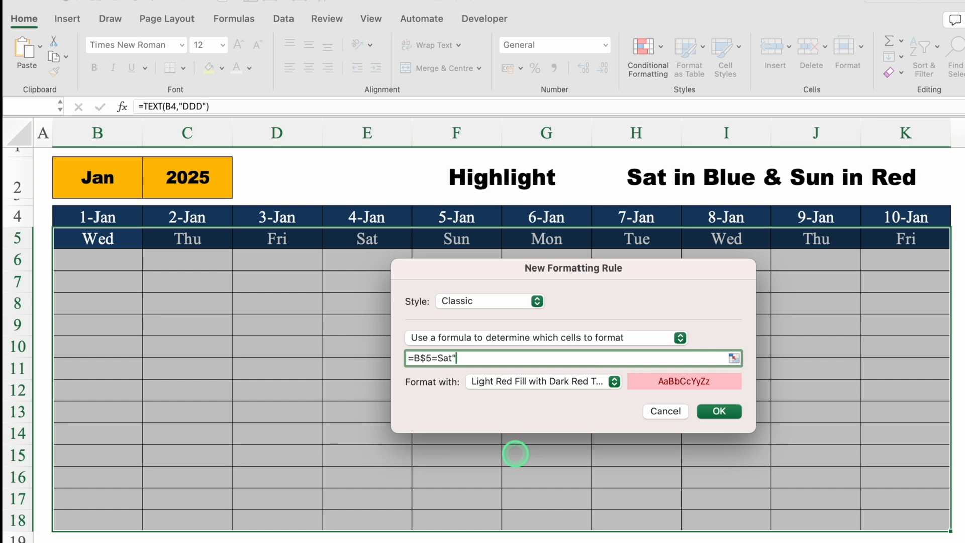
{"action": "left_click", "coordinate": [437, 357]}
{"action": "type", "text": "\""}
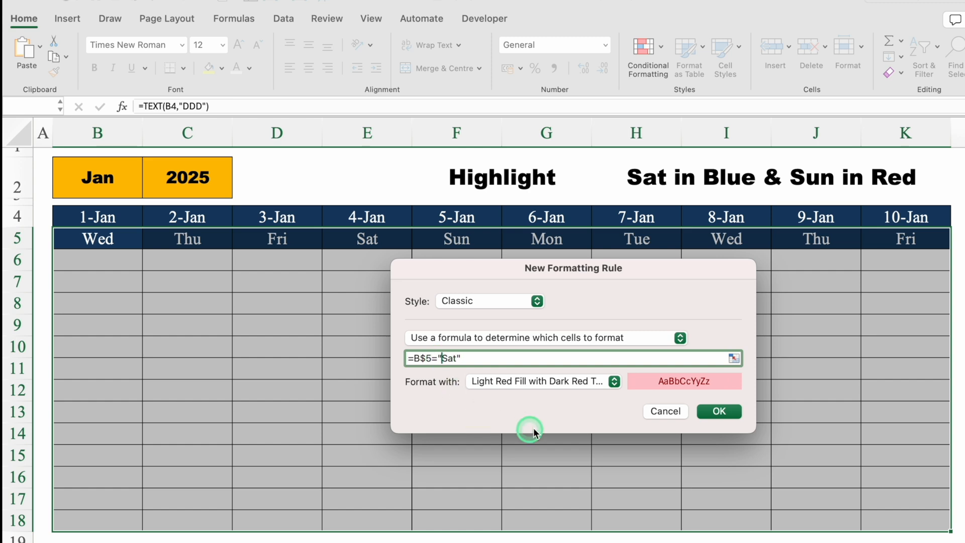
Give the =B$5="Sat" rule a customised format with a standard blue background fill
{"action": "left_click", "coordinate": [556, 358]}
{"action": "left_click_drag", "start_coordinate": [655, 270], "coordinate": [653, 169]}
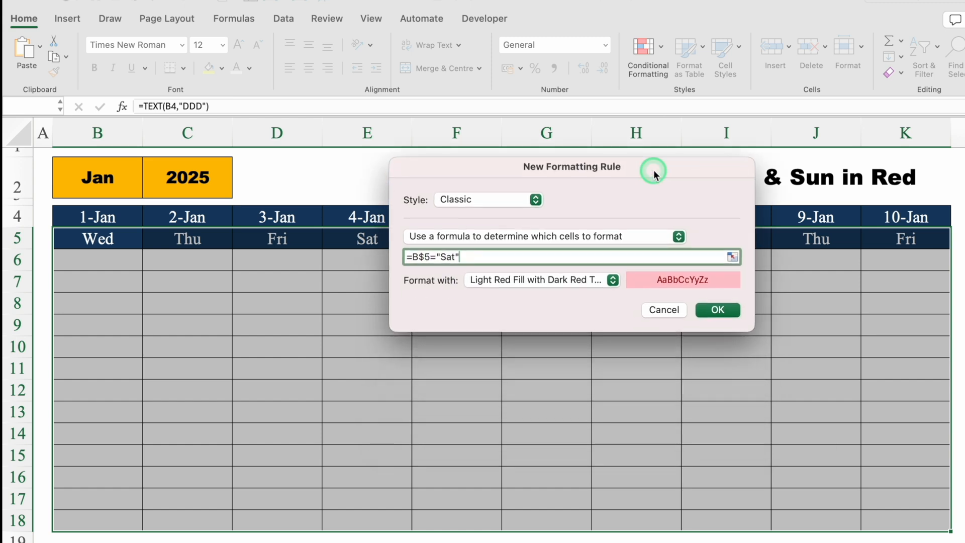
{"action": "left_click", "coordinate": [613, 280]}
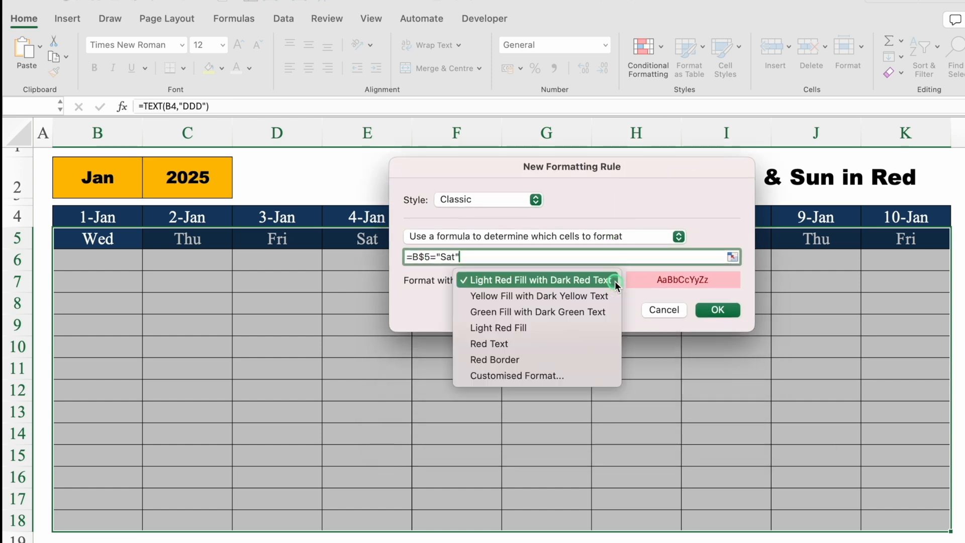
{"action": "left_click", "coordinate": [549, 375]}
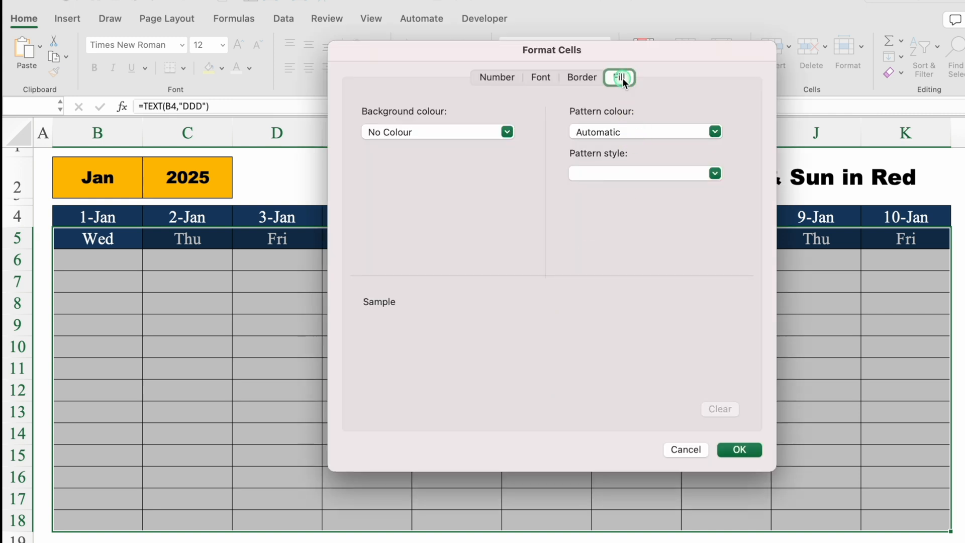
{"action": "left_click", "coordinate": [507, 132]}
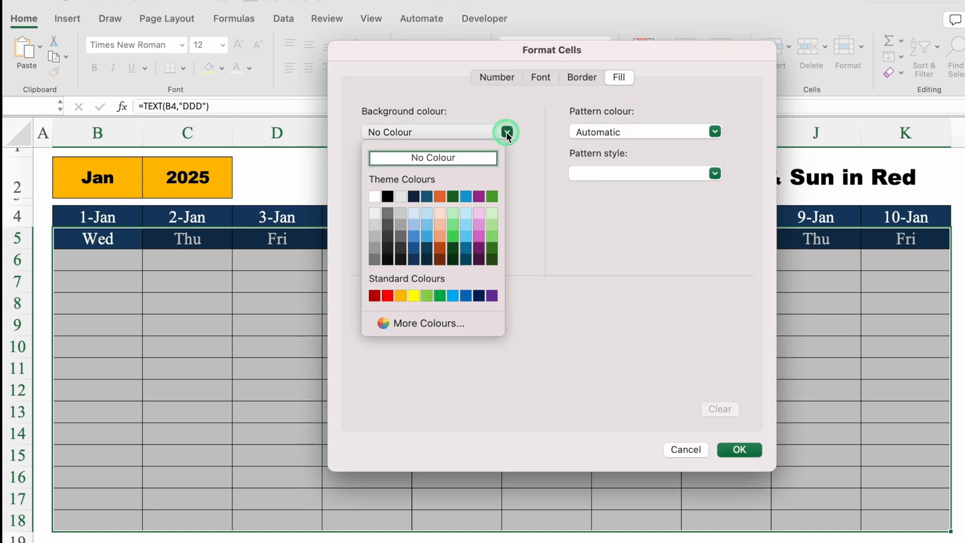
{"action": "left_click", "coordinate": [466, 295]}
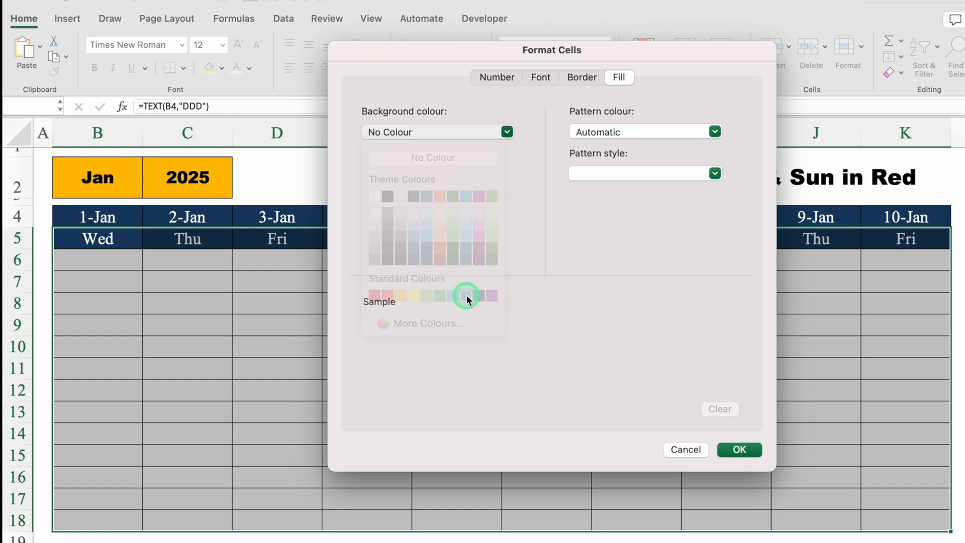
Set the Saturday format's font colour to white and create the rule
{"action": "left_click", "coordinate": [541, 77]}
{"action": "left_click", "coordinate": [646, 244]}
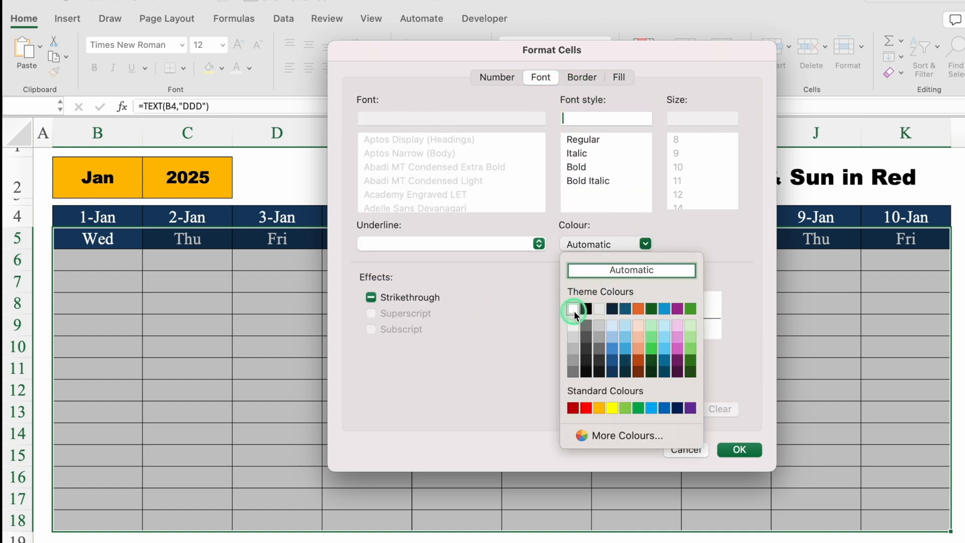
{"action": "left_click", "coordinate": [573, 308]}
{"action": "left_click", "coordinate": [737, 449]}
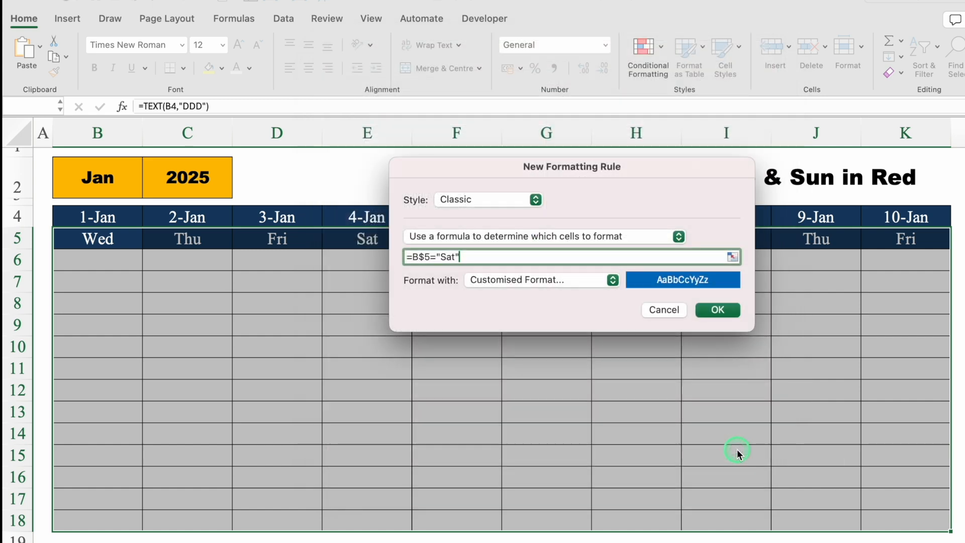
{"action": "left_click", "coordinate": [717, 308]}
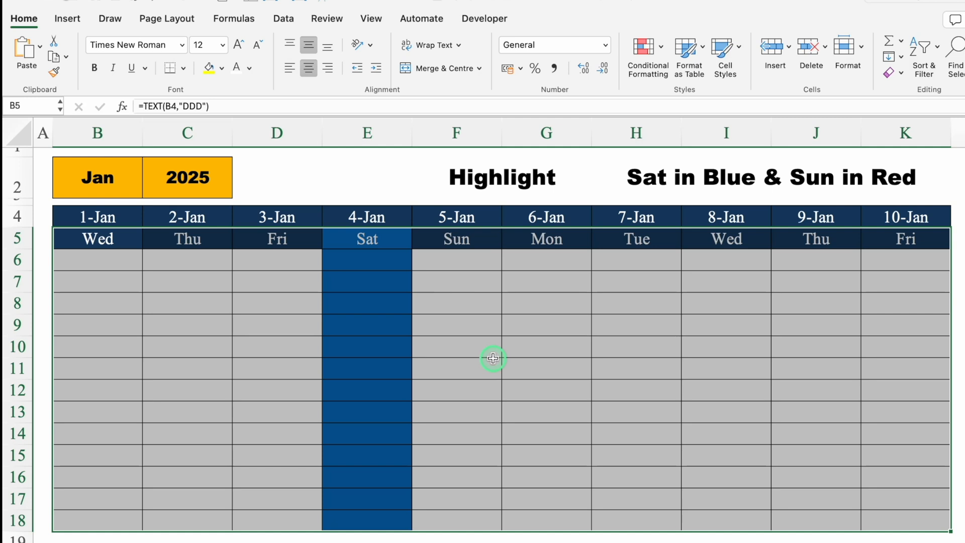
Duplicate the =B$5="Sat" rule among the managed conditional formatting rules for the selected table
{"action": "left_click", "coordinate": [659, 49]}
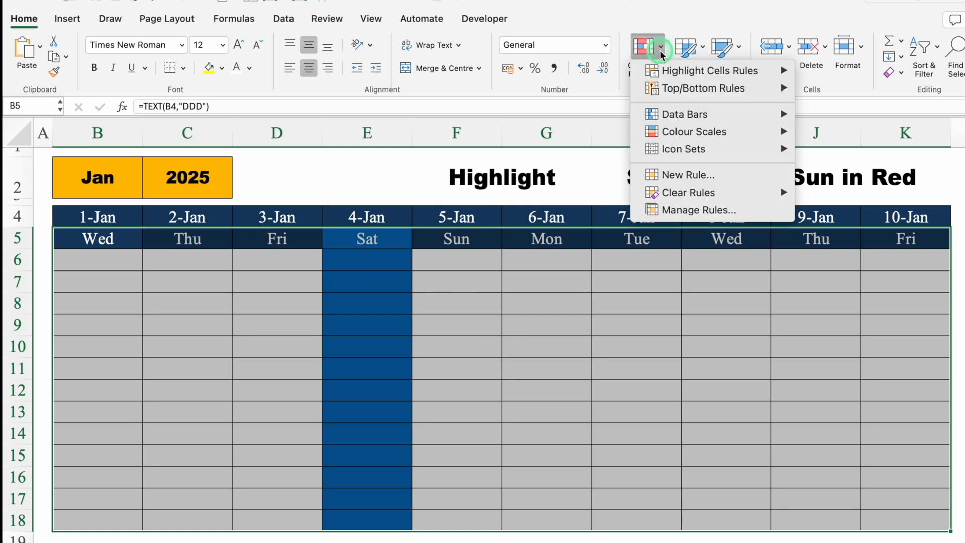
{"action": "left_click", "coordinate": [698, 213]}
{"action": "left_click", "coordinate": [431, 145]}
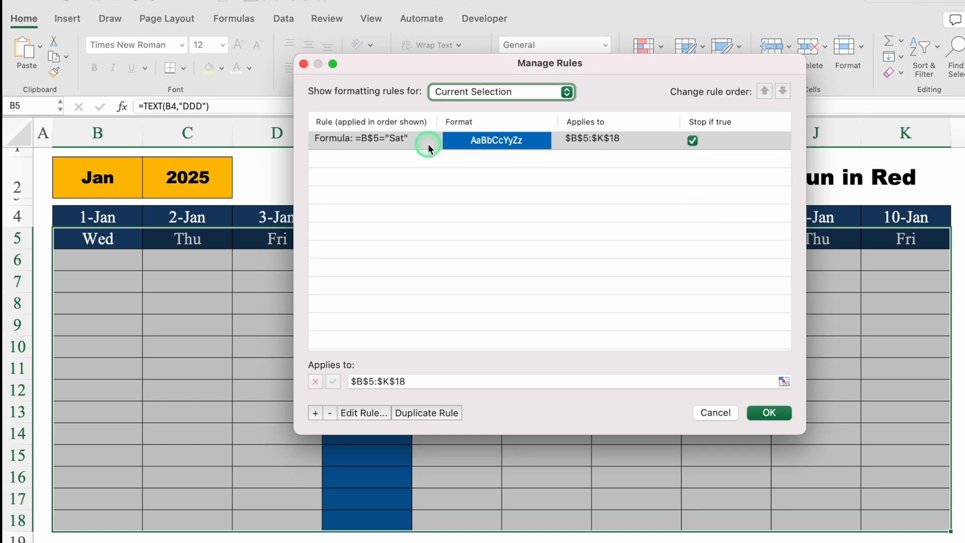
{"action": "left_click", "coordinate": [427, 144]}
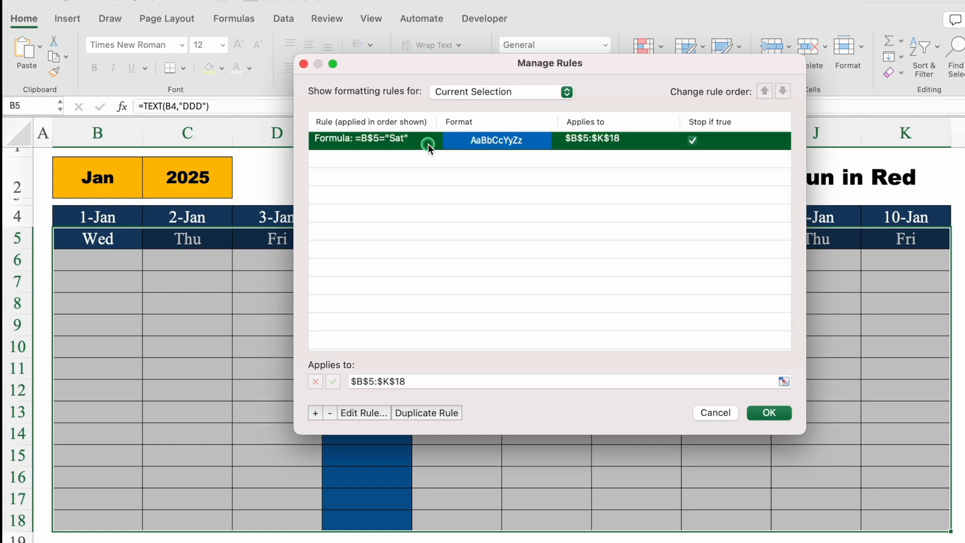
{"action": "left_click", "coordinate": [440, 412]}
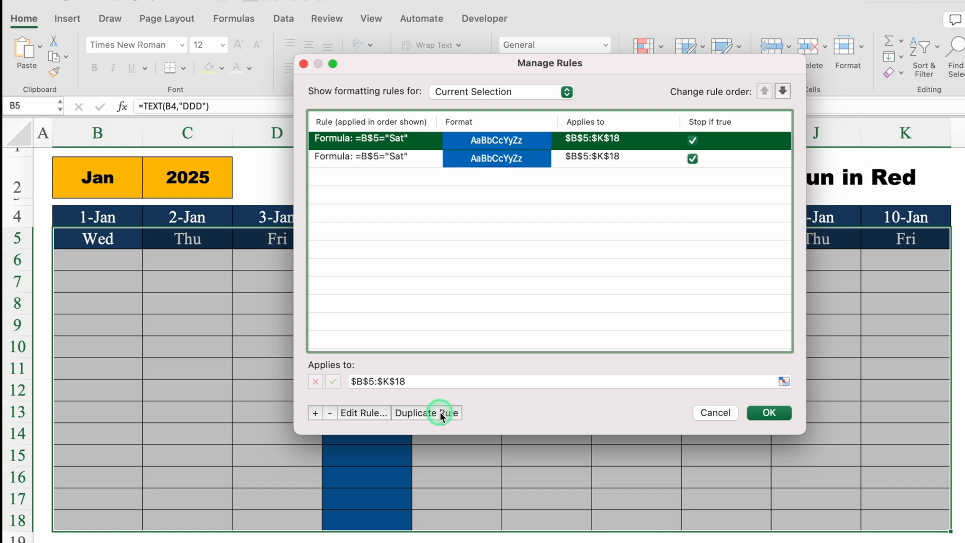
Edit the first copy of the Saturday rule so its formula reads =B$5="Sun"
{"action": "left_click", "coordinate": [395, 158]}
{"action": "left_click", "coordinate": [384, 141]}
{"action": "left_click", "coordinate": [374, 414]}
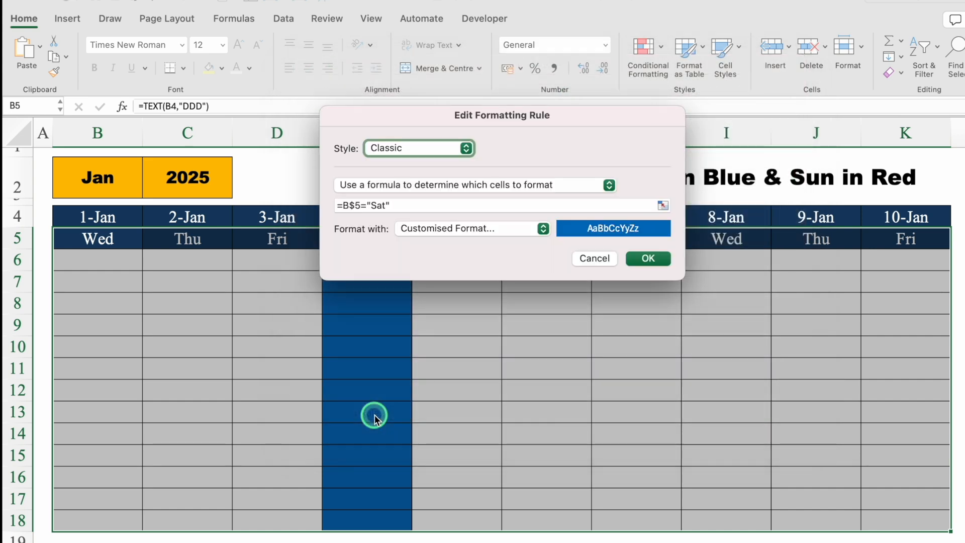
{"action": "left_click", "coordinate": [405, 205]}
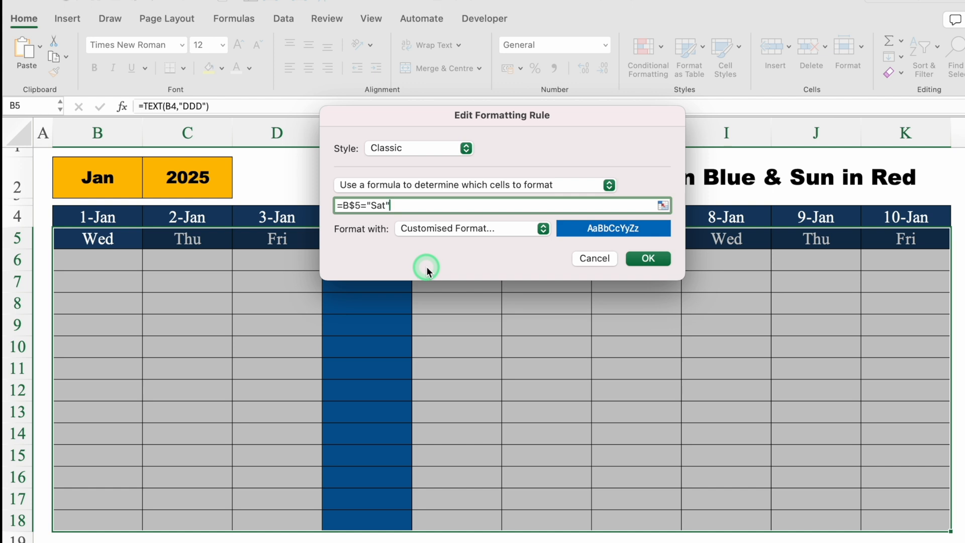
{"action": "left_click", "coordinate": [387, 206]}
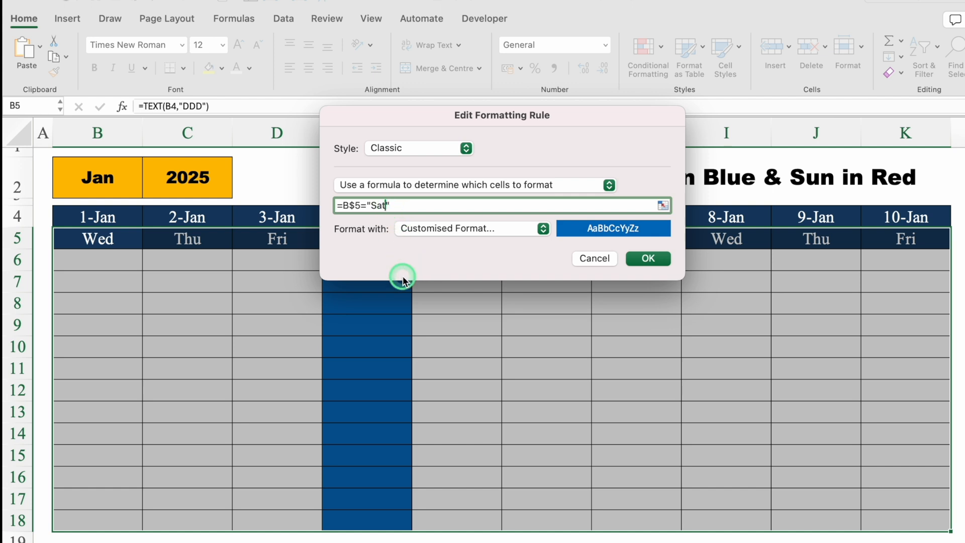
{"action": "key", "text": "BackSpace"}
{"action": "key", "text": "BackSpace"}
{"action": "type", "text": "un"}
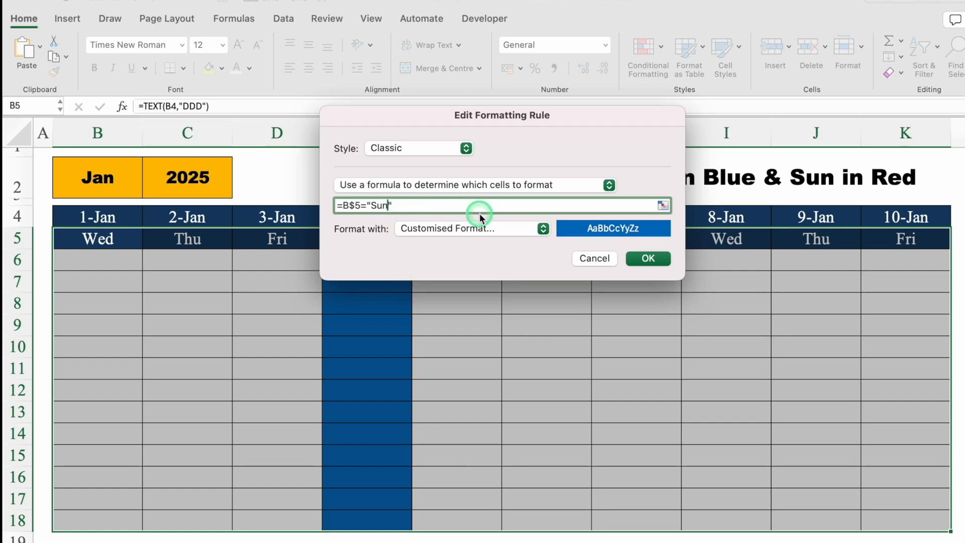
Change the customised format of the =B$5="Sun" rule to a standard red background fill
{"action": "left_click", "coordinate": [543, 229]}
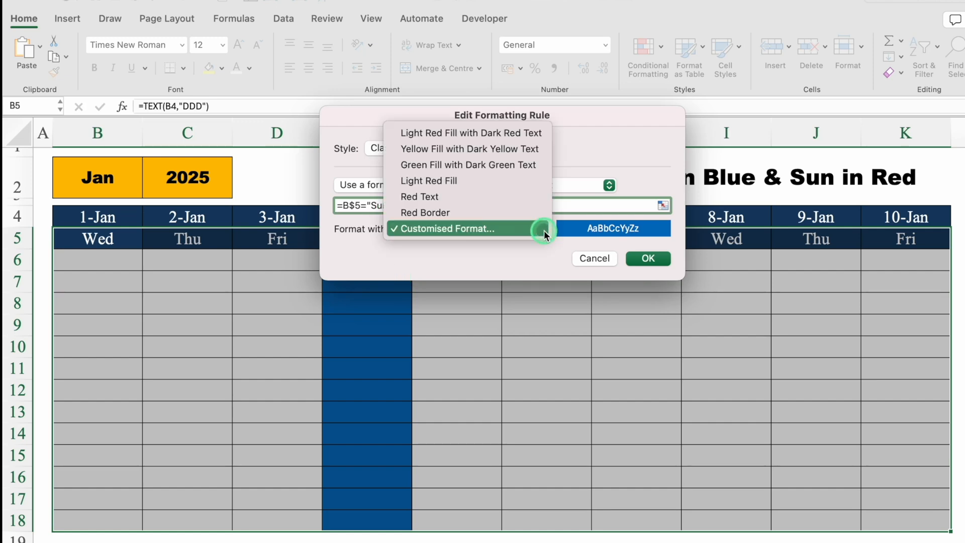
{"action": "left_click", "coordinate": [503, 225]}
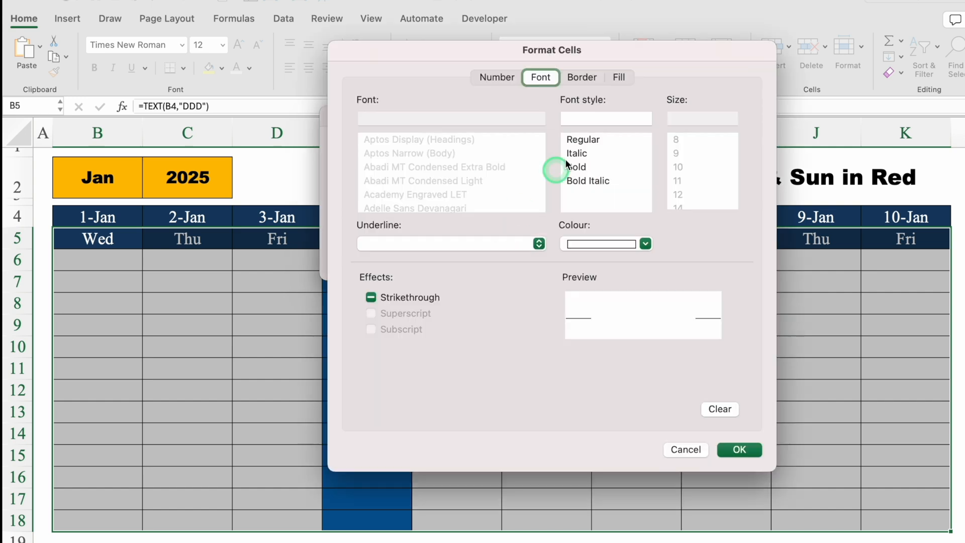
{"action": "left_click", "coordinate": [619, 76]}
{"action": "left_click", "coordinate": [507, 132]}
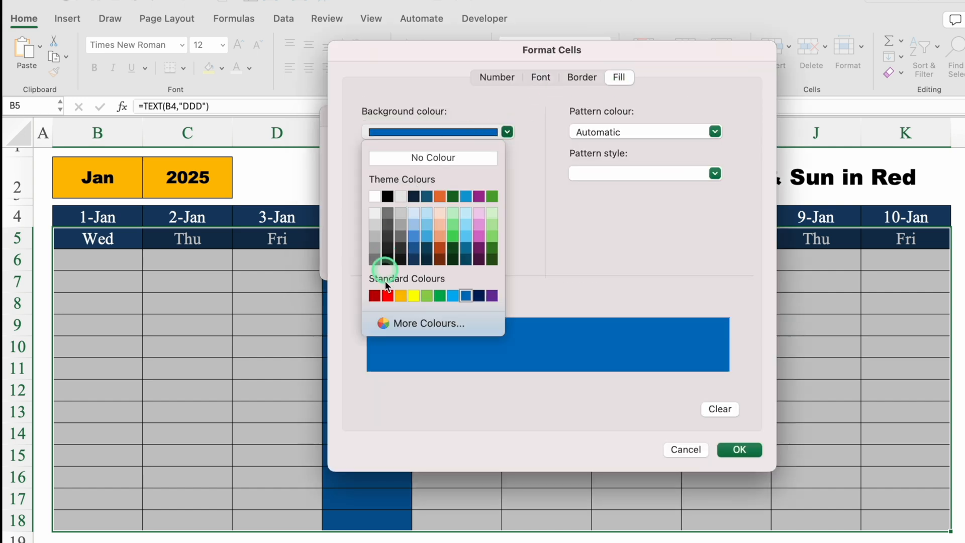
{"action": "left_click", "coordinate": [387, 296]}
Choose white as the Sunday rule's font colour and apply the edited set of rules to the table
{"action": "left_click", "coordinate": [540, 76]}
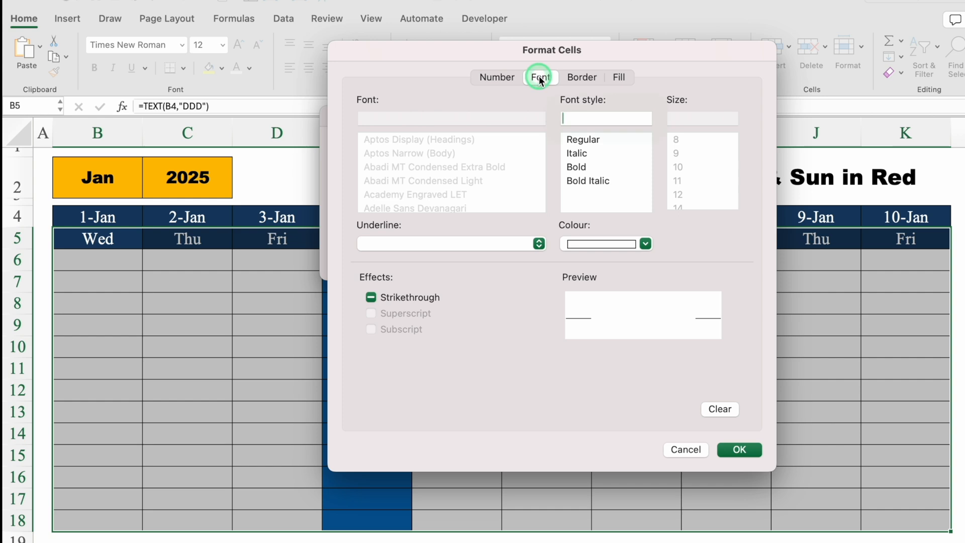
{"action": "left_click", "coordinate": [642, 241]}
{"action": "left_click", "coordinate": [575, 306]}
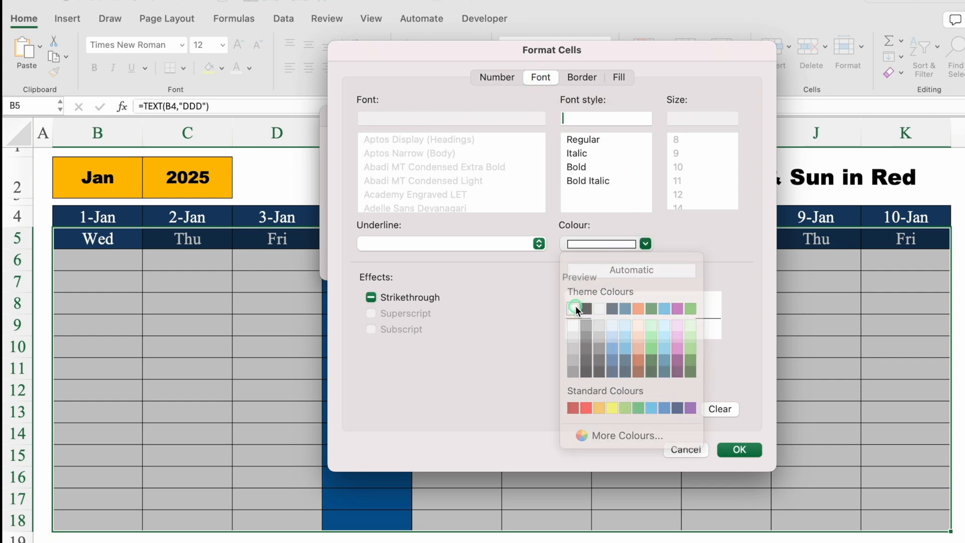
{"action": "left_click", "coordinate": [740, 450]}
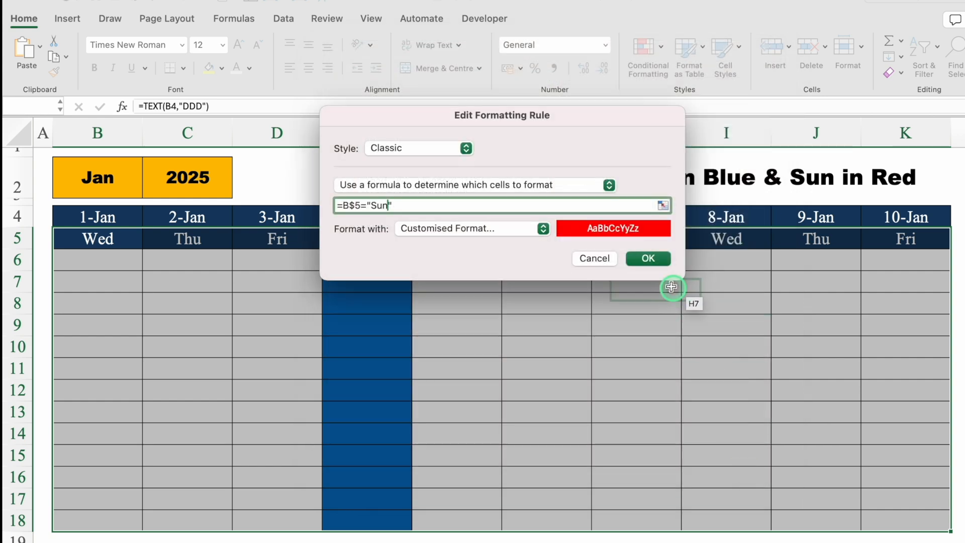
{"action": "left_click", "coordinate": [649, 258]}
{"action": "left_click", "coordinate": [776, 427]}
{"action": "left_click", "coordinate": [729, 540]}
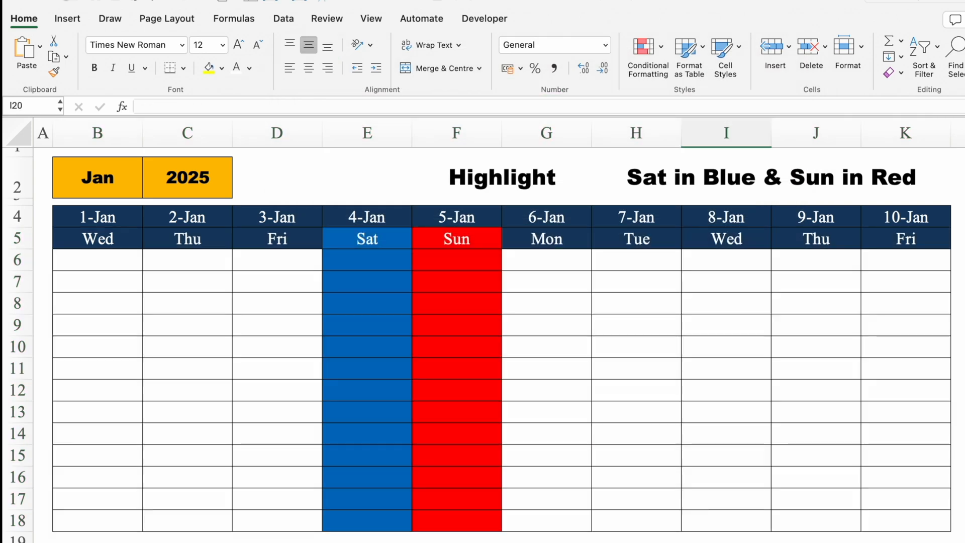
Test the Saturday and Sunday highlighting by switching the month in B2 to Jun and after that to Oct
{"action": "left_click", "coordinate": [132, 188]}
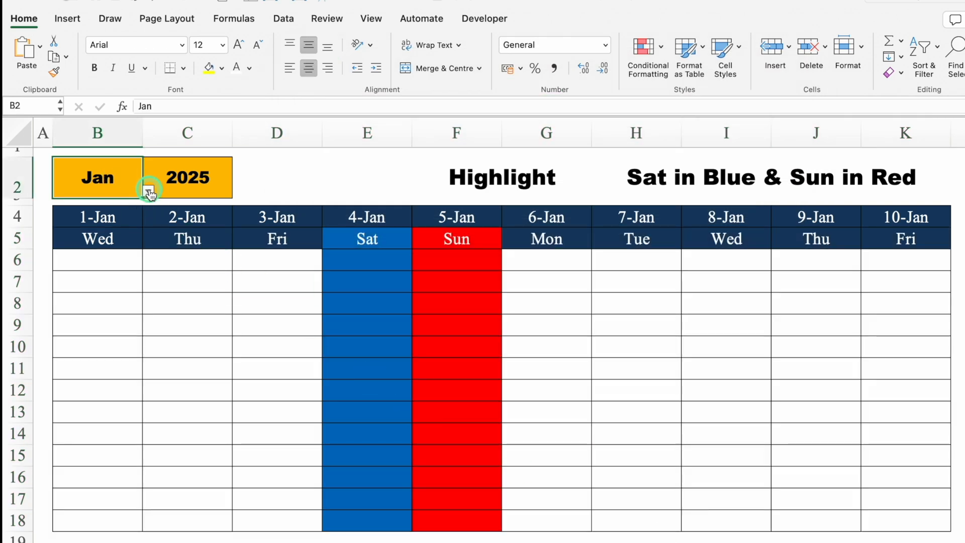
{"action": "left_click", "coordinate": [149, 191]}
{"action": "left_click", "coordinate": [66, 278]}
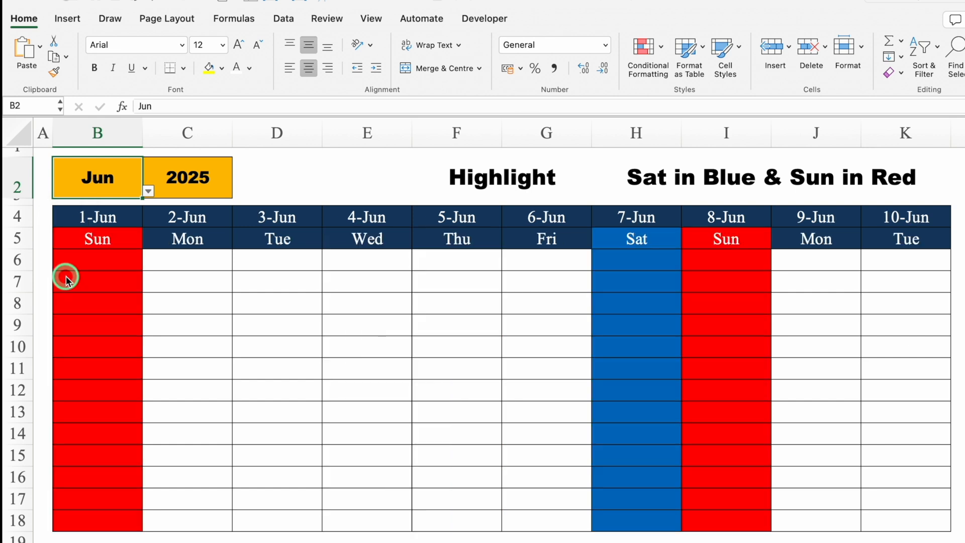
{"action": "left_click", "coordinate": [148, 191]}
{"action": "left_click", "coordinate": [74, 329]}
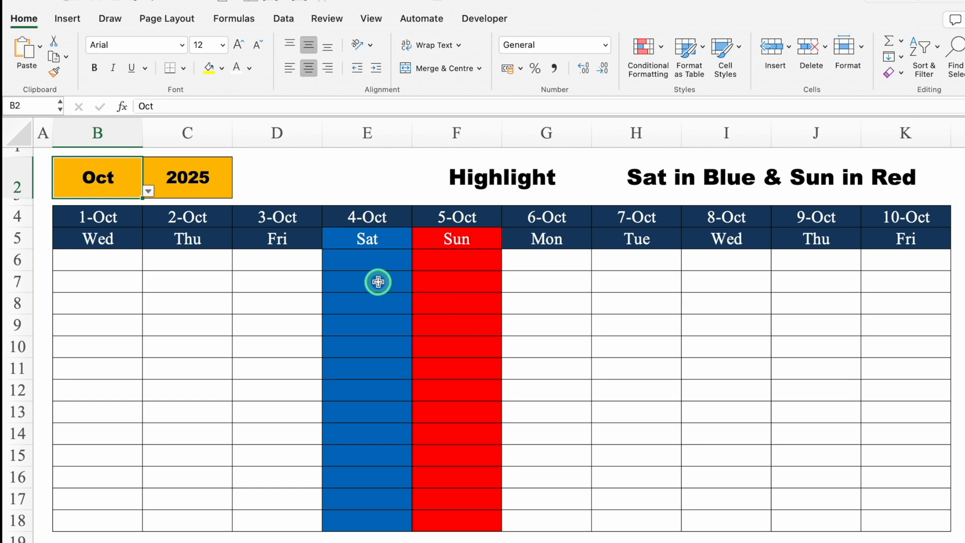
Select the table range B5:K18 and clear all conditional formatting rules from the entire sheet
{"action": "left_click_drag", "start_coordinate": [98, 238], "coordinate": [909, 520]}
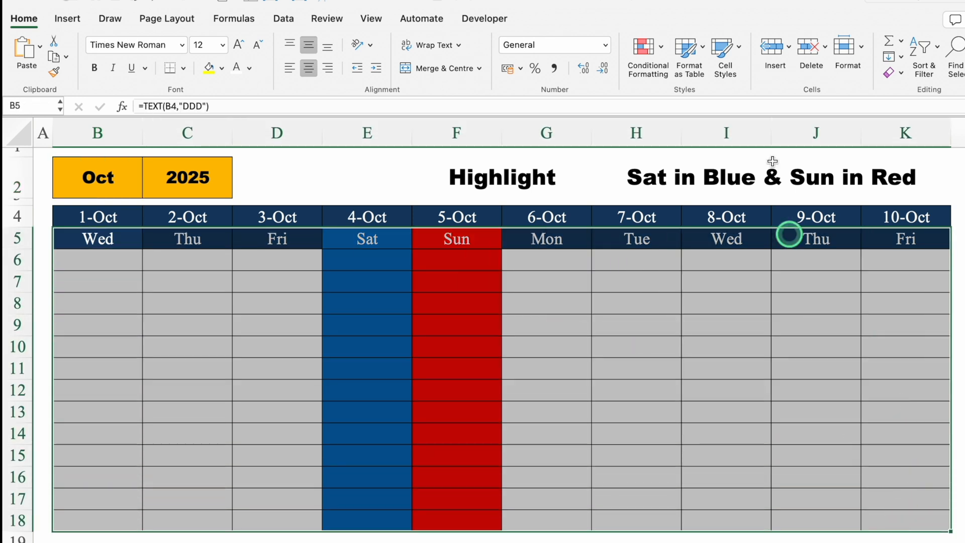
{"action": "left_click", "coordinate": [661, 47]}
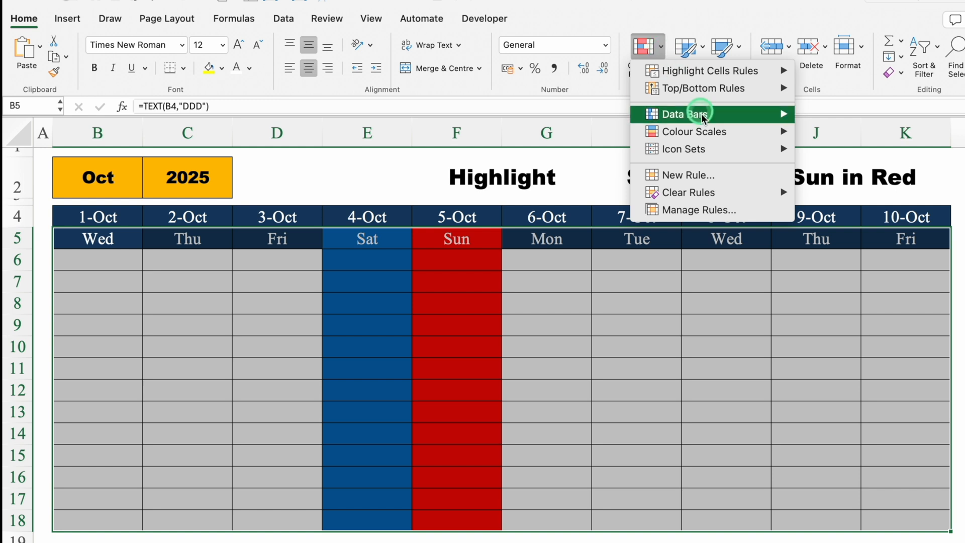
{"action": "mouse_move", "coordinate": [727, 194]}
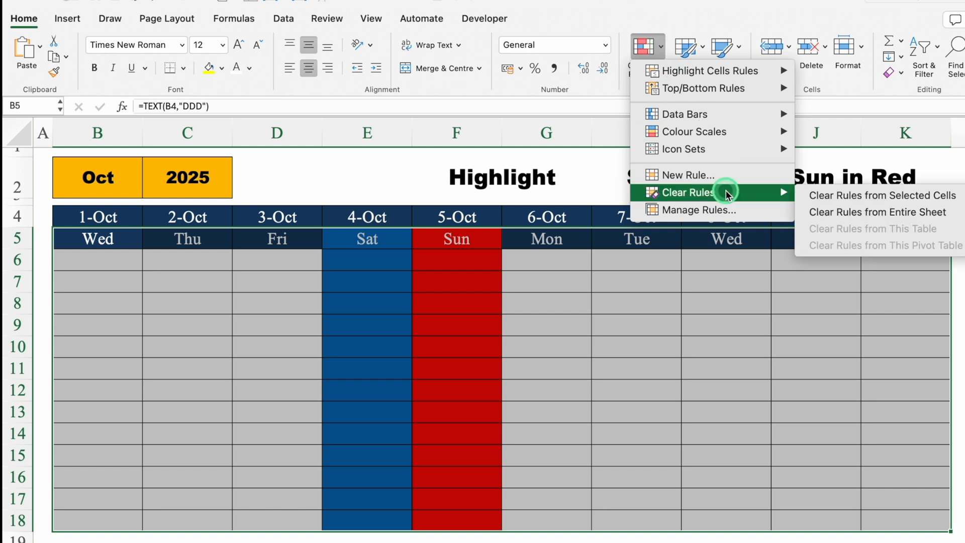
{"action": "left_click", "coordinate": [863, 213]}
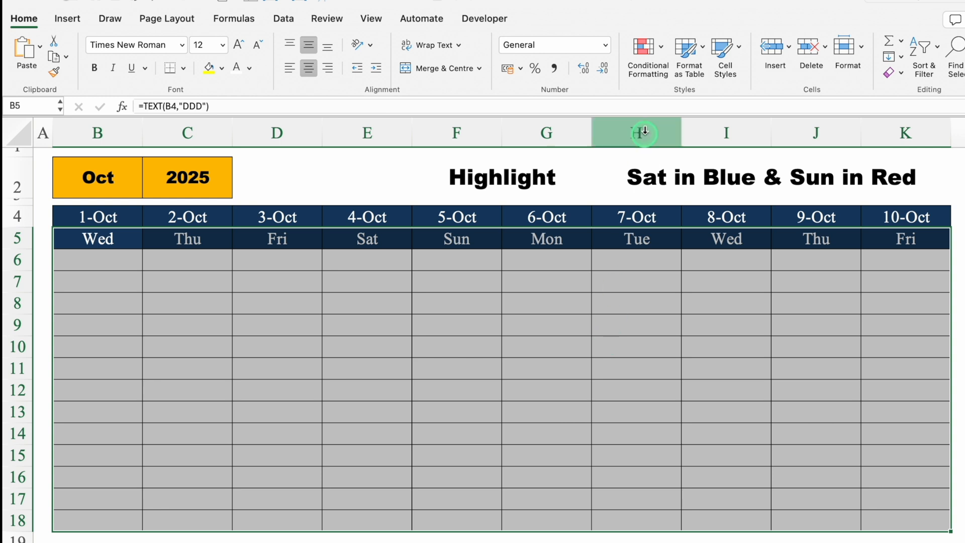
Start a new Classic conditional formatting rule for the table that uses a formula to determine which cells to format
{"action": "left_click", "coordinate": [660, 48]}
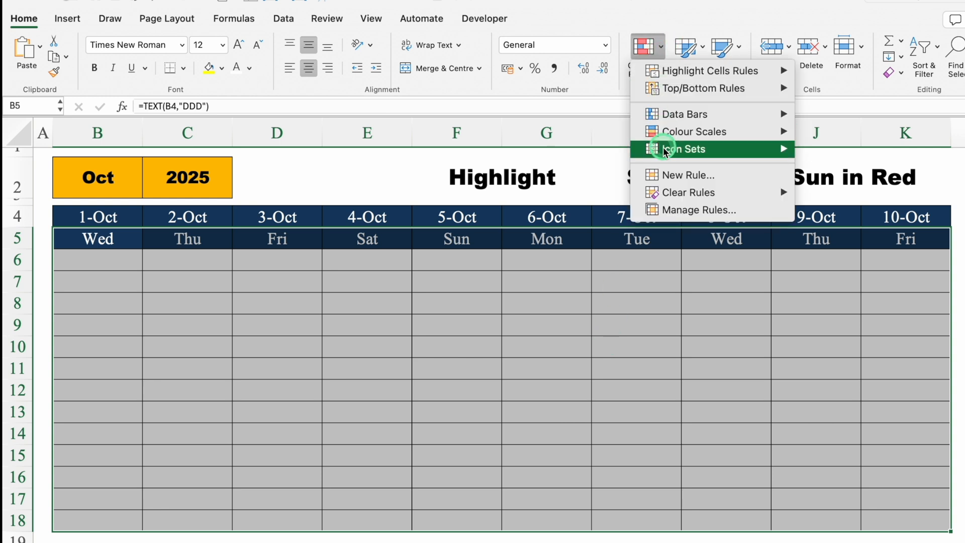
{"action": "left_click", "coordinate": [668, 174]}
{"action": "left_click", "coordinate": [548, 146]}
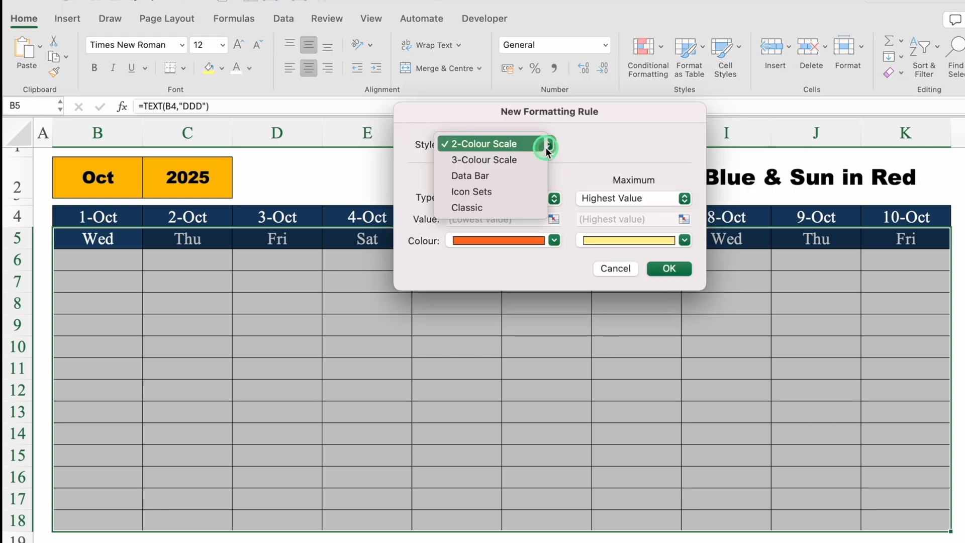
{"action": "left_click", "coordinate": [484, 206]}
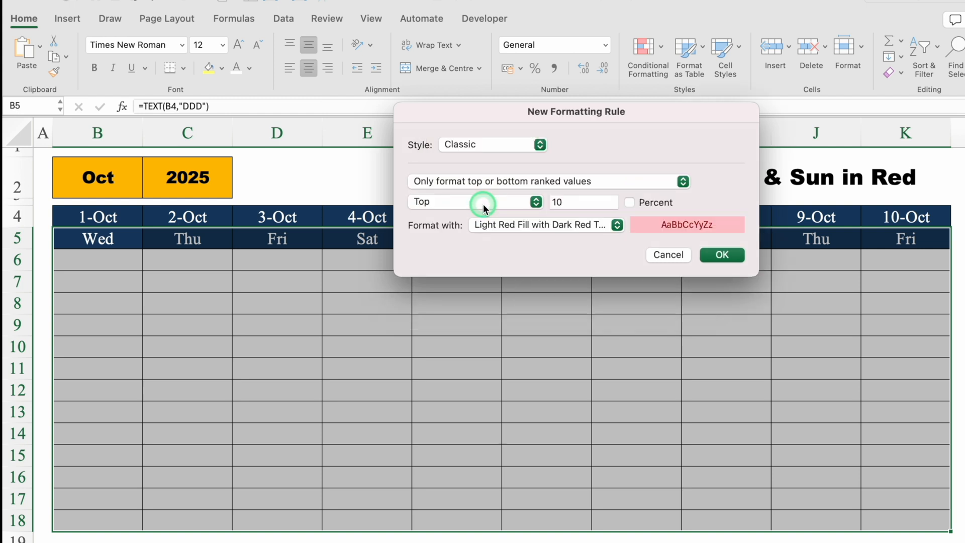
{"action": "left_click", "coordinate": [562, 182]}
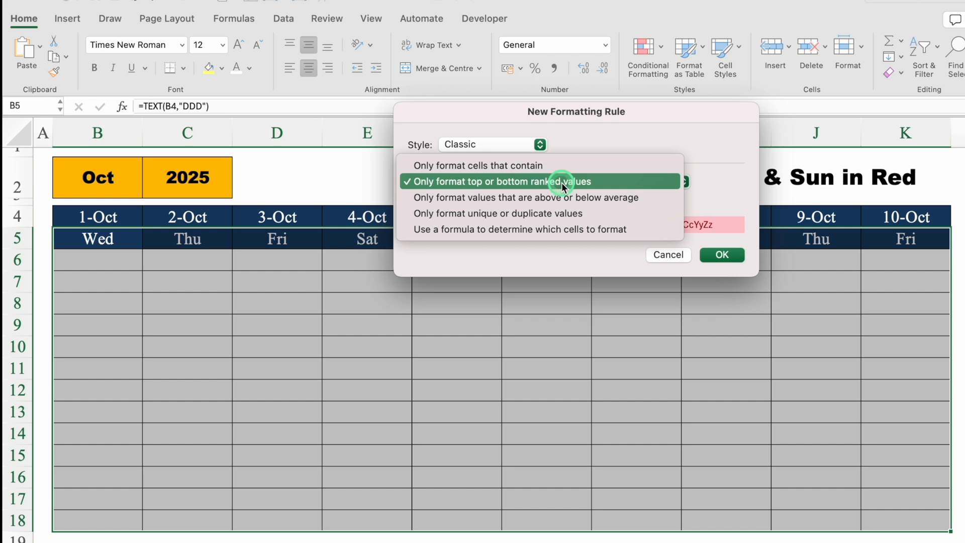
{"action": "left_click", "coordinate": [563, 230]}
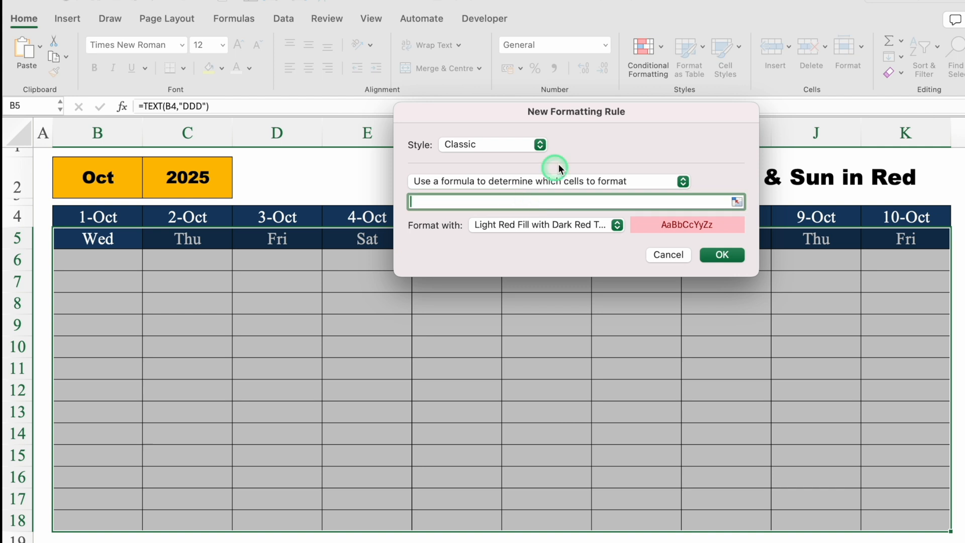
Begin the rule formula with a reference to the first weekday cell, locking only the row: =B$5
{"action": "left_click_drag", "start_coordinate": [559, 111], "coordinate": [550, 318]}
{"action": "left_click", "coordinate": [471, 407]}
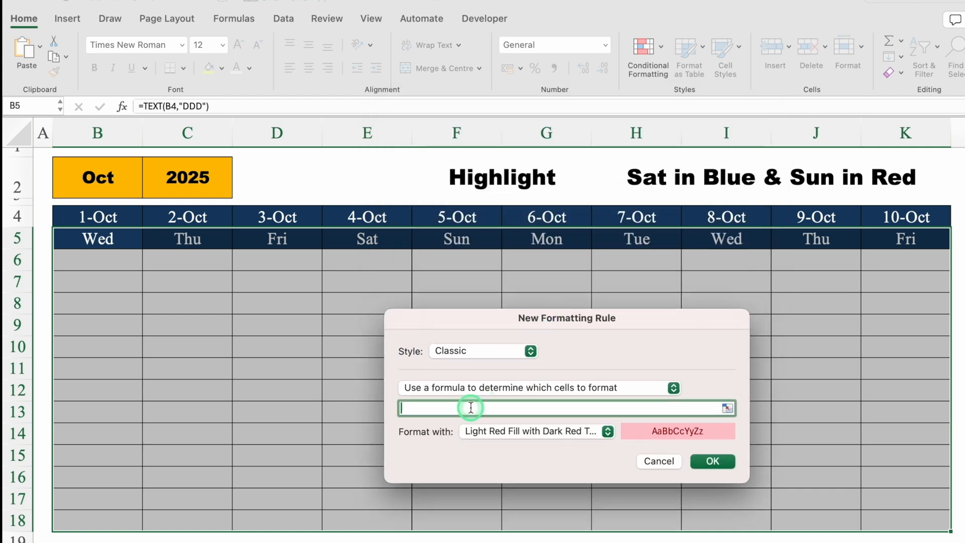
{"action": "type", "text": "="}
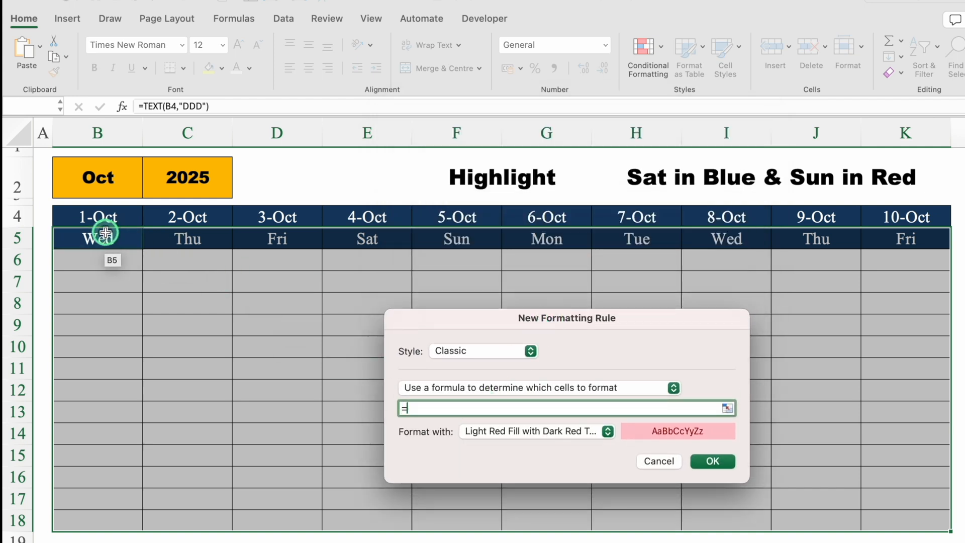
{"action": "left_click", "coordinate": [106, 237]}
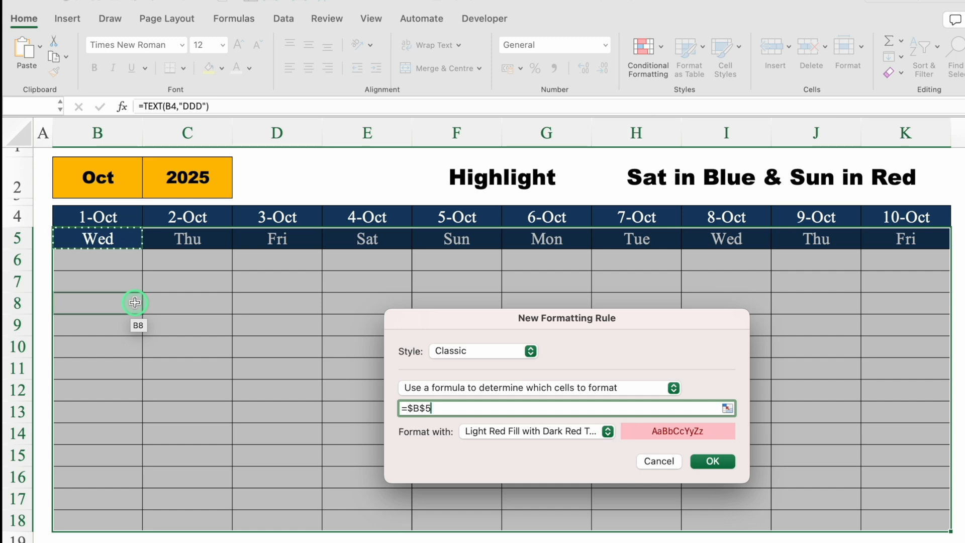
{"action": "left_click_drag", "start_coordinate": [554, 325], "coordinate": [556, 221]}
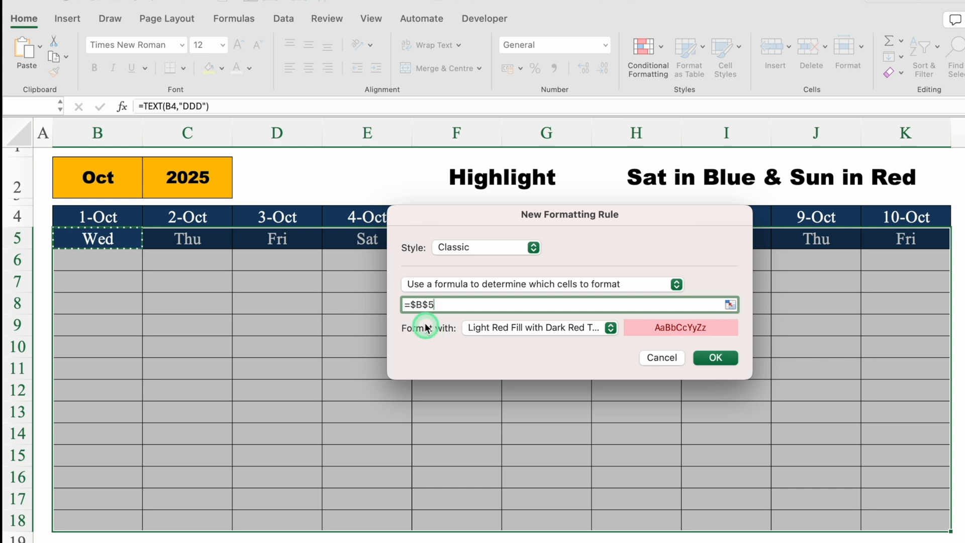
{"action": "key", "text": "Left"}
{"action": "key", "text": "Left"}
{"action": "key", "text": "Left"}
{"action": "key", "text": "BackSpace"}
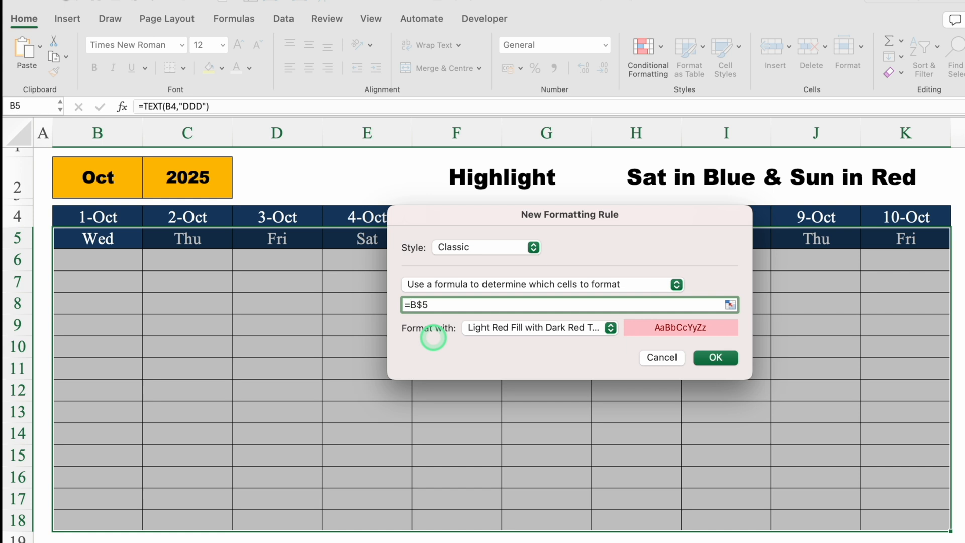
Complete the Saturday condition and enclose it in parentheses so the formula reads =(B$5="Sat")
{"action": "left_click", "coordinate": [480, 303]}
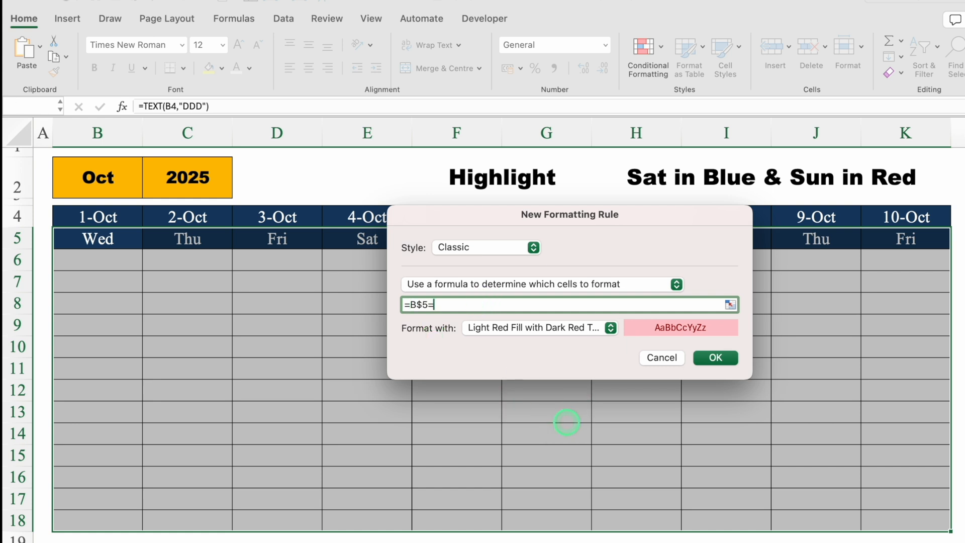
{"action": "type", "text": "="}
{"action": "left_click_drag", "start_coordinate": [620, 215], "coordinate": [619, 281]}
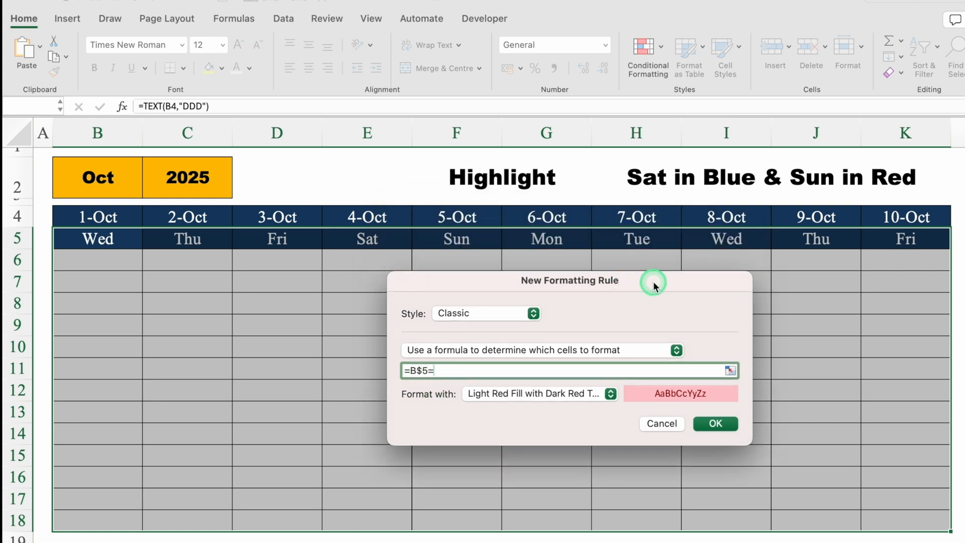
{"action": "left_click", "coordinate": [658, 179]}
{"action": "type", "text": "\""}
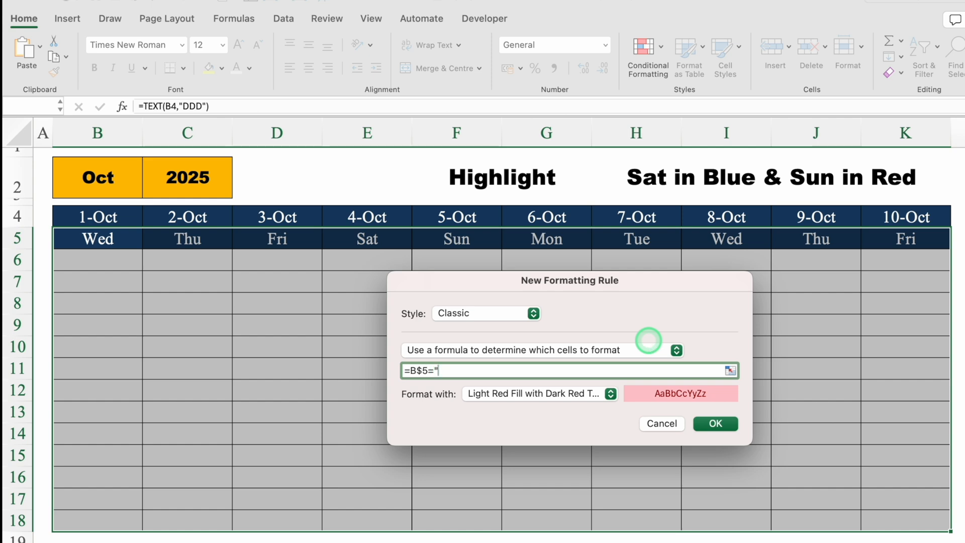
{"action": "type", "text": "Sat\""}
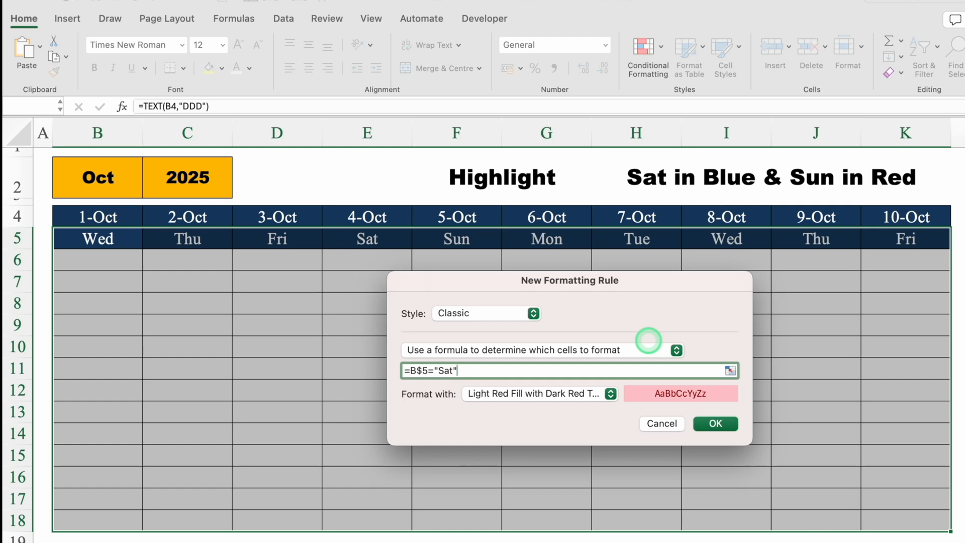
{"action": "type", "text": ")"}
{"action": "left_click", "coordinate": [410, 371]}
{"action": "type", "text": "("}
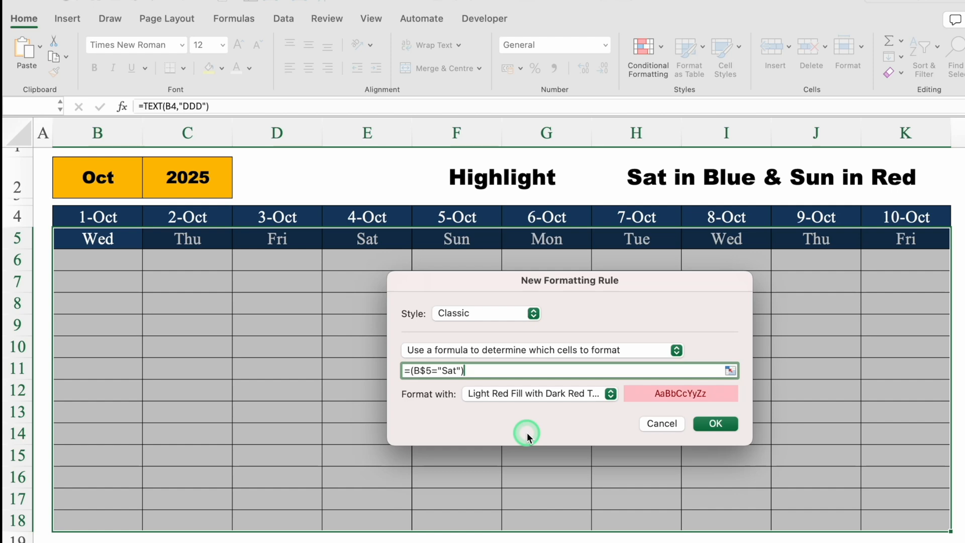
{"action": "type", "text": "+("}
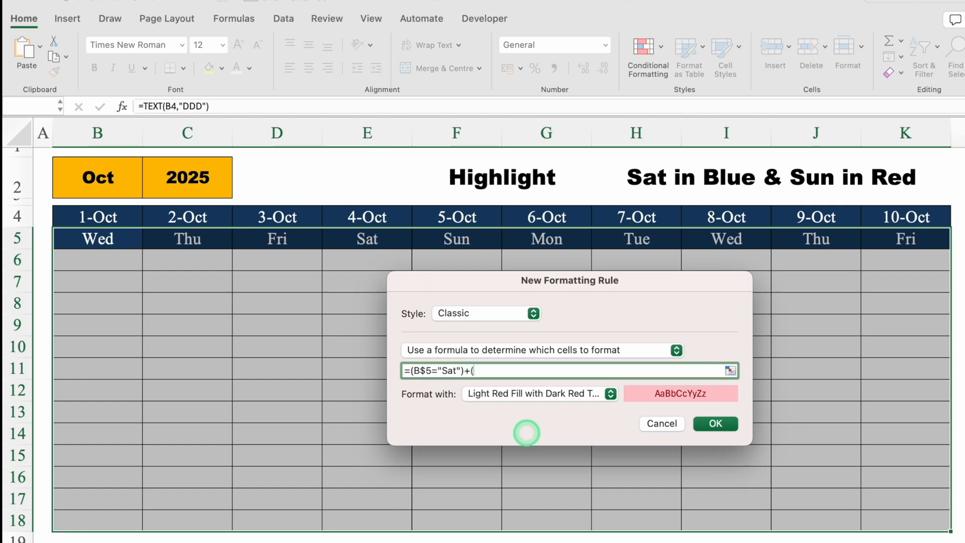
Add the Sunday condition as an OR so the formula reads =(B$5="Sat")+(B$5="Sun")
{"action": "left_click", "coordinate": [89, 238]}
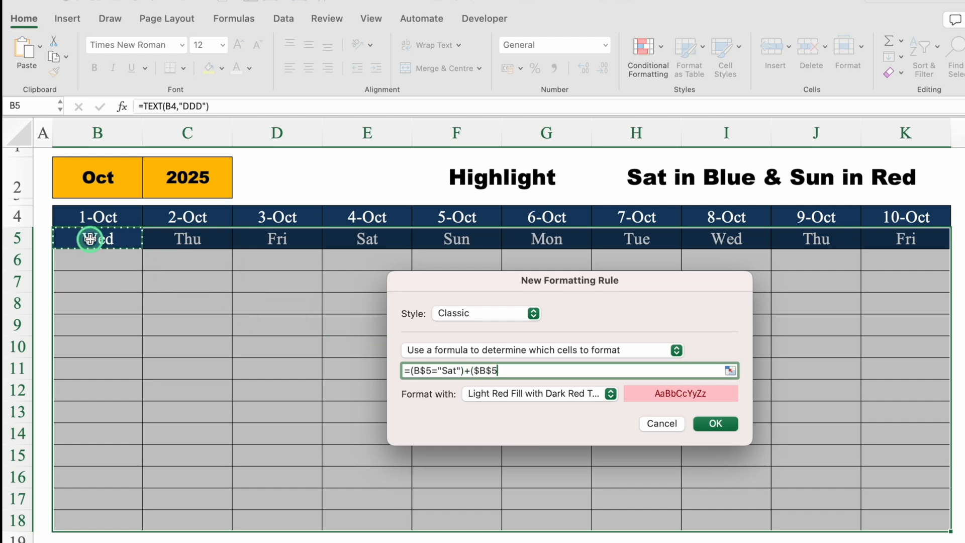
{"action": "left_click", "coordinate": [479, 372]}
{"action": "key", "text": "BackSpace"}
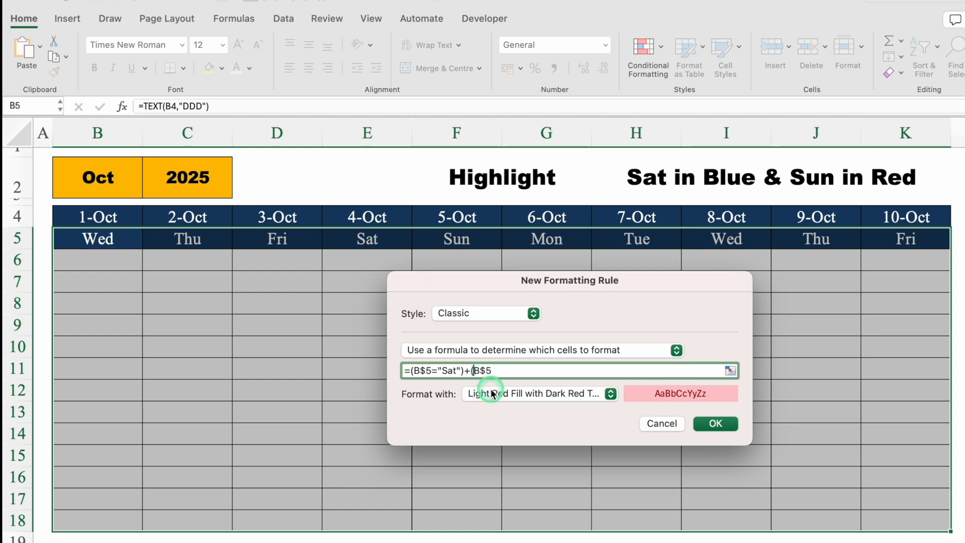
{"action": "left_click", "coordinate": [505, 371]}
{"action": "type", "text": "="}
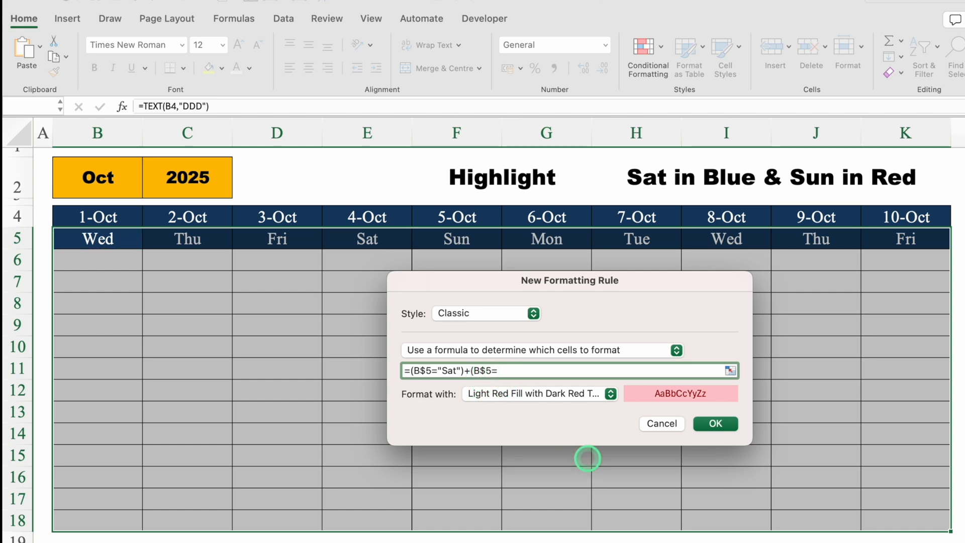
{"action": "type", "text": "\"Sun"}
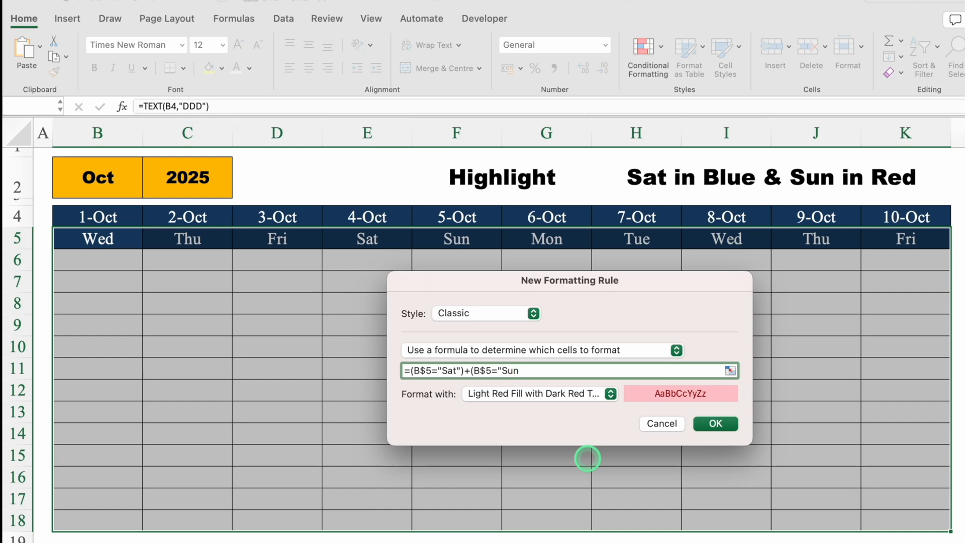
{"action": "type", "text": "\""}
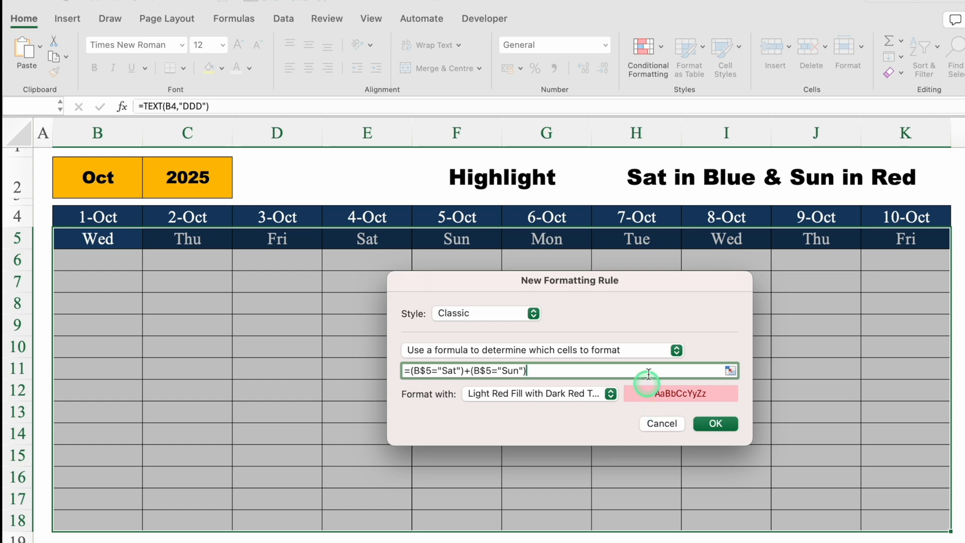
Give the weekend rule a customised format with a standard red background fill
{"action": "left_click_drag", "start_coordinate": [653, 287], "coordinate": [644, 154]}
{"action": "left_click", "coordinate": [602, 262]}
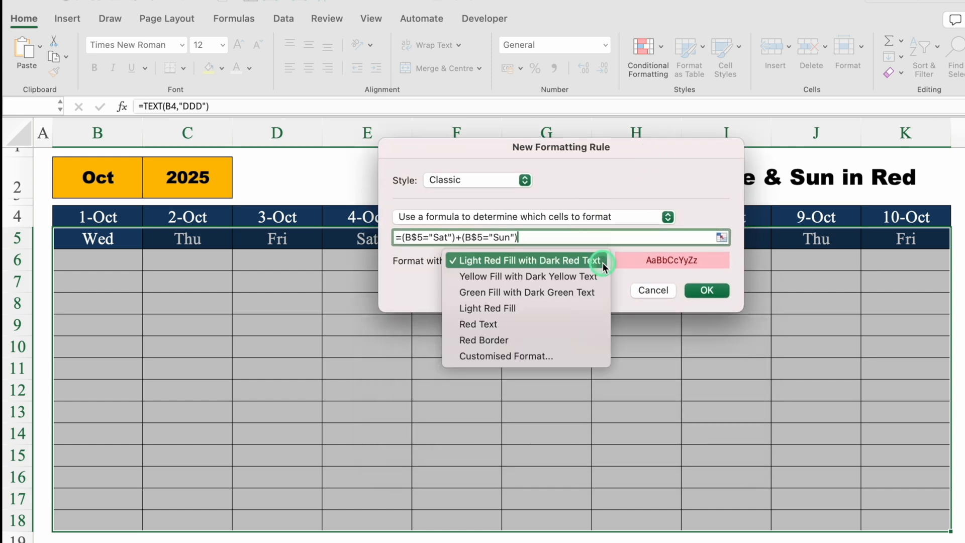
{"action": "left_click", "coordinate": [513, 355]}
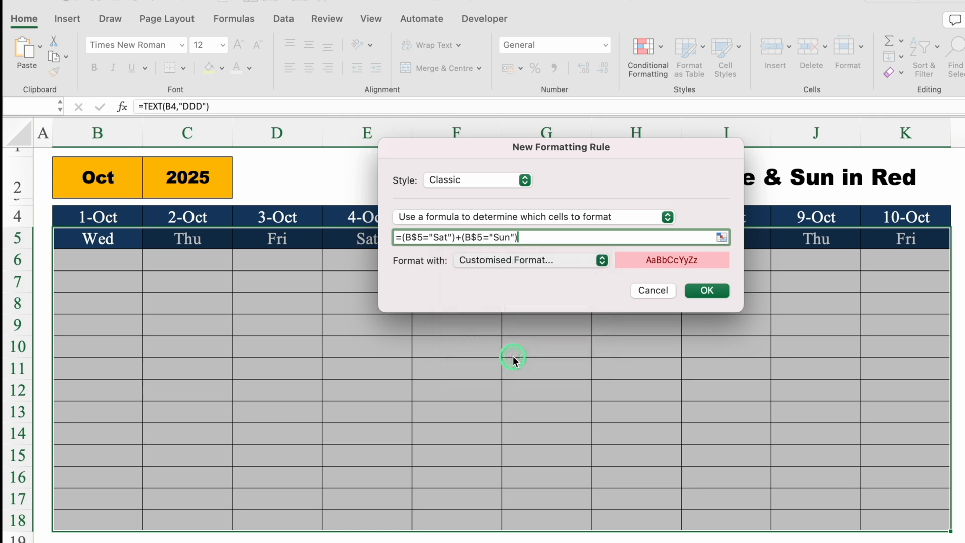
{"action": "left_click", "coordinate": [620, 78]}
{"action": "left_click", "coordinate": [507, 132]}
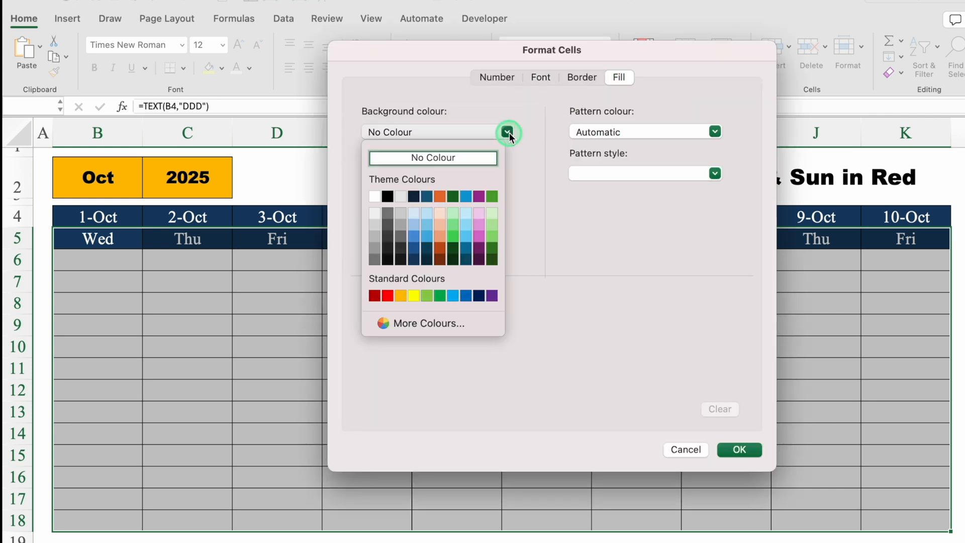
{"action": "left_click", "coordinate": [387, 295]}
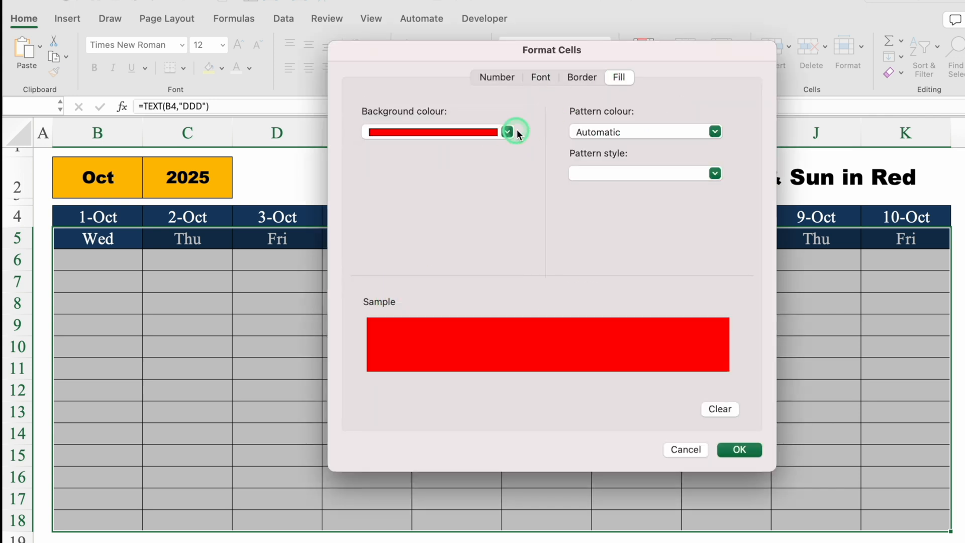
Choose white as the weekend rule's font colour and apply the new rule to the table
{"action": "left_click", "coordinate": [541, 78]}
{"action": "left_click", "coordinate": [645, 244]}
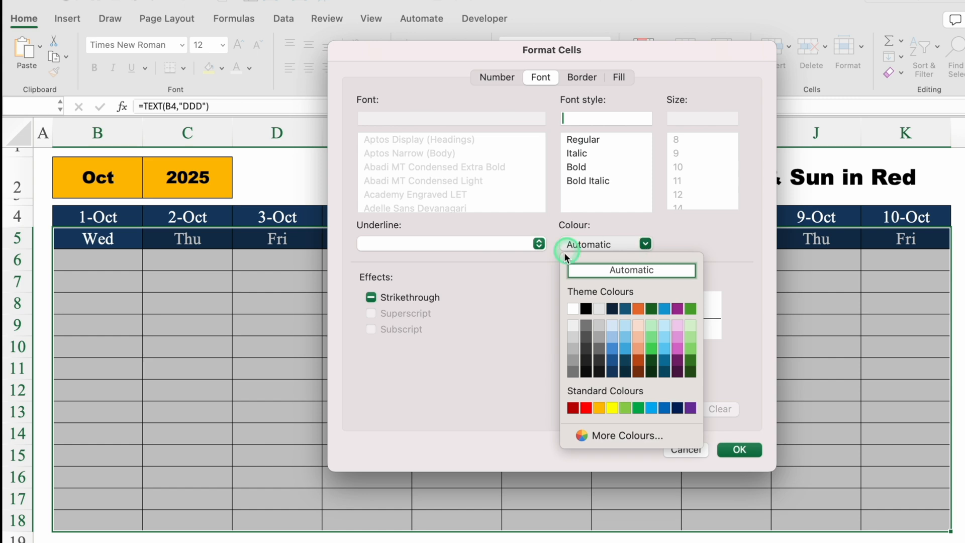
{"action": "left_click", "coordinate": [573, 309]}
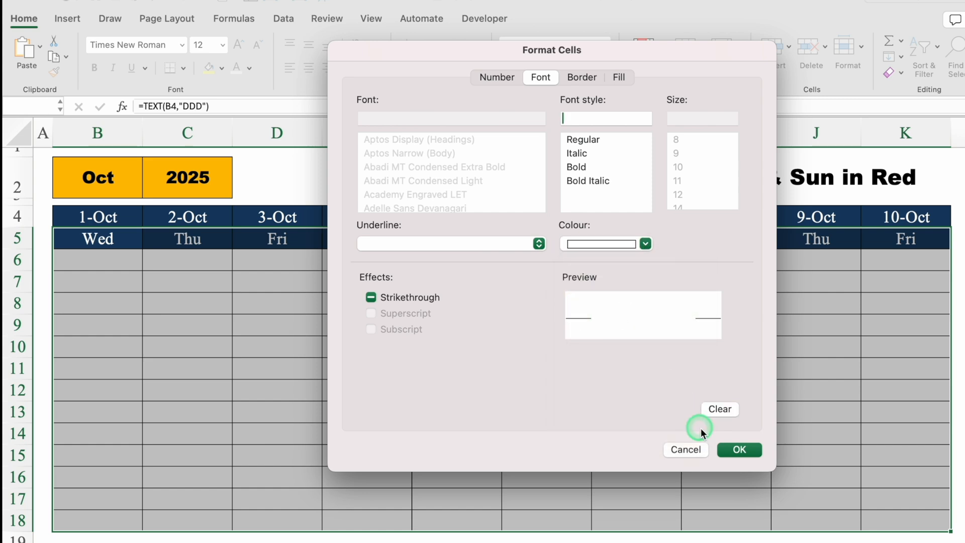
{"action": "left_click", "coordinate": [739, 450]}
{"action": "left_click", "coordinate": [707, 292]}
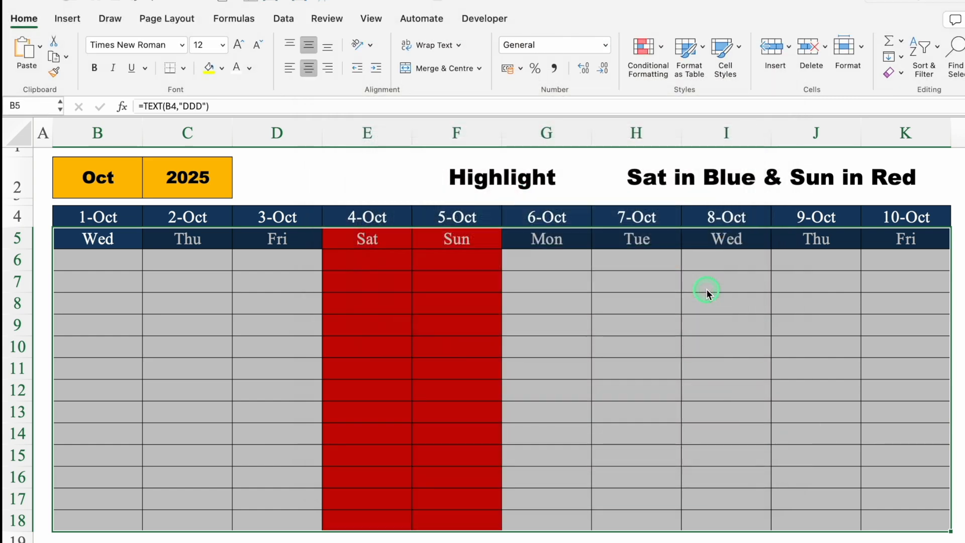
{"action": "left_click", "coordinate": [797, 541]}
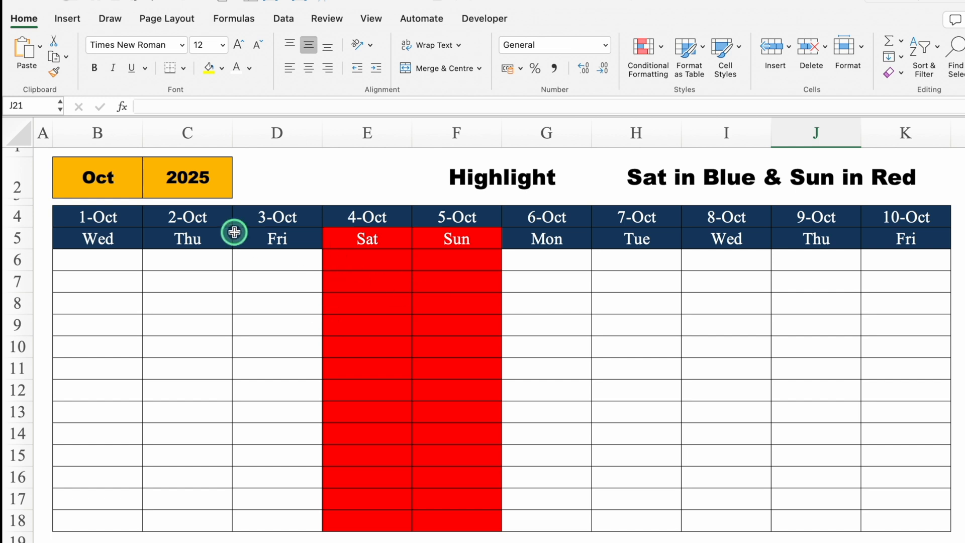
Test the weekend highlighting by switching the month in B2 to Jan and after that to Feb
{"action": "left_click", "coordinate": [97, 176]}
{"action": "left_click", "coordinate": [149, 190]}
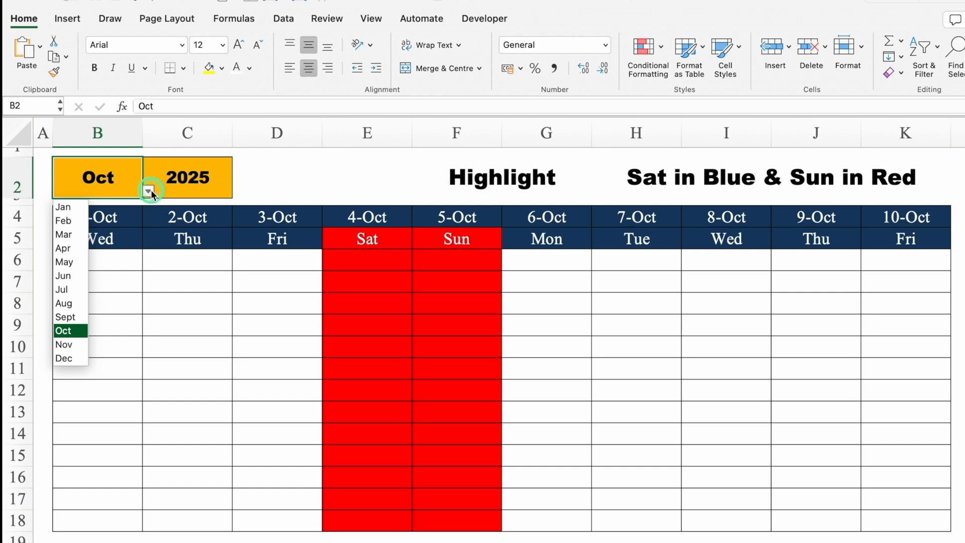
{"action": "left_click", "coordinate": [75, 206]}
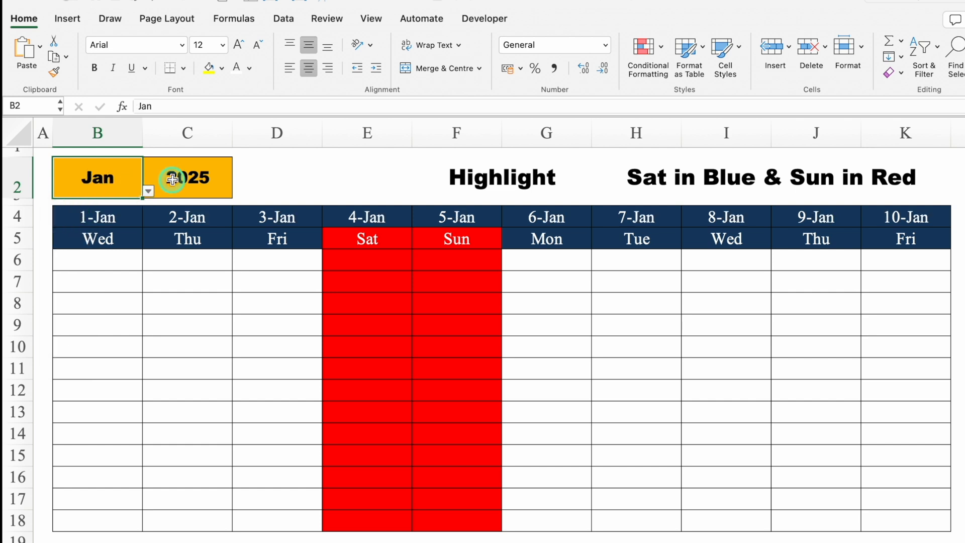
{"action": "left_click", "coordinate": [148, 192]}
{"action": "left_click", "coordinate": [73, 219]}
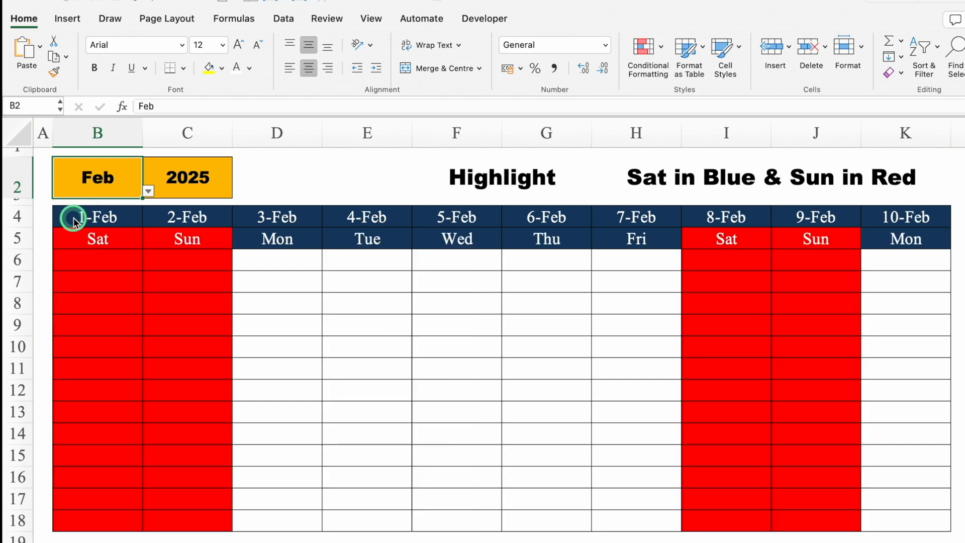
On the "Highlight Any Day from Dropdown" sheet, try None and Mon as the day in E2, and finish with Fri
{"action": "left_click", "coordinate": [277, 542]}
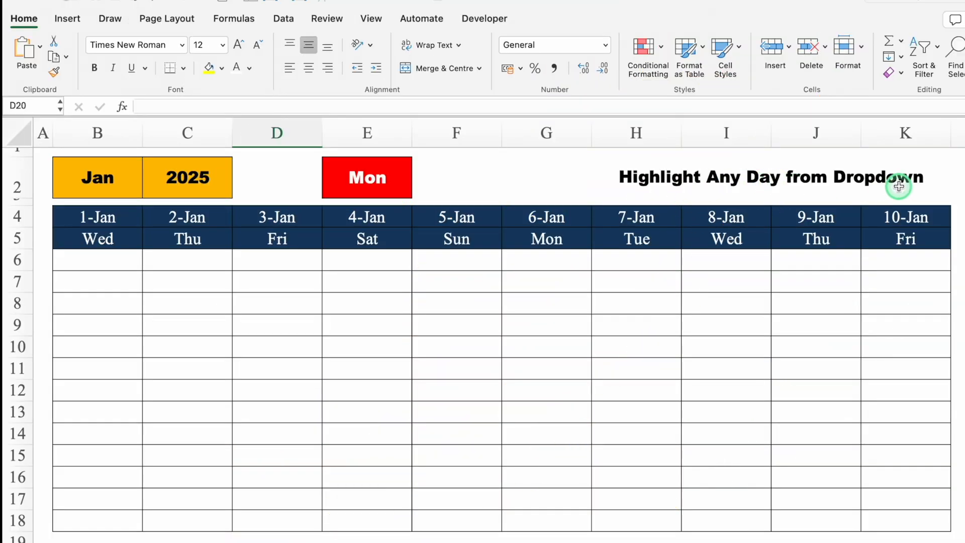
{"action": "left_click", "coordinate": [402, 176]}
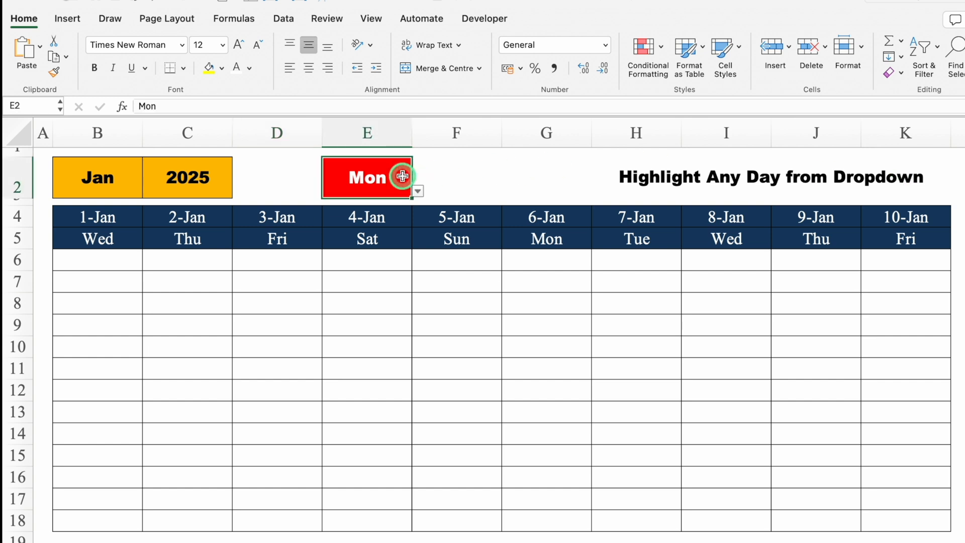
{"action": "left_click", "coordinate": [417, 189]}
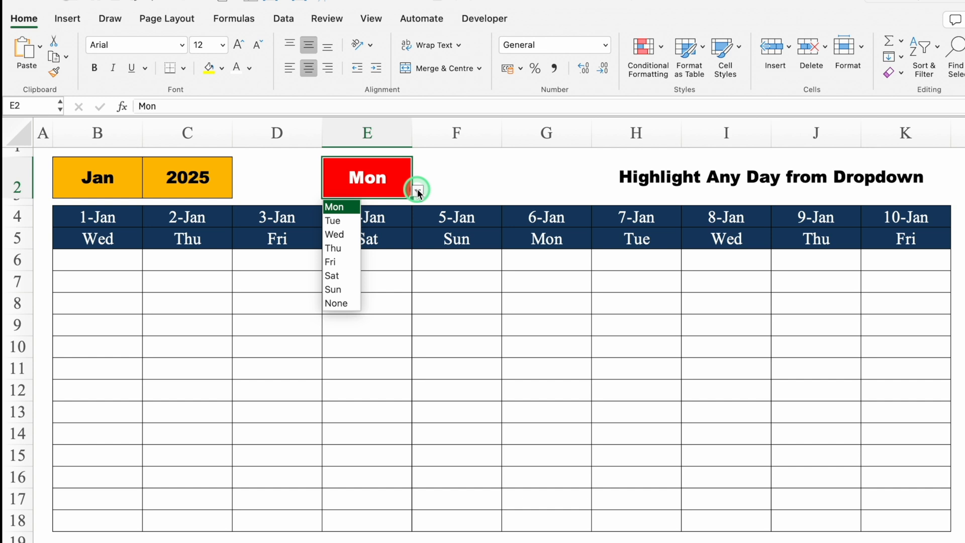
{"action": "left_click", "coordinate": [352, 303]}
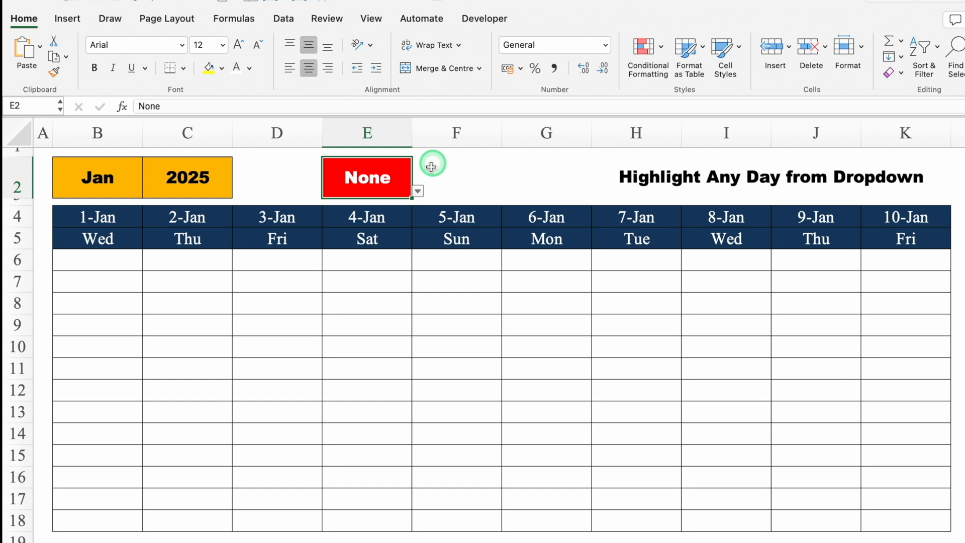
{"action": "left_click", "coordinate": [417, 192]}
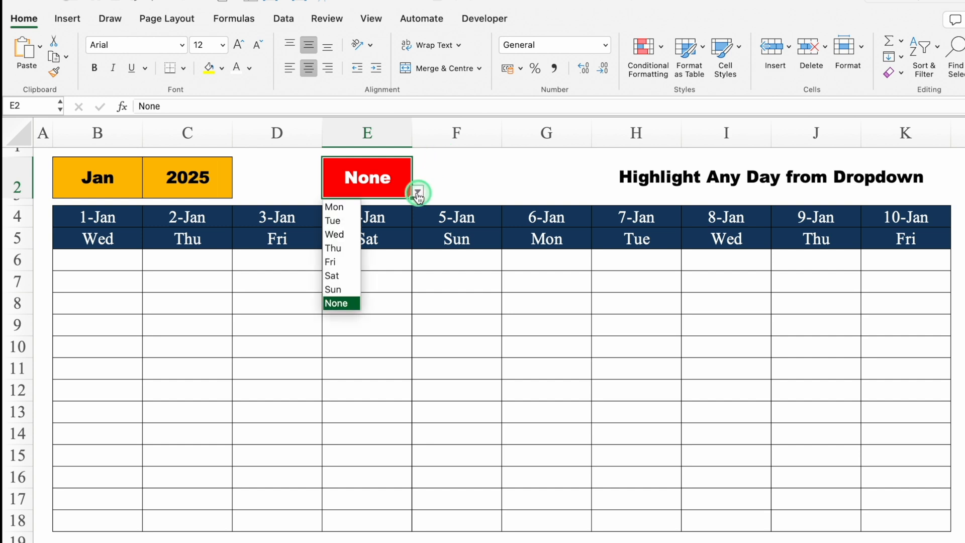
{"action": "left_click", "coordinate": [346, 210]}
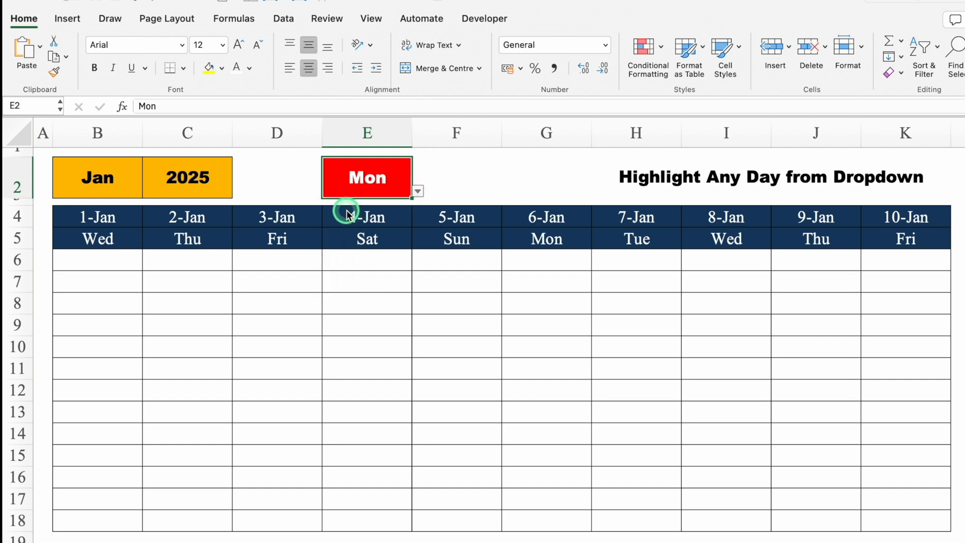
{"action": "left_click", "coordinate": [417, 192]}
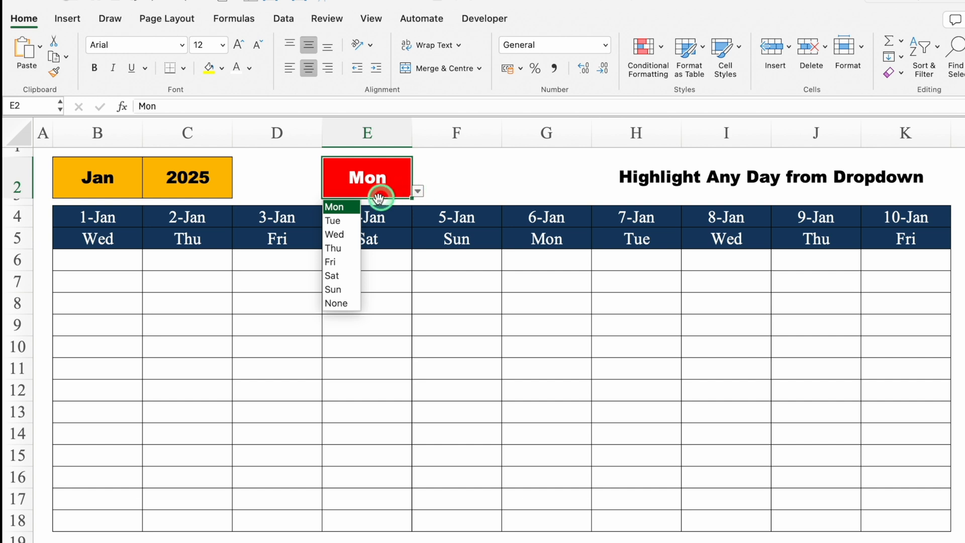
{"action": "left_click", "coordinate": [341, 261]}
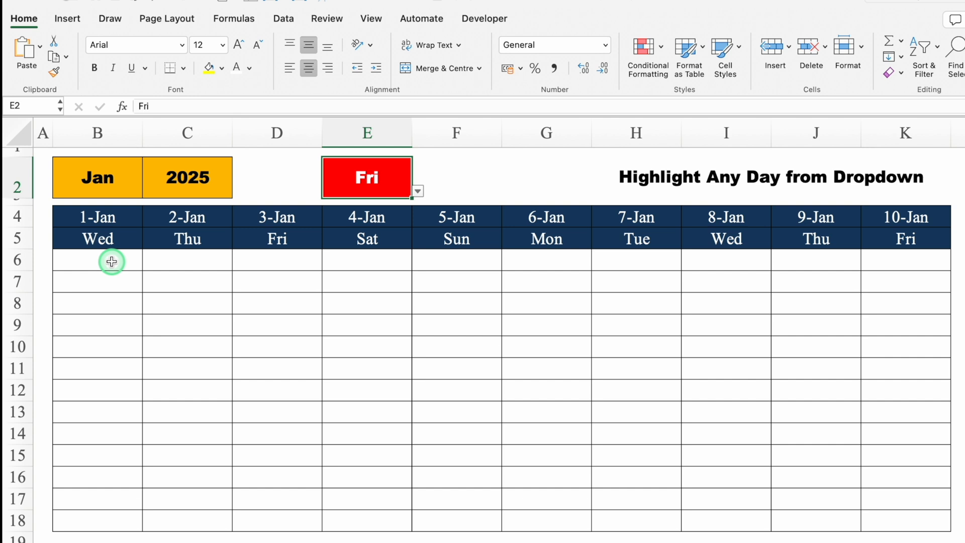
Start a new Classic conditional formatting rule for B6:K18 that uses a formula to determine which cells to format
{"action": "mouse_move", "coordinate": [112, 261]}
{"action": "left_mouse_down"}
{"action": "mouse_move", "coordinate": [523, 338]}
{"action": "mouse_move", "coordinate": [905, 370]}
{"action": "mouse_move", "coordinate": [903, 522]}
{"action": "left_mouse_up"}
{"action": "left_click", "coordinate": [644, 50]}
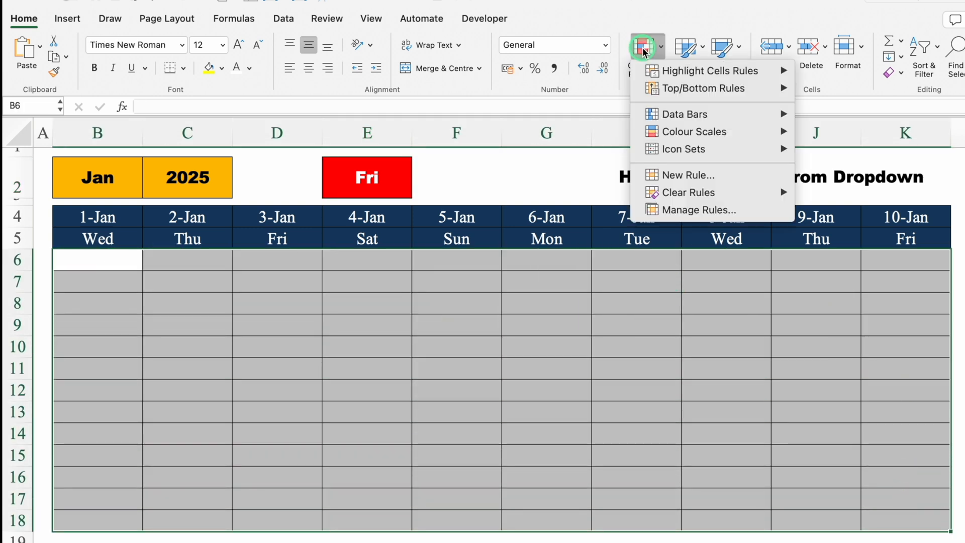
{"action": "left_click", "coordinate": [655, 175]}
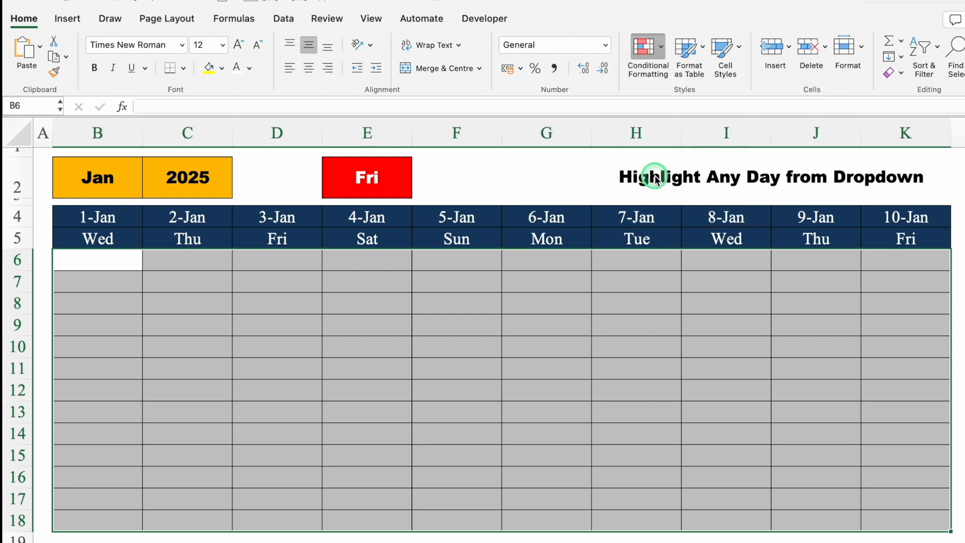
{"action": "left_click", "coordinate": [548, 144]}
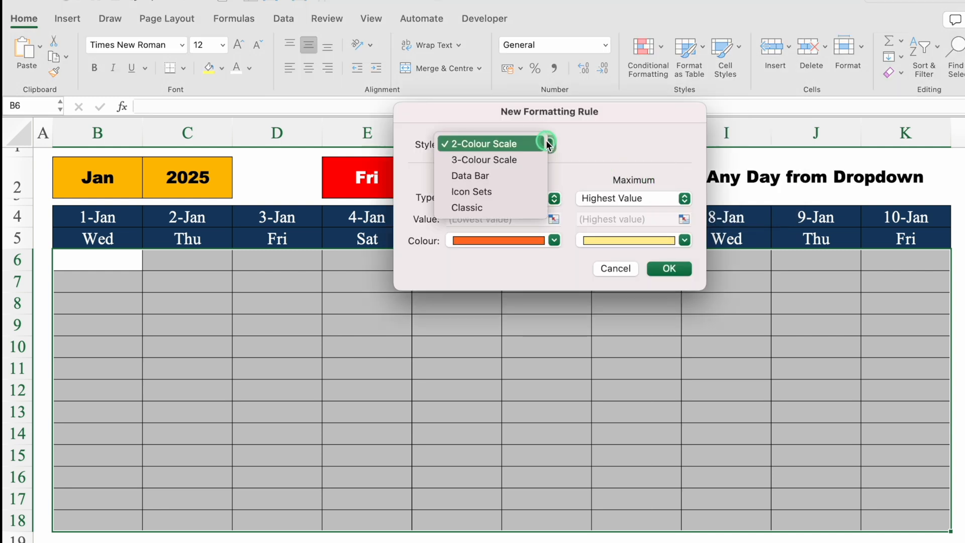
{"action": "left_click", "coordinate": [480, 208]}
{"action": "left_click", "coordinate": [573, 181]}
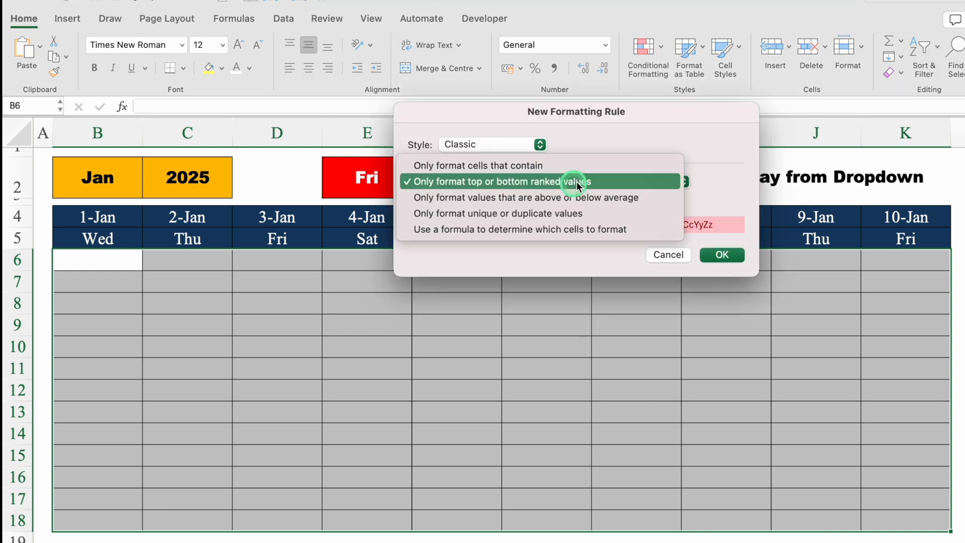
{"action": "left_click", "coordinate": [662, 229]}
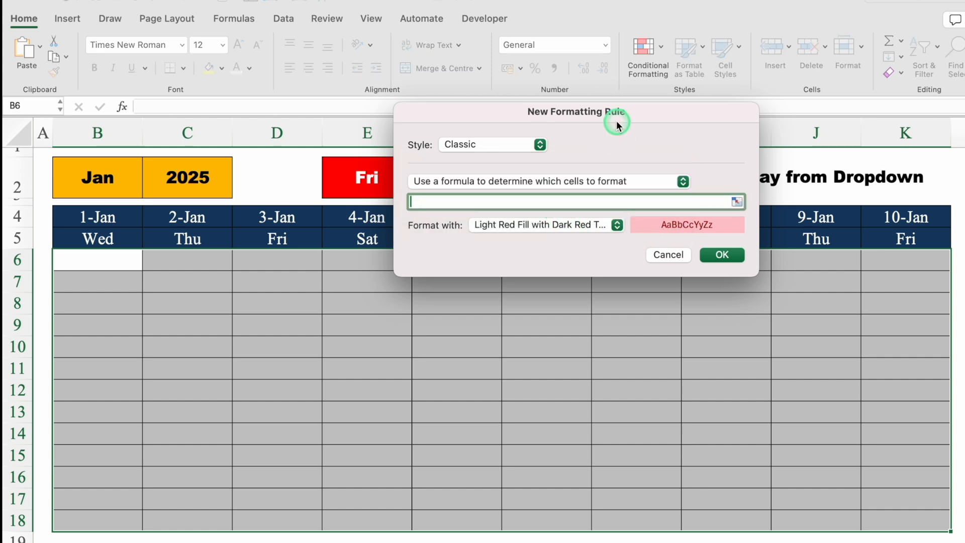
Enter the rule formula =B$5=$E$2, with only row 5 locked in the first reference and E2 fully absolute
{"action": "left_click_drag", "start_coordinate": [612, 121], "coordinate": [612, 311]}
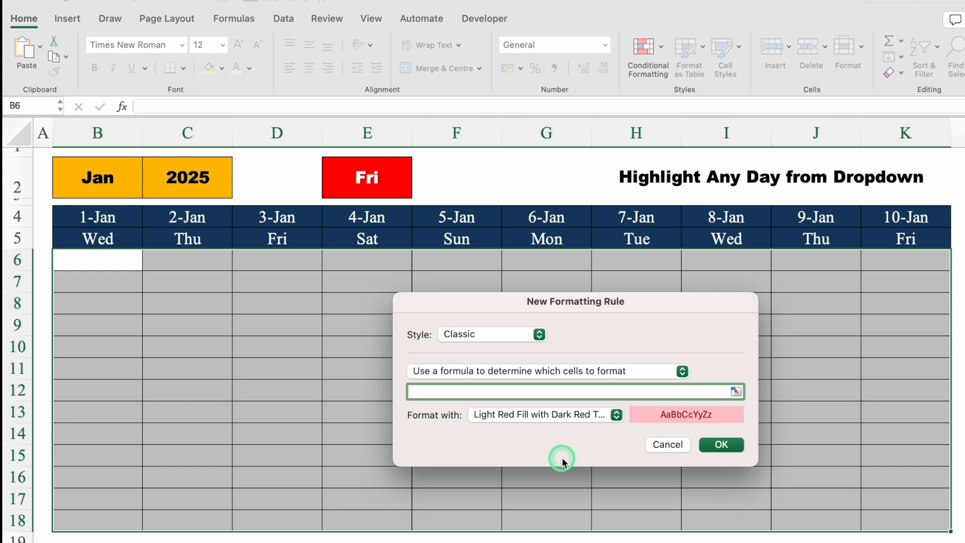
{"action": "type", "text": "="}
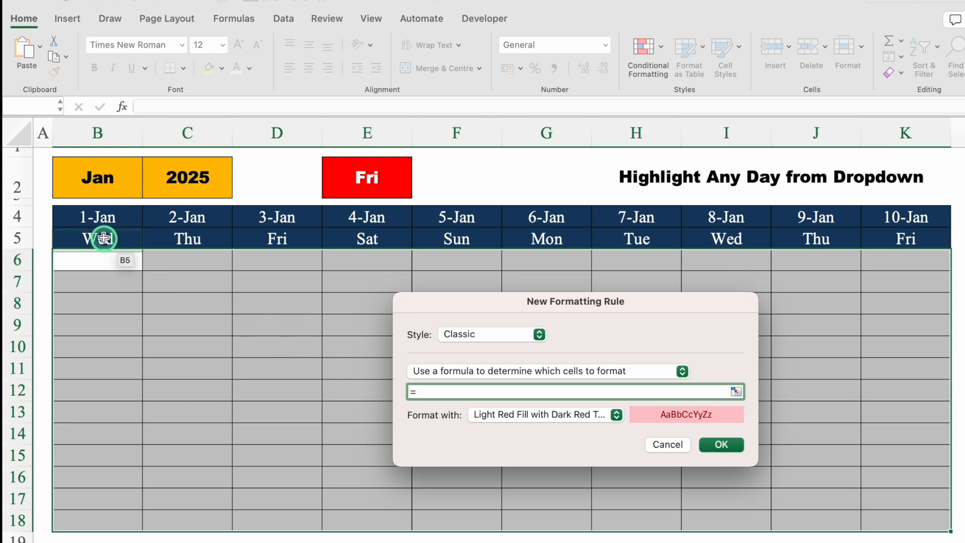
{"action": "left_click", "coordinate": [103, 237]}
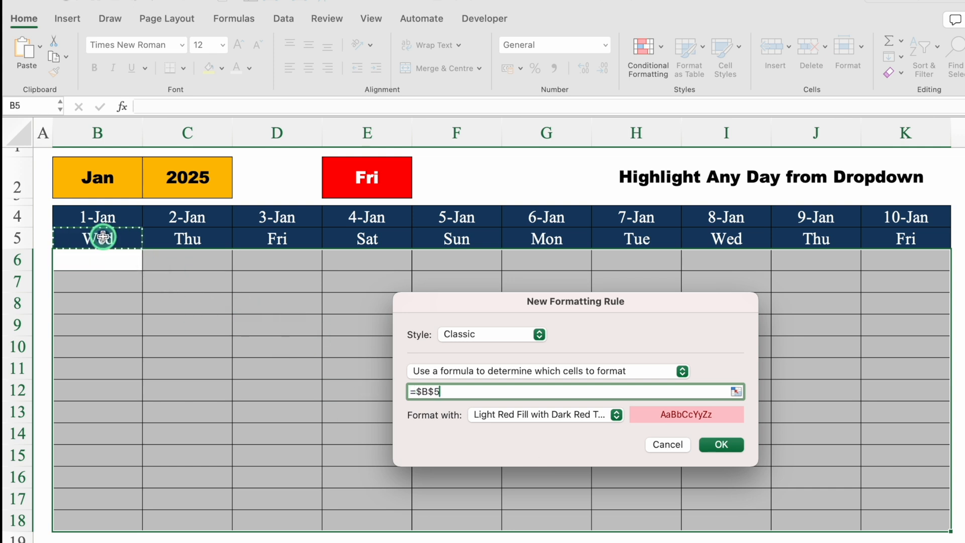
{"action": "left_click", "coordinate": [421, 391]}
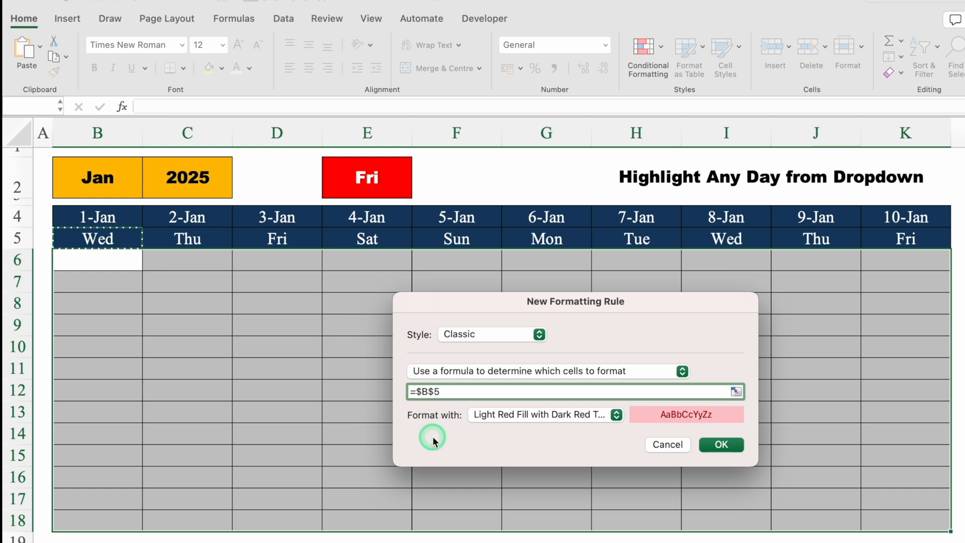
{"action": "key", "text": "BackSpace"}
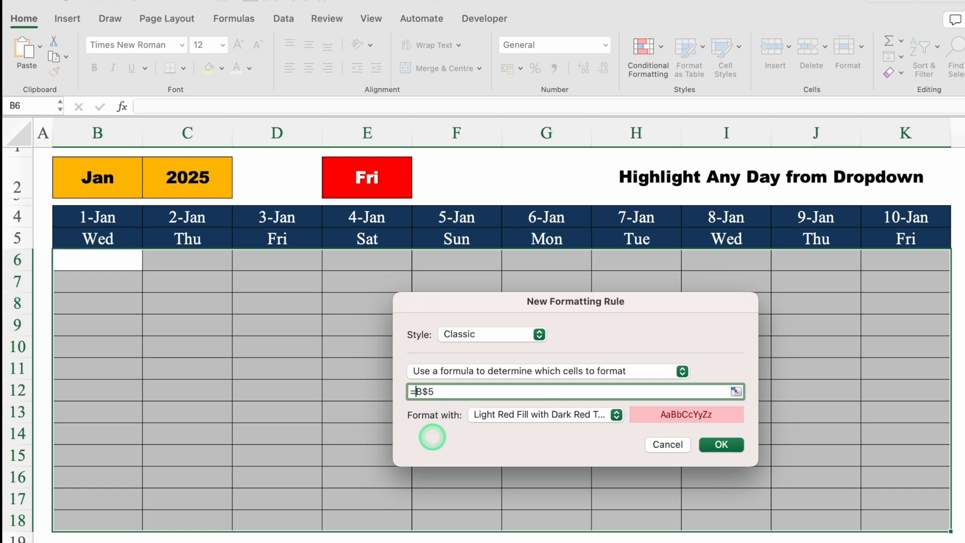
{"action": "left_click", "coordinate": [465, 392]}
{"action": "type", "text": "="}
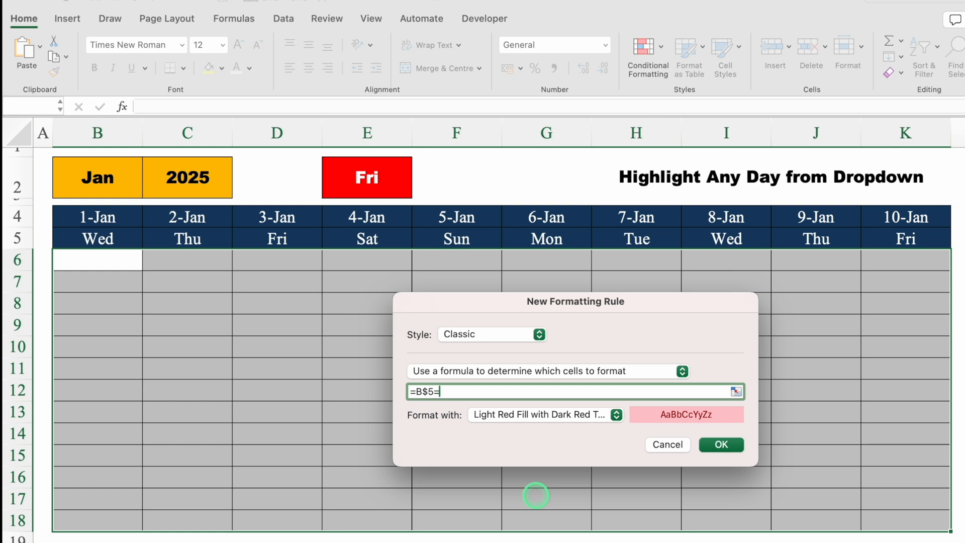
{"action": "left_click", "coordinate": [373, 176]}
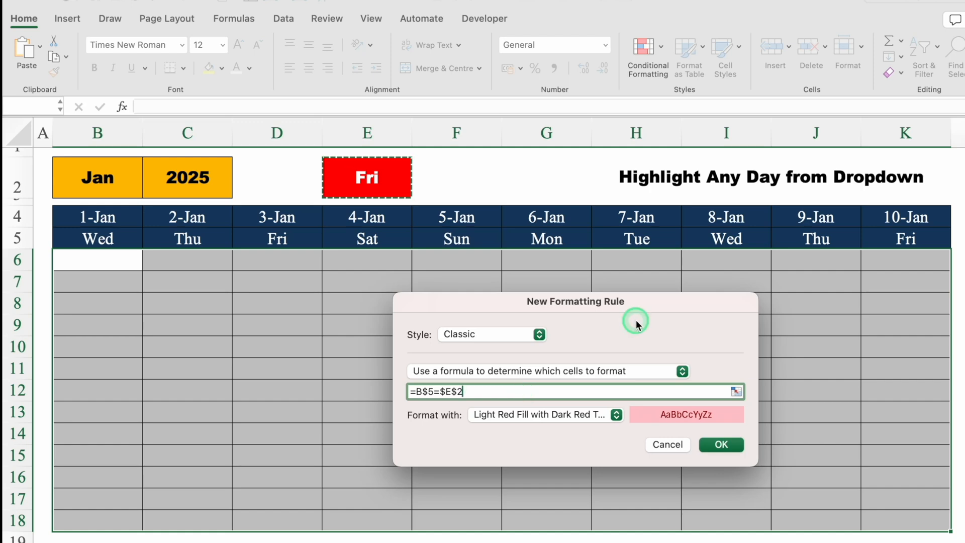
Give the day rule a customised format with a standard red background fill
{"action": "left_click_drag", "start_coordinate": [665, 303], "coordinate": [673, 179]}
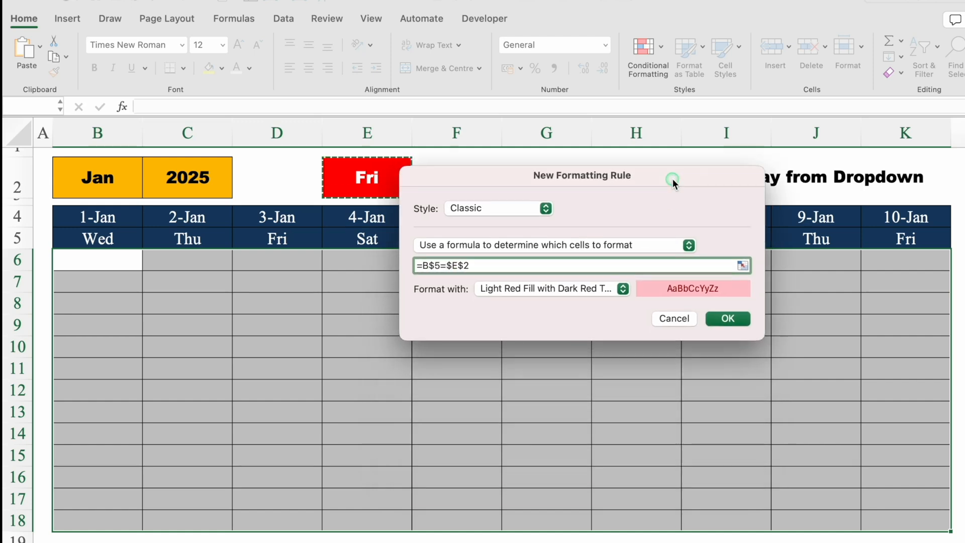
{"action": "left_click", "coordinate": [623, 288]}
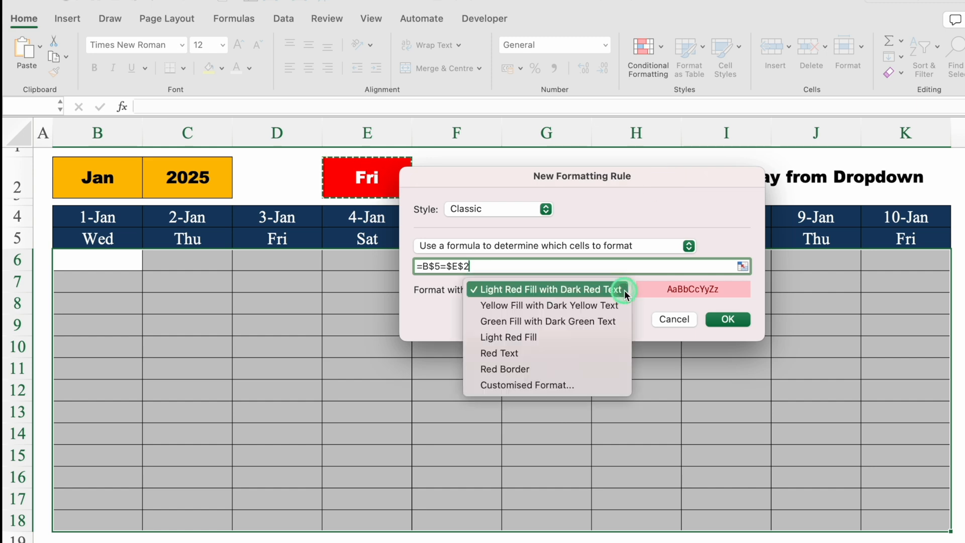
{"action": "left_click", "coordinate": [552, 384]}
{"action": "left_click", "coordinate": [620, 77]}
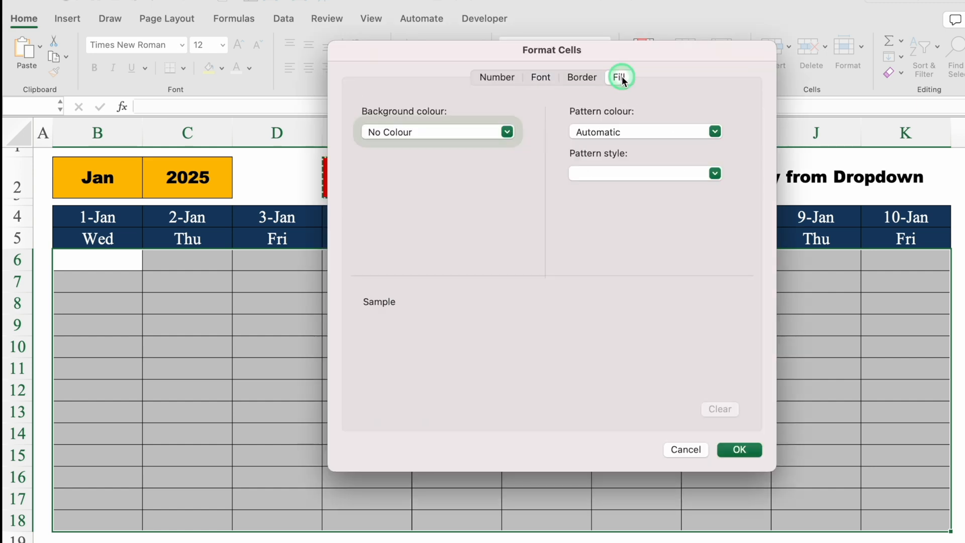
{"action": "left_click", "coordinate": [506, 132]}
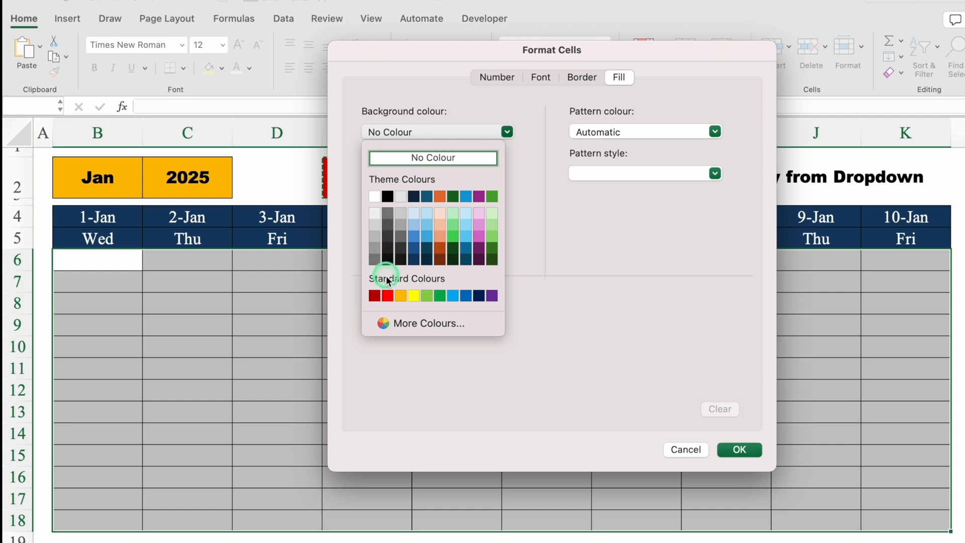
{"action": "left_click", "coordinate": [387, 296]}
Choose white as the day rule's font colour and apply the new rule to the table
{"action": "left_click", "coordinate": [540, 77]}
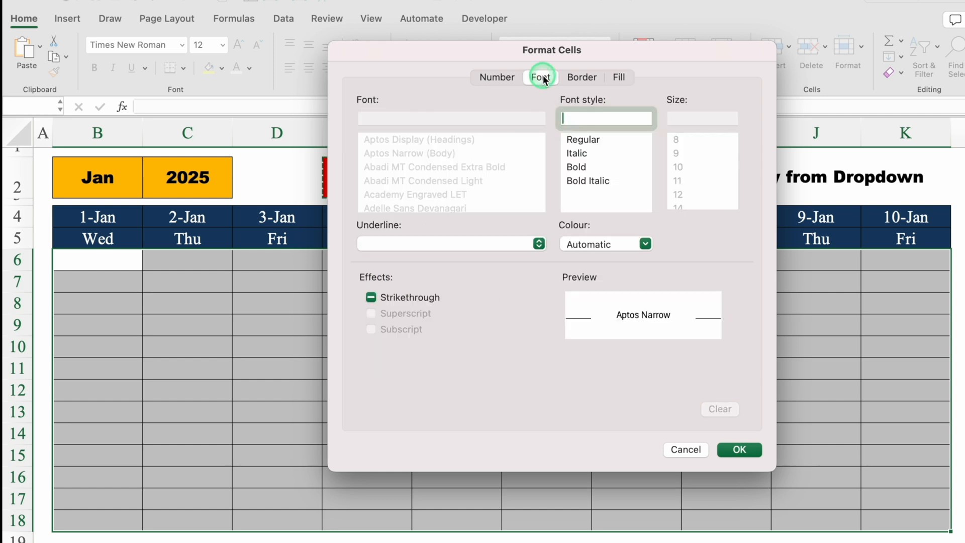
{"action": "left_click", "coordinate": [645, 243]}
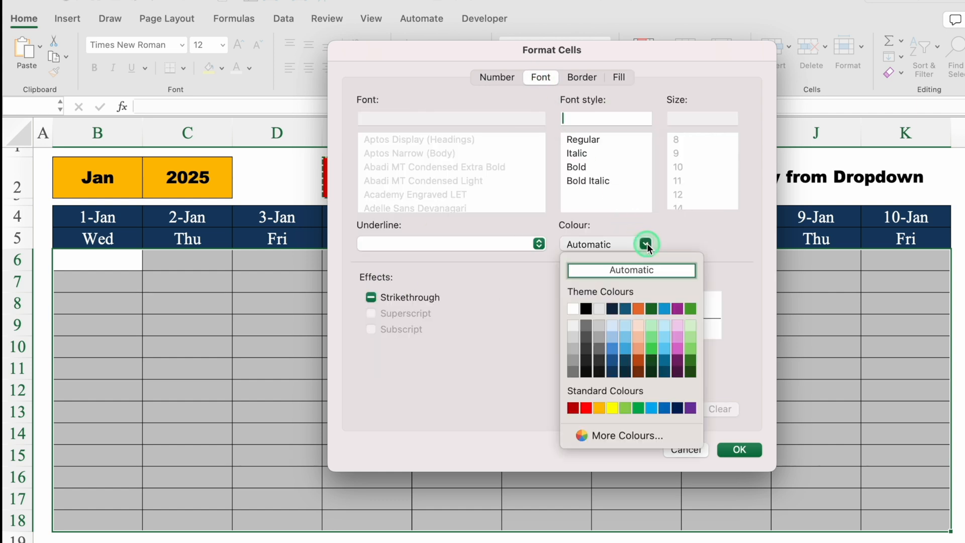
{"action": "left_click", "coordinate": [573, 308]}
{"action": "left_click", "coordinate": [738, 450]}
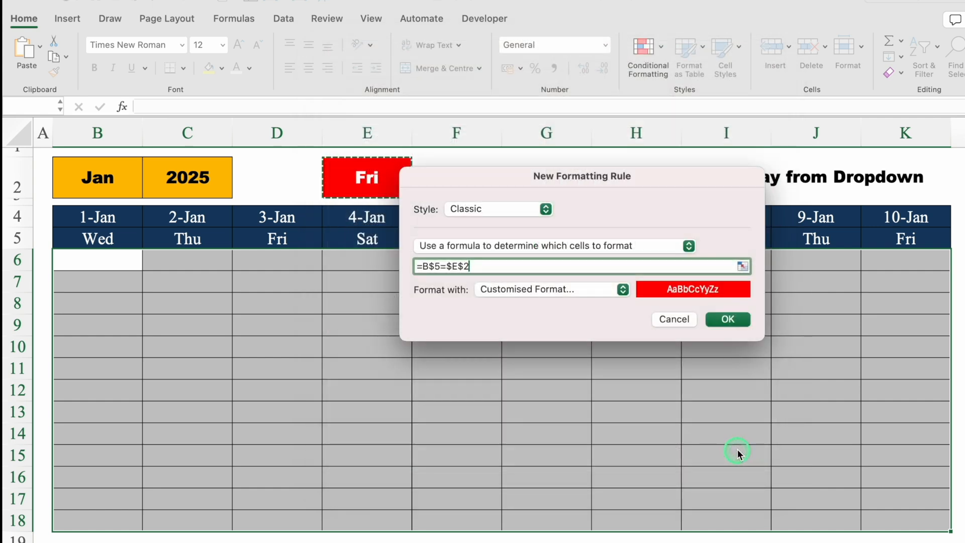
{"action": "left_click", "coordinate": [727, 319]}
{"action": "left_click", "coordinate": [957, 390]}
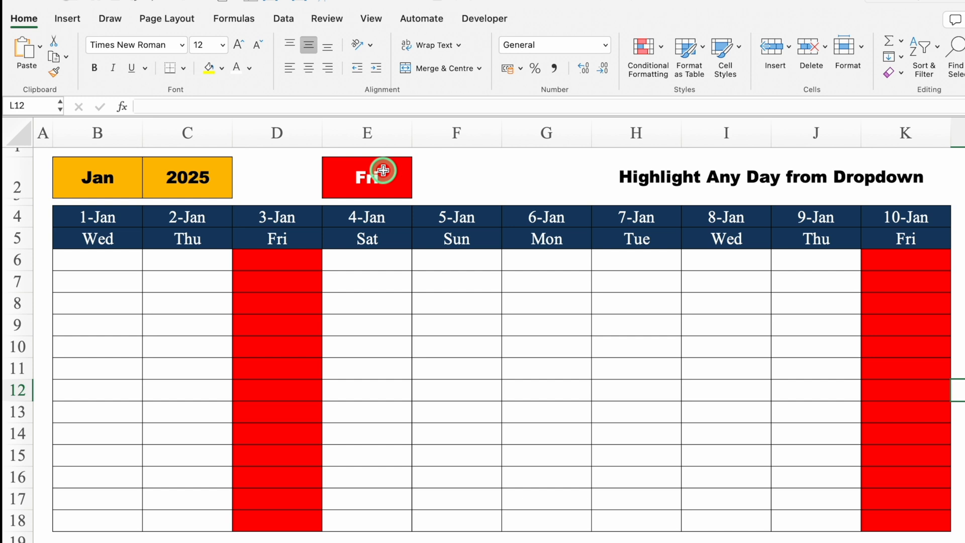
Test the day highlighting by switching the month in B2 to Feb and the day in E2 to Mon
{"action": "left_click", "coordinate": [123, 173]}
{"action": "left_click", "coordinate": [148, 190]}
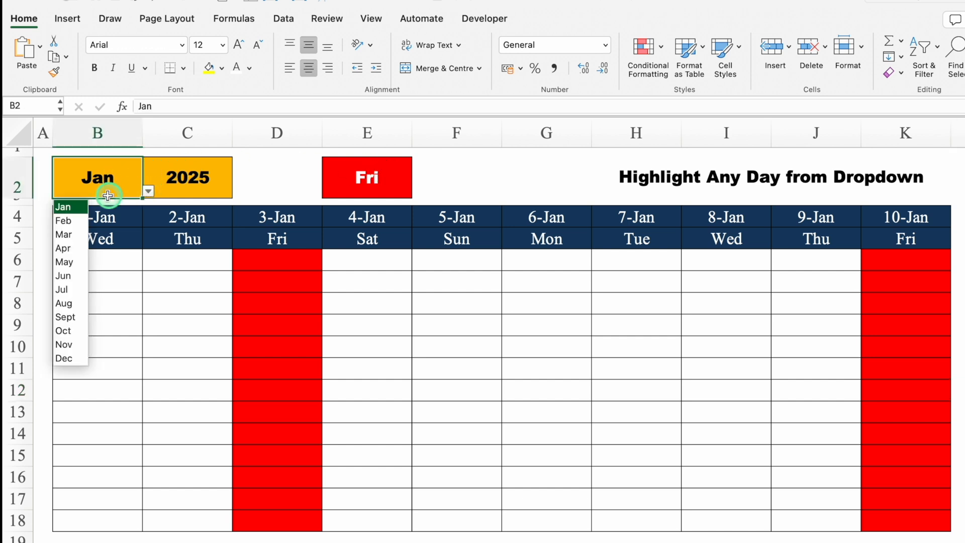
{"action": "left_click", "coordinate": [72, 221]}
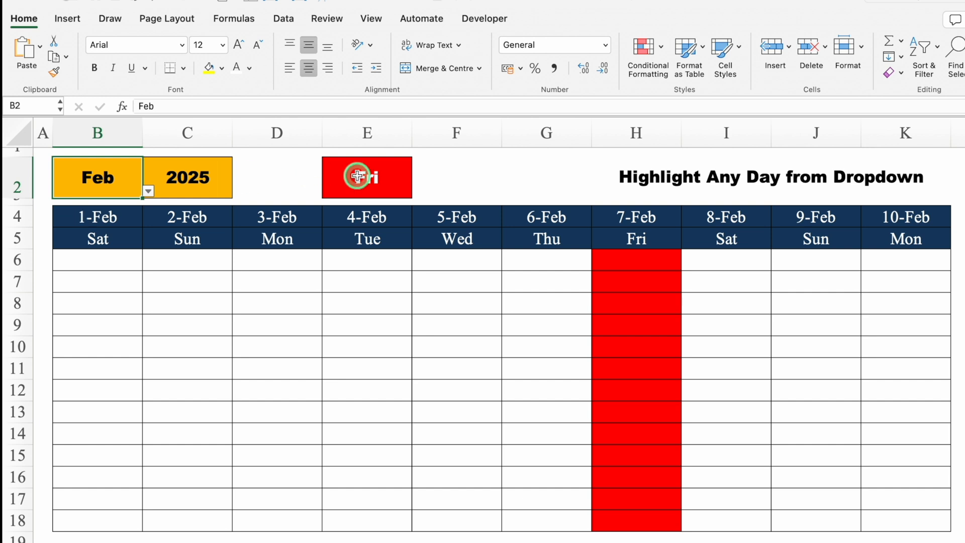
{"action": "left_click", "coordinate": [374, 177]}
{"action": "left_click", "coordinate": [418, 191]}
{"action": "left_click", "coordinate": [346, 208]}
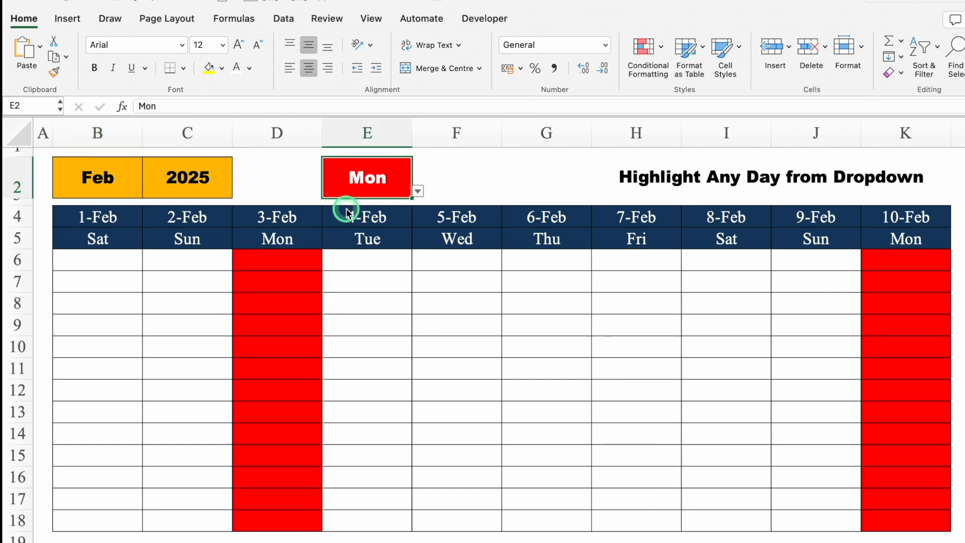
Test the day highlighting by setting the month in B2 to Jan and the day in E2 to Sun, followed by None
{"action": "left_click", "coordinate": [126, 181]}
{"action": "left_click", "coordinate": [148, 191]}
{"action": "left_click", "coordinate": [79, 206]}
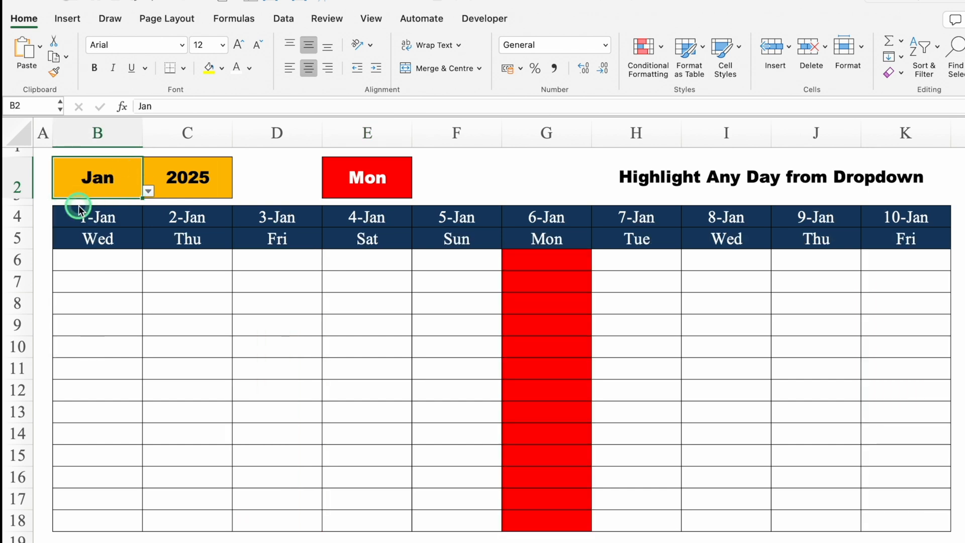
{"action": "left_click", "coordinate": [399, 166]}
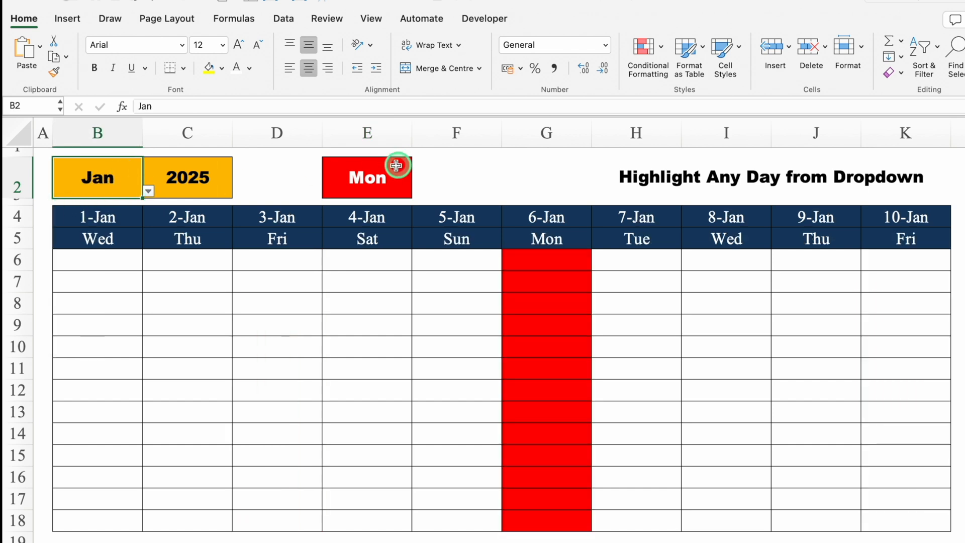
{"action": "left_click", "coordinate": [417, 191]}
{"action": "left_click", "coordinate": [346, 288]}
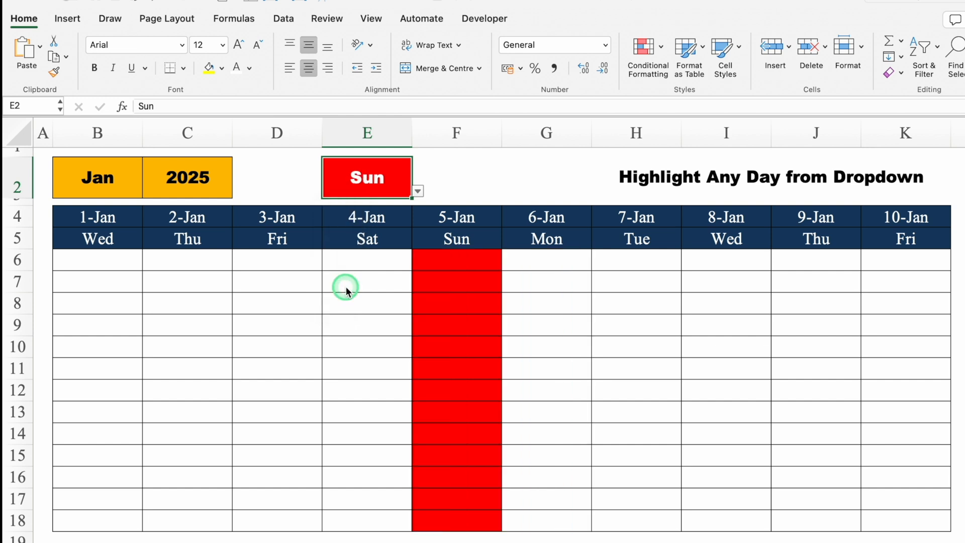
{"action": "left_click", "coordinate": [417, 191]}
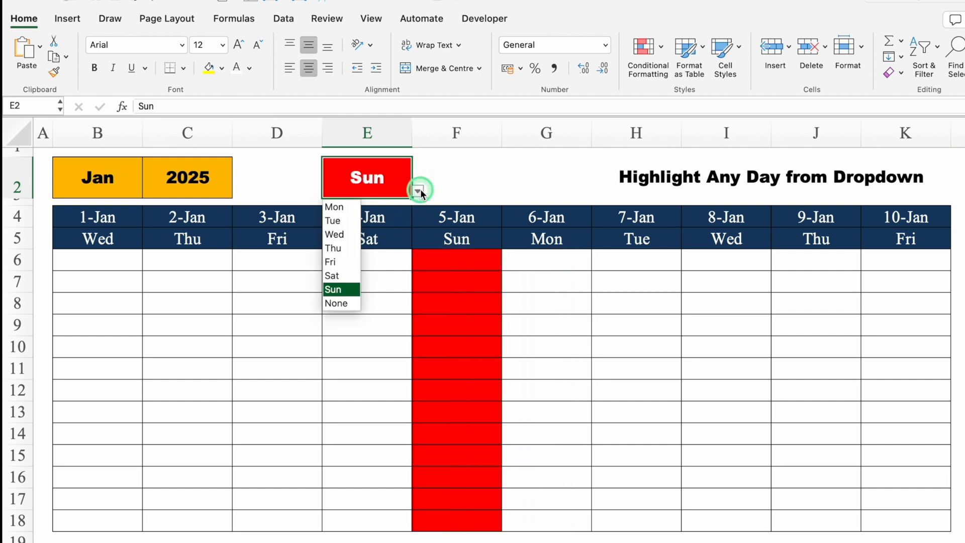
{"action": "left_click", "coordinate": [342, 304]}
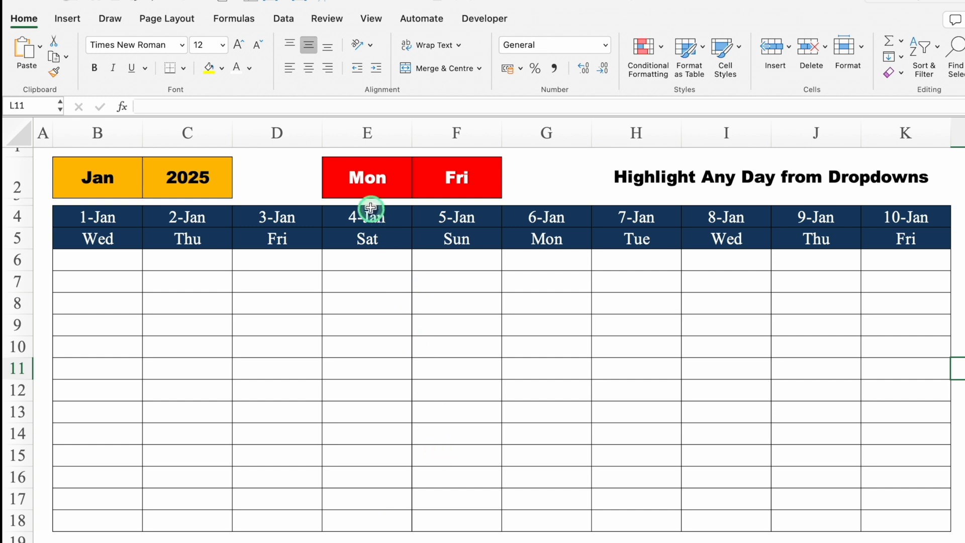
Examine the day options offered by the E2 and F2 dropdowns on the "Highlight Any Day from Dropdowns" sheet
{"action": "left_click", "coordinate": [368, 177]}
{"action": "left_click", "coordinate": [417, 192]}
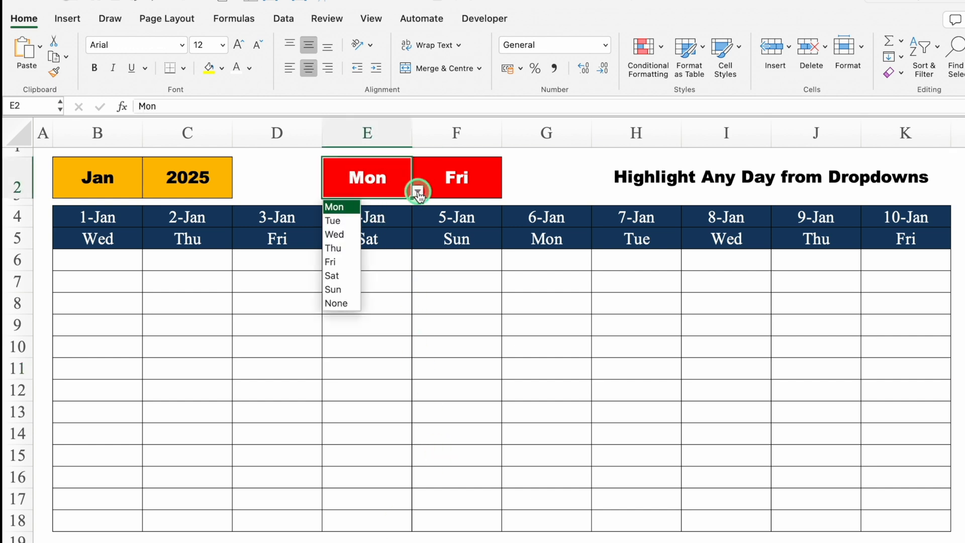
{"action": "left_click", "coordinate": [460, 181]}
{"action": "left_click", "coordinate": [507, 190]}
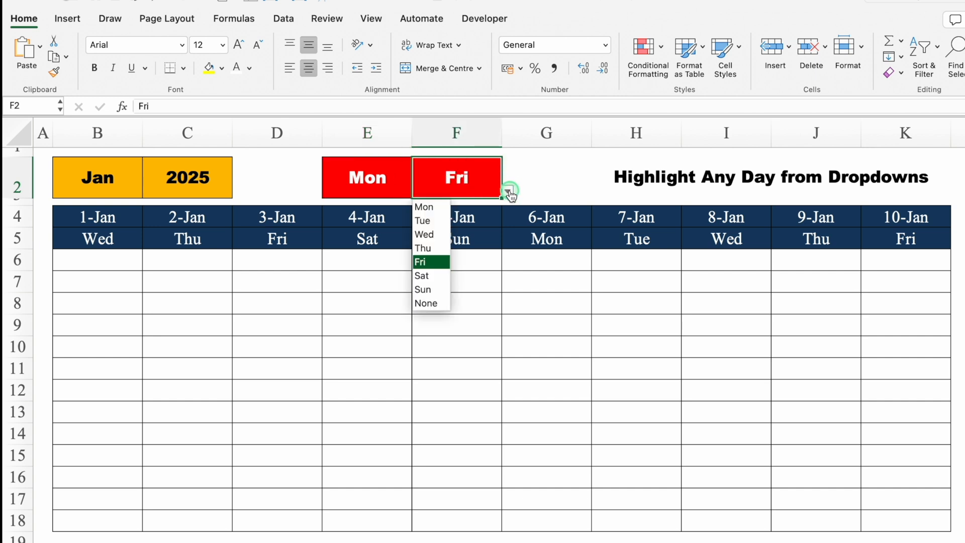
{"action": "left_click", "coordinate": [478, 183]}
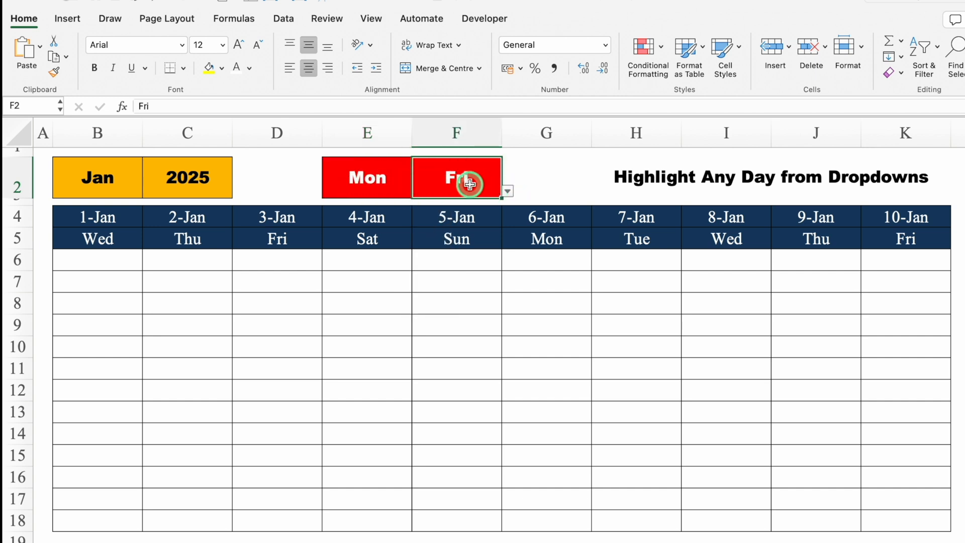
{"action": "left_click", "coordinate": [507, 191]}
{"action": "key", "text": "Down"}
{"action": "key", "text": "Down"}
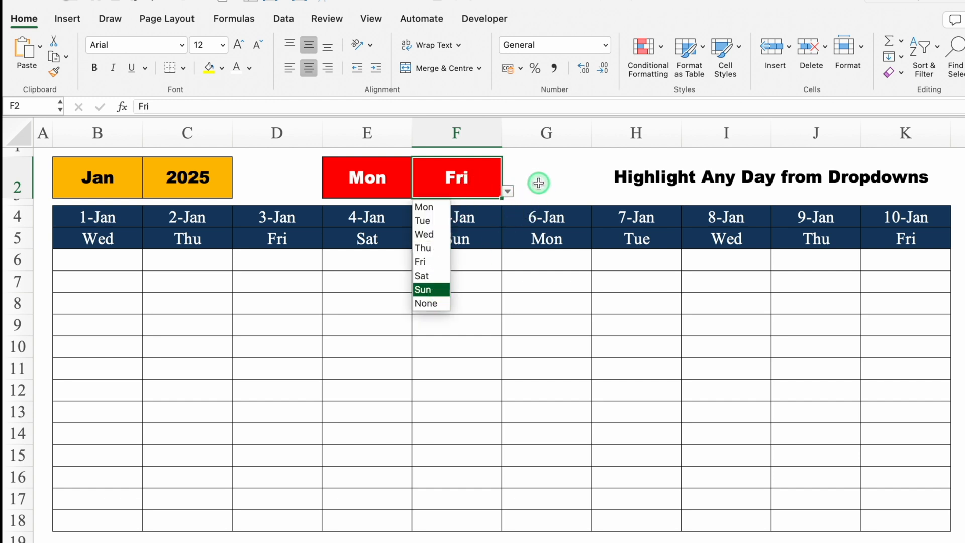
{"action": "key", "text": "Escape"}
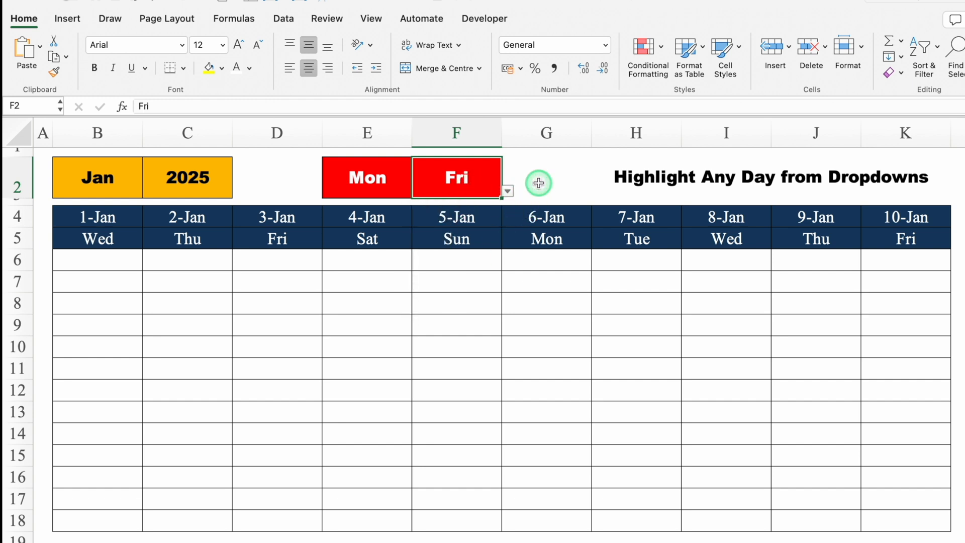
{"action": "left_click", "coordinate": [395, 178]}
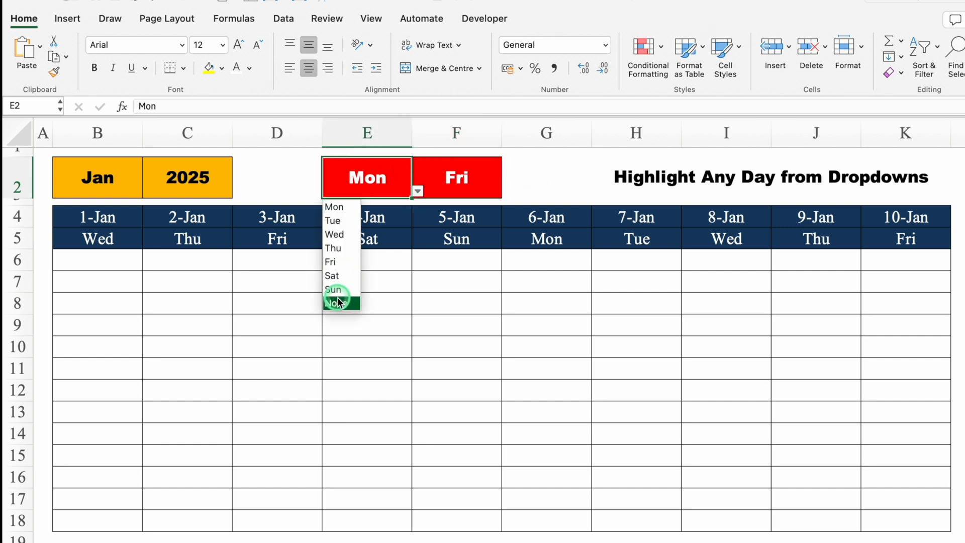
{"action": "left_click", "coordinate": [363, 180]}
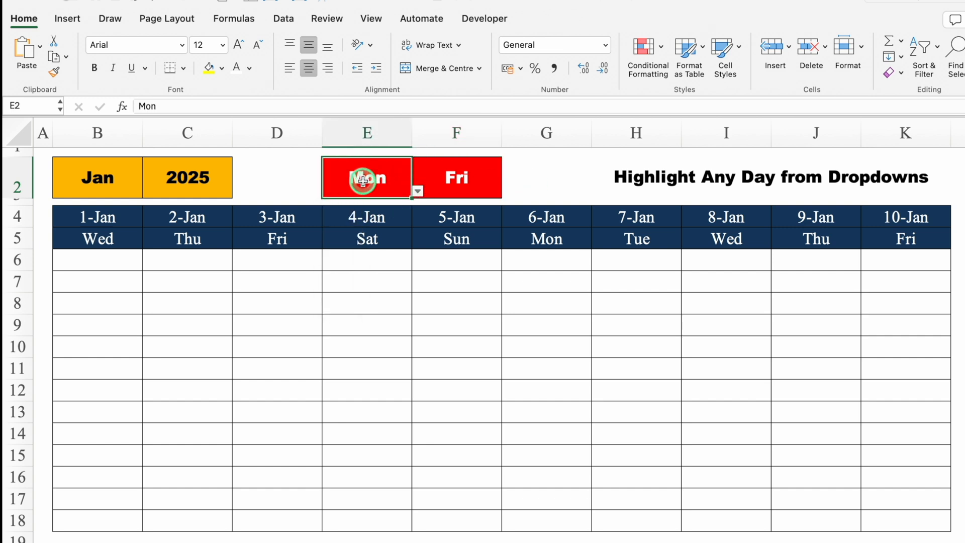
Start a new Classic conditional formatting rule for B4:K18 that uses a formula to determine which cells to format
{"action": "left_click_drag", "start_coordinate": [98, 217], "coordinate": [899, 524]}
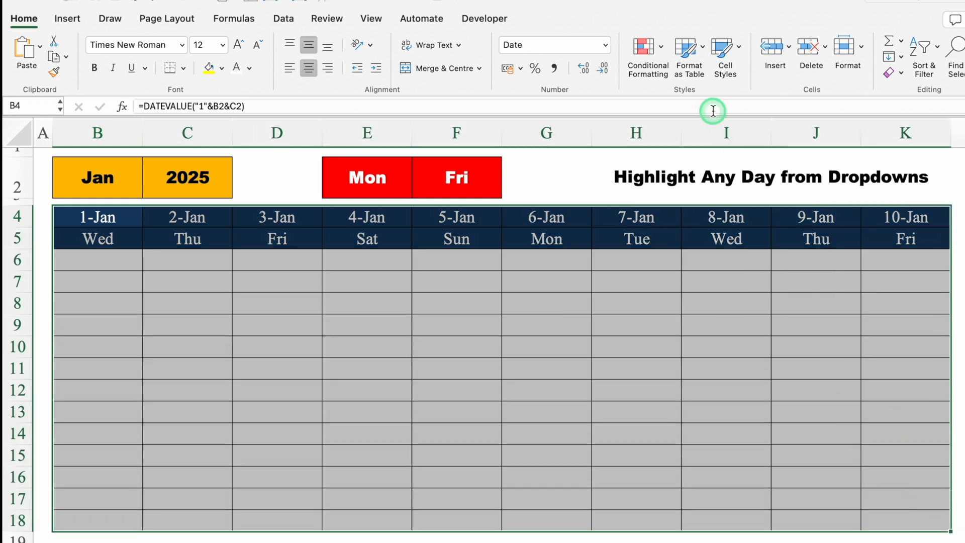
{"action": "left_click", "coordinate": [644, 48]}
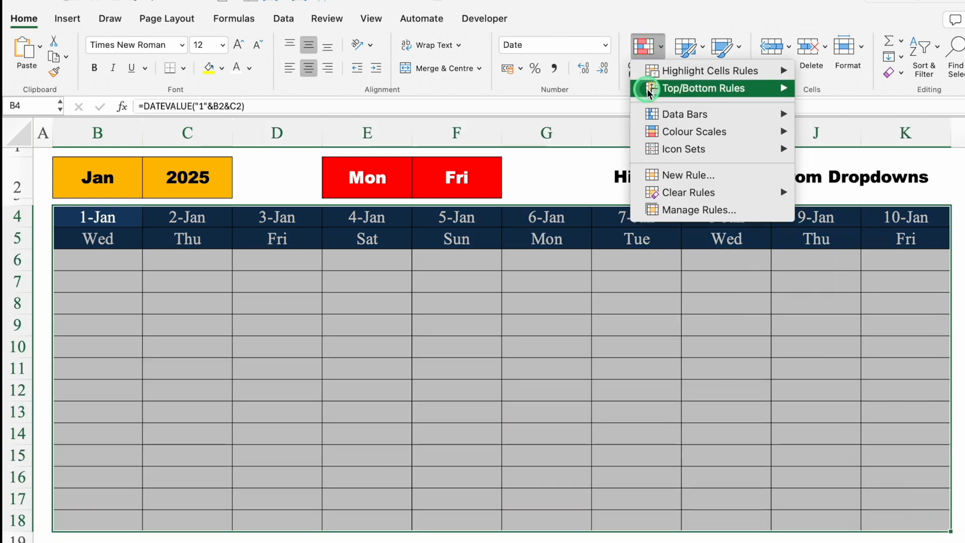
{"action": "left_click", "coordinate": [678, 179]}
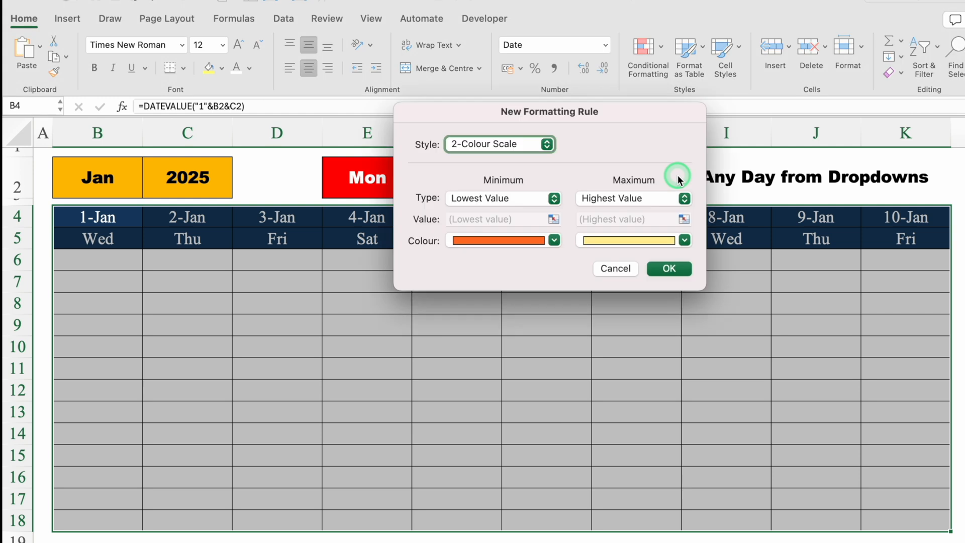
{"action": "left_click", "coordinate": [550, 144]}
{"action": "left_click", "coordinate": [478, 208]}
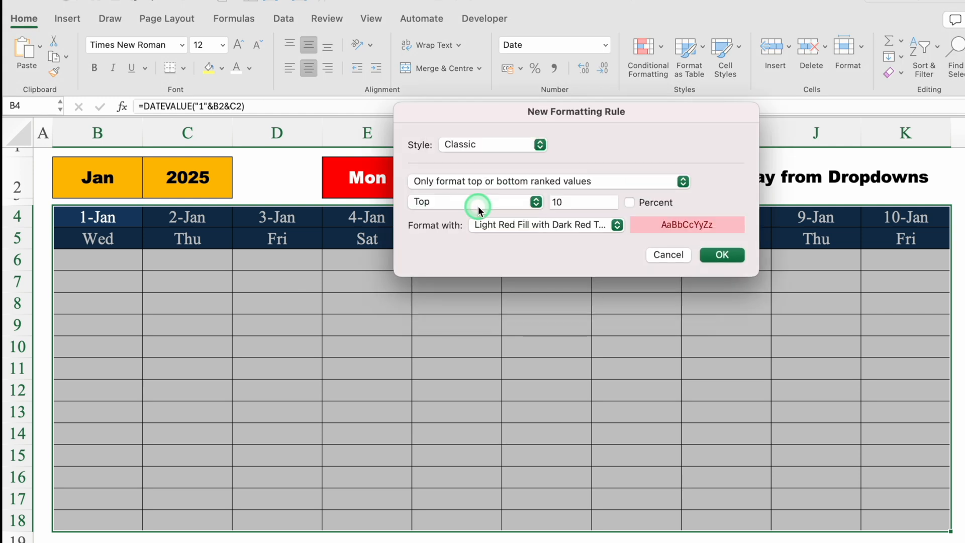
{"action": "left_click", "coordinate": [572, 181]}
{"action": "left_click", "coordinate": [646, 230]}
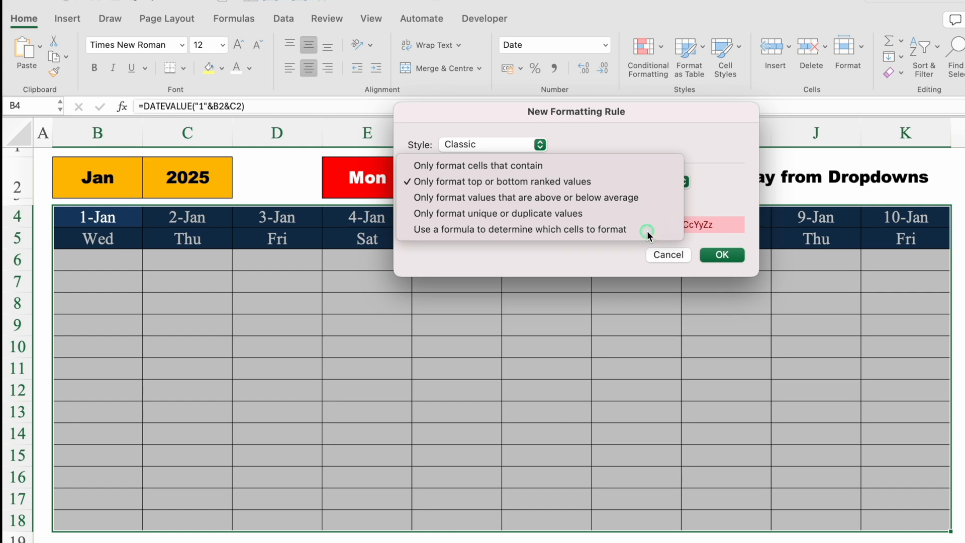
Enter the rule's first bracketed condition =(B$5=$E$2), locking only row 5 in the first reference and keeping E2 fully absolute
{"action": "left_click_drag", "start_coordinate": [611, 113], "coordinate": [612, 308]}
{"action": "left_click", "coordinate": [528, 398]}
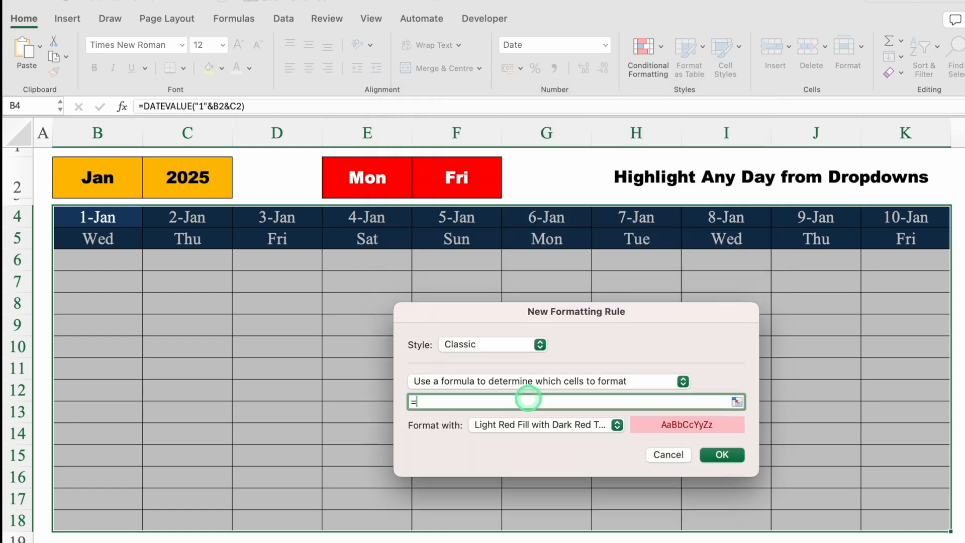
{"action": "left_click", "coordinate": [118, 239]}
{"action": "left_click", "coordinate": [416, 401]}
{"action": "key", "text": "BackSpace"}
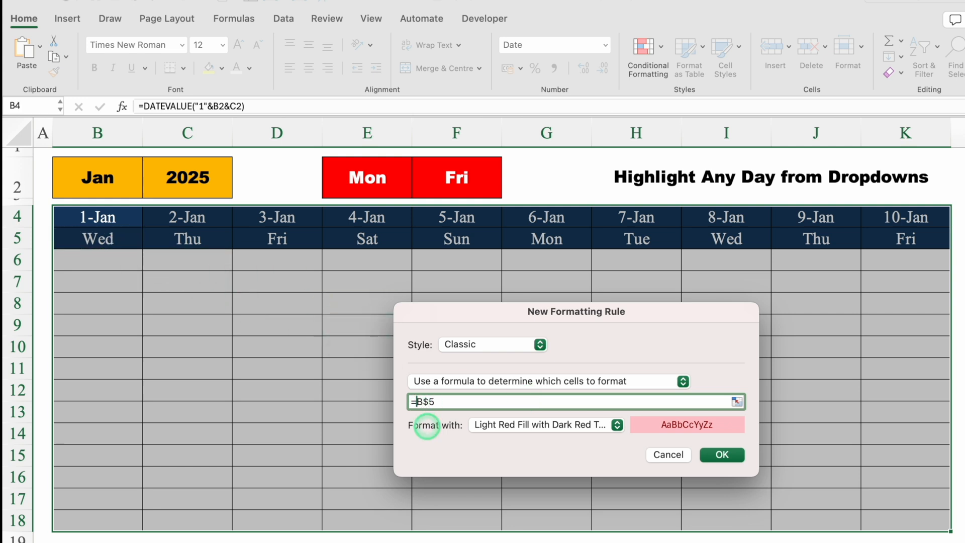
{"action": "left_click", "coordinate": [454, 400]}
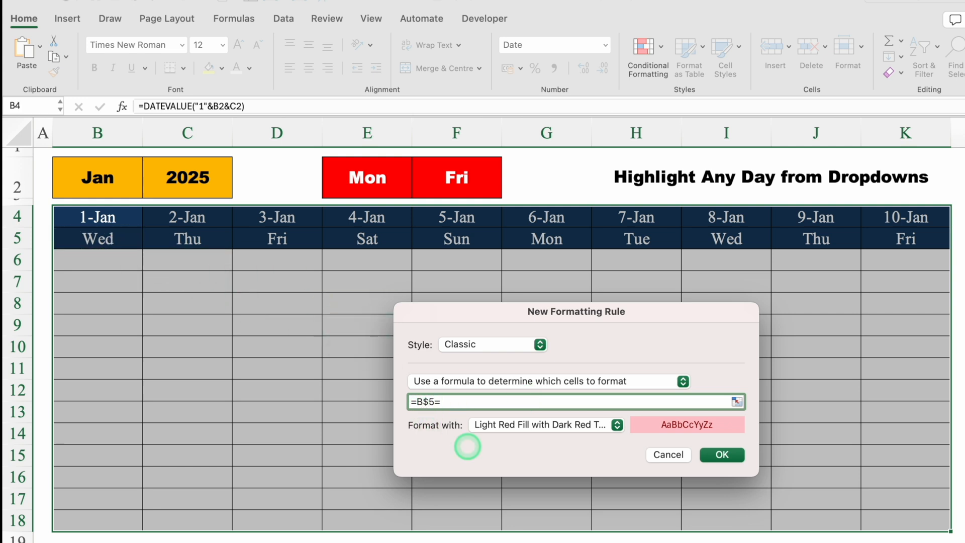
{"action": "left_click", "coordinate": [386, 183]}
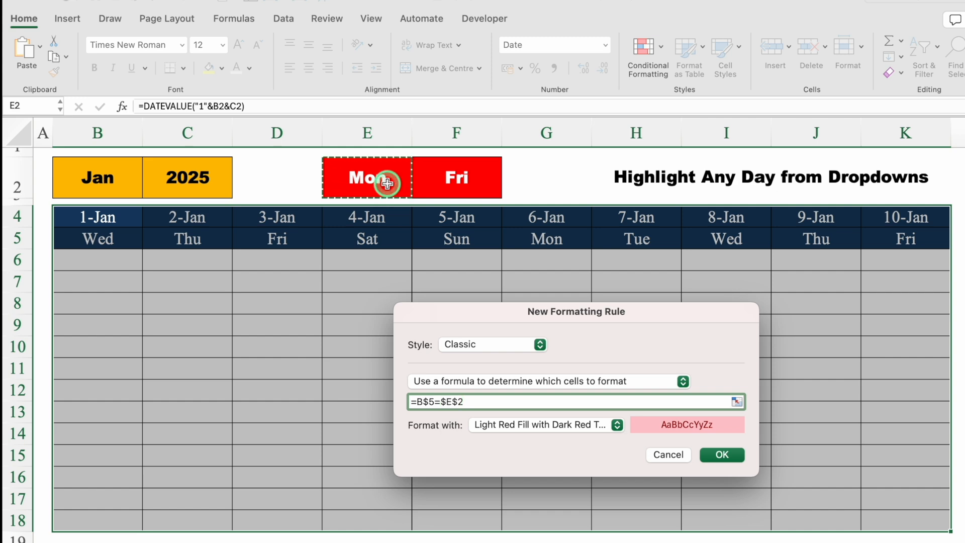
{"action": "key", "text": "Return"}
{"action": "left_click", "coordinate": [415, 401]}
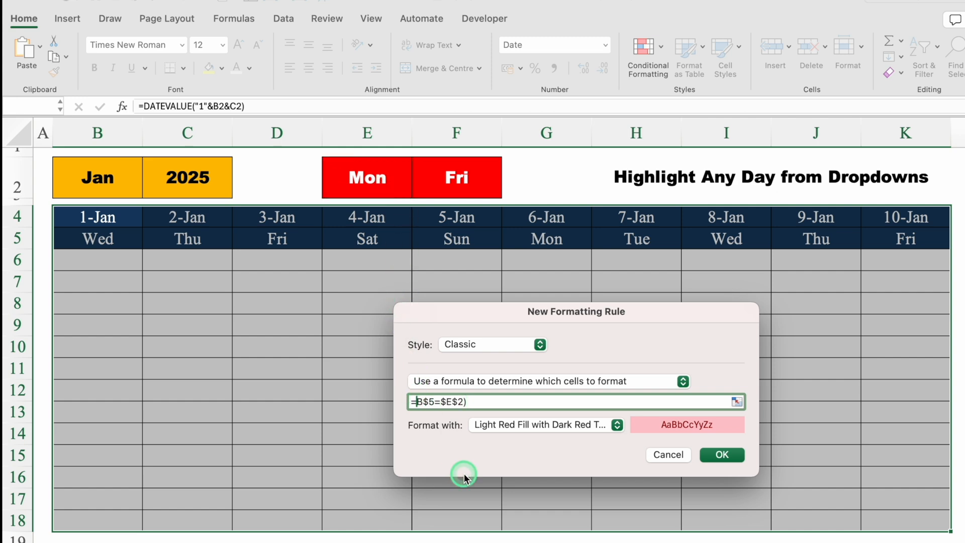
{"action": "type", "text": "("}
{"action": "left_click", "coordinate": [498, 399]}
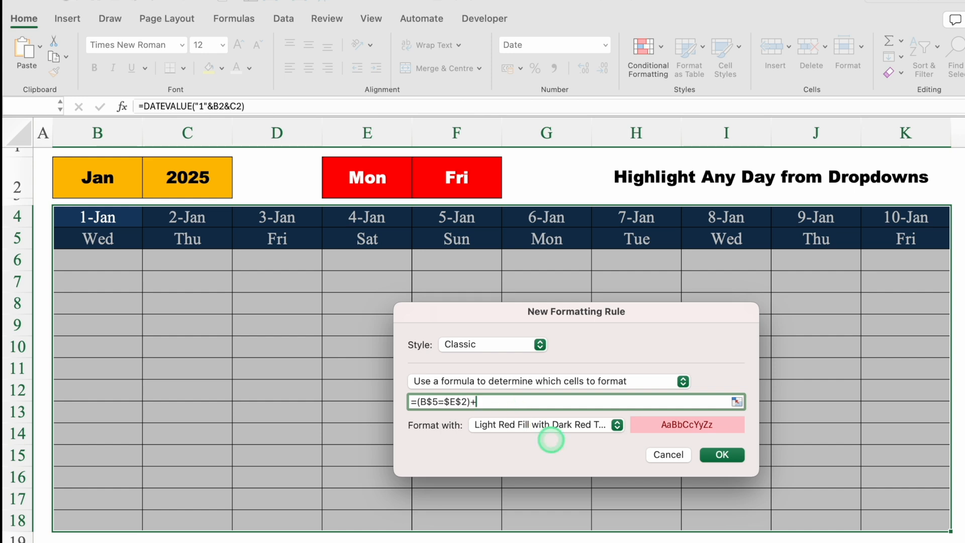
Extend the rule formula with +(B$5=$F$2) so that a match with the second dropdown day also counts
{"action": "type", "text": "+"}
{"action": "left_click", "coordinate": [125, 243]}
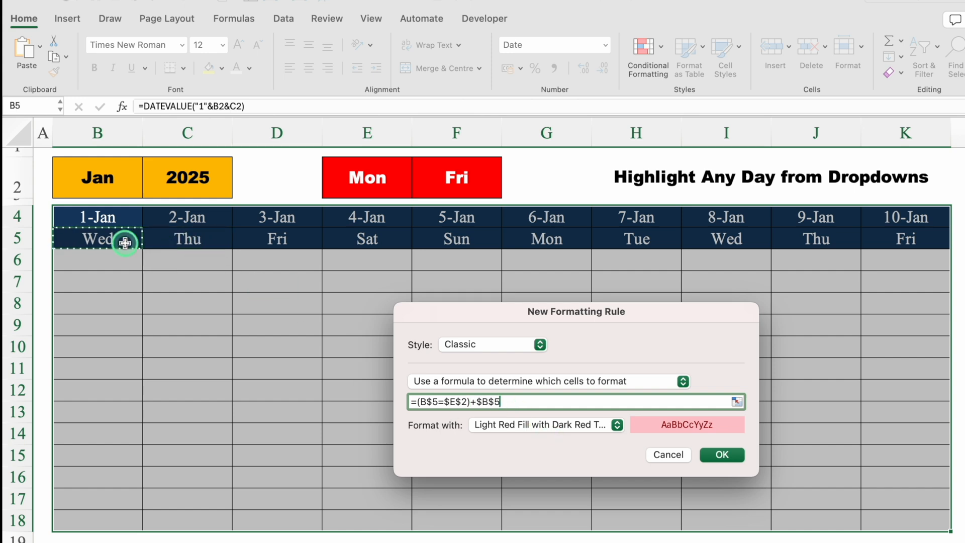
{"action": "left_click", "coordinate": [483, 402]}
{"action": "key", "text": "BackSpace"}
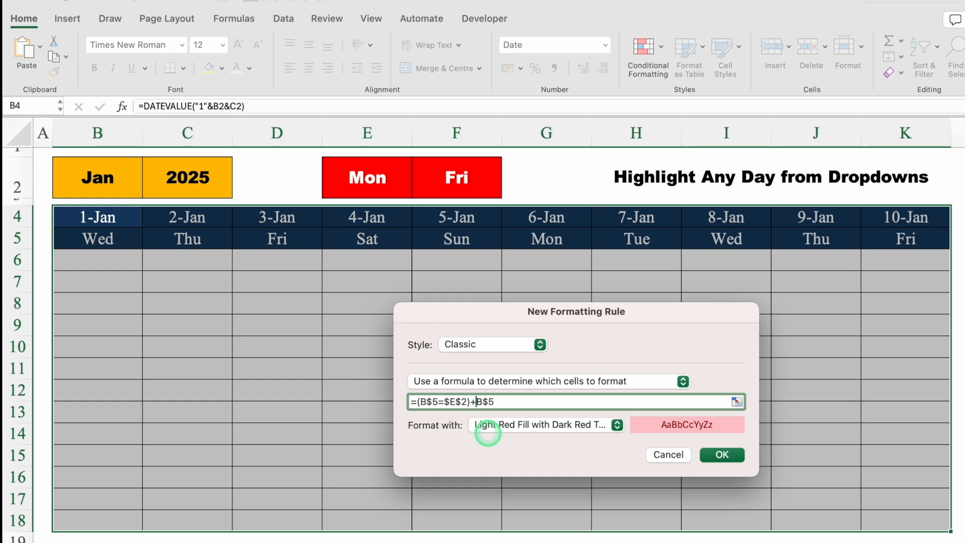
{"action": "type", "text": "("}
{"action": "left_click", "coordinate": [527, 402]}
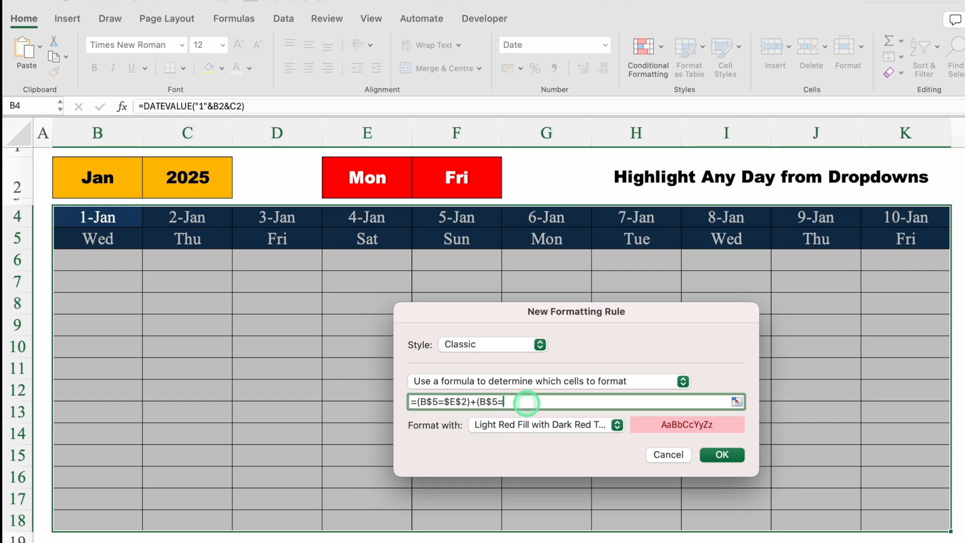
{"action": "type", "text": "="}
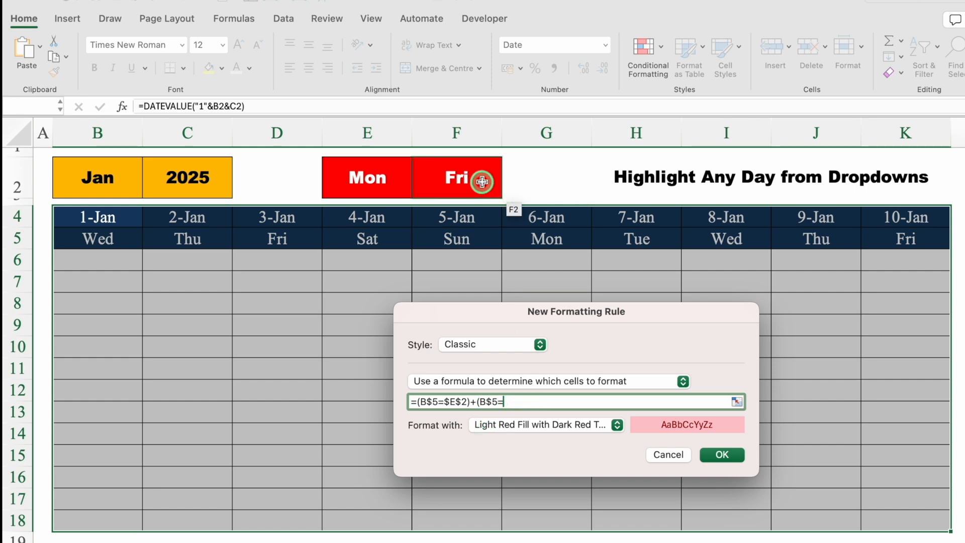
{"action": "left_click", "coordinate": [483, 180]}
{"action": "type", "text": ")"}
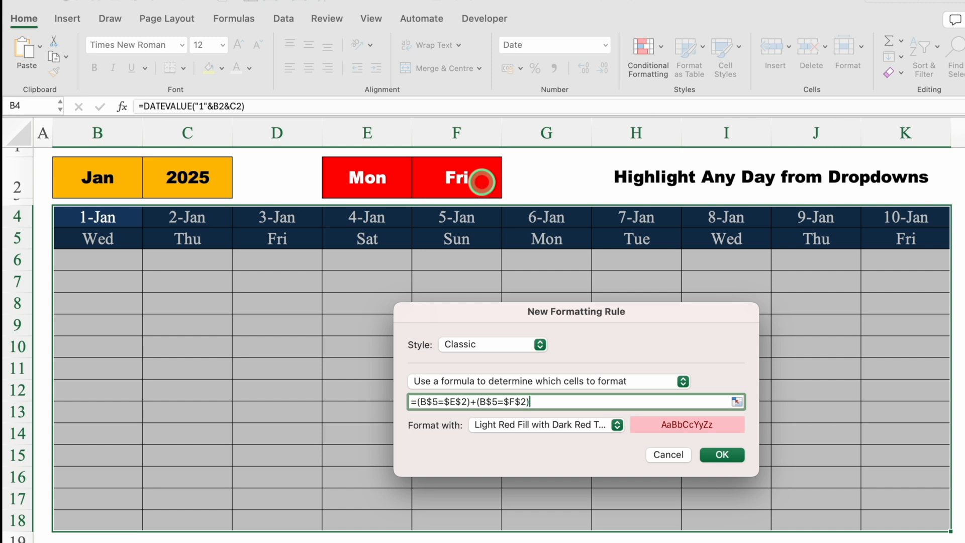
Give the two-day rule a customised format with a standard red background fill
{"action": "left_click_drag", "start_coordinate": [616, 321], "coordinate": [602, 206]}
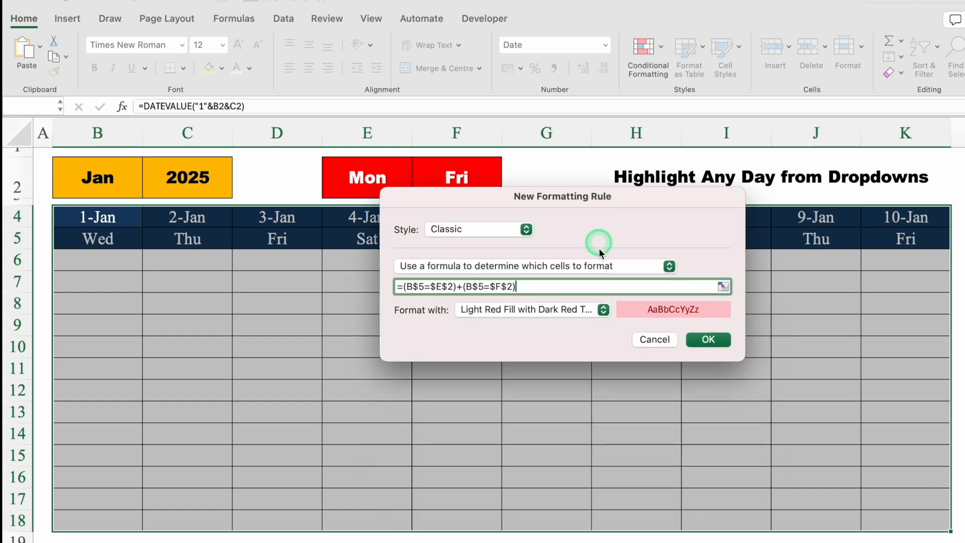
{"action": "left_click", "coordinate": [603, 310]}
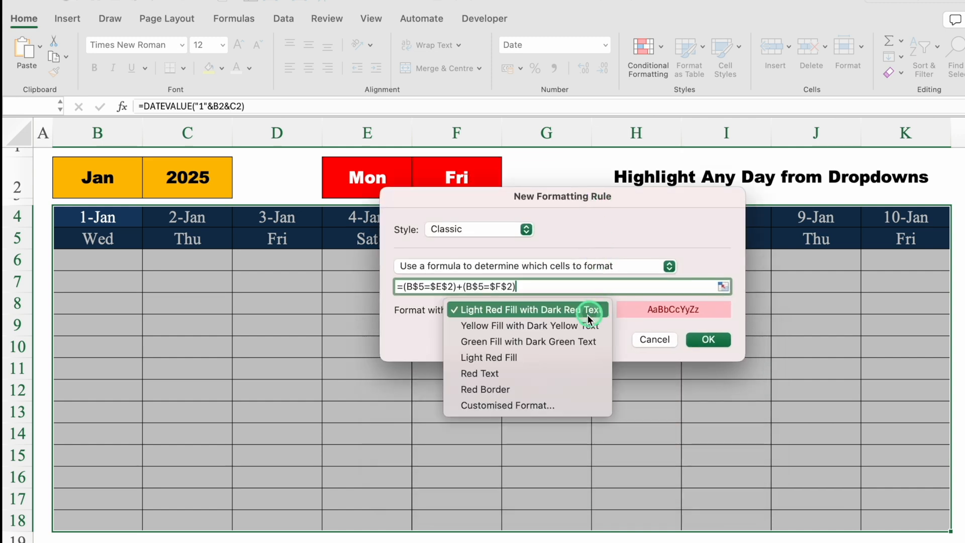
{"action": "left_click", "coordinate": [539, 406]}
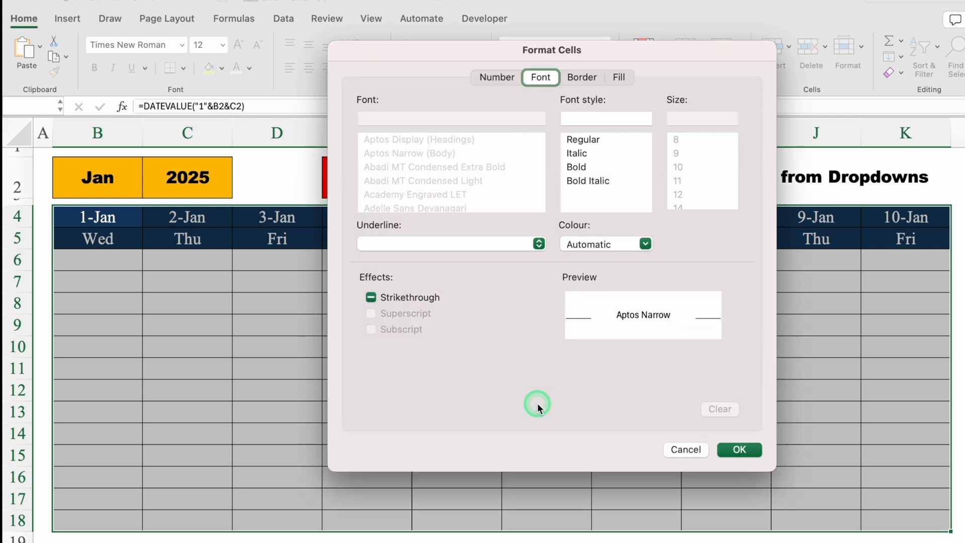
{"action": "left_click", "coordinate": [621, 80]}
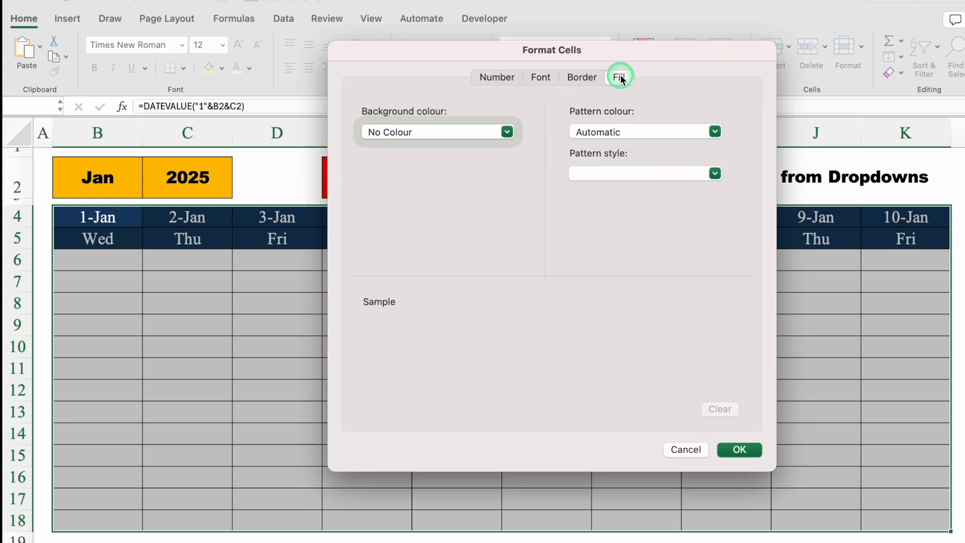
{"action": "left_click", "coordinate": [507, 132]}
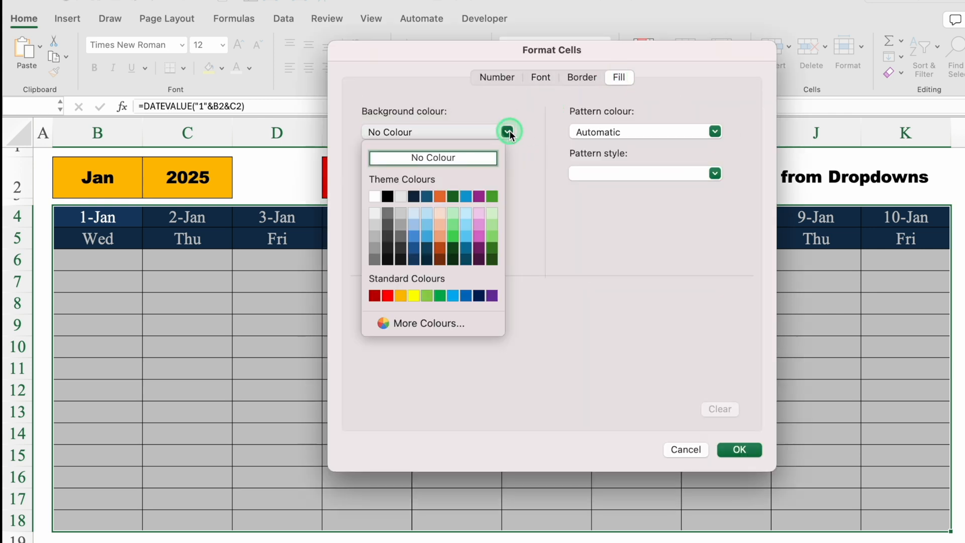
{"action": "left_click", "coordinate": [392, 297]}
Choose white as the font colour in the two-day rule's format
{"action": "left_click", "coordinate": [543, 78]}
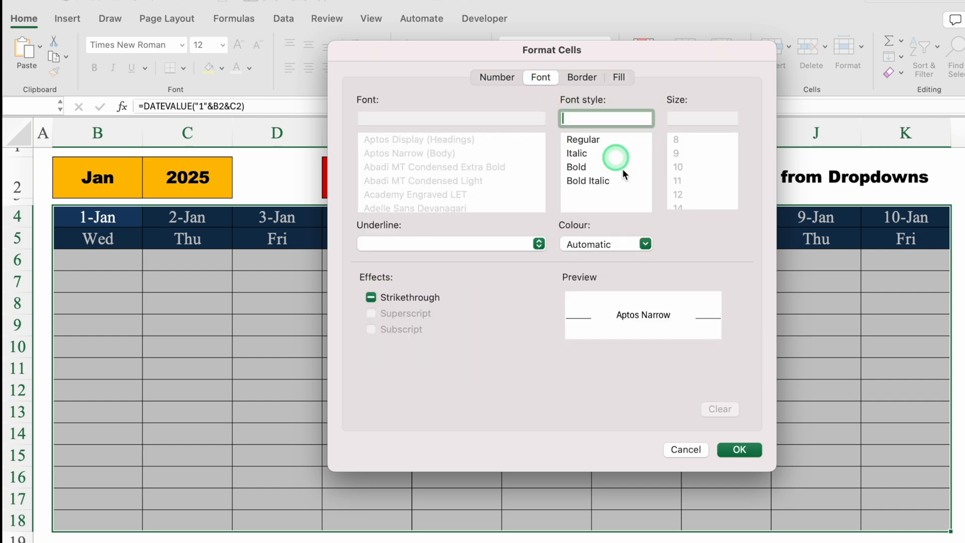
{"action": "left_click", "coordinate": [646, 242]}
{"action": "left_click", "coordinate": [574, 306]}
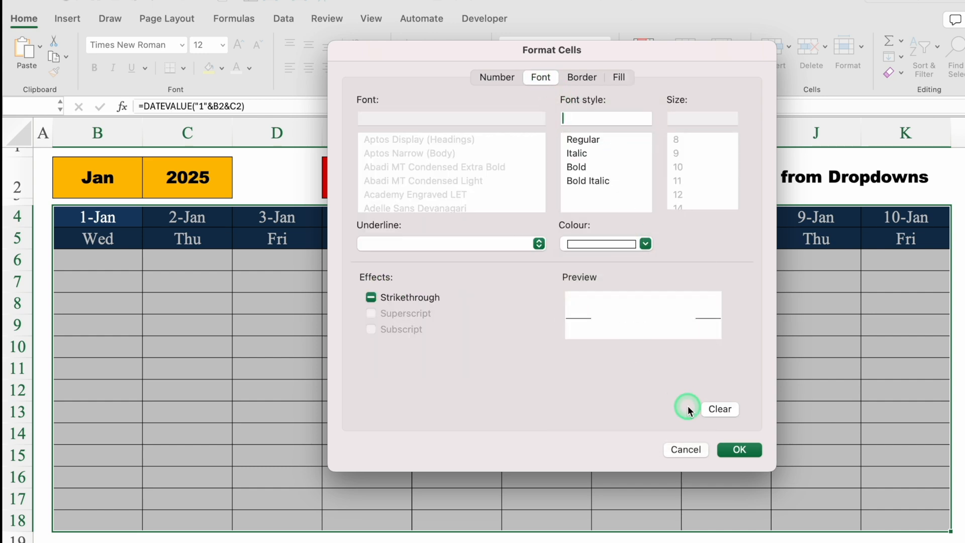
Save the two-day highlighting rule and test it by changing the month in B2 to Mar and to Apr
{"action": "left_click", "coordinate": [738, 450]}
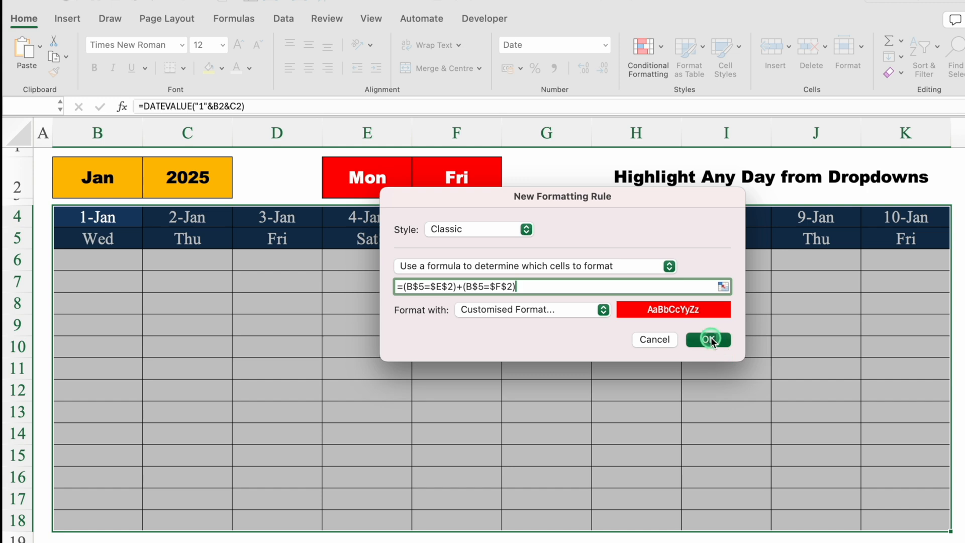
{"action": "left_click", "coordinate": [710, 337]}
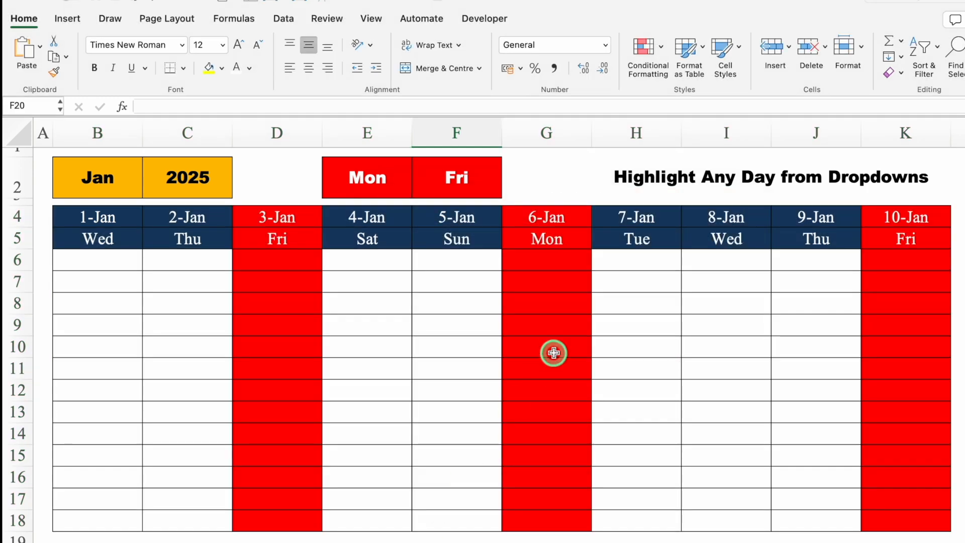
{"action": "left_click", "coordinate": [136, 187]}
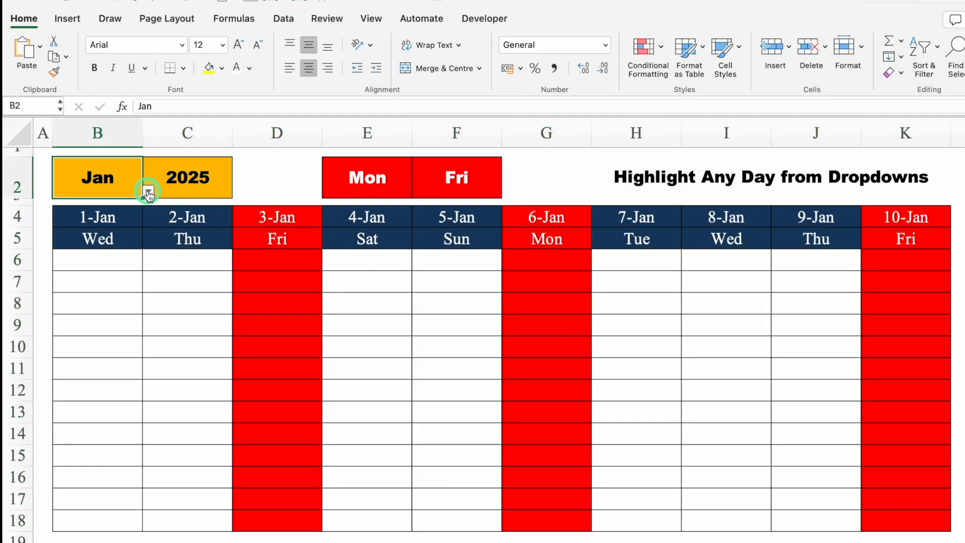
{"action": "left_click", "coordinate": [148, 191]}
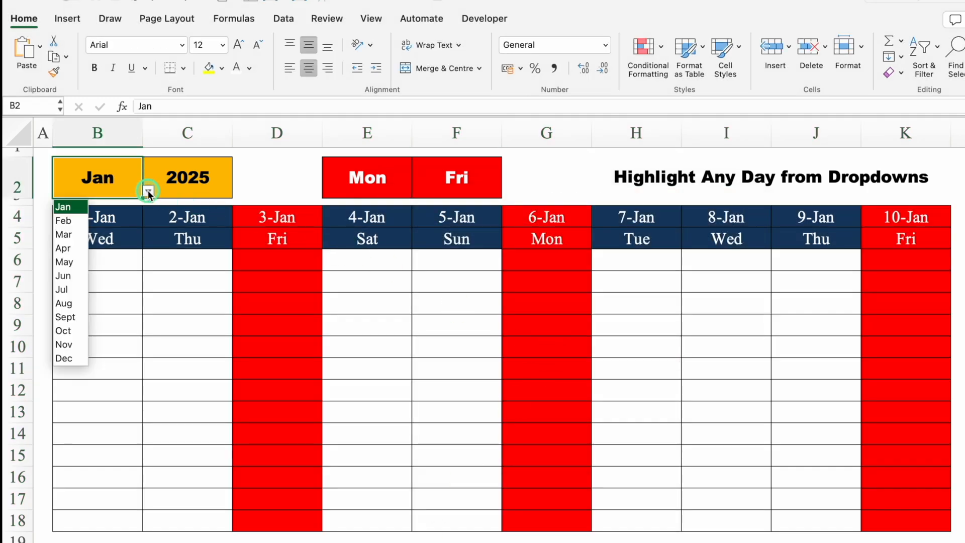
{"action": "left_click", "coordinate": [65, 235]}
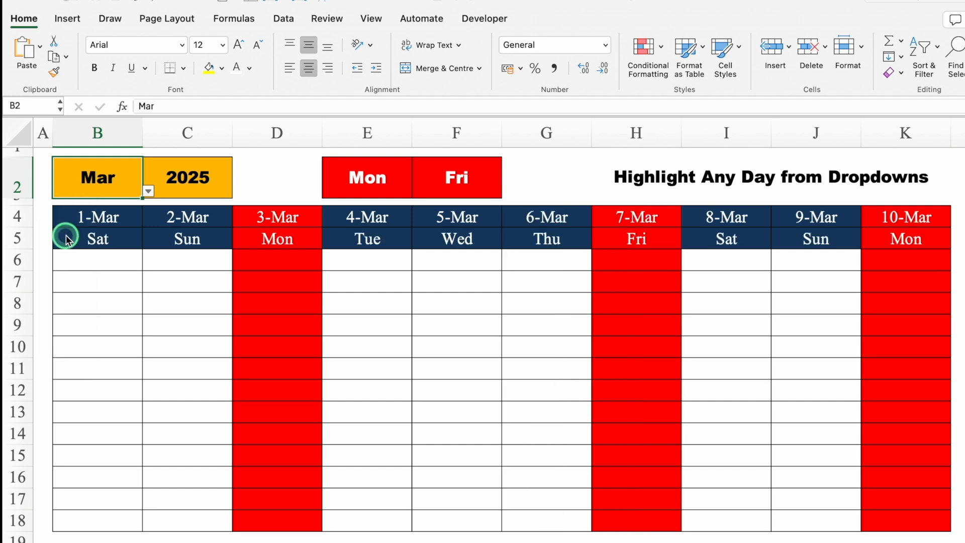
{"action": "left_click", "coordinate": [149, 191]}
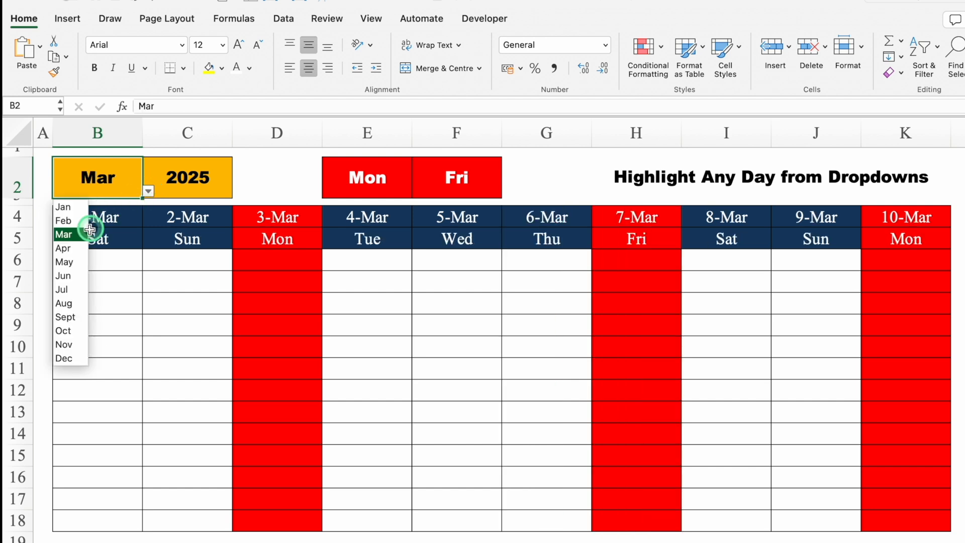
{"action": "left_click", "coordinate": [77, 247]}
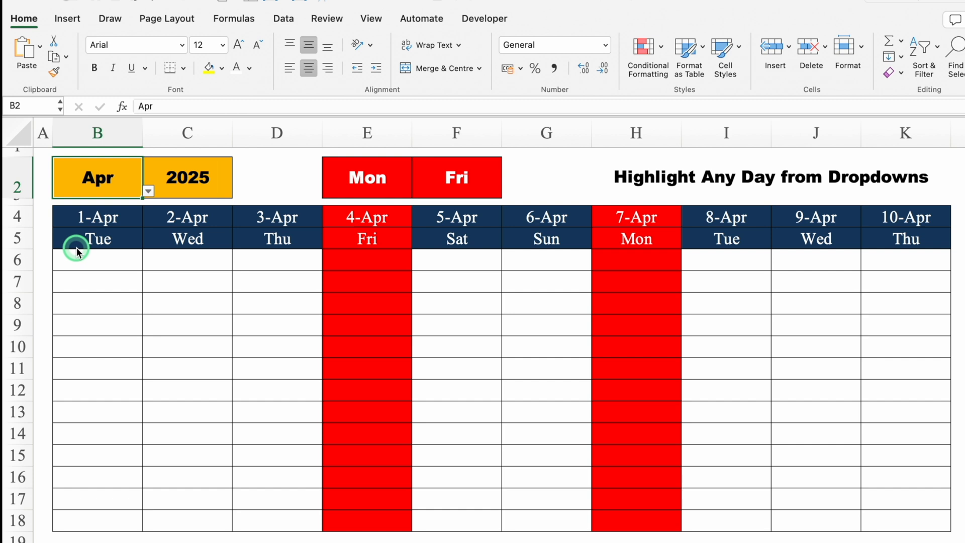
Test the rule with weekend days by setting the first day dropdown to Sat and the second to Sun
{"action": "left_click", "coordinate": [366, 184]}
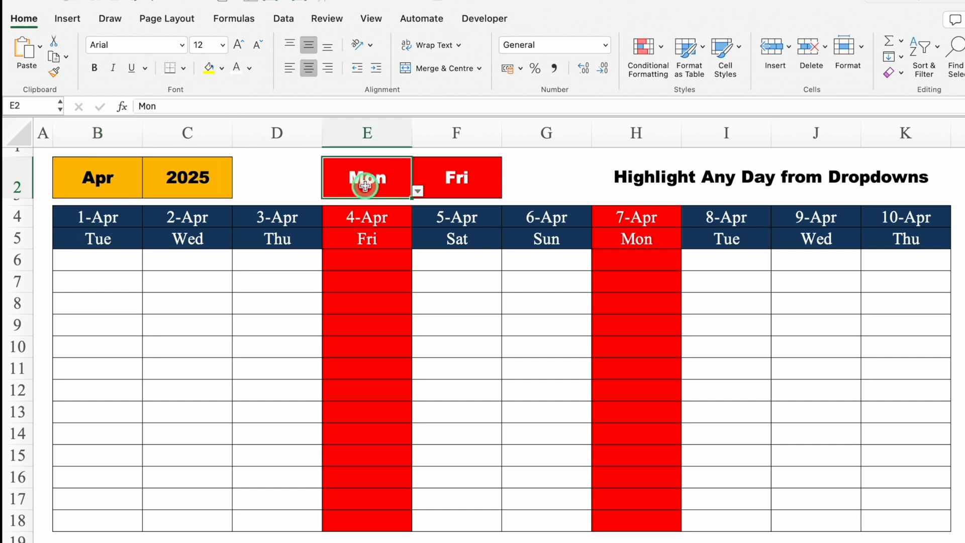
{"action": "left_click", "coordinate": [418, 191]}
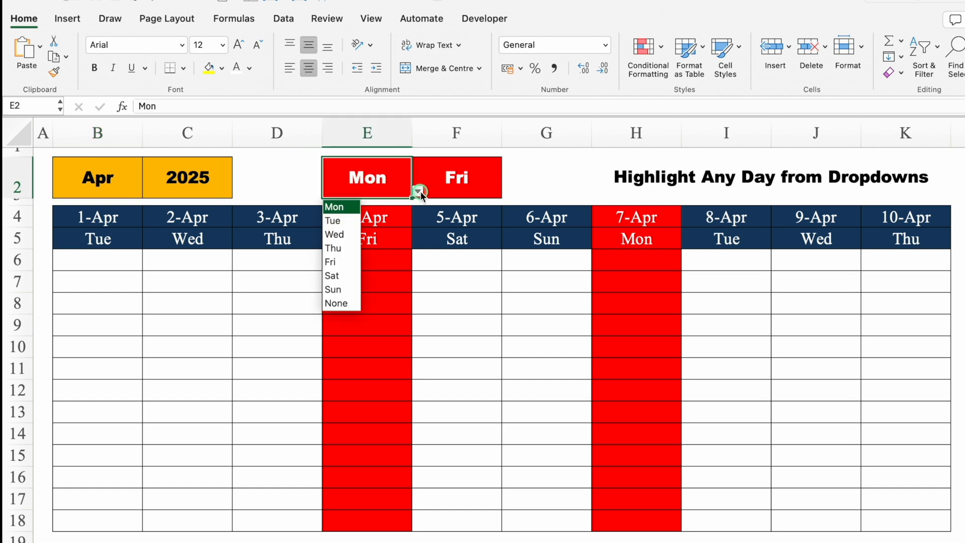
{"action": "left_click", "coordinate": [332, 276]}
{"action": "left_click", "coordinate": [474, 186]}
{"action": "left_click", "coordinate": [497, 183]}
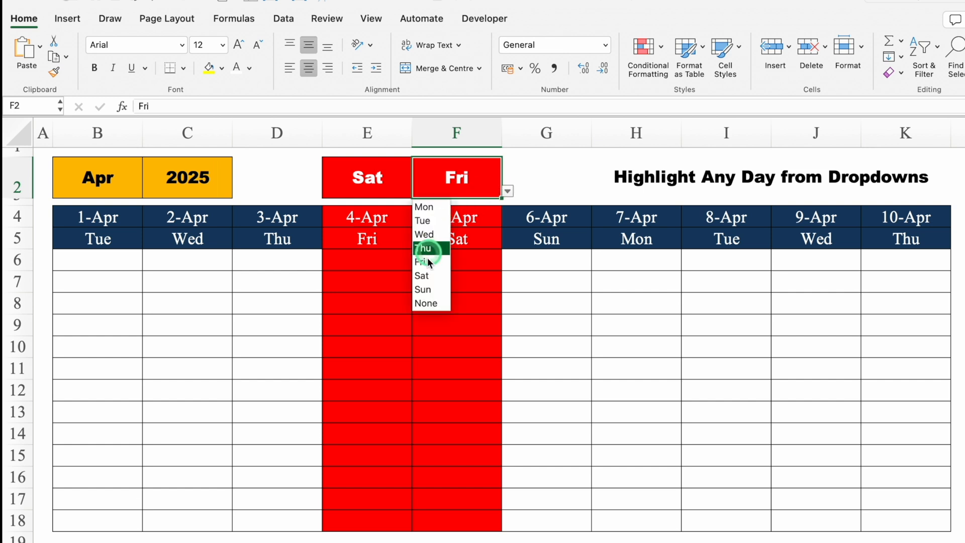
{"action": "left_click", "coordinate": [426, 289]}
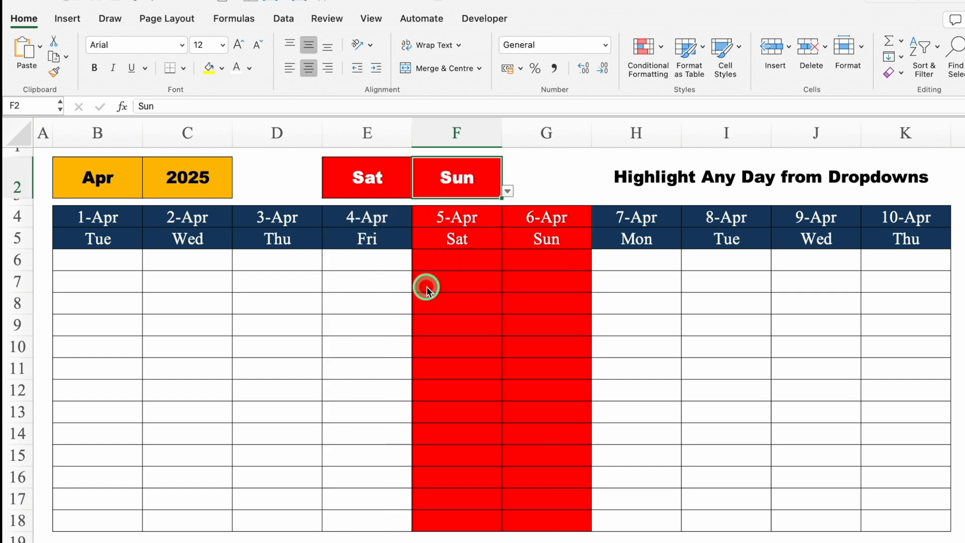
Set both day dropdowns, E2 and F2, to None
{"action": "left_click", "coordinate": [408, 187]}
{"action": "left_click", "coordinate": [417, 192]}
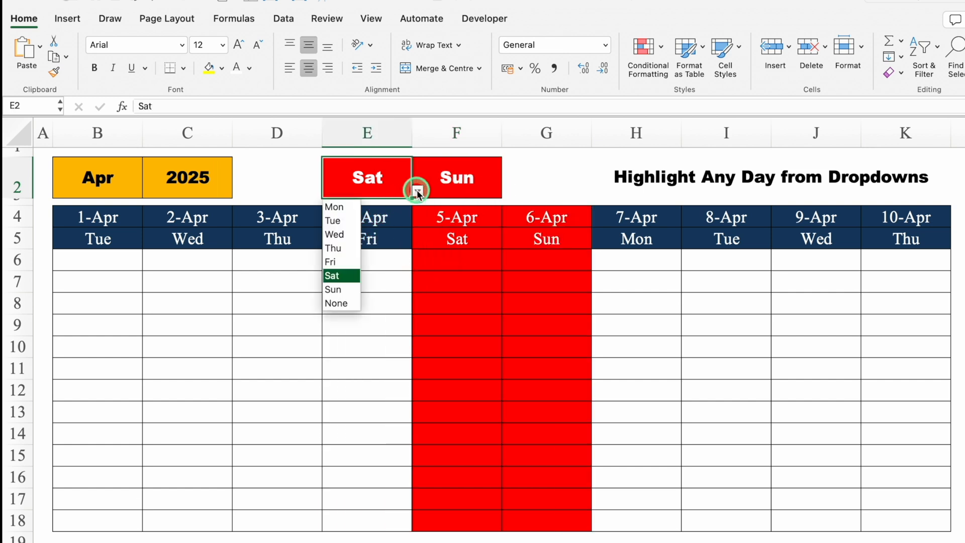
{"action": "left_click", "coordinate": [346, 302]}
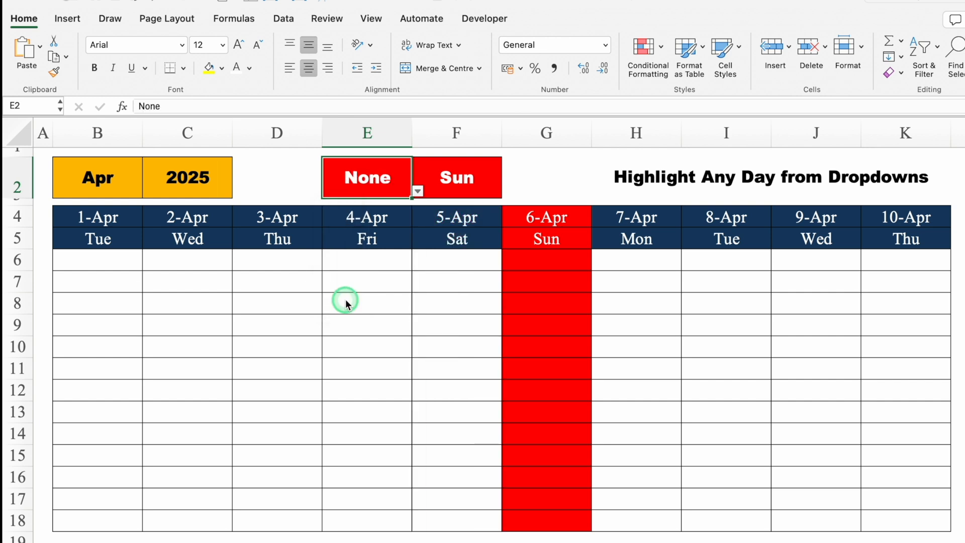
{"action": "left_click", "coordinate": [490, 186]}
{"action": "left_click", "coordinate": [507, 191]}
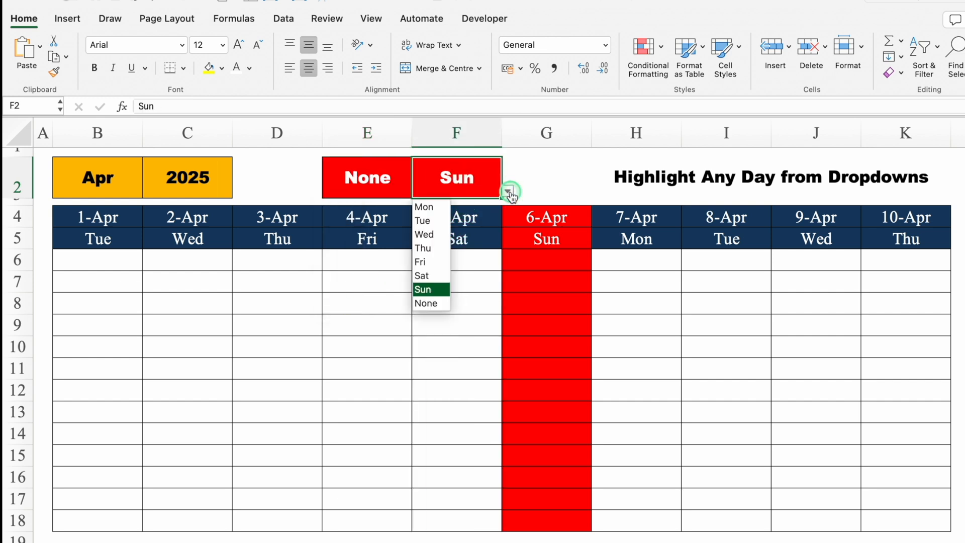
{"action": "left_click", "coordinate": [444, 300]}
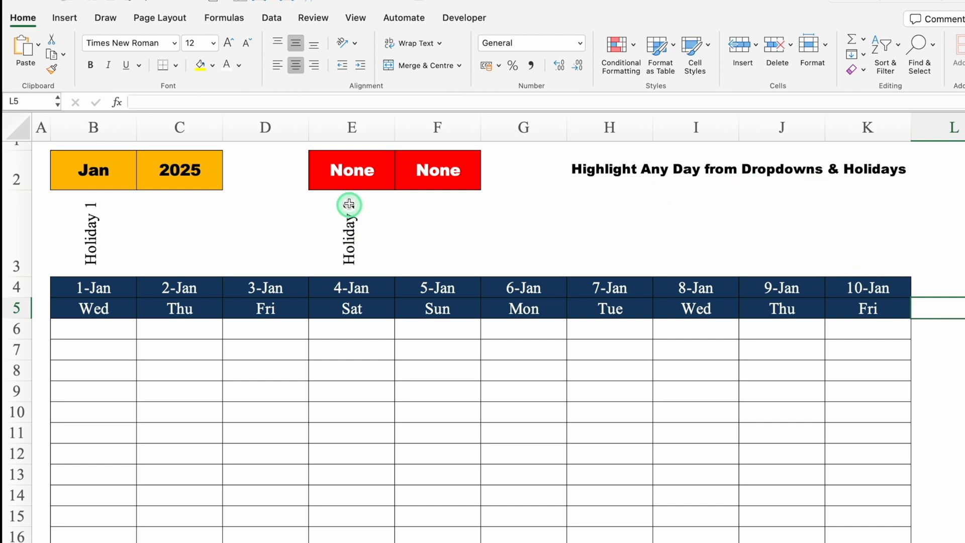
On the dropdowns and holidays sheet, set the day dropdowns to Sat in E2 and Sun in F2
{"action": "left_click", "coordinate": [346, 174]}
{"action": "left_click", "coordinate": [400, 184]}
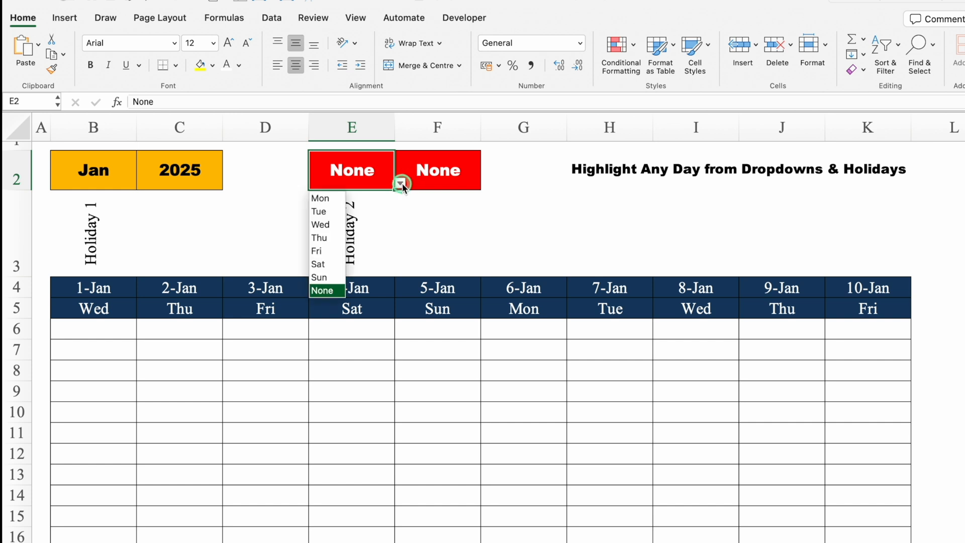
{"action": "left_click", "coordinate": [322, 264]}
{"action": "left_click", "coordinate": [448, 181]}
{"action": "left_click", "coordinate": [486, 183]}
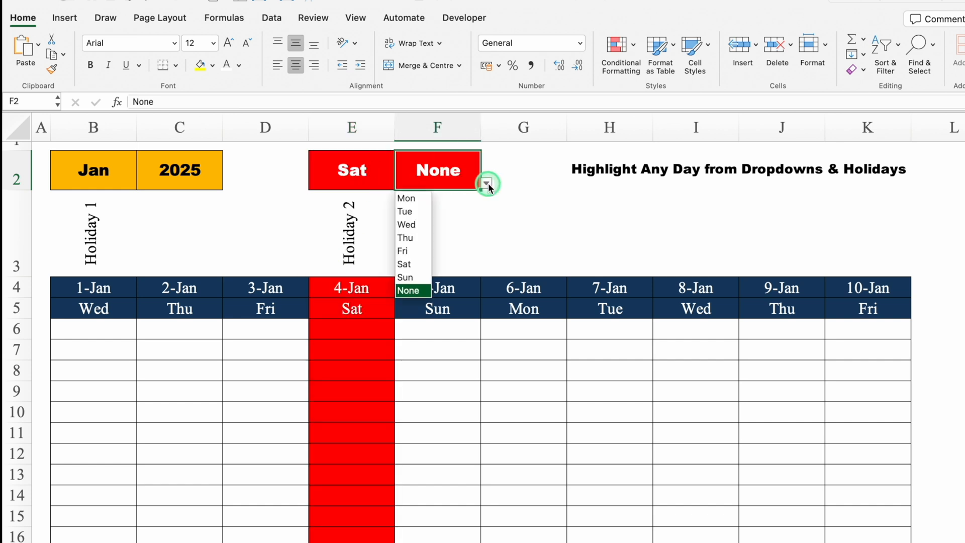
{"action": "left_click", "coordinate": [405, 276]}
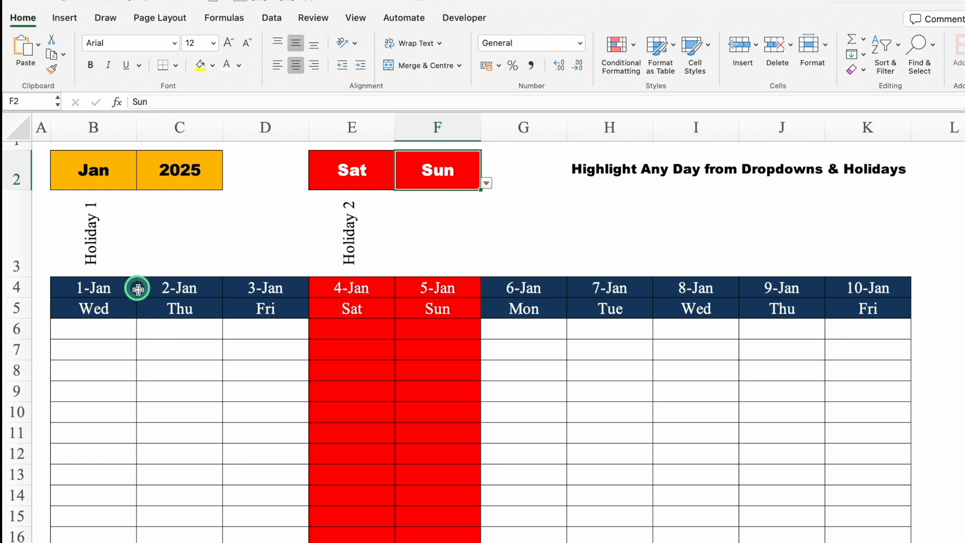
Check the holiday names above the dates by switching the month to Feb, to Mar and back to Jan
{"action": "left_click", "coordinate": [99, 171]}
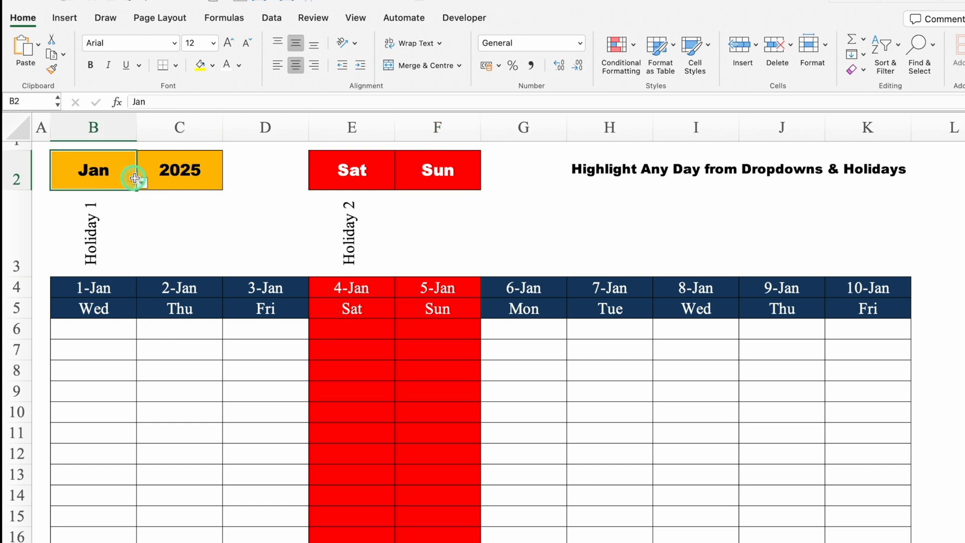
{"action": "left_click", "coordinate": [142, 183]}
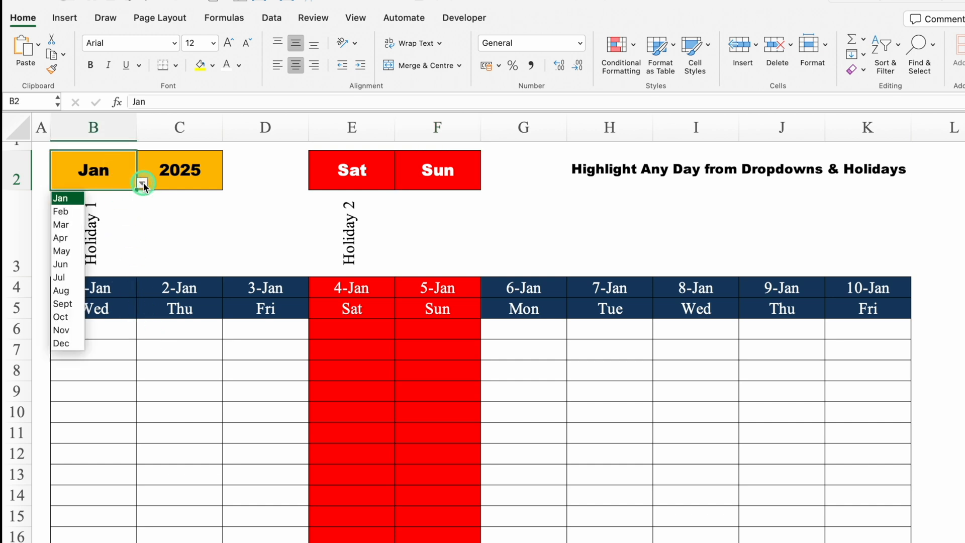
{"action": "left_click", "coordinate": [64, 210]}
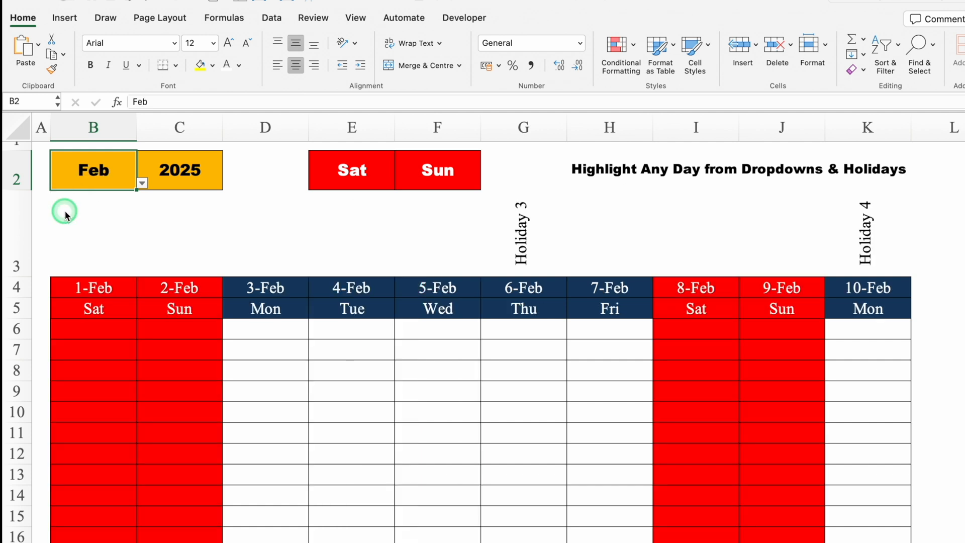
{"action": "left_click", "coordinate": [142, 184]}
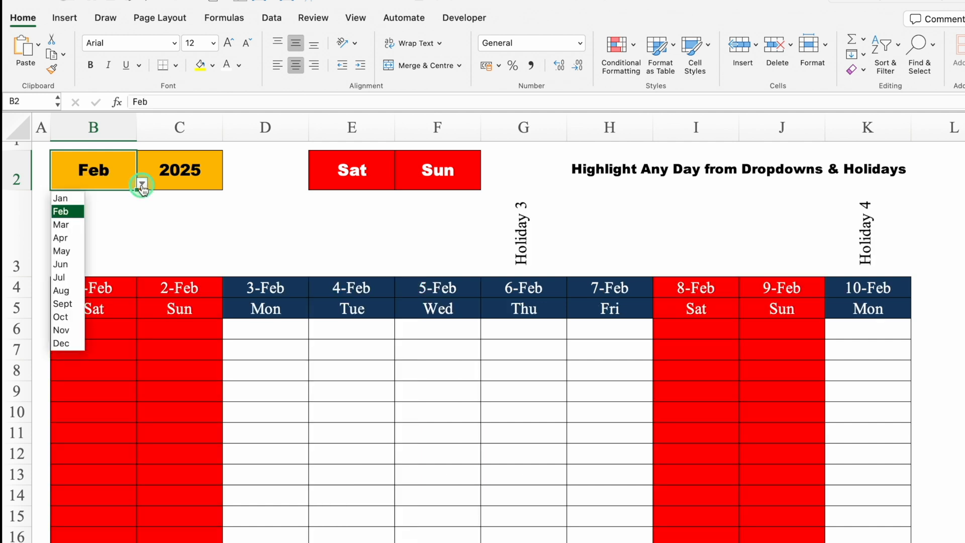
{"action": "left_click", "coordinate": [76, 225]}
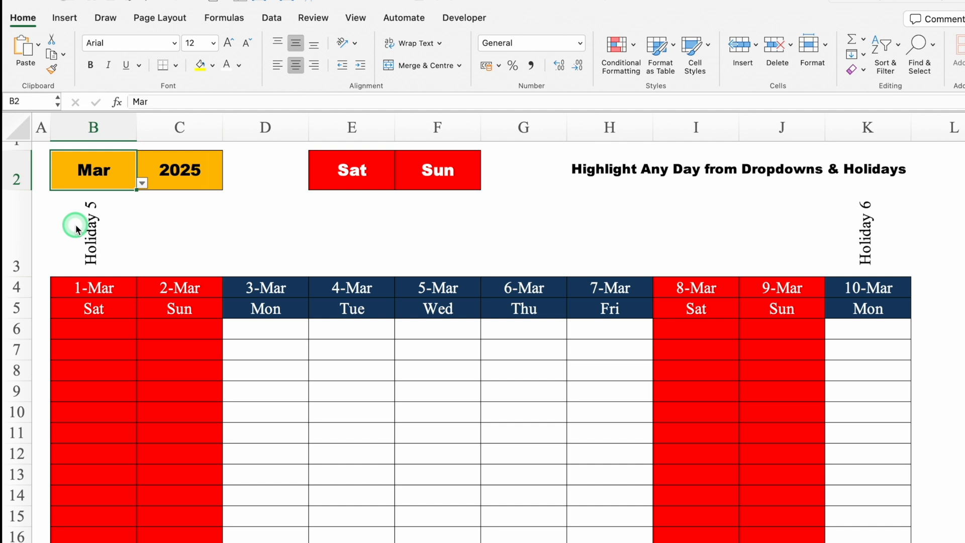
{"action": "left_click", "coordinate": [142, 184]}
{"action": "left_click", "coordinate": [67, 201]}
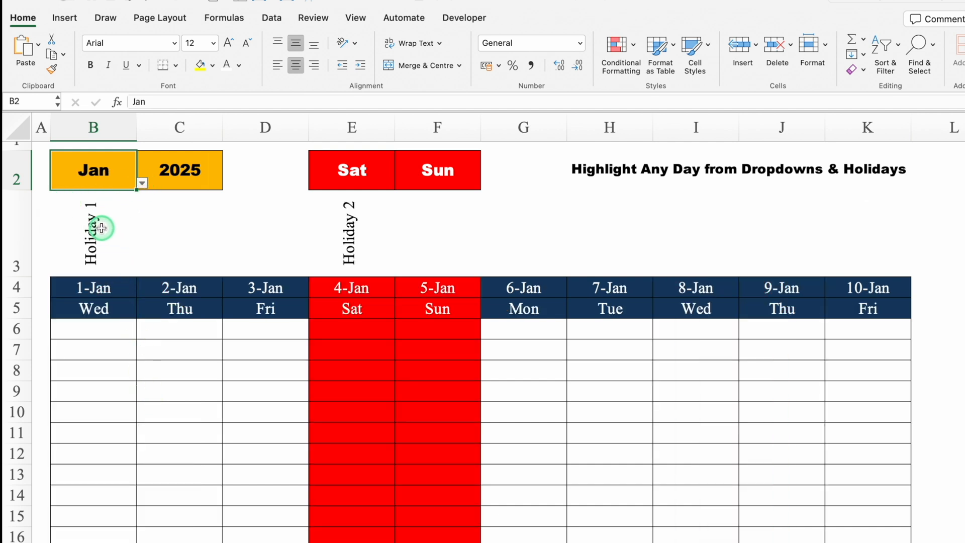
{"action": "left_click_drag", "start_coordinate": [100, 227], "coordinate": [797, 508]}
{"action": "left_click", "coordinate": [616, 45]}
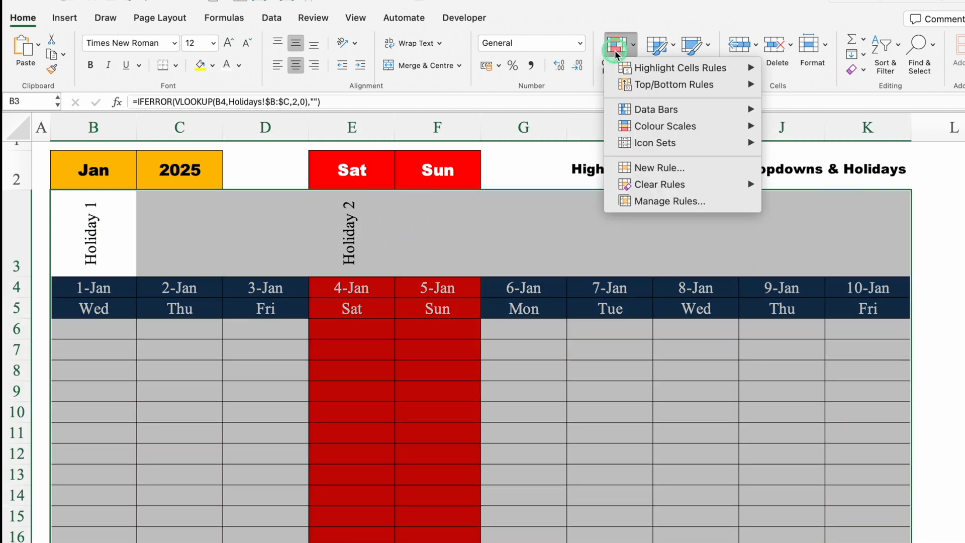
{"action": "left_click", "coordinate": [645, 173]}
{"action": "left_click", "coordinate": [526, 138]}
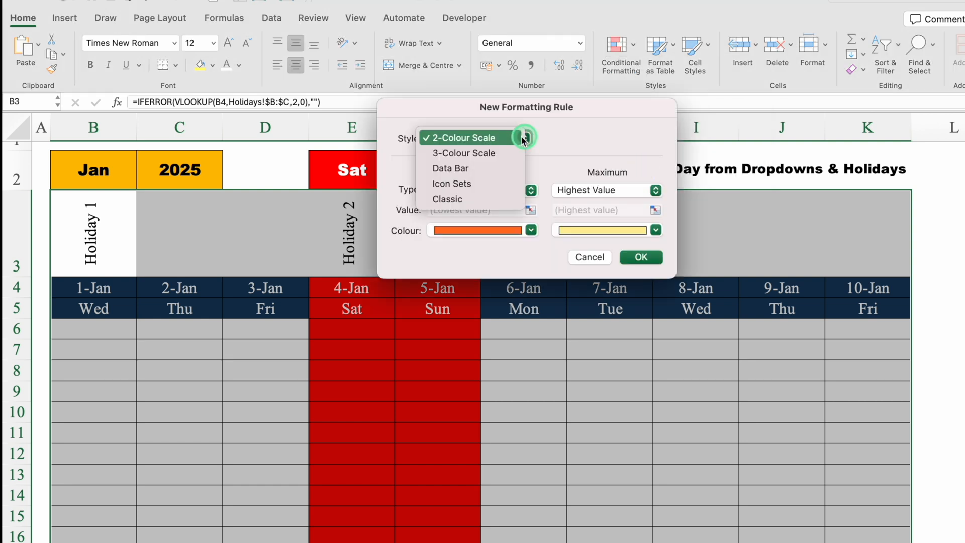
{"action": "left_click", "coordinate": [479, 193]}
{"action": "left_click", "coordinate": [479, 196]}
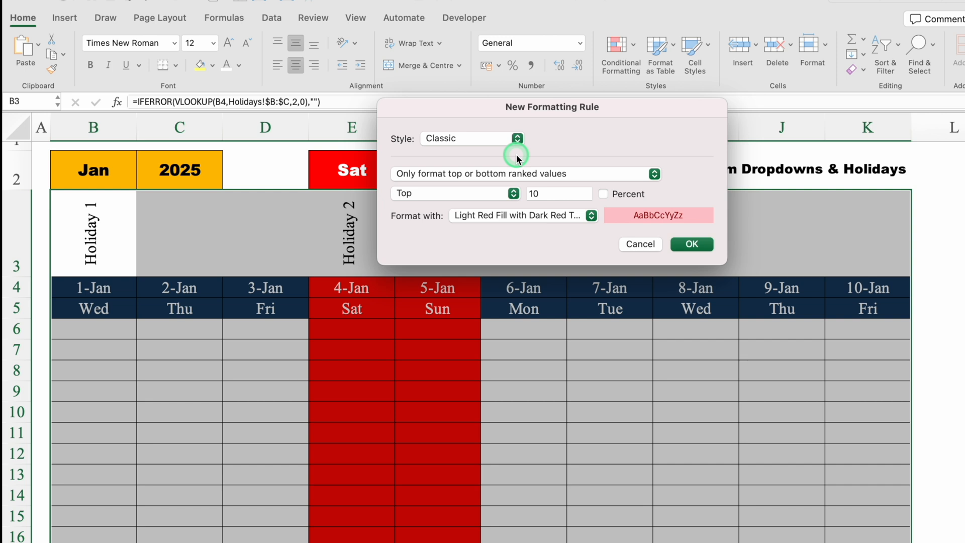
{"action": "left_click", "coordinate": [556, 173]}
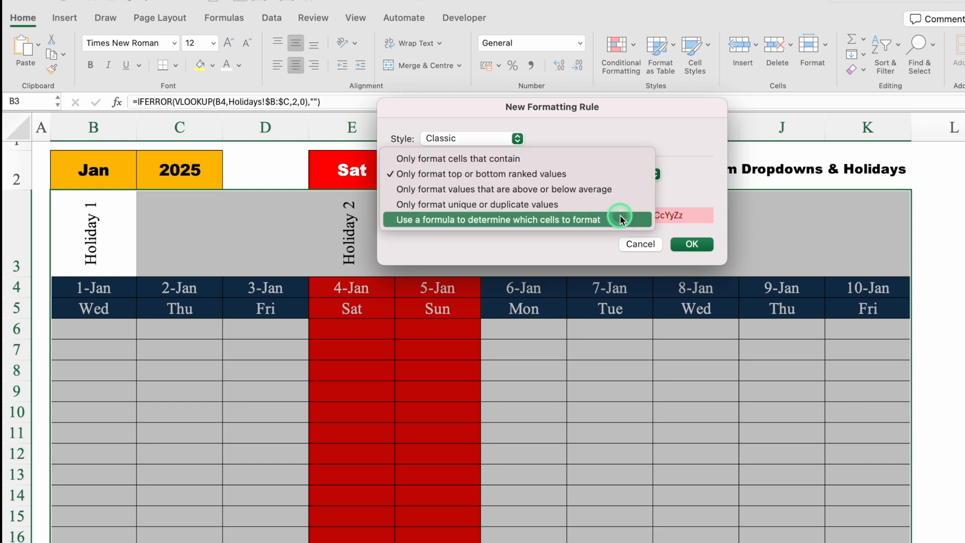
{"action": "left_click", "coordinate": [621, 219]}
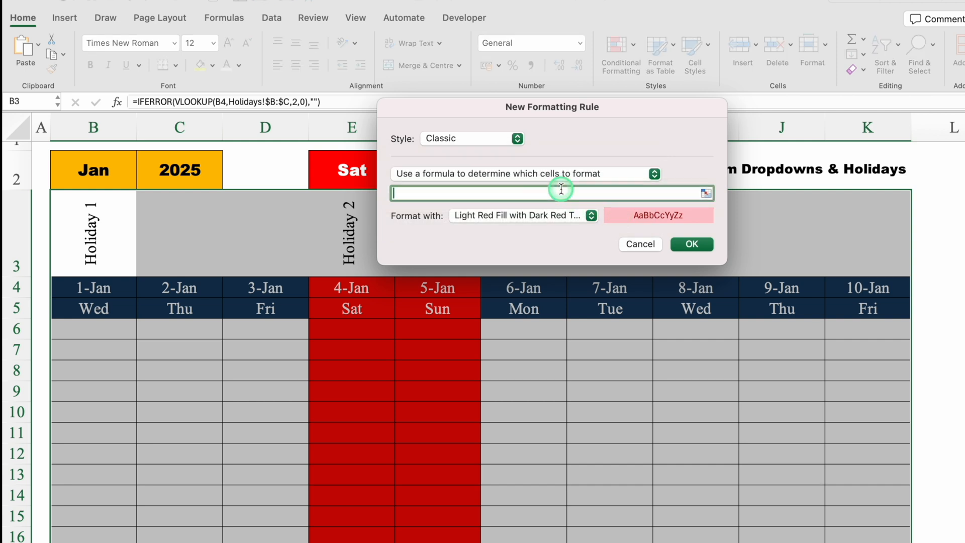
{"action": "left_click_drag", "start_coordinate": [545, 113], "coordinate": [547, 335]}
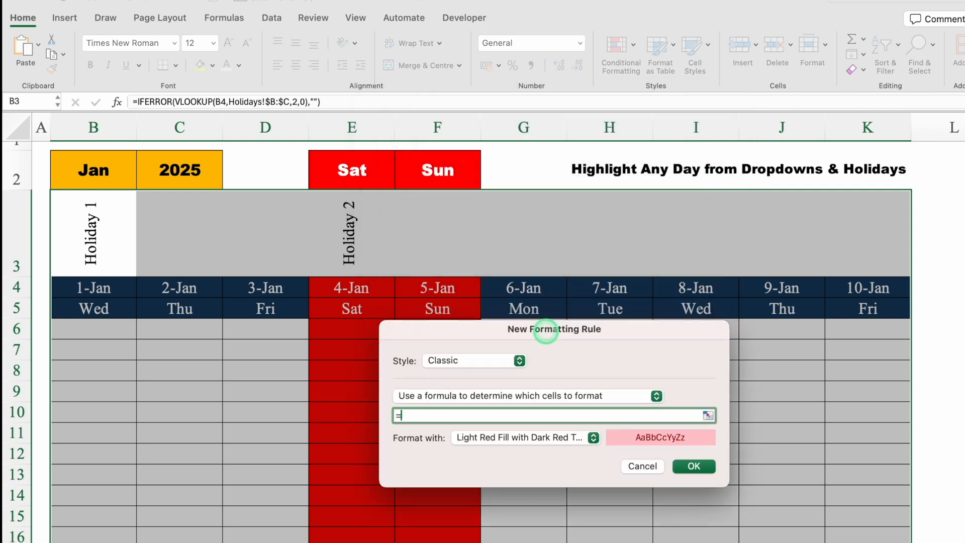
{"action": "left_click", "coordinate": [86, 234]}
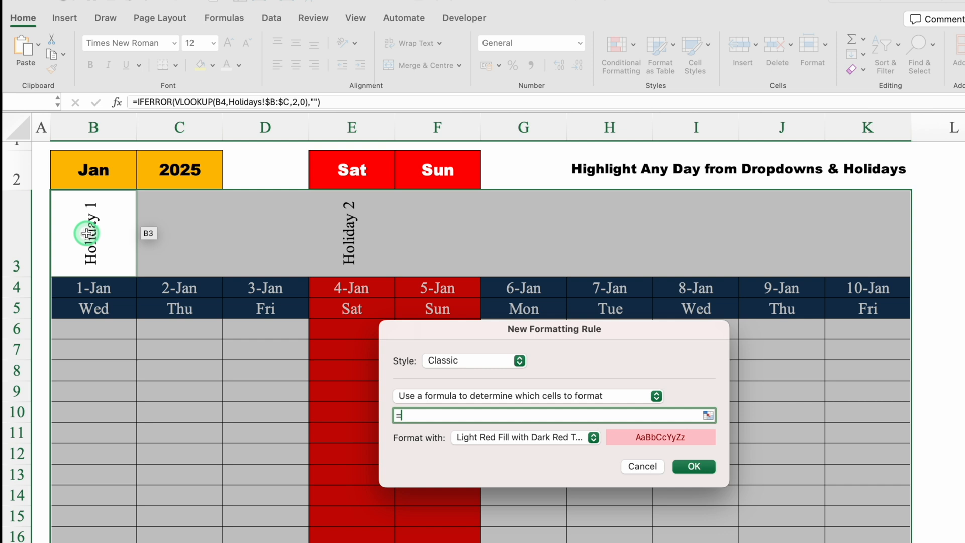
{"action": "left_click", "coordinate": [474, 354]}
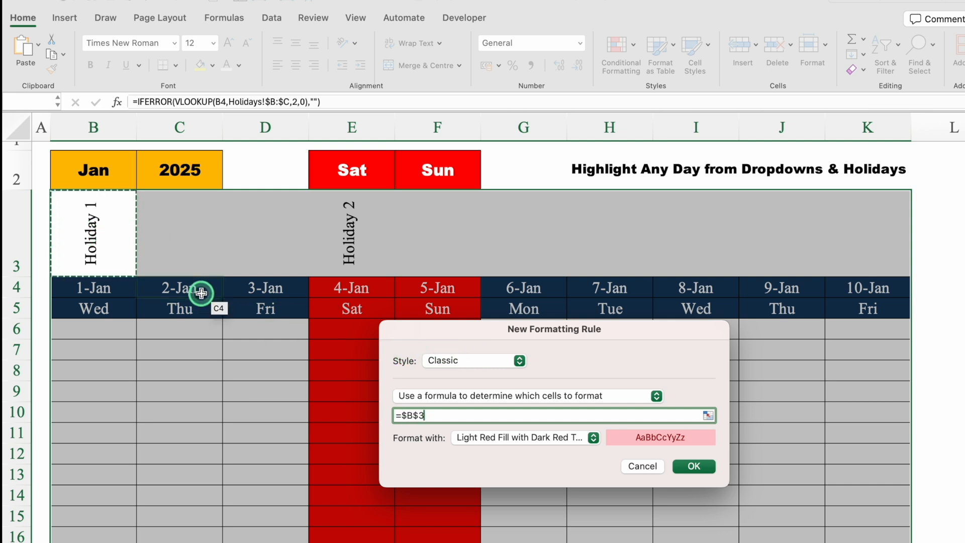
{"action": "left_click", "coordinate": [641, 465]}
Set the month in B2 to Feb
{"action": "left_click", "coordinate": [129, 173]}
{"action": "left_click", "coordinate": [143, 183]}
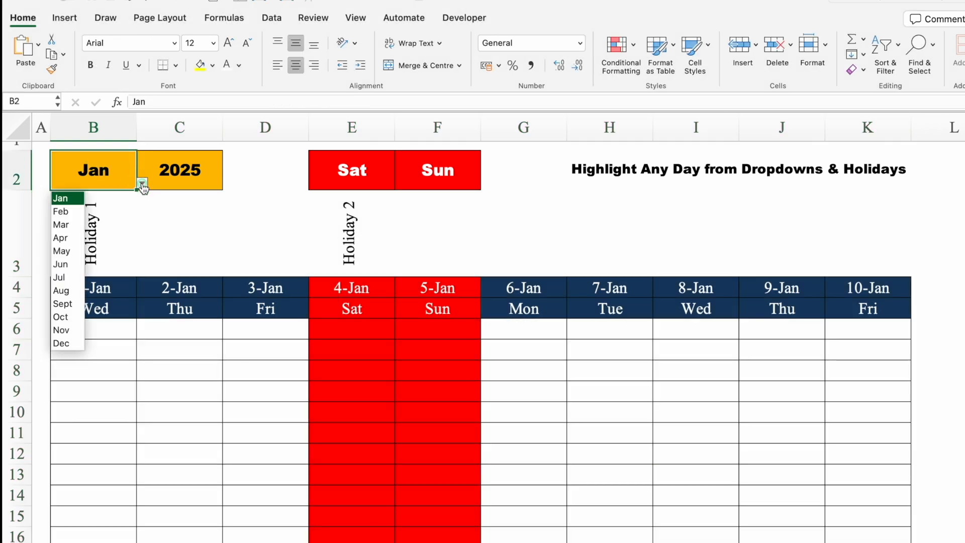
{"action": "left_click", "coordinate": [73, 213]}
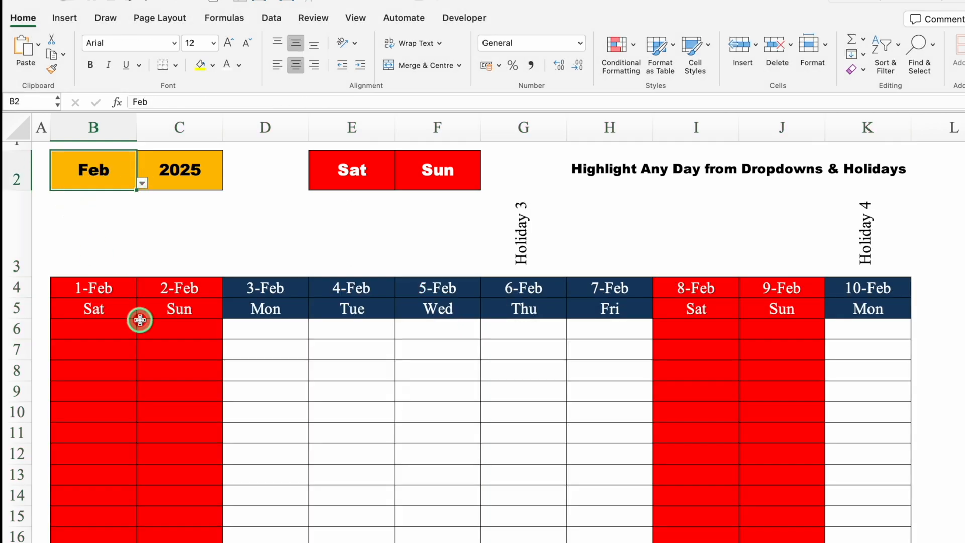
Start a classic formula-based conditional formatting rule for the date table, selecting from B3 down across columns B to K
{"action": "left_click", "coordinate": [91, 219]}
{"action": "left_click_drag", "start_coordinate": [105, 222], "coordinate": [887, 542]}
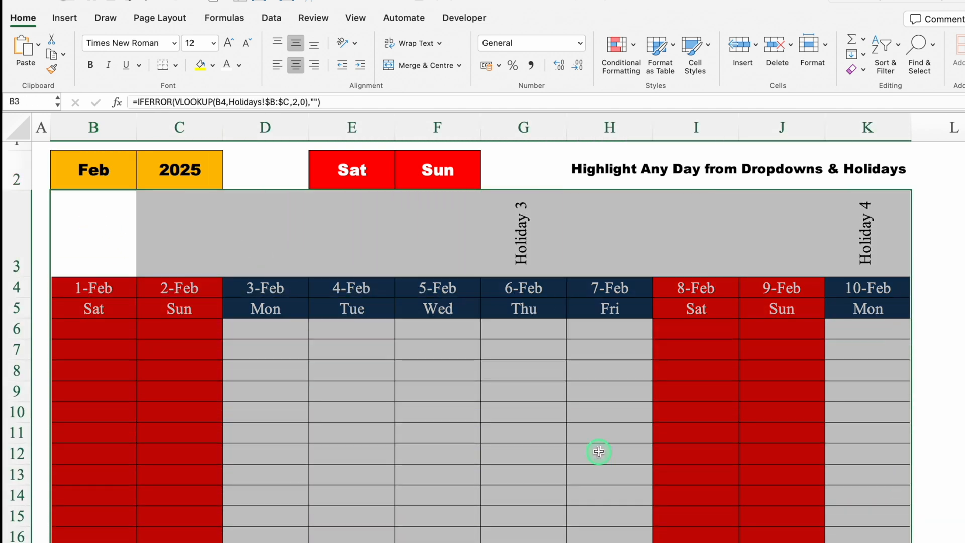
{"action": "left_click", "coordinate": [616, 48]}
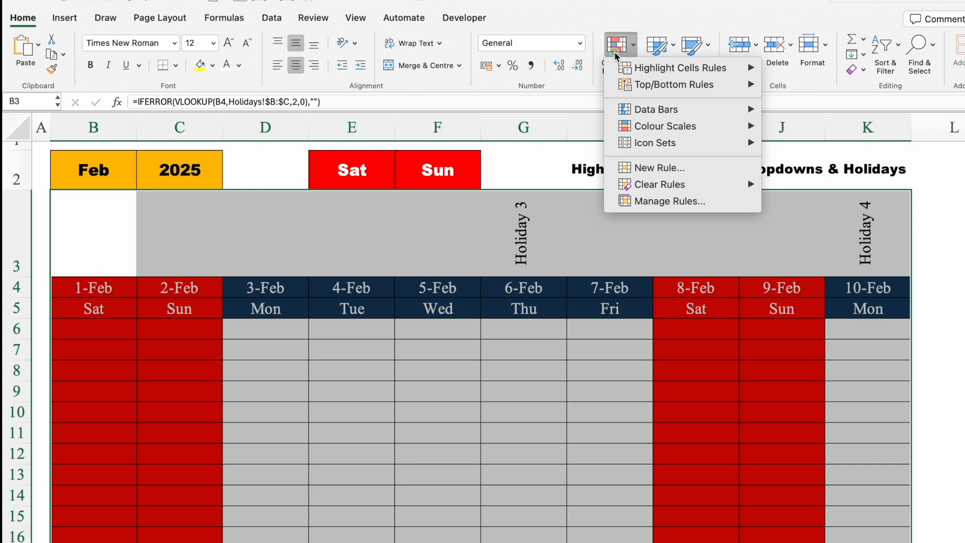
{"action": "left_click", "coordinate": [628, 167]}
{"action": "left_click", "coordinate": [524, 139]}
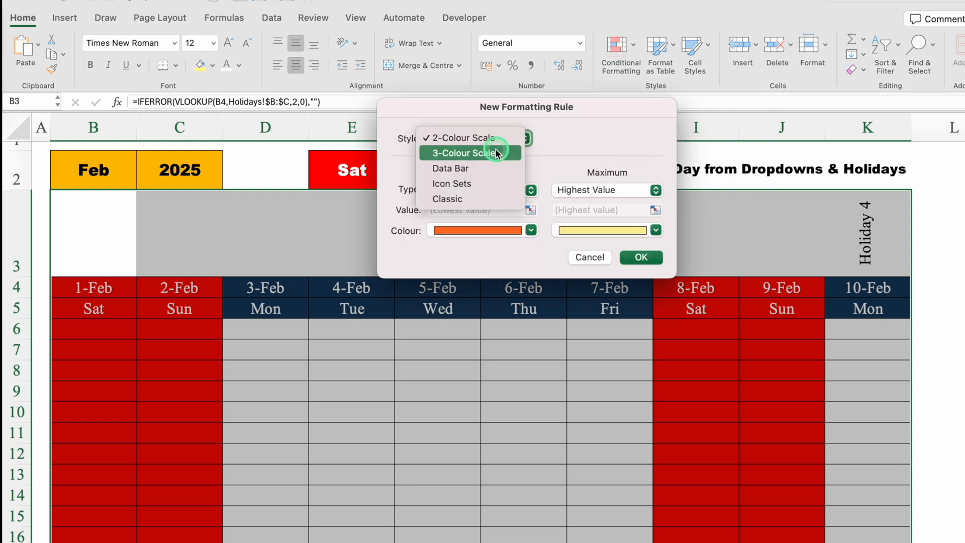
{"action": "left_click", "coordinate": [470, 200]}
{"action": "left_click", "coordinate": [516, 178]}
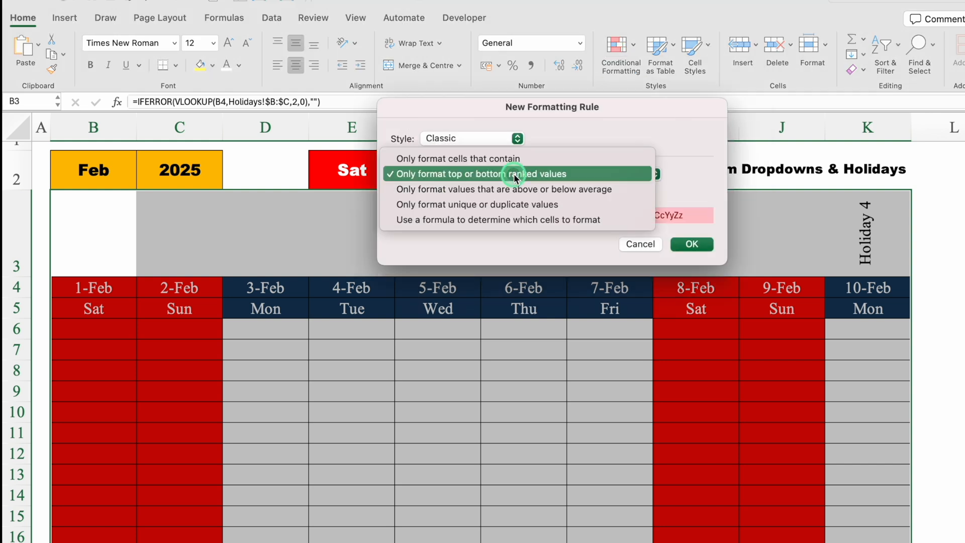
{"action": "left_click", "coordinate": [544, 220]}
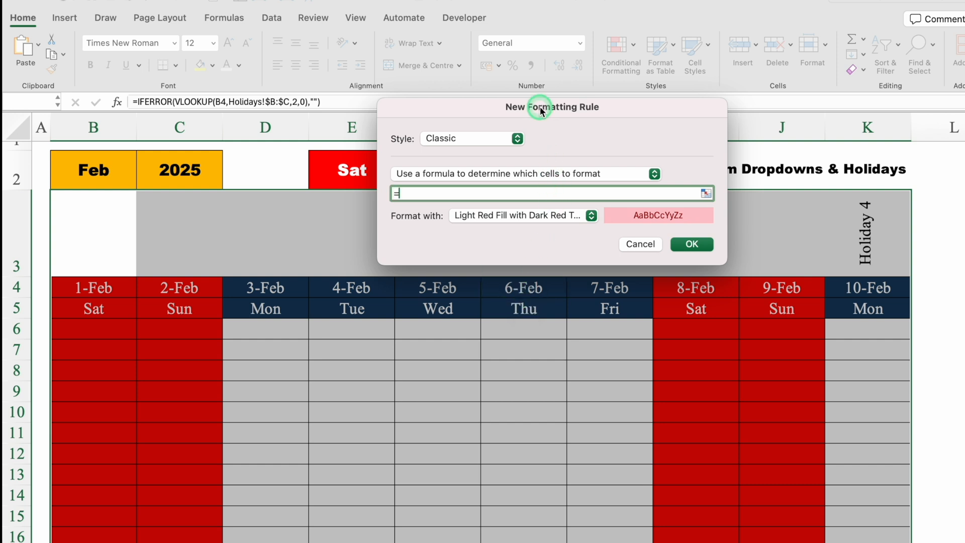
Enter =B$3<>"" as the rule's formula, keeping only the row reference absolute
{"action": "left_click_drag", "start_coordinate": [541, 111], "coordinate": [528, 324]}
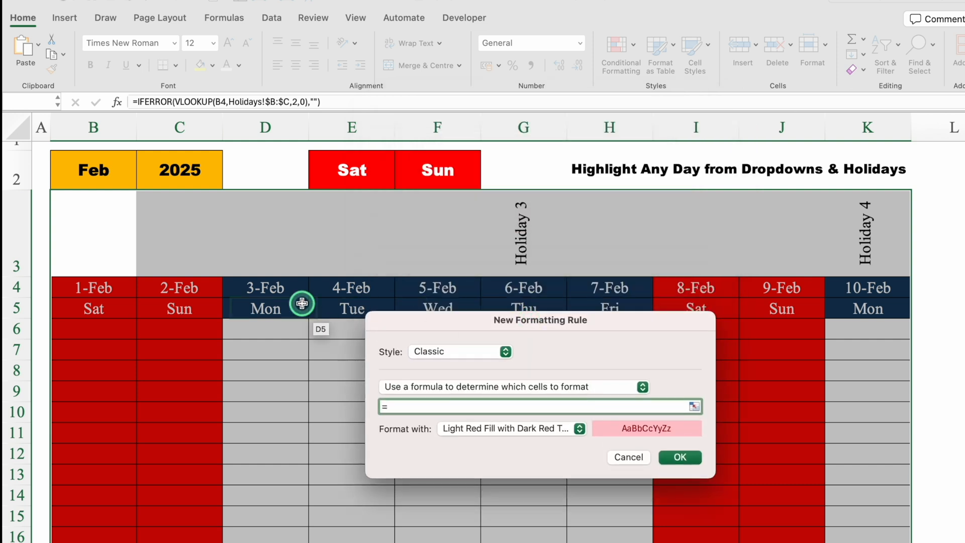
{"action": "left_click", "coordinate": [97, 240]}
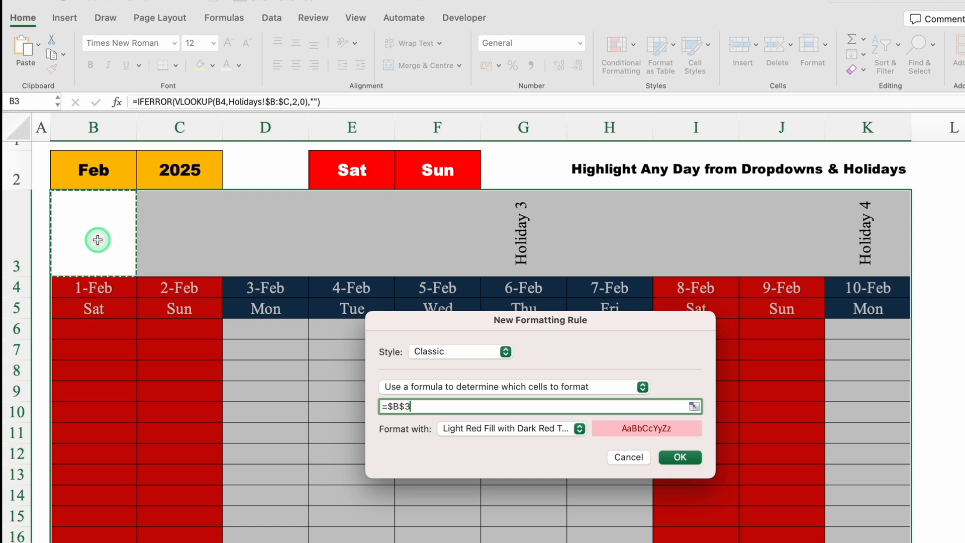
{"action": "left_click", "coordinate": [392, 407]}
{"action": "key", "text": "BackSpace"}
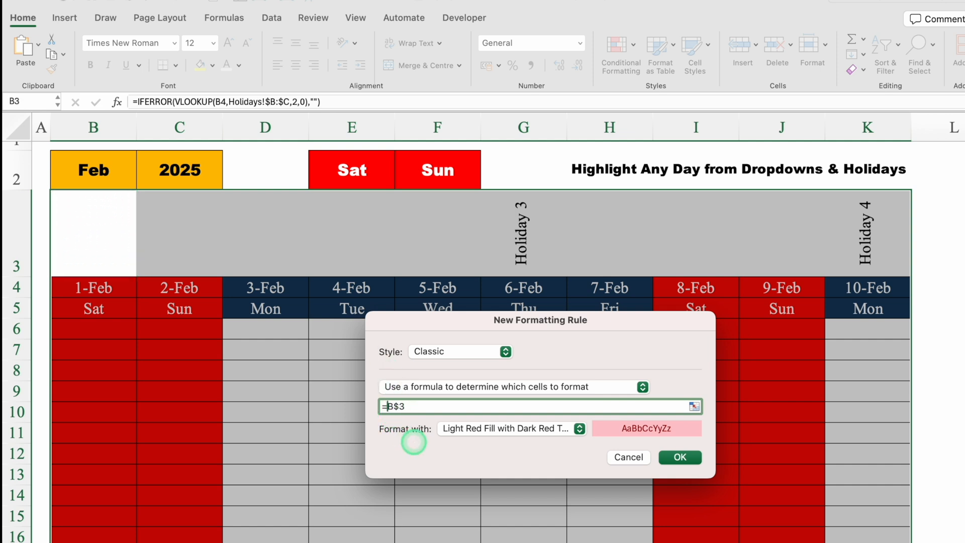
{"action": "left_click", "coordinate": [428, 406]}
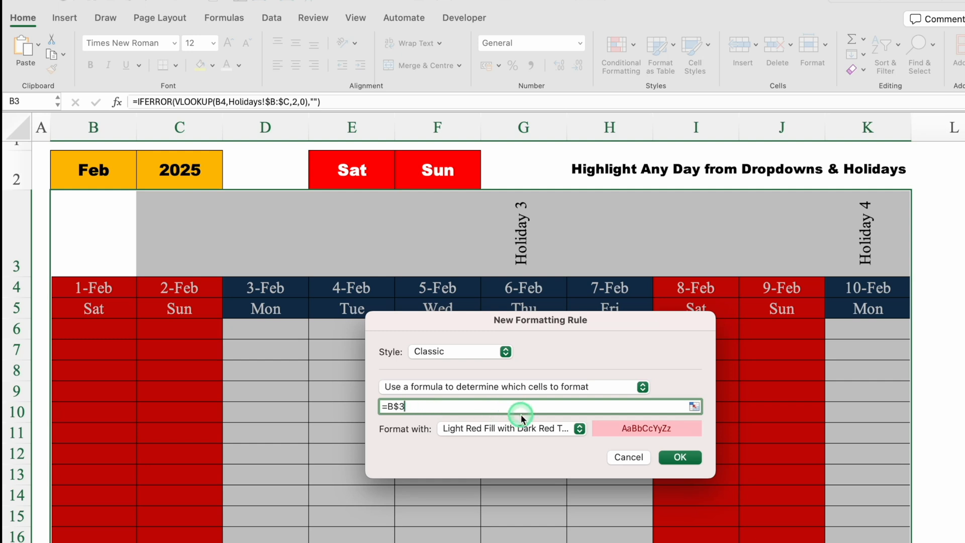
{"action": "type", "text": ">"}
{"action": "key", "text": "BackSpace"}
{"action": "key", "text": "BackSpace"}
{"action": "key", "text": "BackSpace"}
{"action": "type", "text": "<>\"\""}
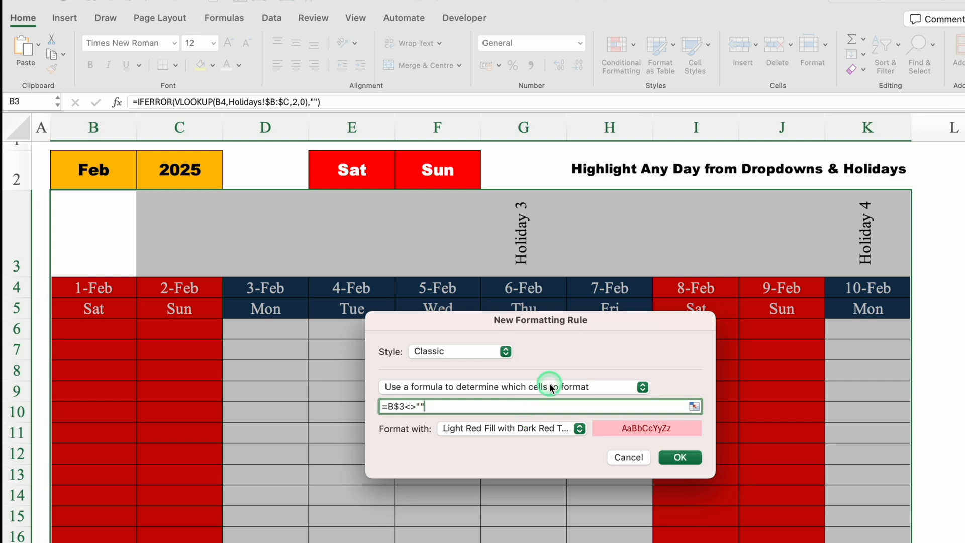
Give the holiday rule a customised format with a standard blue background fill
{"action": "left_click_drag", "start_coordinate": [584, 329], "coordinate": [589, 220]}
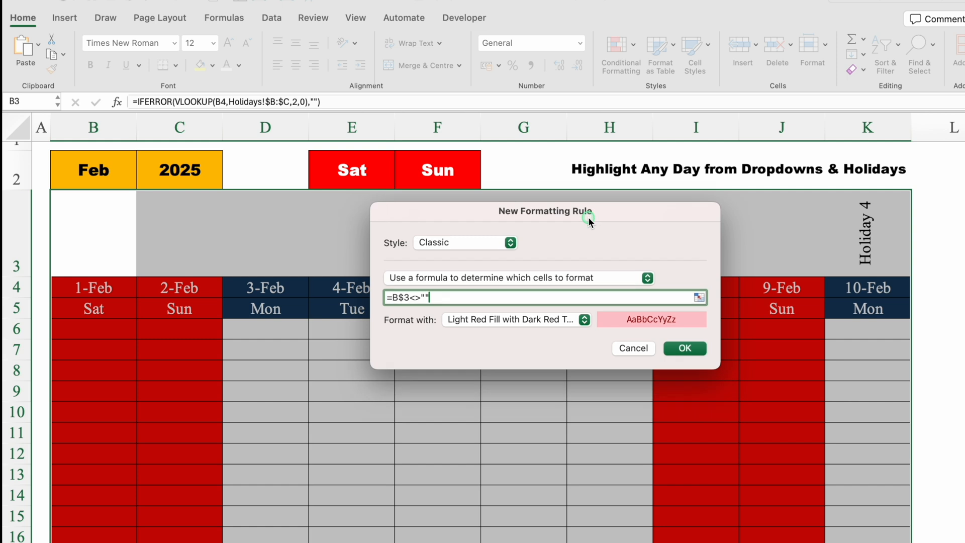
{"action": "left_click", "coordinate": [585, 321]}
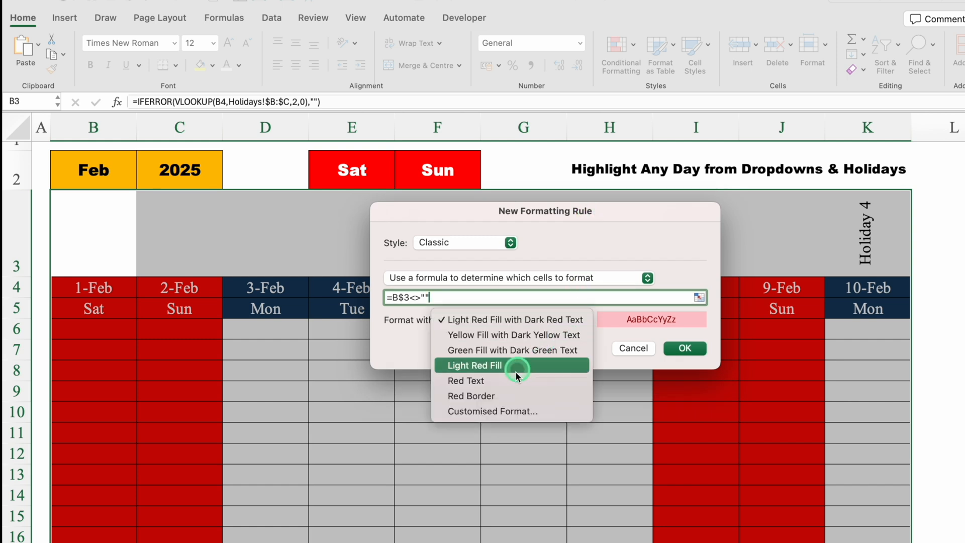
{"action": "left_click", "coordinate": [508, 410]}
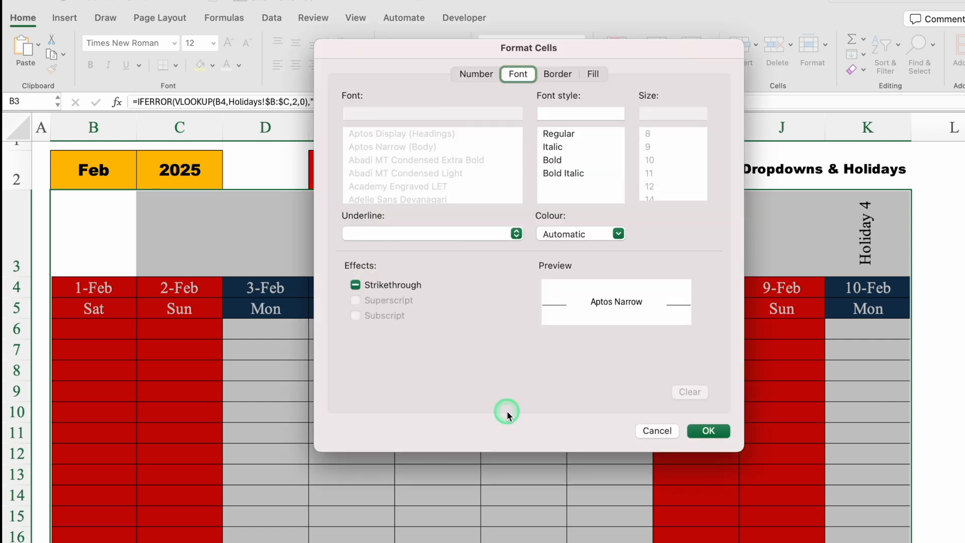
{"action": "left_click", "coordinate": [593, 74]}
{"action": "left_click", "coordinate": [485, 126]}
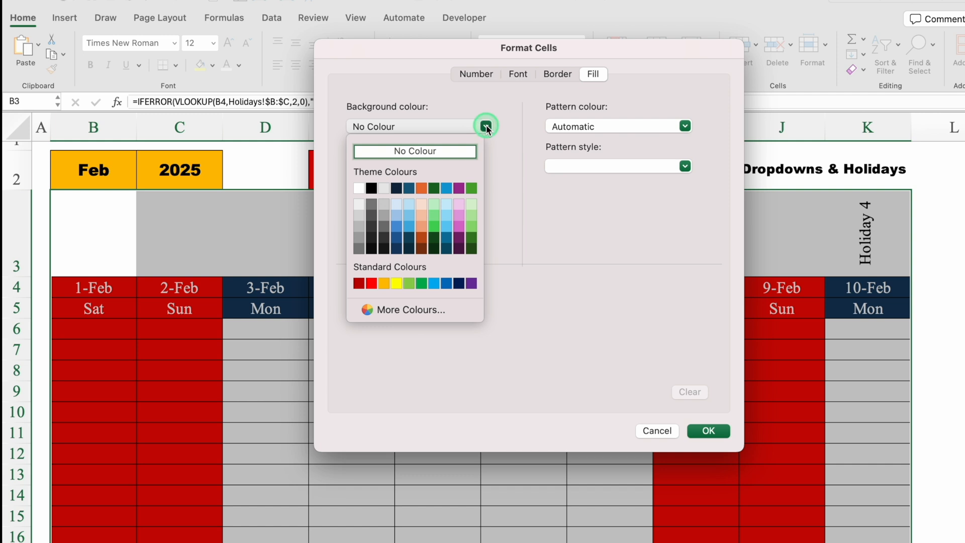
{"action": "left_click", "coordinate": [447, 284]}
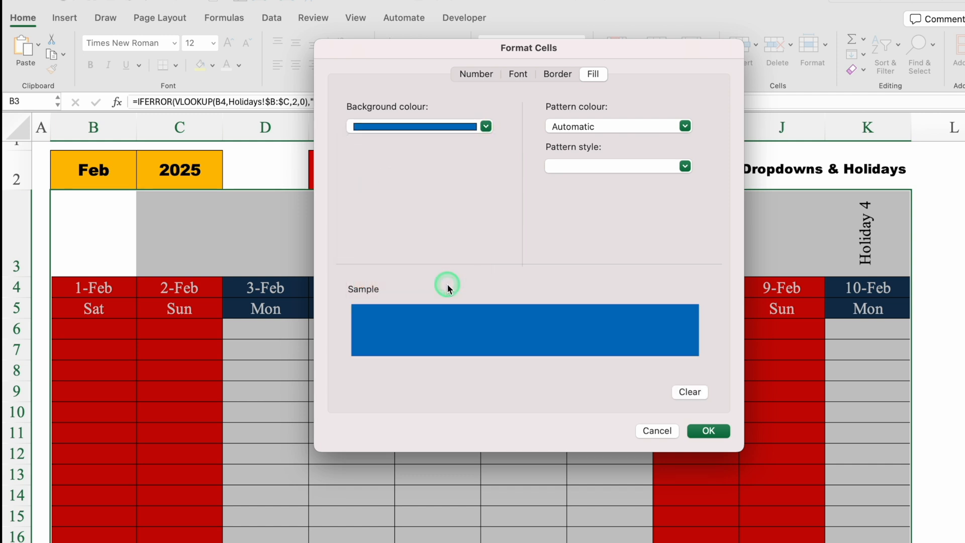
Set the holiday rule's font colour to white and apply the rule to the table
{"action": "left_click", "coordinate": [518, 74]}
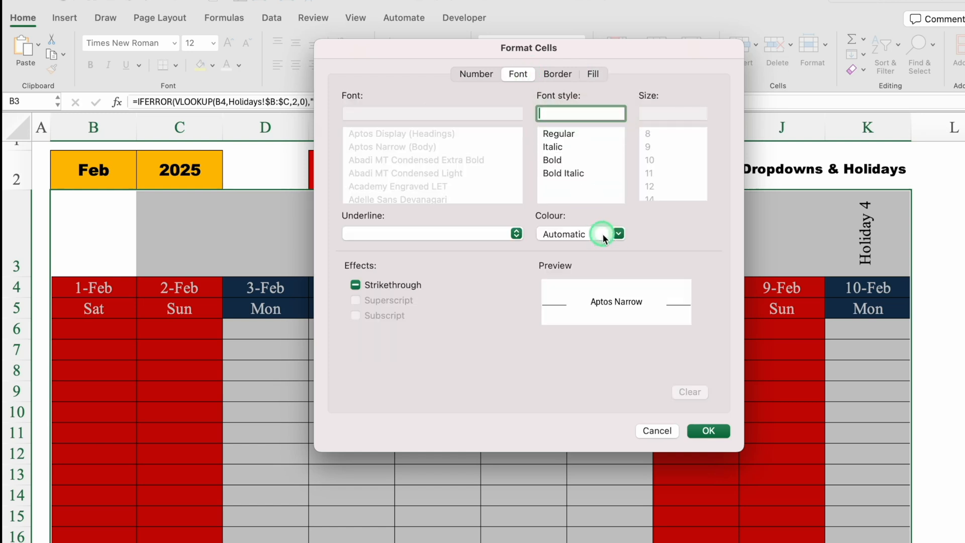
{"action": "left_click", "coordinate": [603, 235]}
{"action": "left_click", "coordinate": [550, 298]}
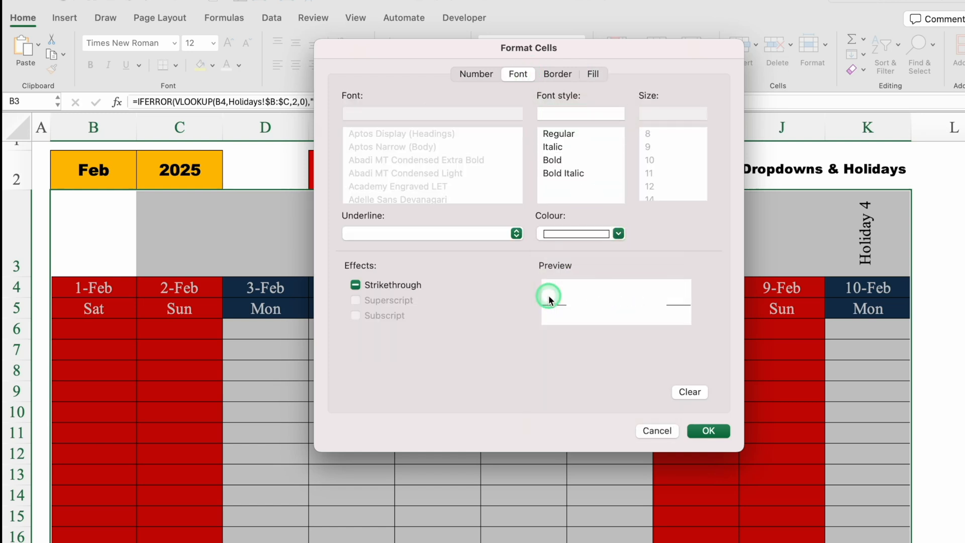
{"action": "left_click", "coordinate": [709, 430]}
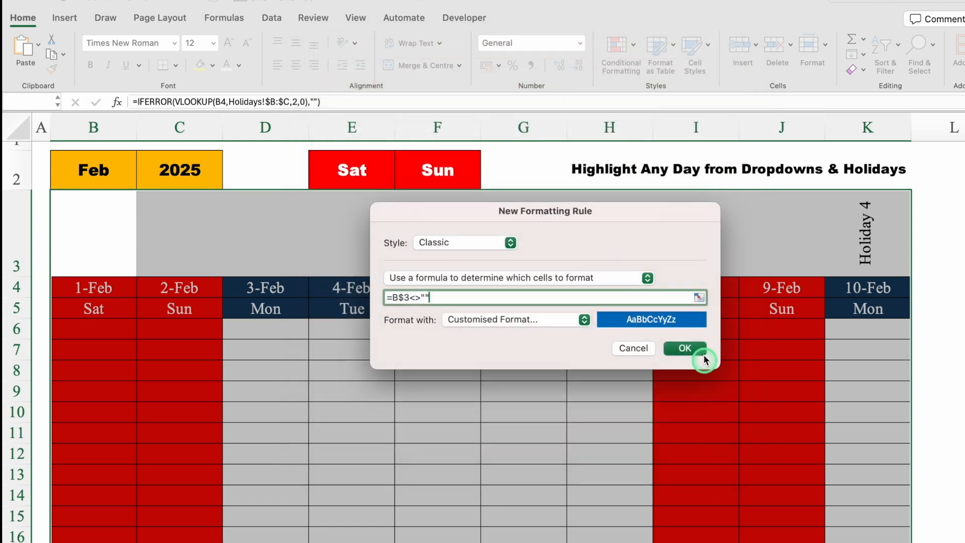
{"action": "left_click", "coordinate": [685, 347]}
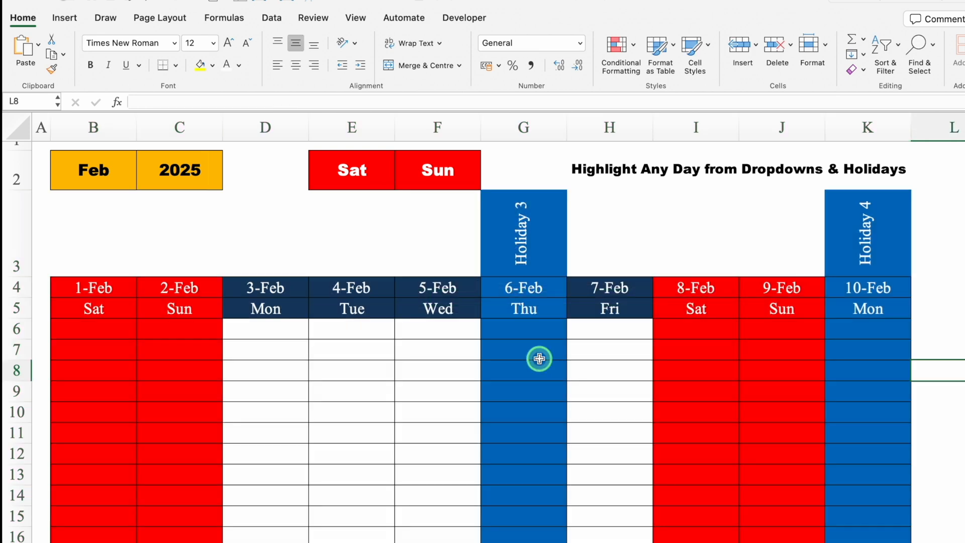
Set both day dropdowns, E2 and F2, to None to test the holiday highlighting alone
{"action": "left_click", "coordinate": [360, 170]}
{"action": "left_click", "coordinate": [400, 184]}
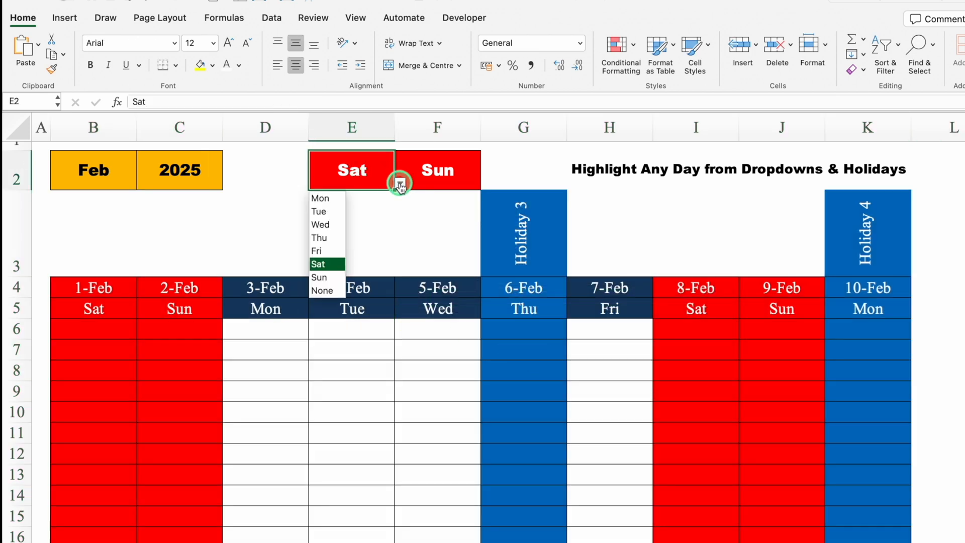
{"action": "left_click", "coordinate": [328, 291]}
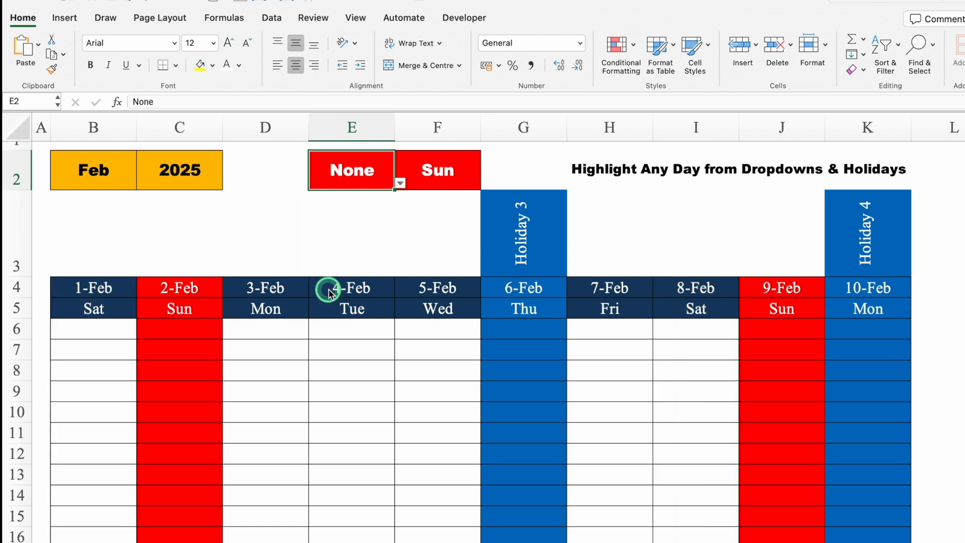
{"action": "left_click", "coordinate": [441, 169]}
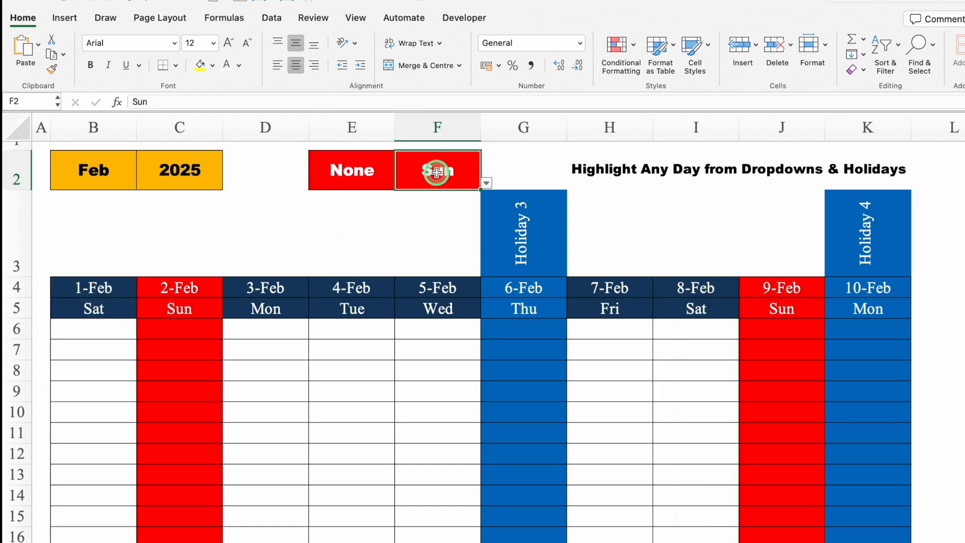
{"action": "left_click", "coordinate": [486, 184]}
{"action": "left_click", "coordinate": [412, 290]}
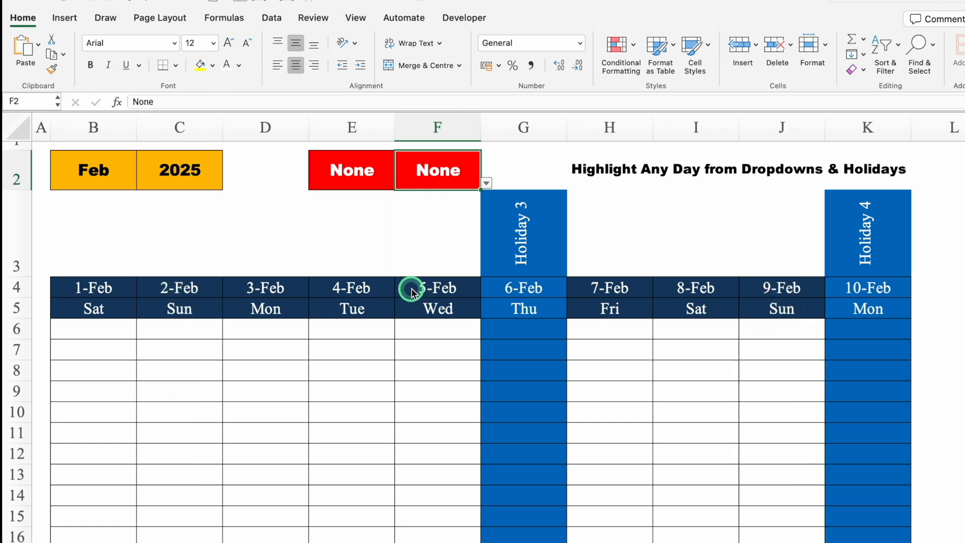
Switch the month in B2 to Jan
{"action": "left_click", "coordinate": [95, 183]}
{"action": "left_click", "coordinate": [143, 184]}
{"action": "left_click", "coordinate": [70, 199]}
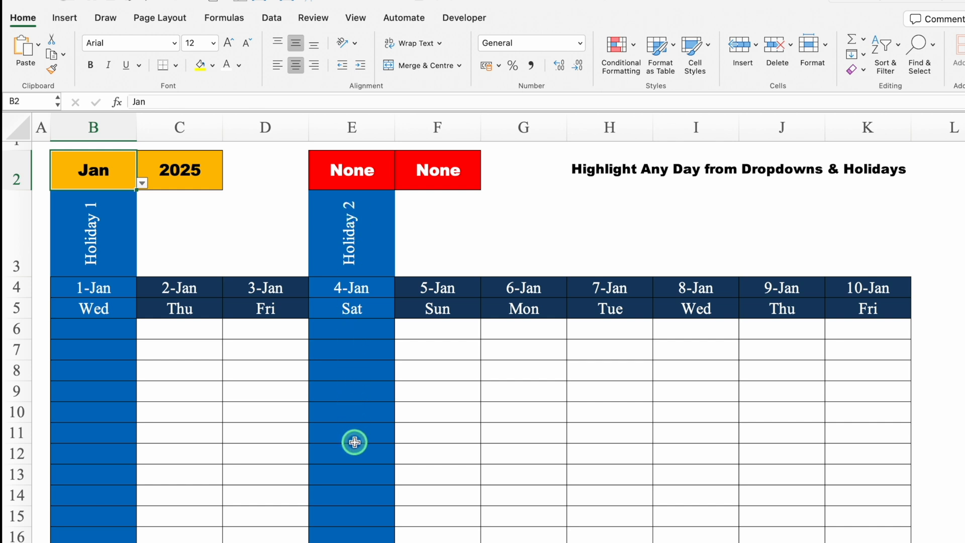
Set the day dropdowns to Sat in E2 and Sun in F2 with January displayed
{"action": "left_click", "coordinate": [345, 165]}
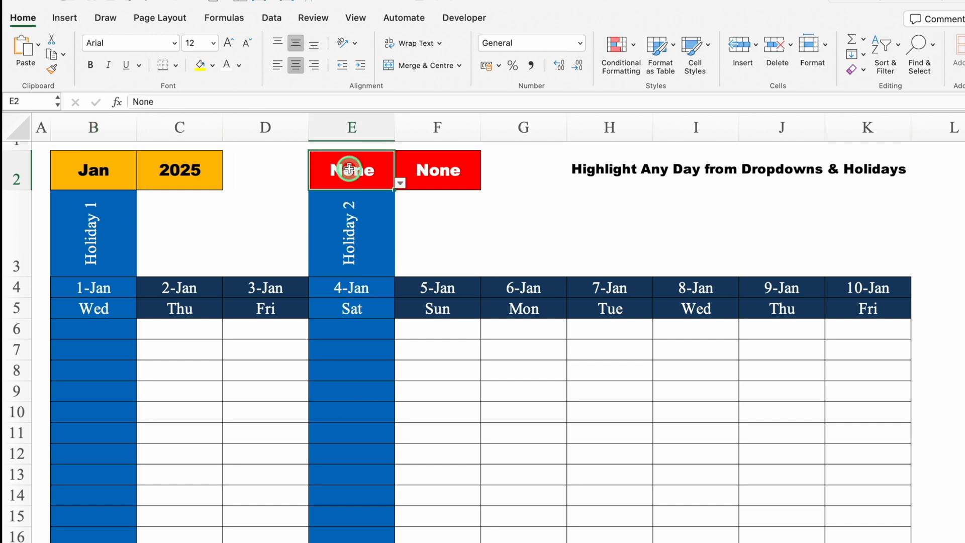
{"action": "left_click", "coordinate": [400, 183]}
{"action": "left_click", "coordinate": [322, 264]}
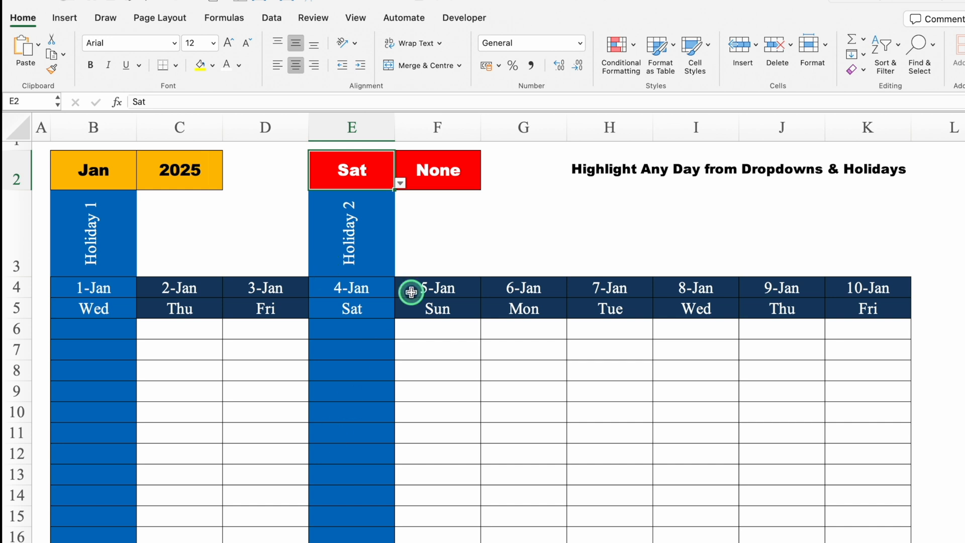
{"action": "left_click", "coordinate": [433, 170]}
{"action": "left_click", "coordinate": [486, 183]}
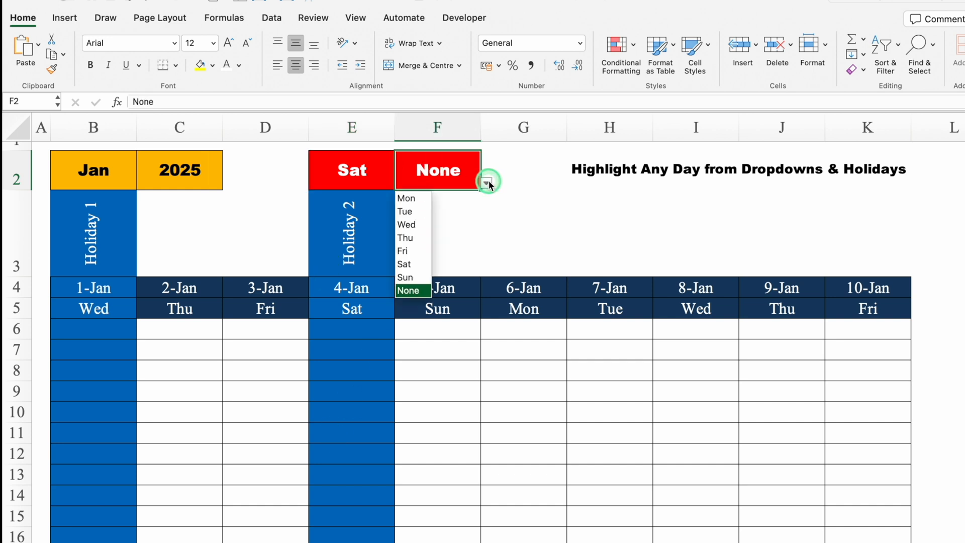
{"action": "left_click", "coordinate": [412, 277]}
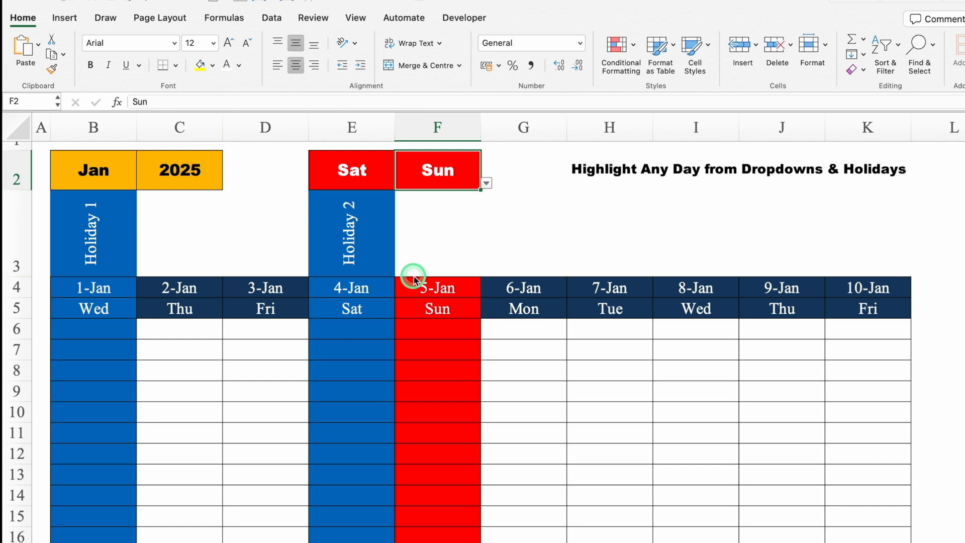
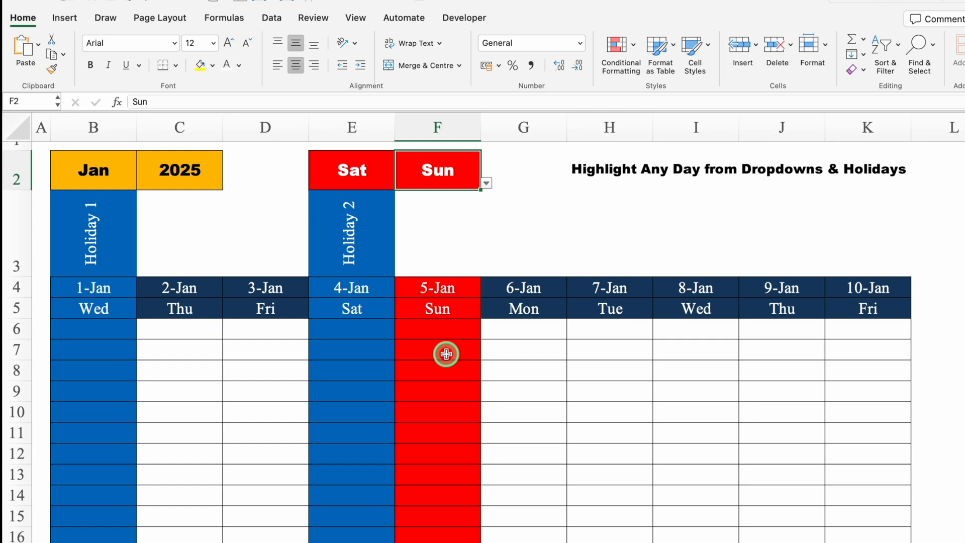
Move the weekday rule for $B$4:$K$18 above the holiday rule in the conditional formatting order and apply the new priority
{"action": "left_click", "coordinate": [361, 360]}
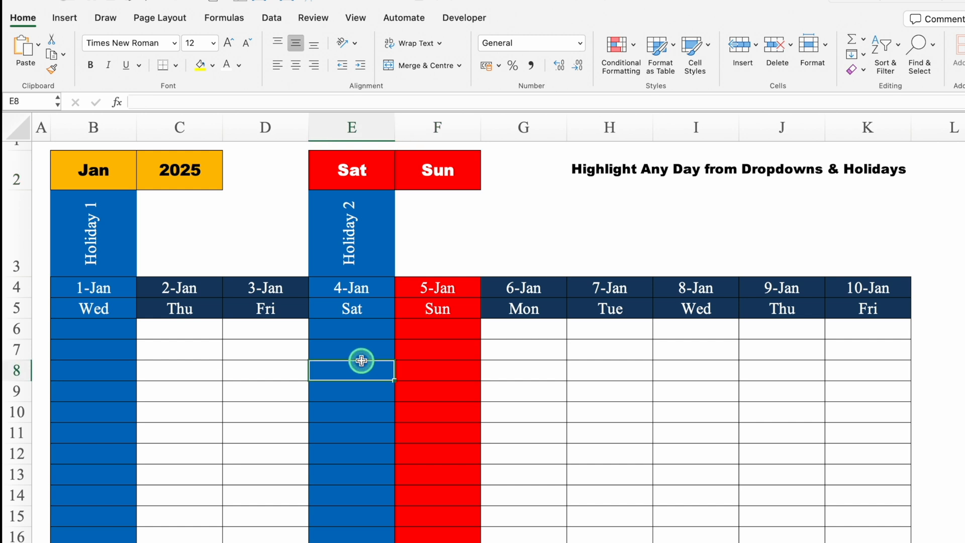
{"action": "left_click", "coordinate": [615, 50]}
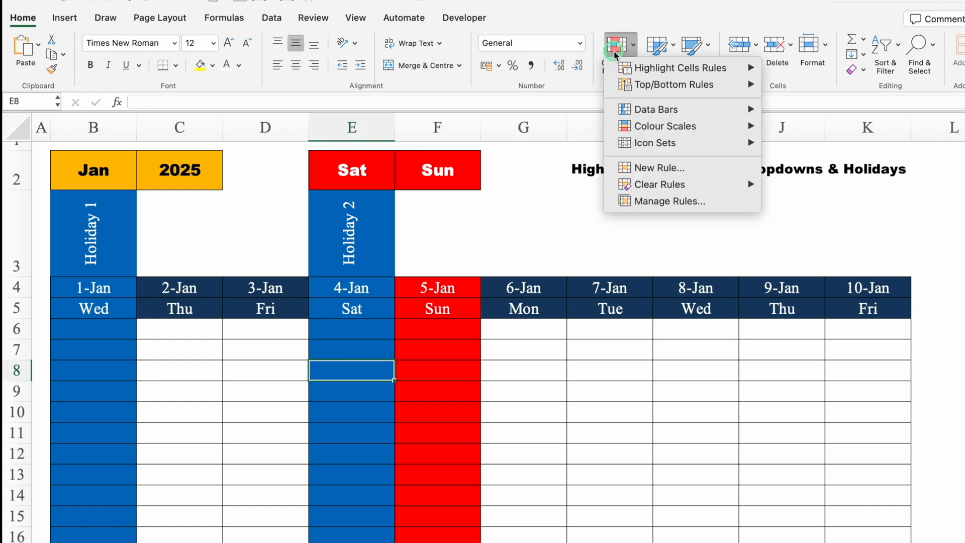
{"action": "left_click", "coordinate": [623, 199]}
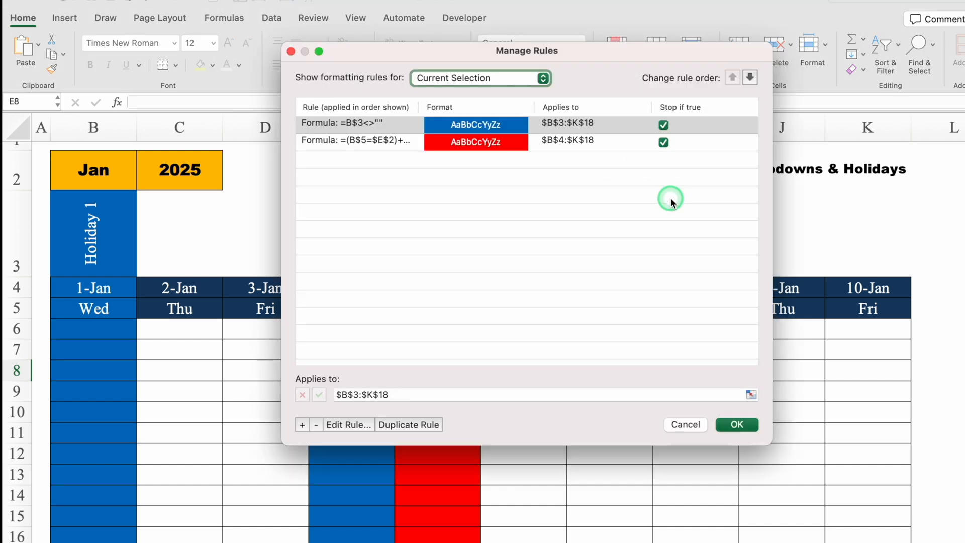
{"action": "left_click_drag", "start_coordinate": [410, 56], "coordinate": [617, 158]}
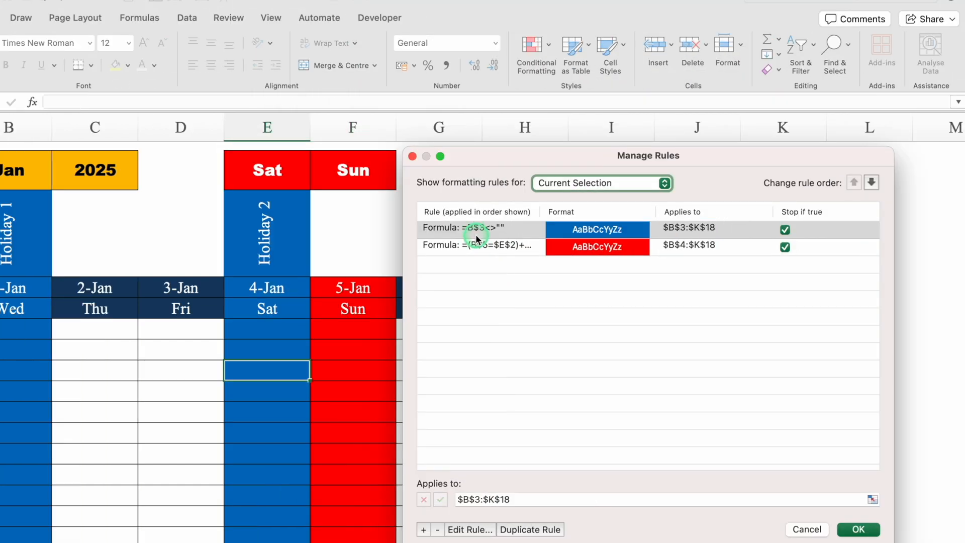
{"action": "left_click", "coordinate": [497, 246]}
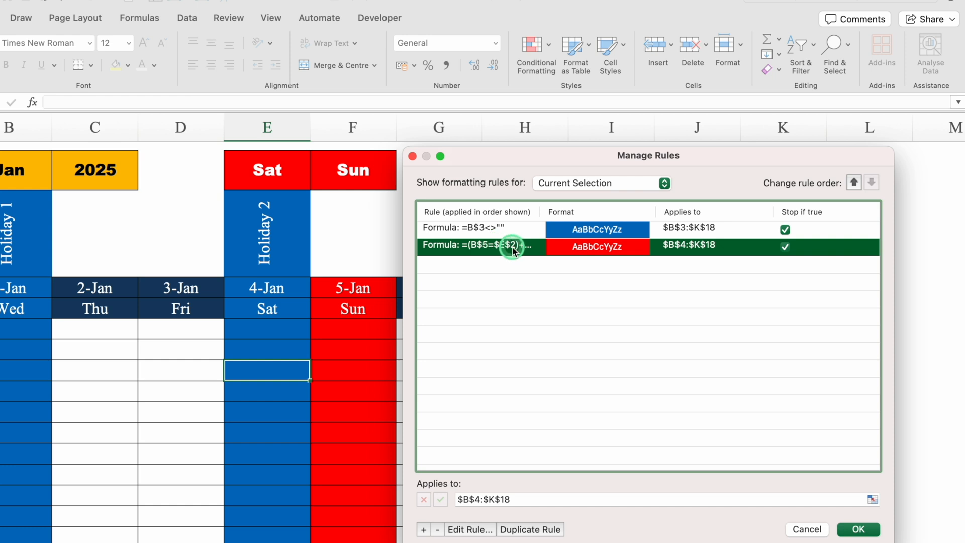
{"action": "left_click", "coordinate": [510, 230]}
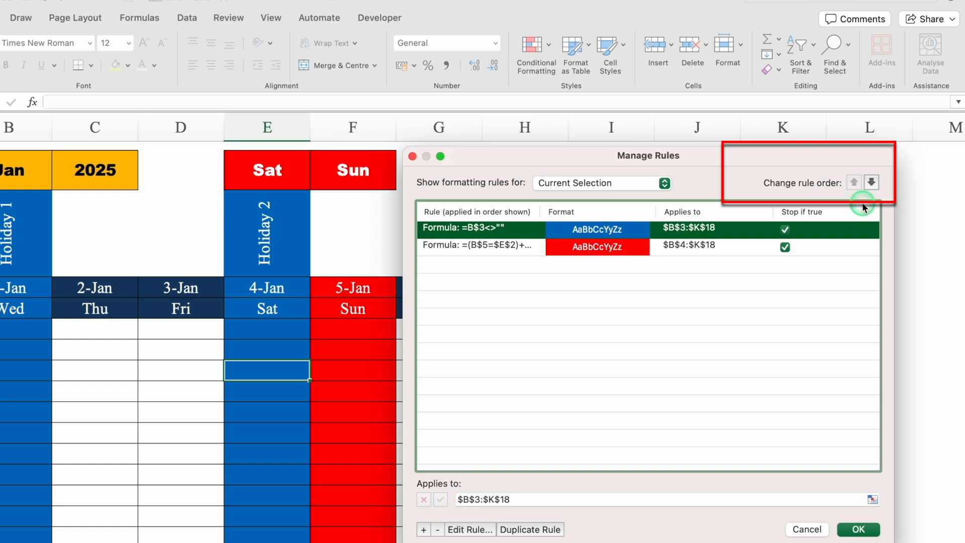
{"action": "left_click", "coordinate": [669, 248]}
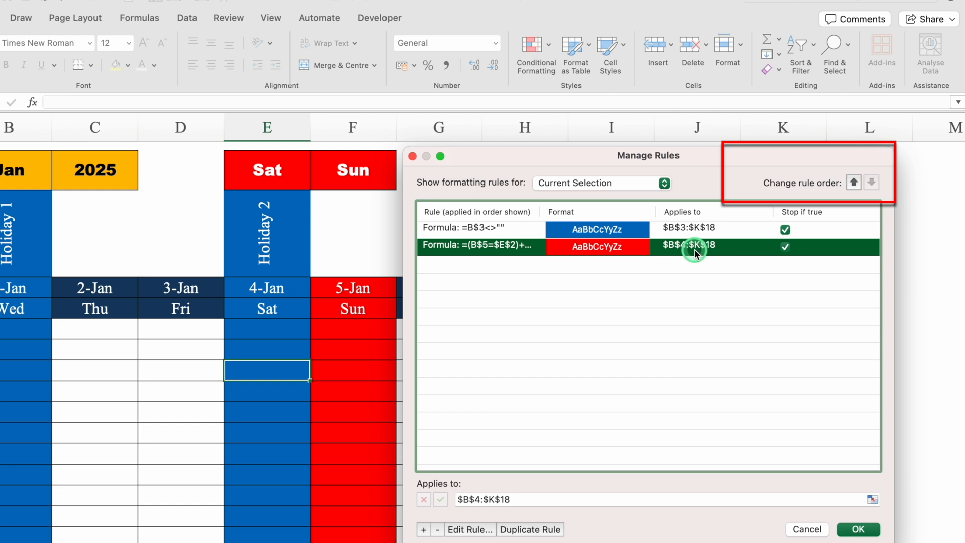
{"action": "left_click", "coordinate": [853, 184]}
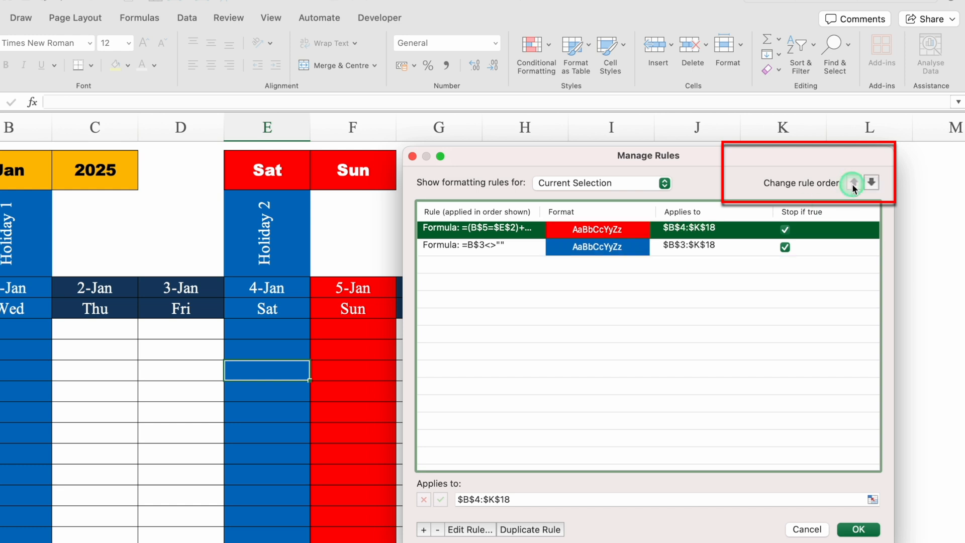
{"action": "left_click", "coordinate": [861, 529]}
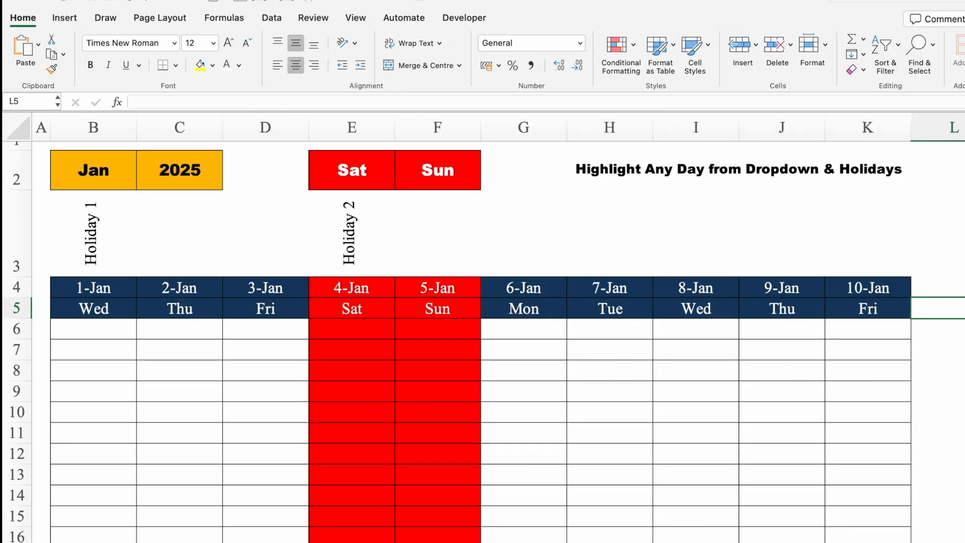
Test the weekday highlighting on the next table by setting E2 to None and then back to Sat
{"action": "left_click", "coordinate": [389, 181]}
{"action": "left_click", "coordinate": [400, 183]}
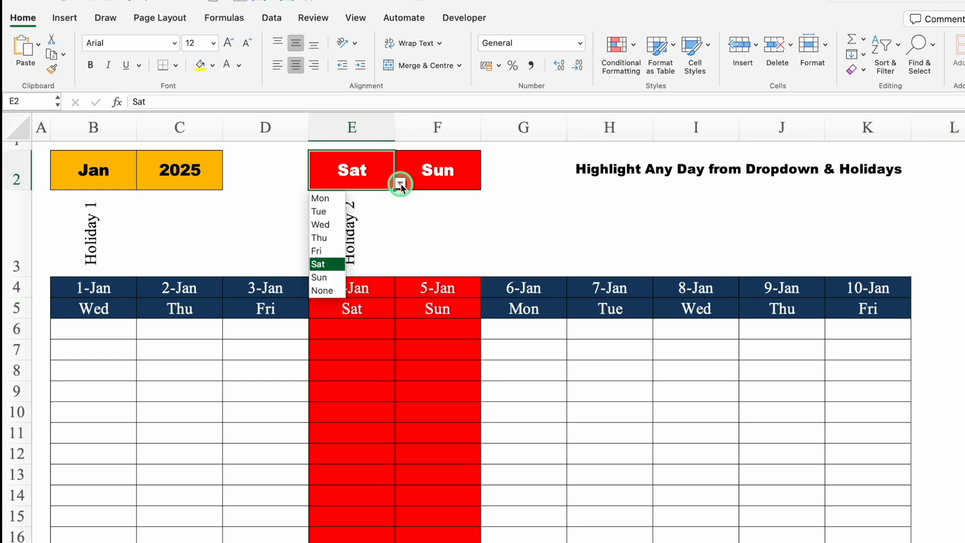
{"action": "left_click", "coordinate": [324, 289]}
{"action": "left_click", "coordinate": [400, 183]}
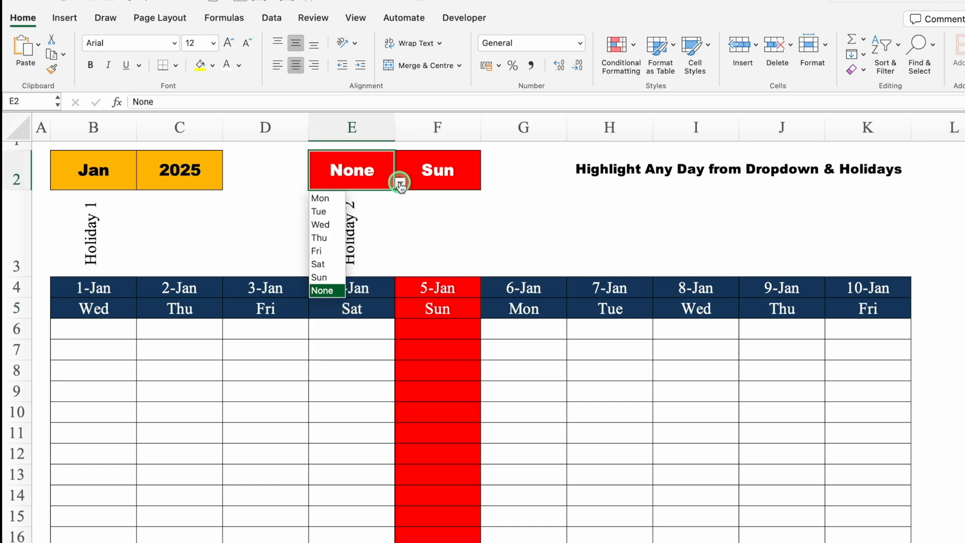
{"action": "left_click", "coordinate": [329, 263]}
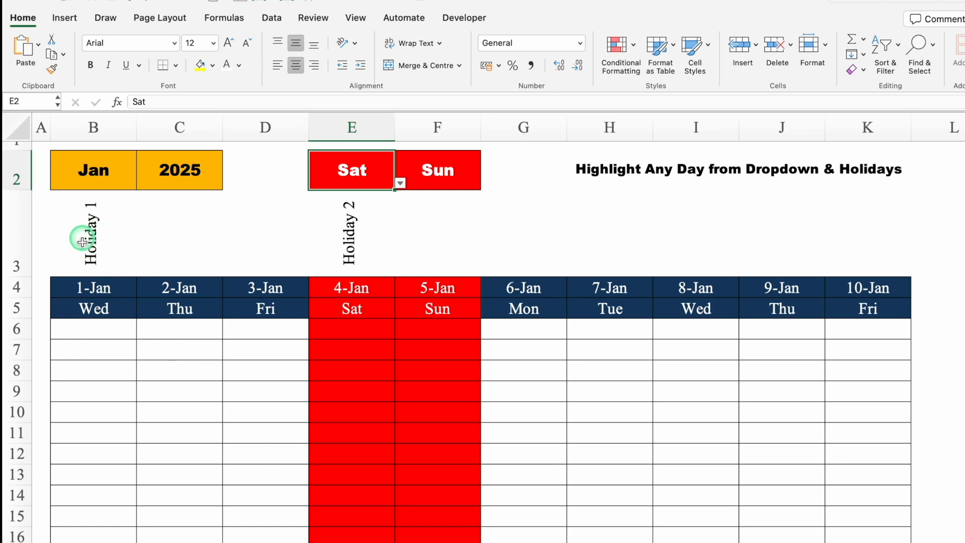
Start a Classic conditional formatting rule for the holiday name cells B3:K3 that uses a formula to determine which cells to format
{"action": "left_click_drag", "start_coordinate": [86, 246], "coordinate": [847, 233]}
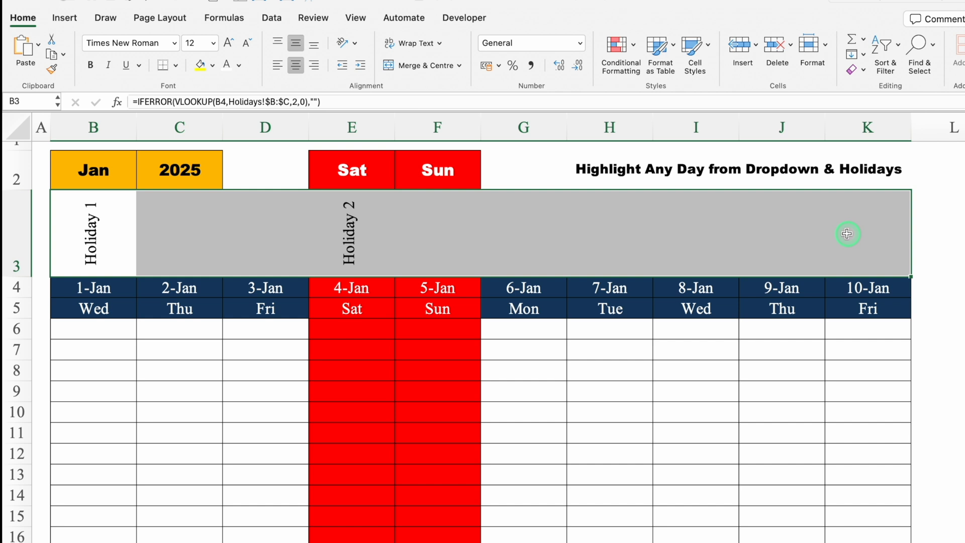
{"action": "left_click", "coordinate": [618, 47]}
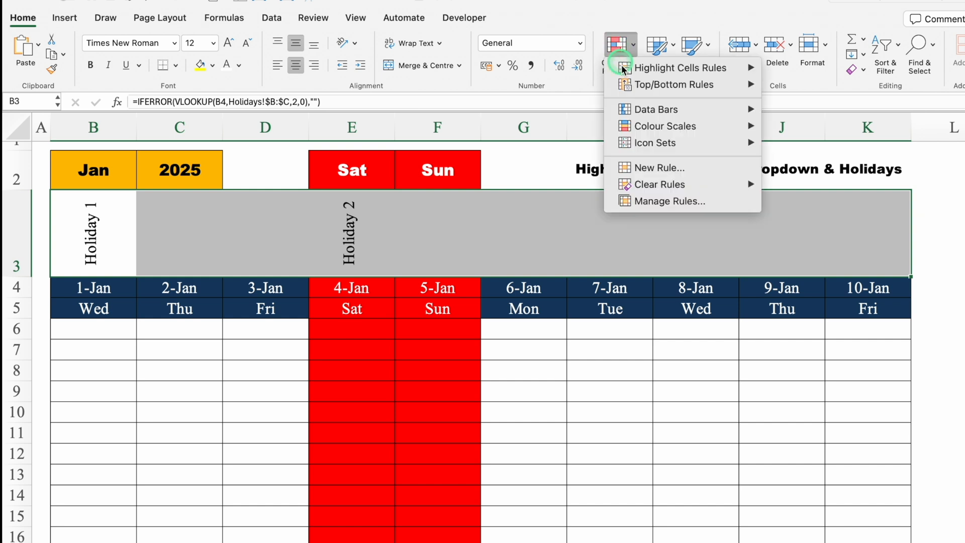
{"action": "left_click", "coordinate": [659, 171]}
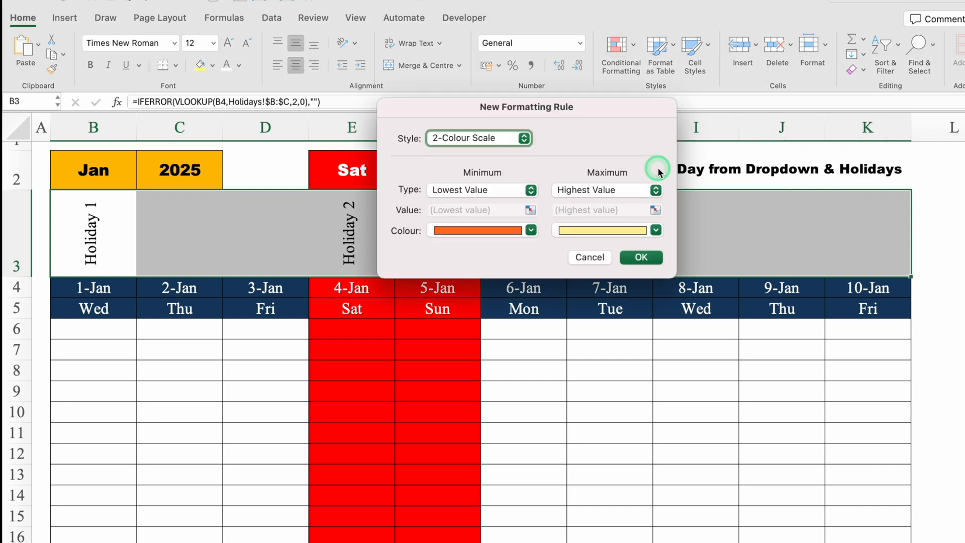
{"action": "left_click", "coordinate": [525, 138]}
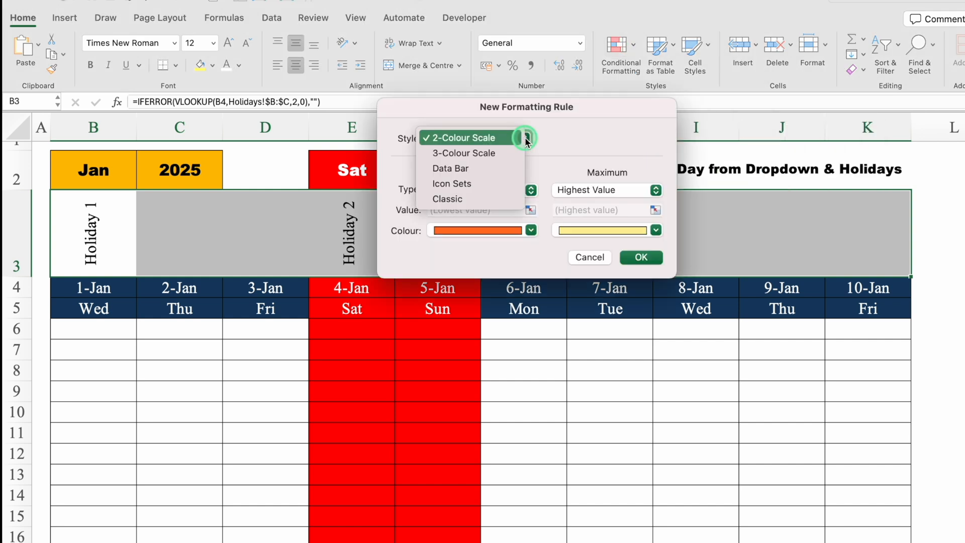
{"action": "left_click", "coordinate": [481, 198]}
{"action": "left_click", "coordinate": [530, 176]}
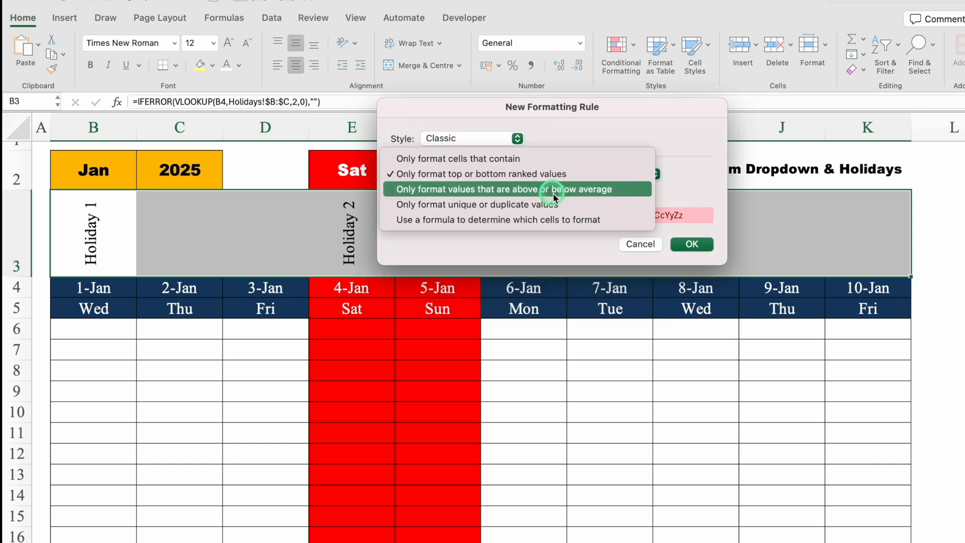
{"action": "left_click", "coordinate": [576, 219]}
{"action": "left_click_drag", "start_coordinate": [552, 106], "coordinate": [552, 324]}
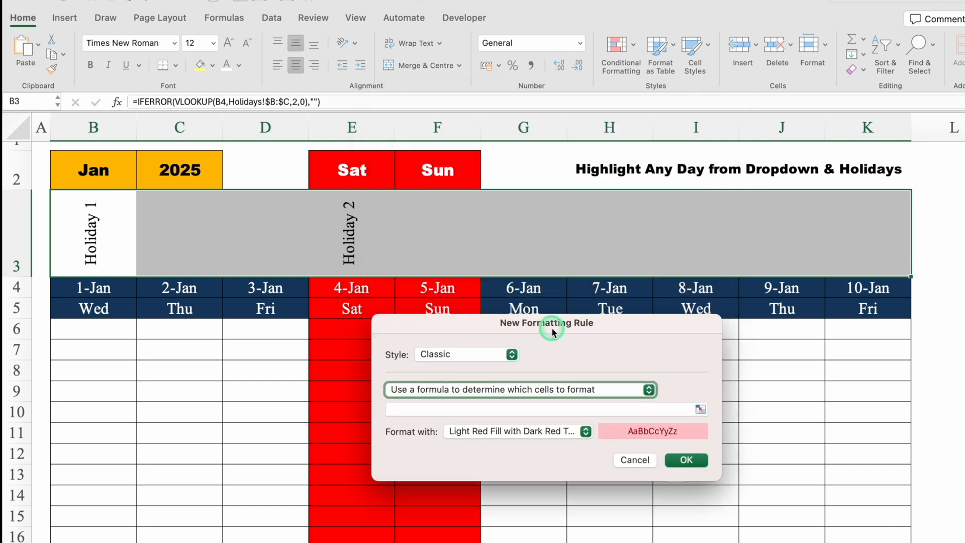
Enter =B$3<>"" as the rule's formula, keeping only the row reference absolute
{"action": "type", "text": "="}
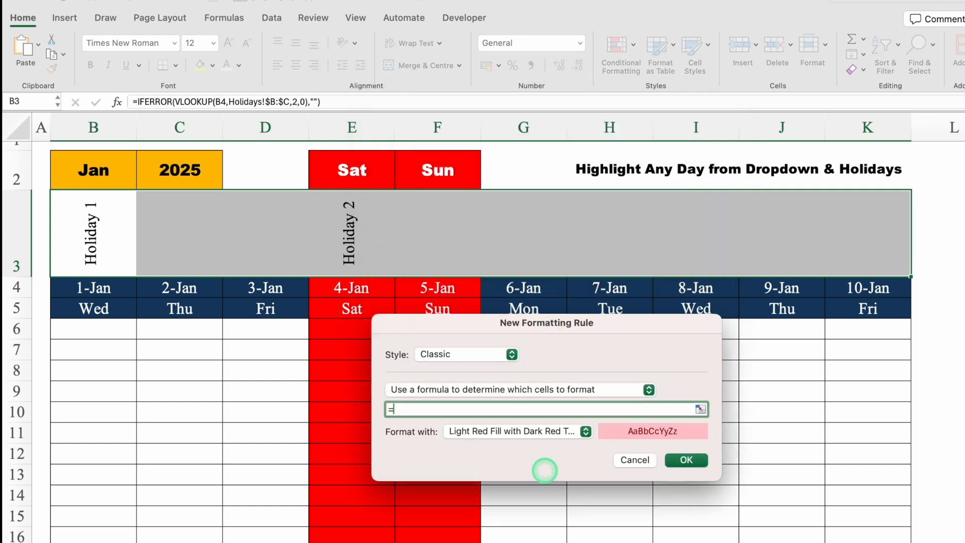
{"action": "left_click", "coordinate": [103, 236]}
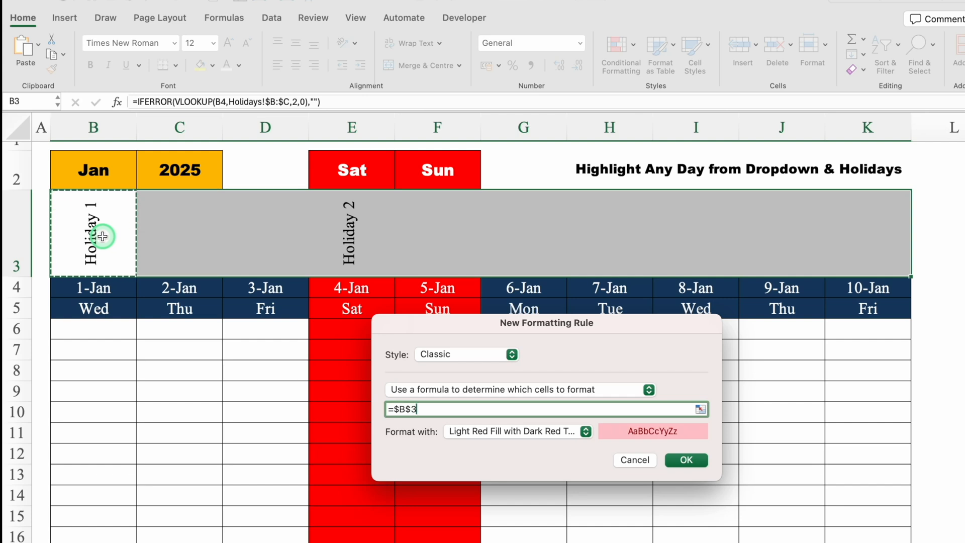
{"action": "left_click", "coordinate": [412, 412]}
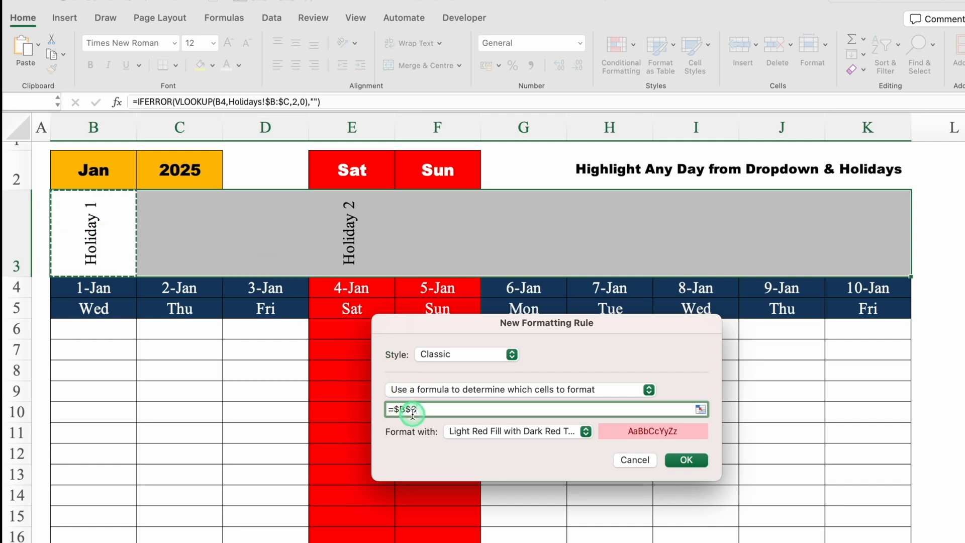
{"action": "left_click", "coordinate": [398, 411]}
{"action": "key", "text": "BackSpace"}
{"action": "left_click", "coordinate": [425, 409]}
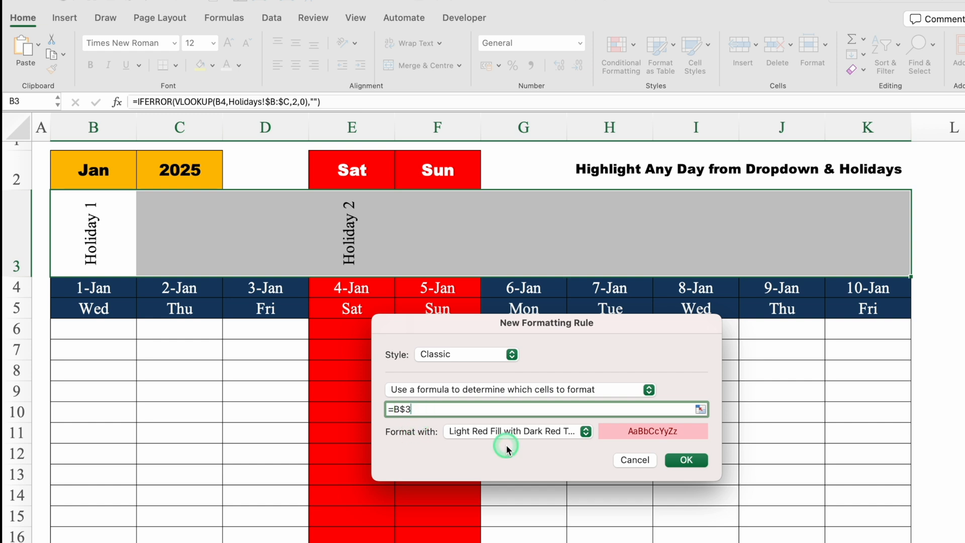
{"action": "type", "text": "<>"}
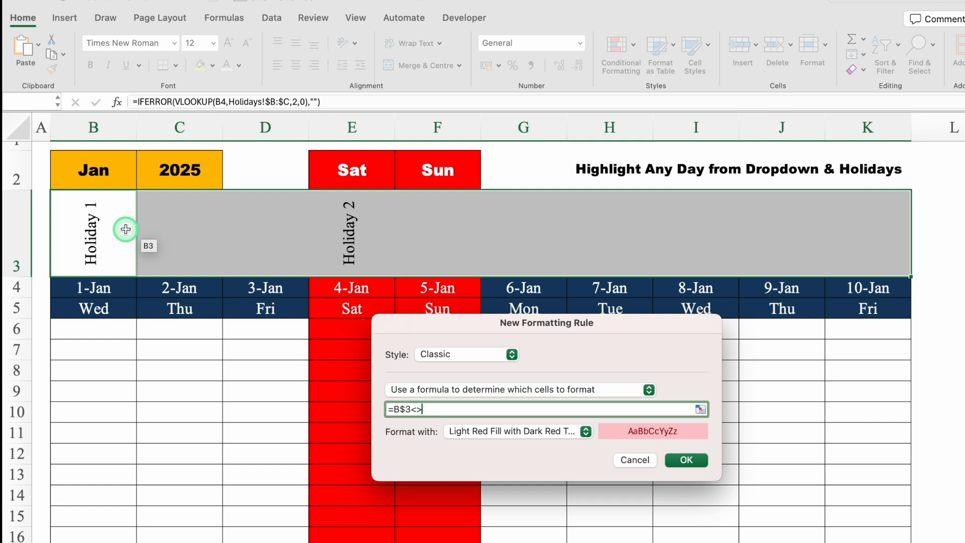
{"action": "type", "text": "\"\""}
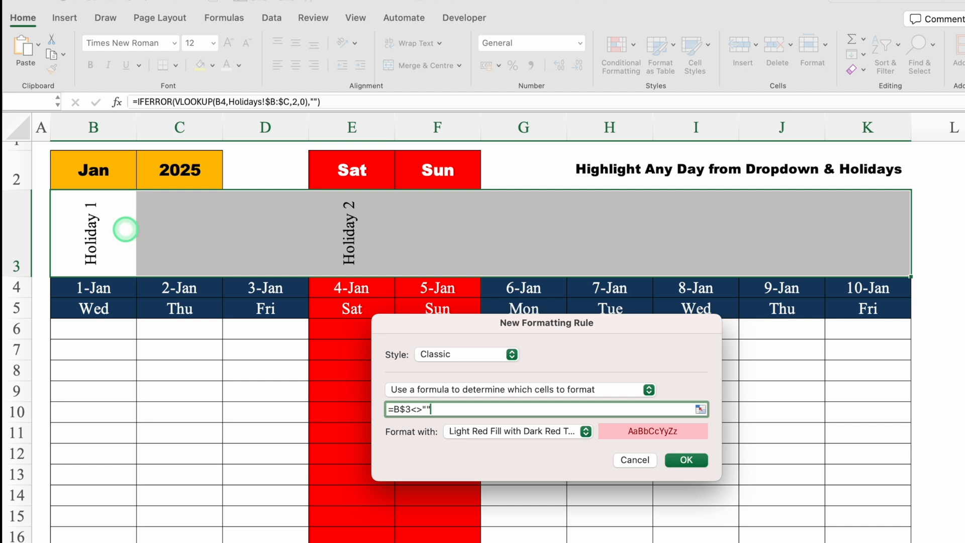
Choose a custom format for the holiday name rule and set its background colour to standard green
{"action": "left_click_drag", "start_coordinate": [635, 329], "coordinate": [628, 176]}
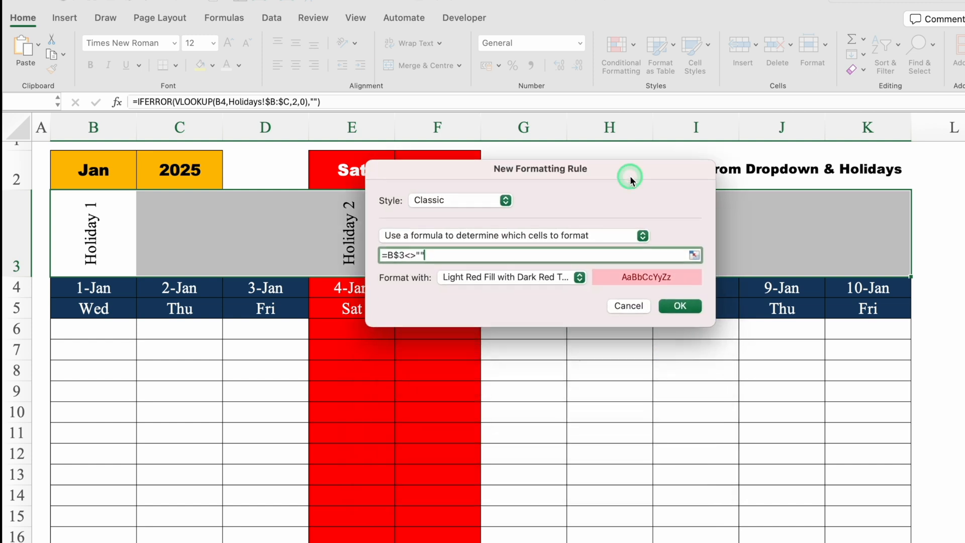
{"action": "left_click", "coordinate": [580, 277]}
{"action": "left_click", "coordinate": [507, 368]}
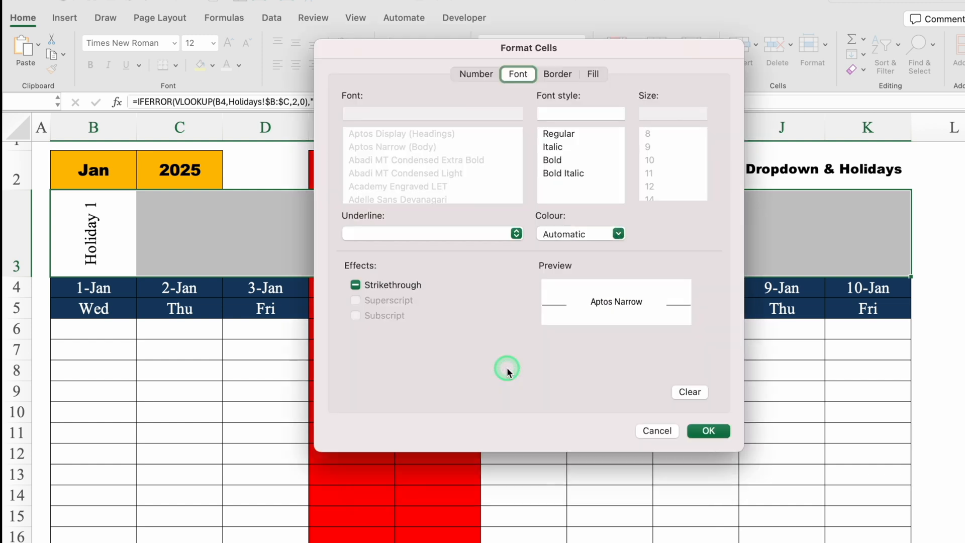
{"action": "left_click", "coordinate": [593, 74]}
{"action": "left_click", "coordinate": [486, 126]}
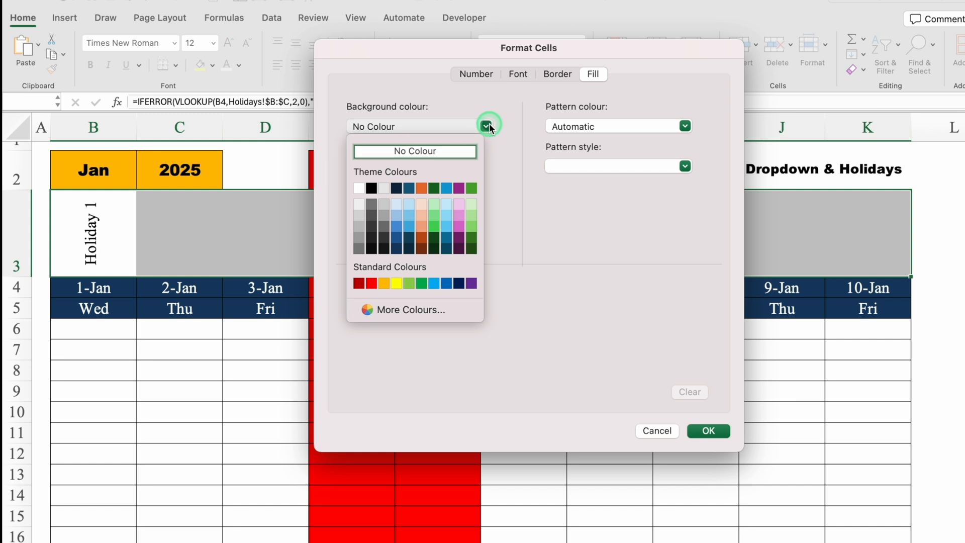
{"action": "left_click", "coordinate": [422, 283]}
Give the rule's format a white font and an outline border, and apply the rule to B3:K3
{"action": "left_click", "coordinate": [519, 74]}
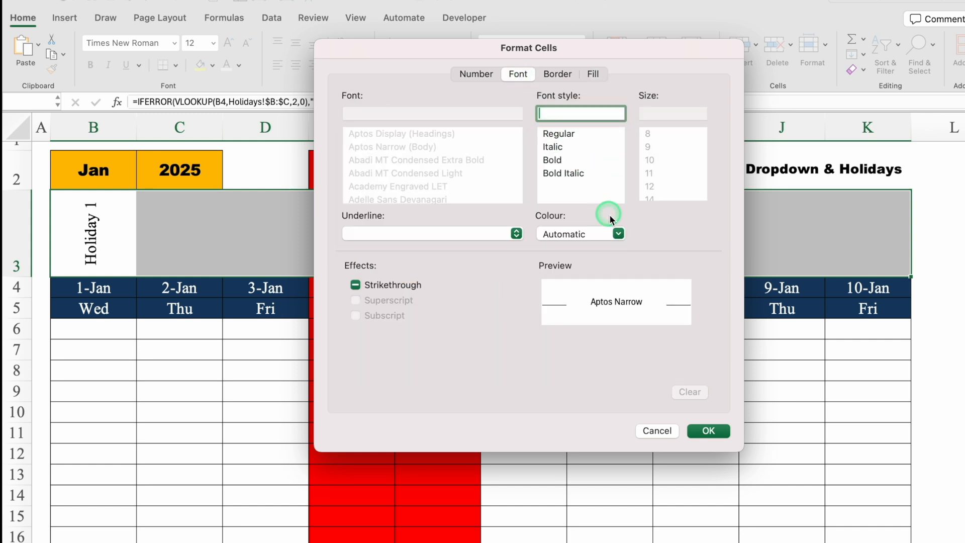
{"action": "left_click", "coordinate": [618, 233]}
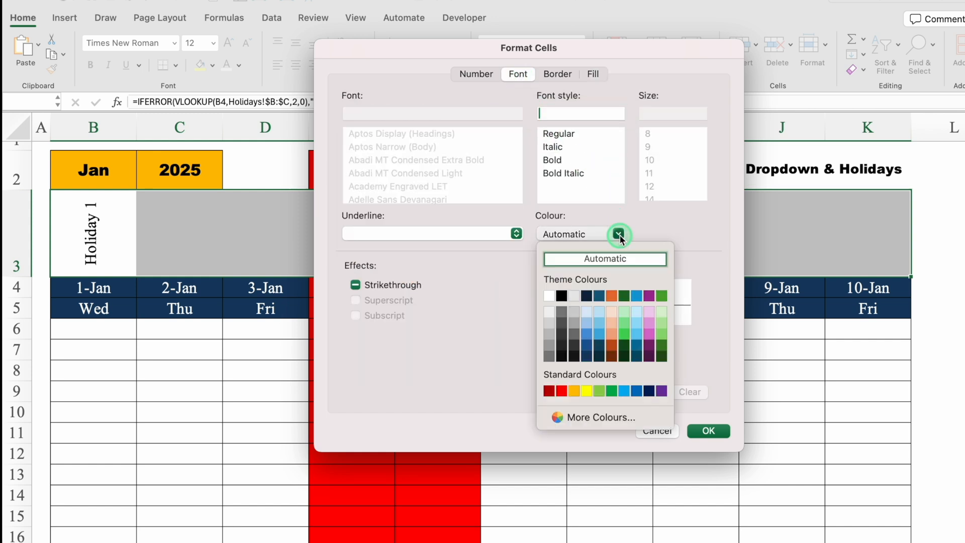
{"action": "left_click", "coordinate": [549, 296]}
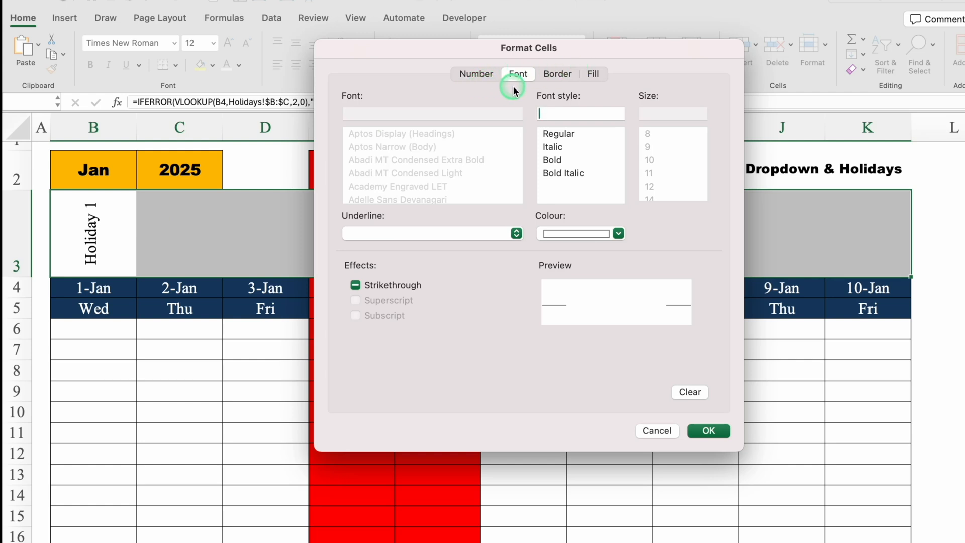
{"action": "left_click", "coordinate": [565, 74]}
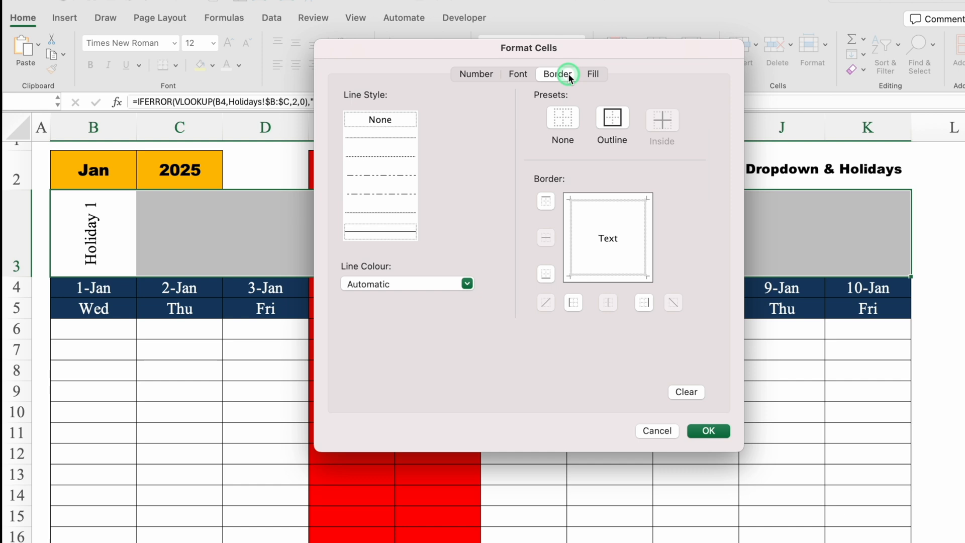
{"action": "left_click", "coordinate": [612, 121]}
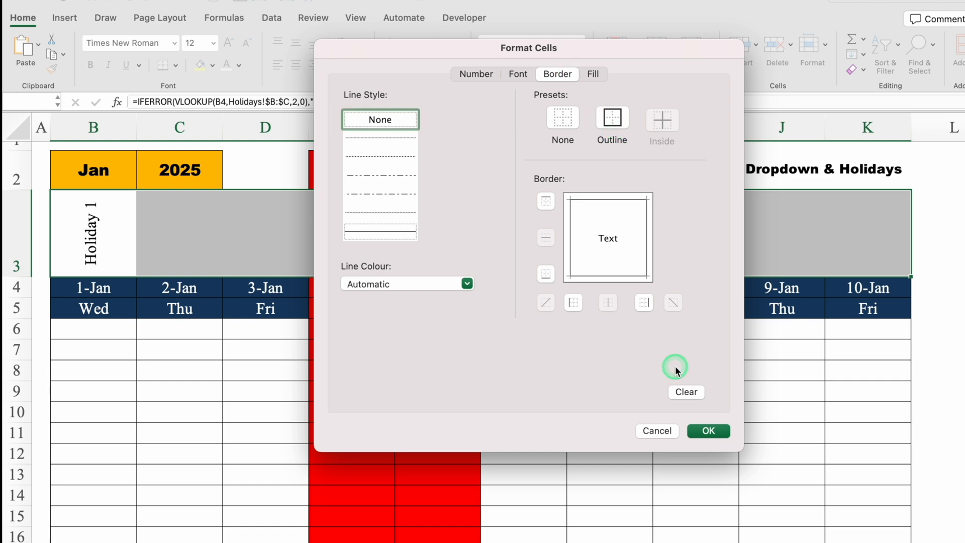
{"action": "left_click", "coordinate": [713, 432]}
{"action": "left_click", "coordinate": [682, 303]}
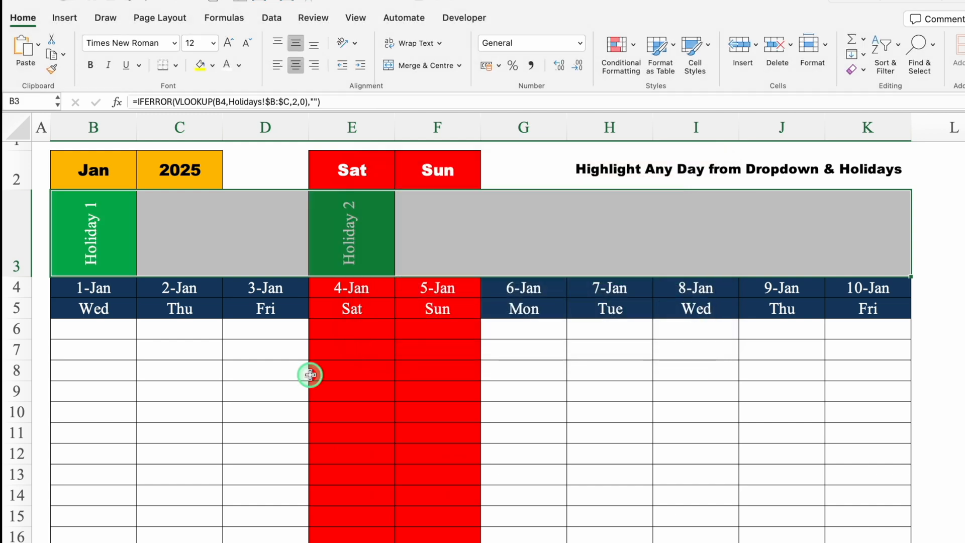
Test the holiday name highlighting by switching the month in B2 to Feb and back to Jan
{"action": "left_click", "coordinate": [102, 170]}
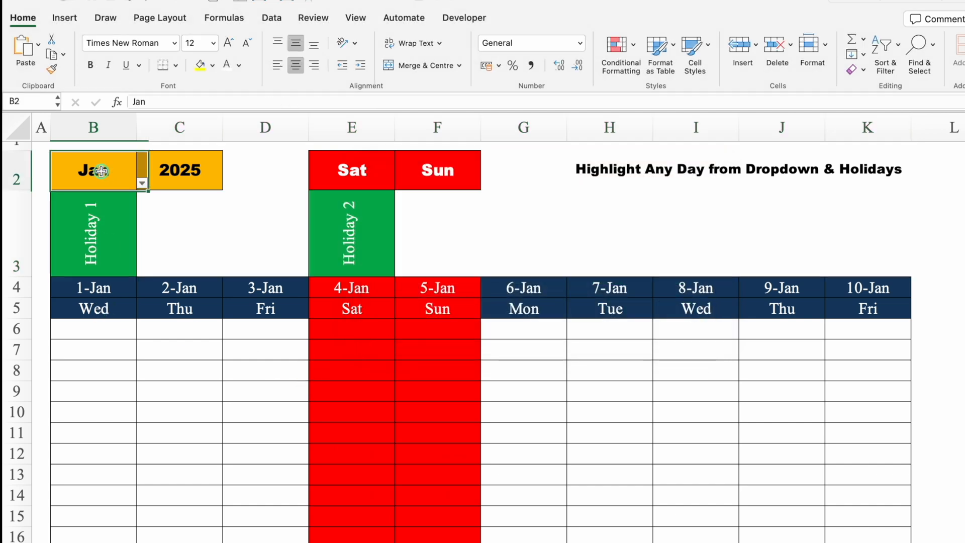
{"action": "left_click", "coordinate": [143, 184]}
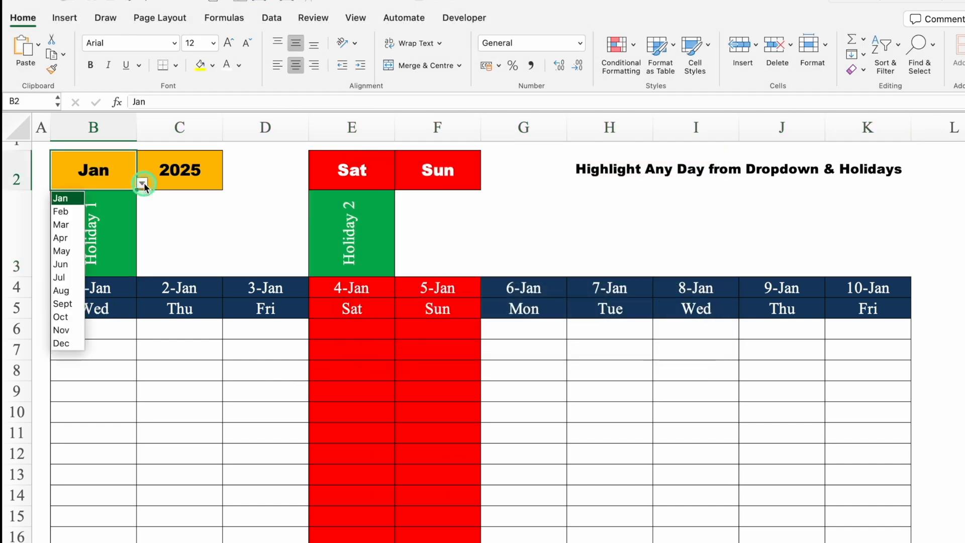
{"action": "left_click", "coordinate": [68, 213]}
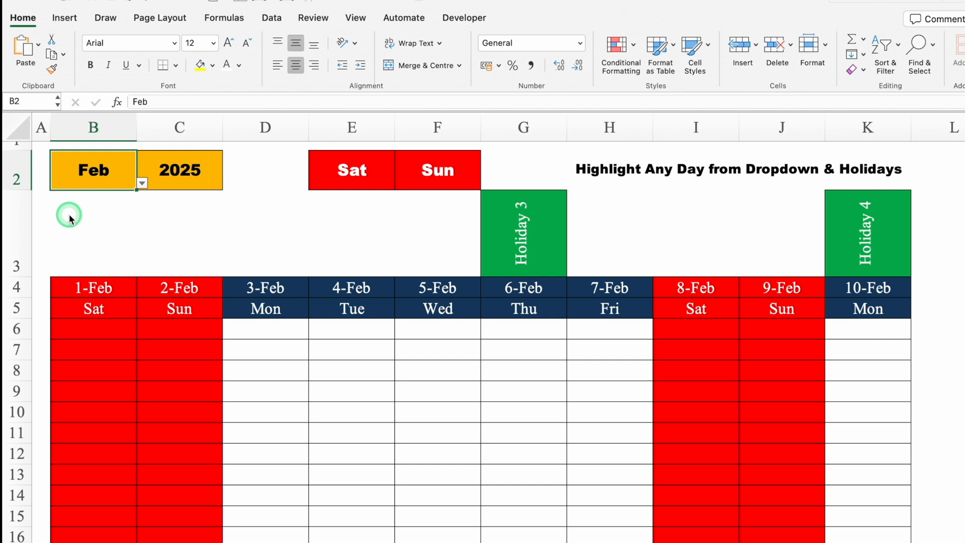
{"action": "left_click", "coordinate": [143, 183]}
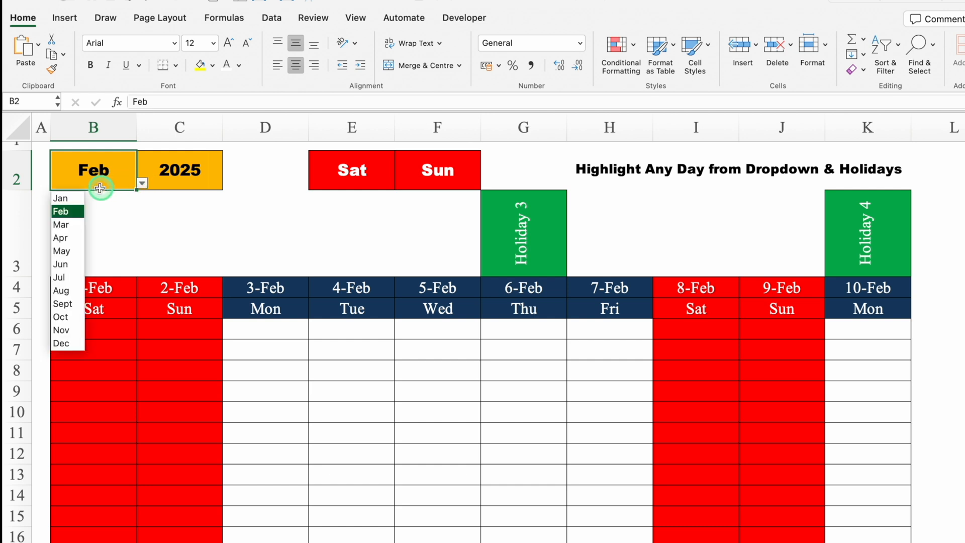
{"action": "left_click", "coordinate": [75, 200]}
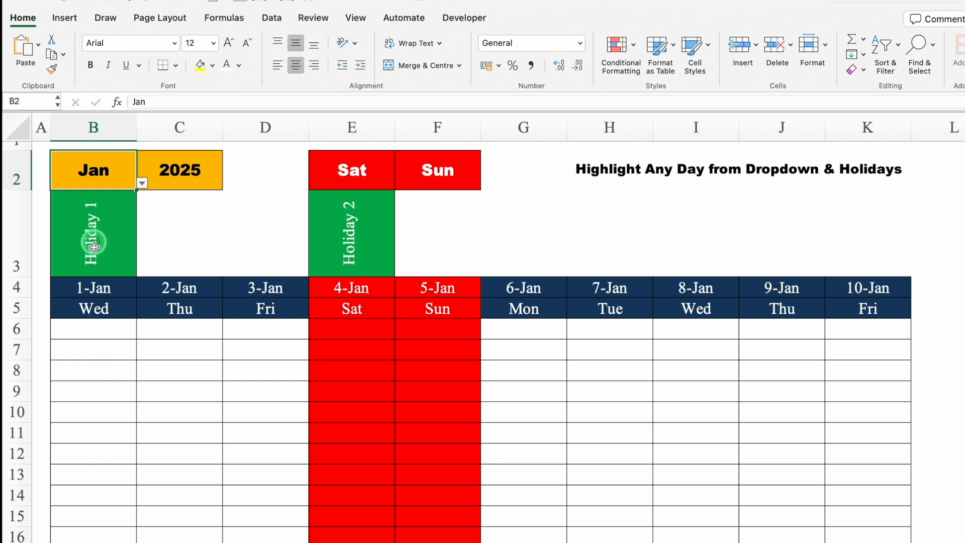
Start a Classic conditional formatting rule for the date table from B4 across to column K, using a formula to determine which cells to format
{"action": "mouse_move", "coordinate": [95, 326]}
{"action": "left_mouse_down"}
{"action": "mouse_move", "coordinate": [192, 327]}
{"action": "mouse_move", "coordinate": [510, 367]}
{"action": "mouse_move", "coordinate": [754, 487]}
{"action": "mouse_move", "coordinate": [870, 528]}
{"action": "mouse_move", "coordinate": [874, 540]}
{"action": "left_mouse_up"}
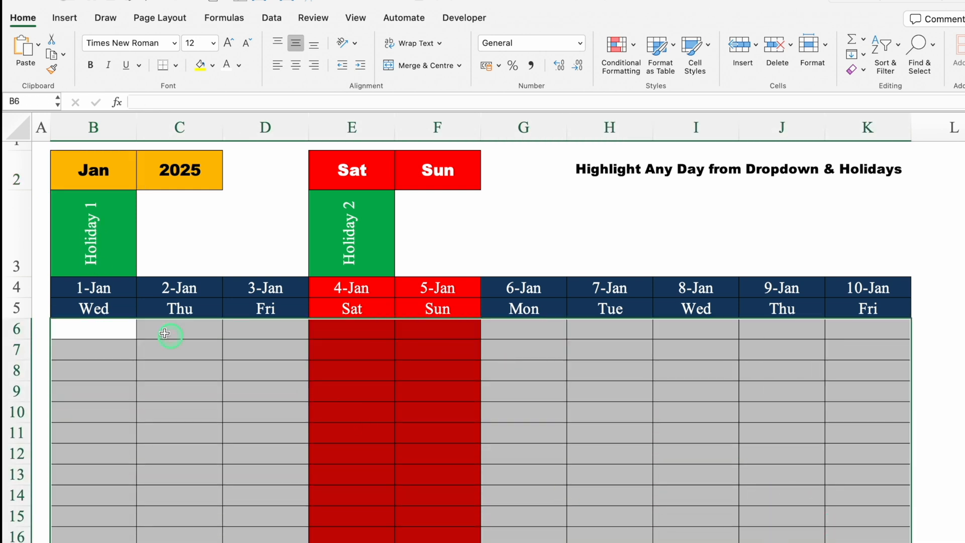
{"action": "left_click_drag", "start_coordinate": [104, 292], "coordinate": [797, 528]}
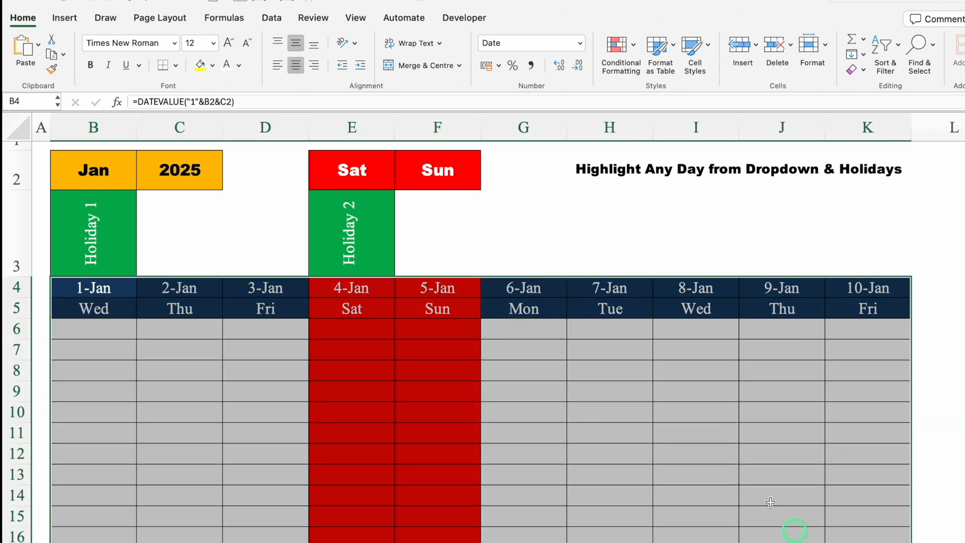
{"action": "left_click", "coordinate": [619, 46]}
{"action": "left_click", "coordinate": [646, 166]}
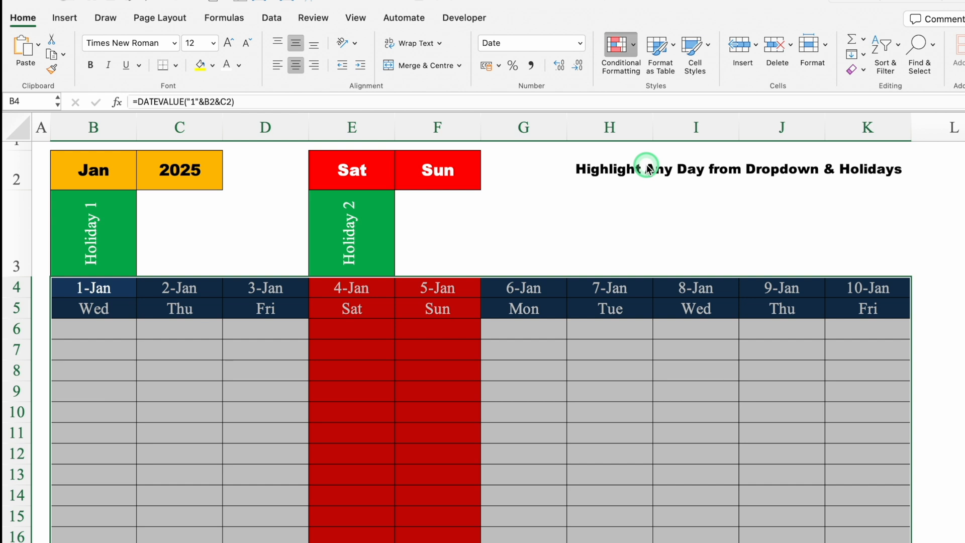
{"action": "left_click", "coordinate": [524, 138]}
{"action": "left_click", "coordinate": [490, 196]}
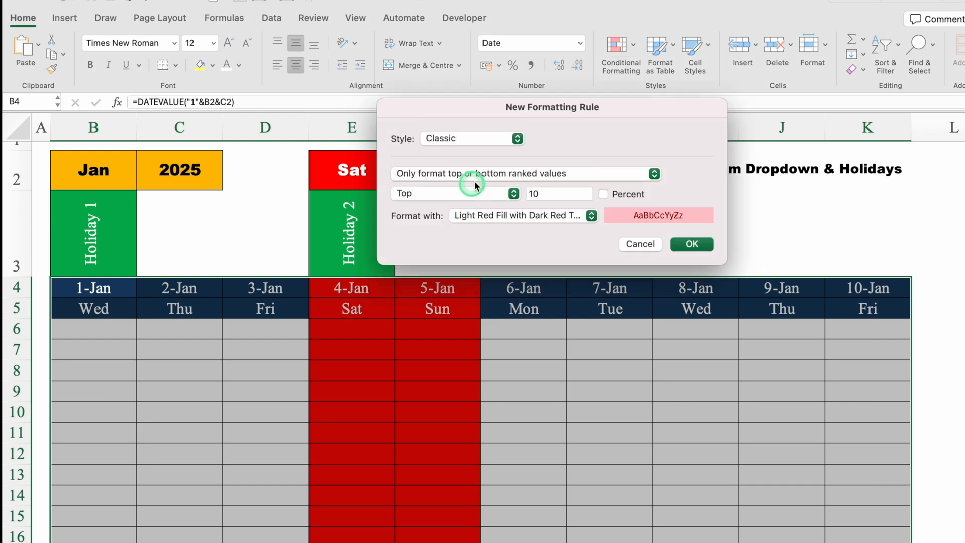
{"action": "left_click", "coordinate": [533, 174]}
{"action": "left_click", "coordinate": [547, 221]}
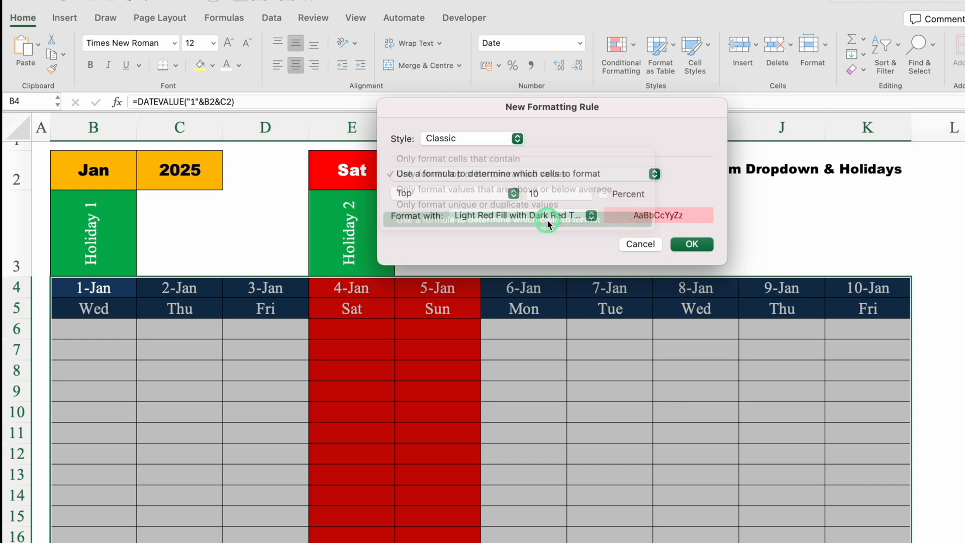
Enter =B$3<>"" as the date table rule's formula, keeping only the row reference absolute
{"action": "left_click", "coordinate": [524, 194]}
{"action": "type", "text": "="}
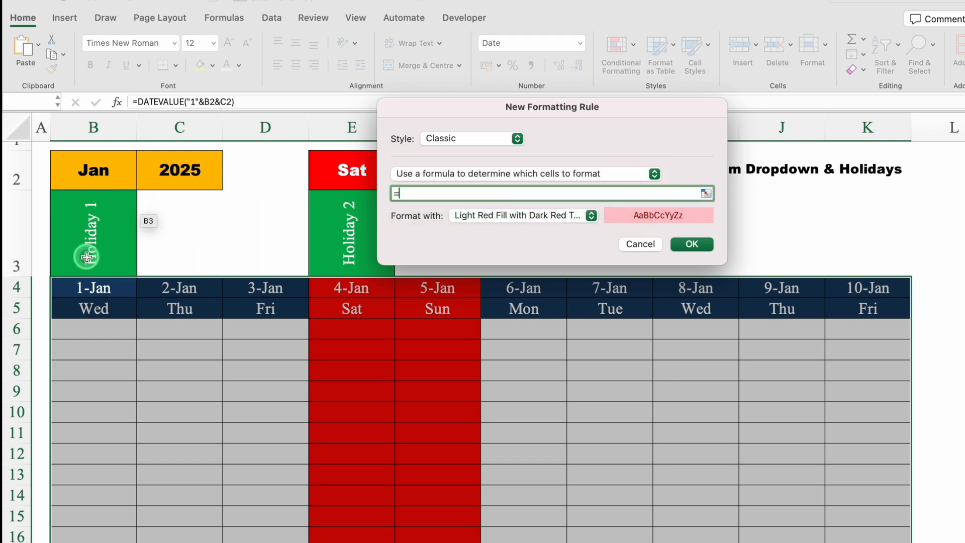
{"action": "left_click", "coordinate": [94, 225]}
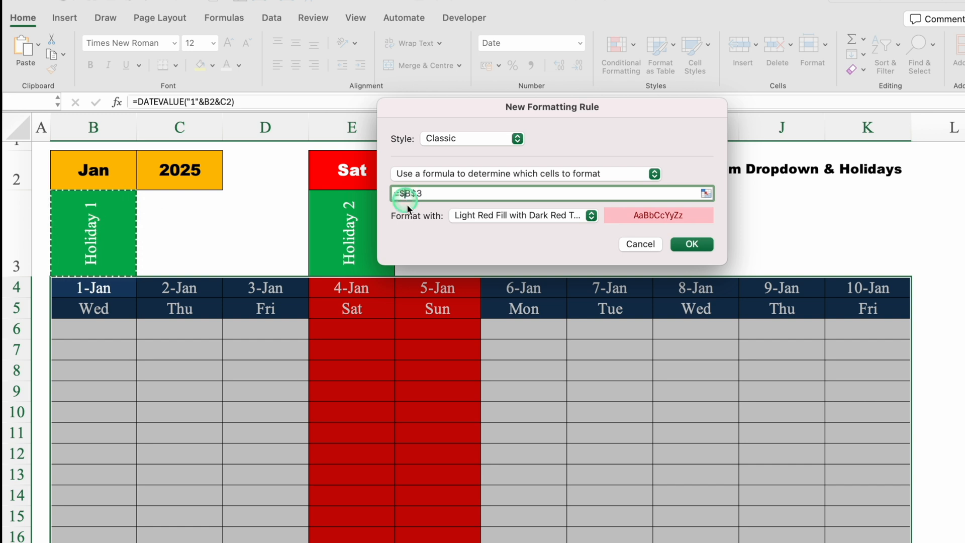
{"action": "left_click", "coordinate": [419, 245]}
{"action": "left_click", "coordinate": [432, 193]}
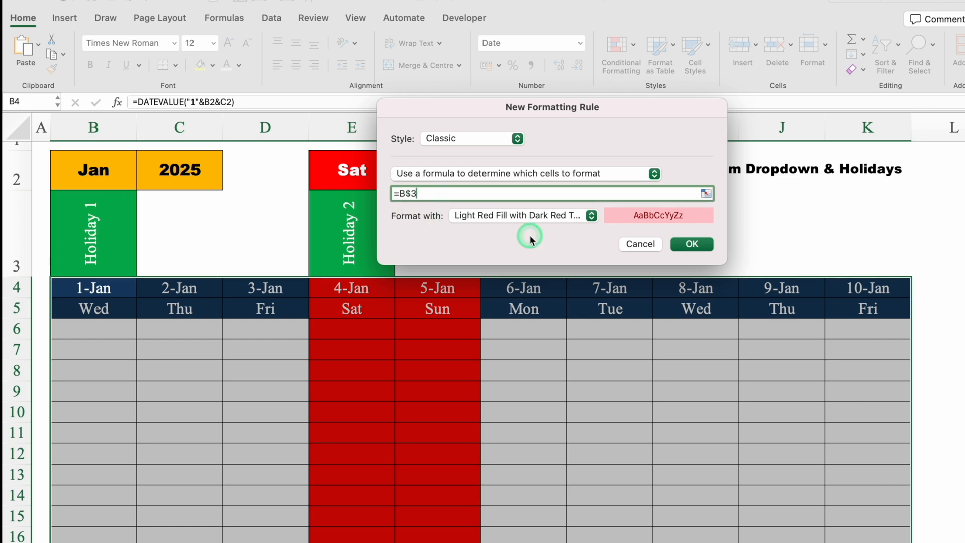
{"action": "type", "text": "<>\"\""}
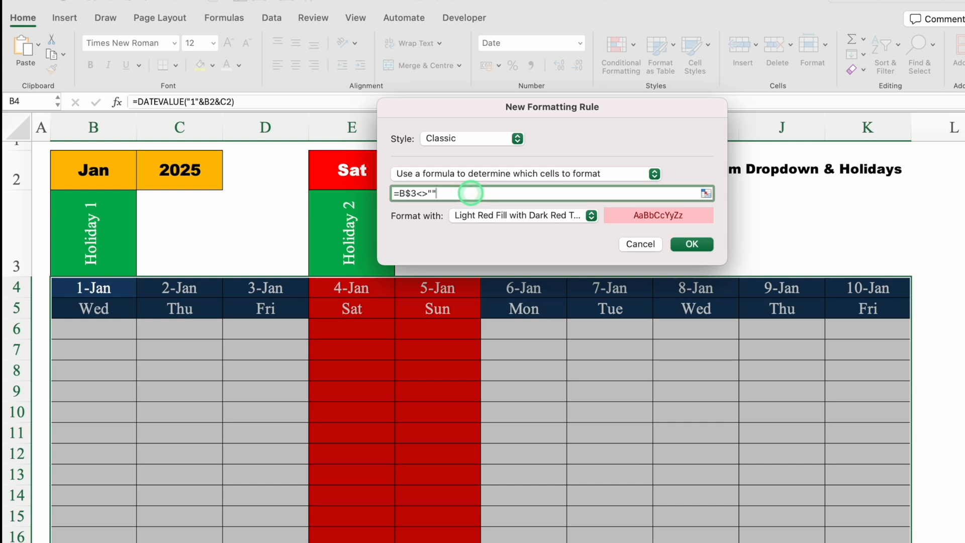
Choose a customised format for the date table rule and set its background colour to standard light blue
{"action": "left_click", "coordinate": [592, 215]}
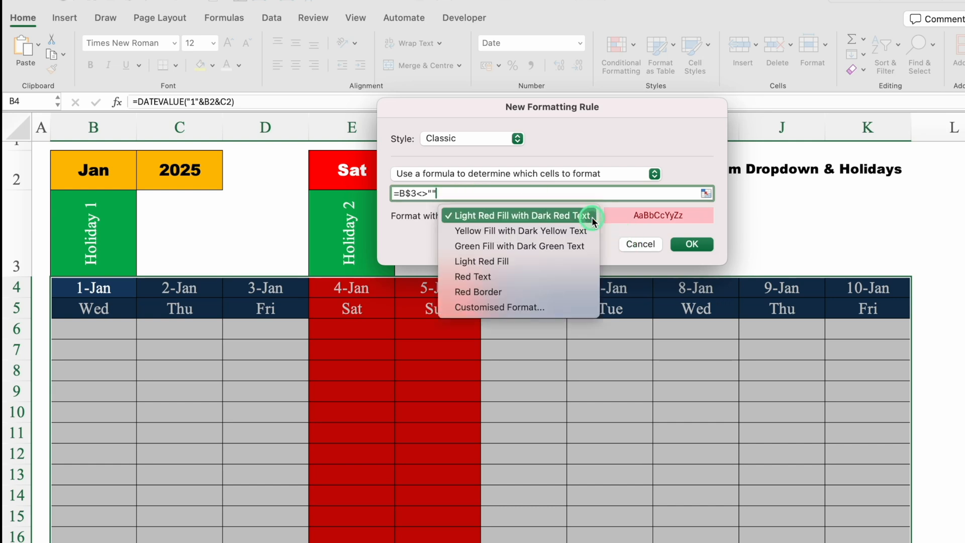
{"action": "left_click", "coordinate": [495, 306]}
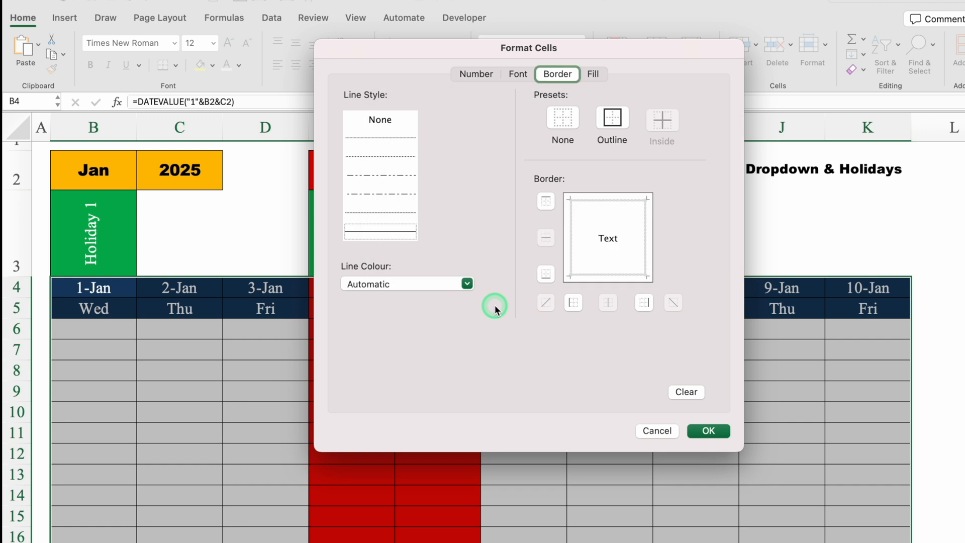
{"action": "left_click", "coordinate": [593, 75]}
{"action": "left_click", "coordinate": [486, 126]}
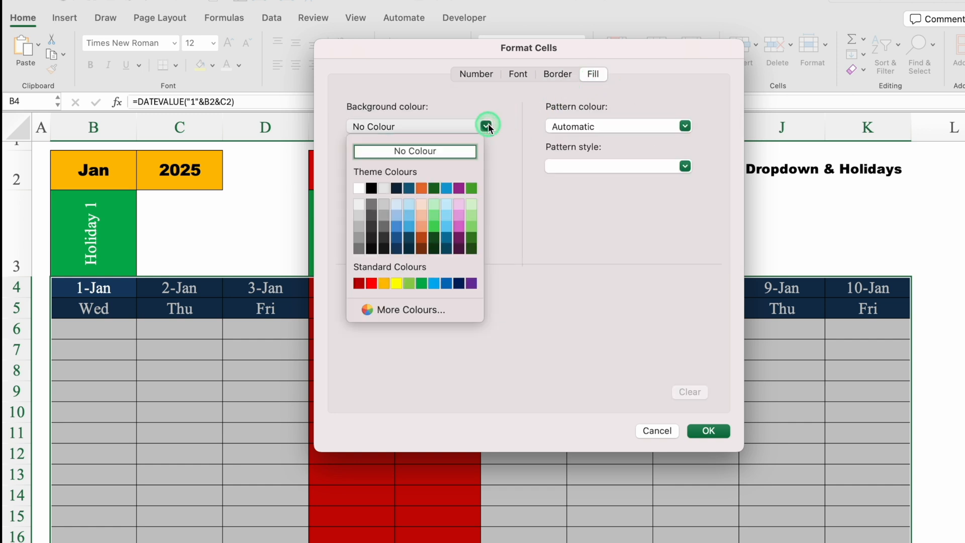
{"action": "left_click", "coordinate": [435, 284]}
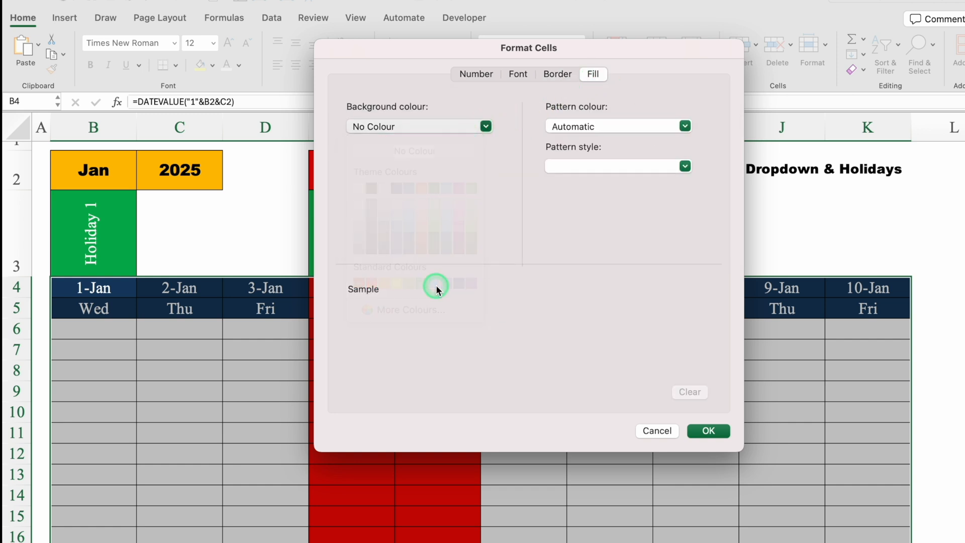
Give the rule's format a white font and apply the rule to the date table
{"action": "left_click", "coordinate": [518, 73]}
{"action": "left_click", "coordinate": [618, 234]}
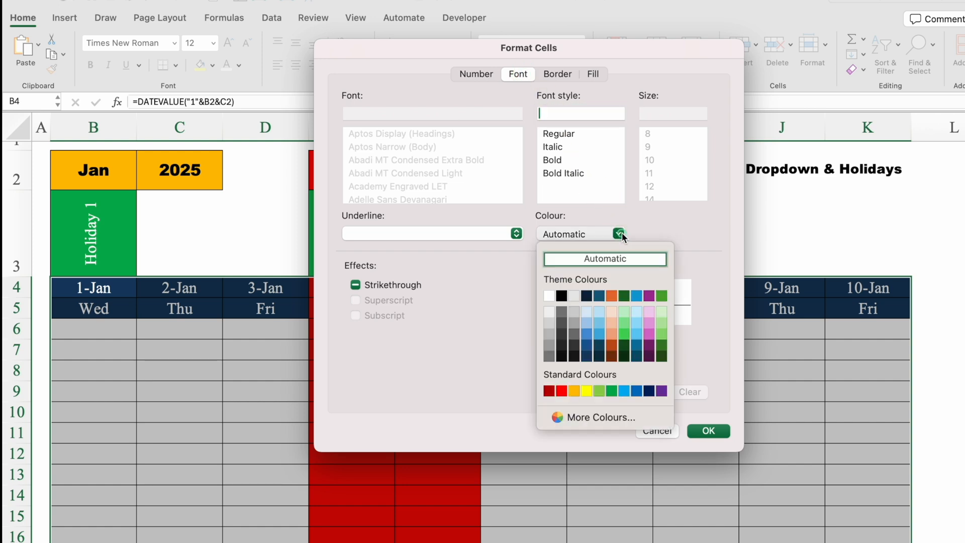
{"action": "left_click", "coordinate": [550, 294]}
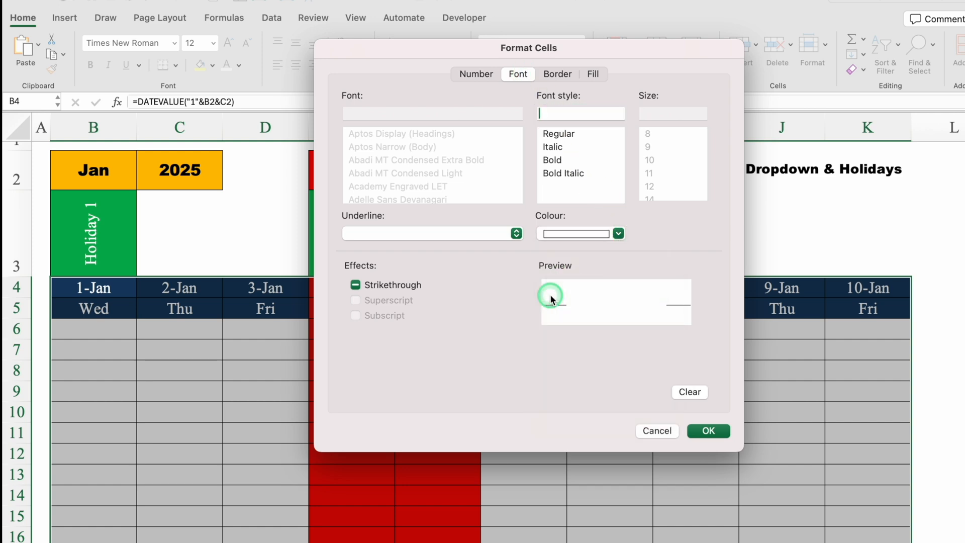
{"action": "left_click", "coordinate": [708, 428]}
{"action": "left_click", "coordinate": [687, 244]}
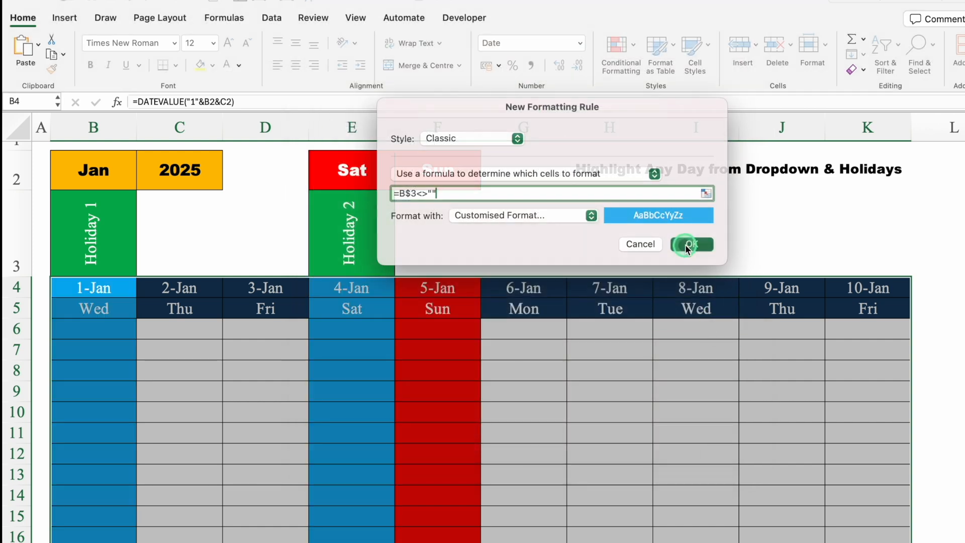
{"action": "left_click", "coordinate": [957, 411]}
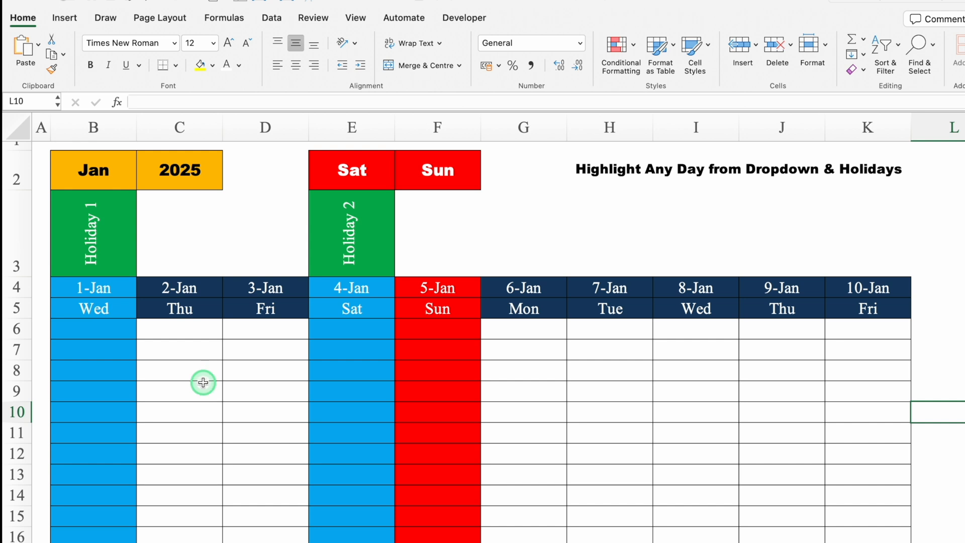
Clear the conditional formatting rules from the date and weekday header cells B4:K5 only
{"action": "left_click", "coordinate": [103, 292]}
{"action": "left_click_drag", "start_coordinate": [103, 294], "coordinate": [871, 305]}
{"action": "left_click", "coordinate": [625, 50]}
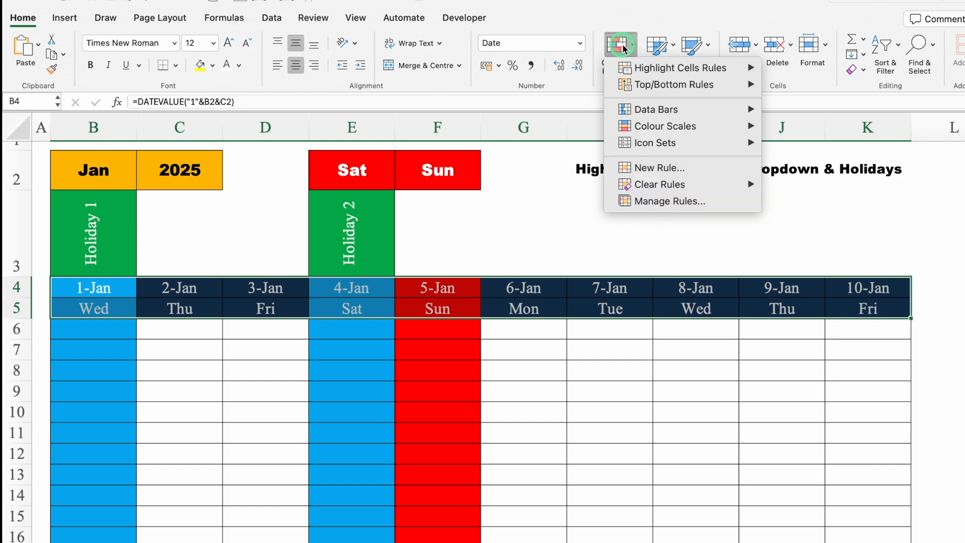
{"action": "left_click", "coordinate": [654, 185]}
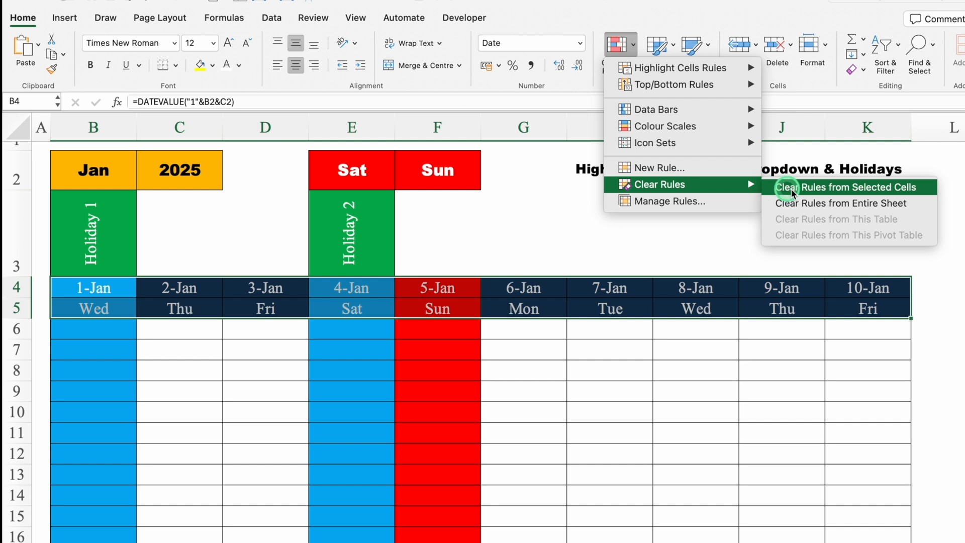
{"action": "left_click", "coordinate": [816, 192]}
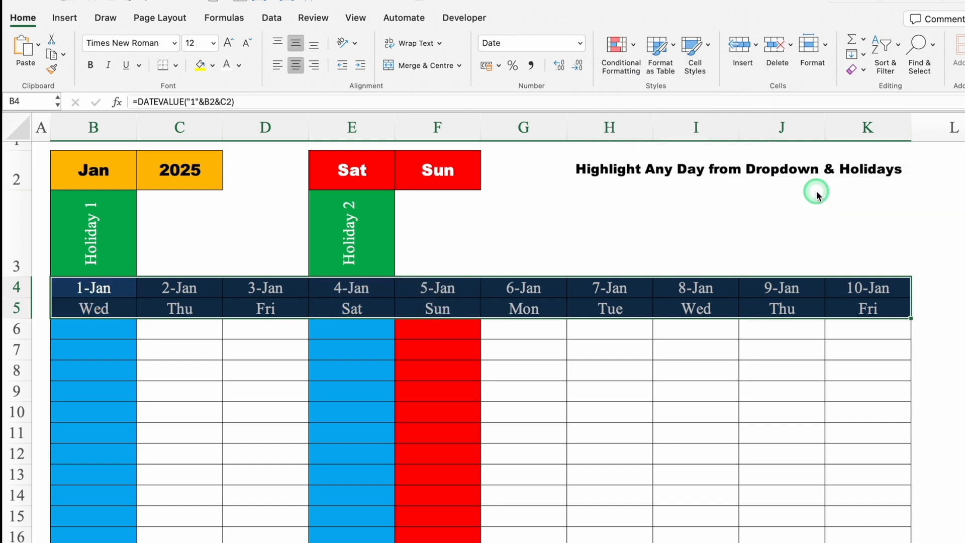
{"action": "left_click", "coordinate": [938, 391]}
Test the rules by setting the month in B2 to Feb and the first highlighted day in E2 to None
{"action": "left_click", "coordinate": [131, 177]}
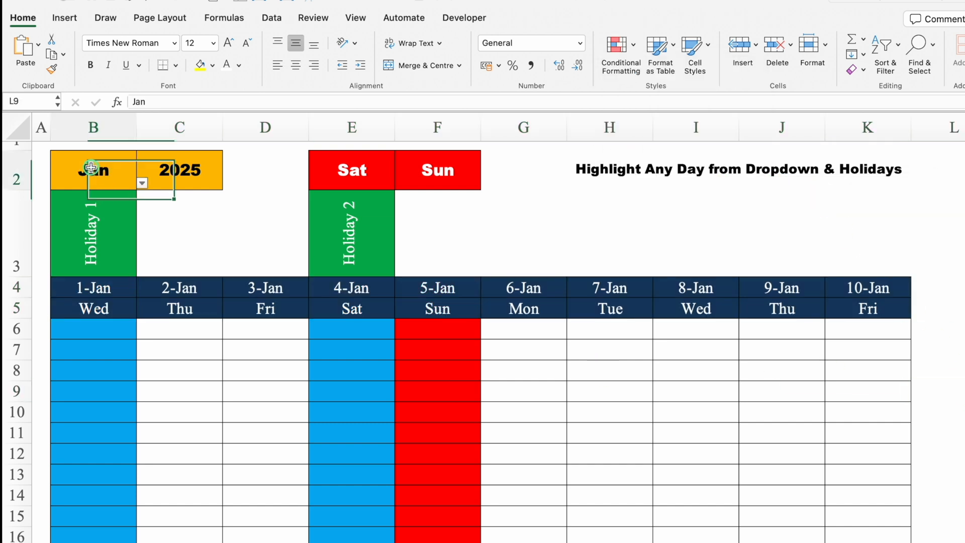
{"action": "left_click", "coordinate": [141, 184]}
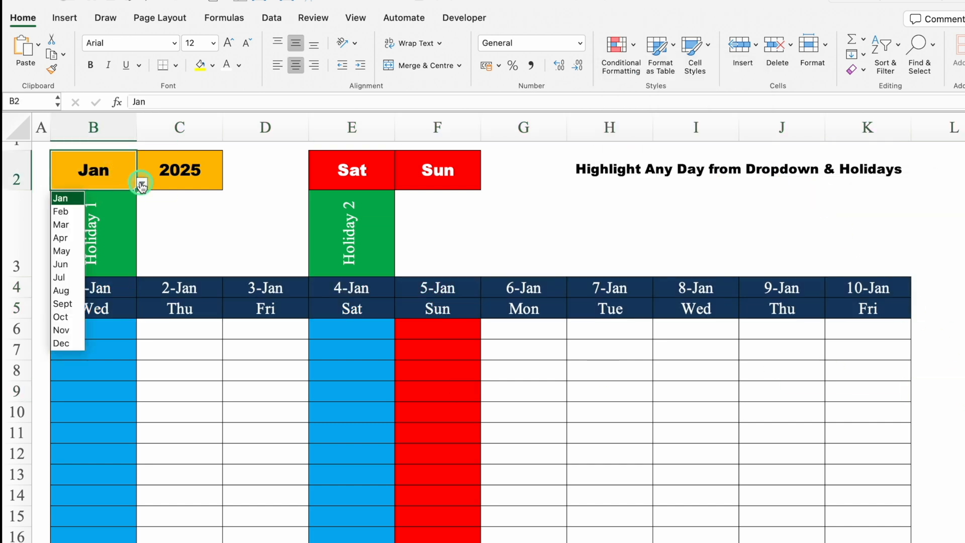
{"action": "left_click", "coordinate": [71, 211]}
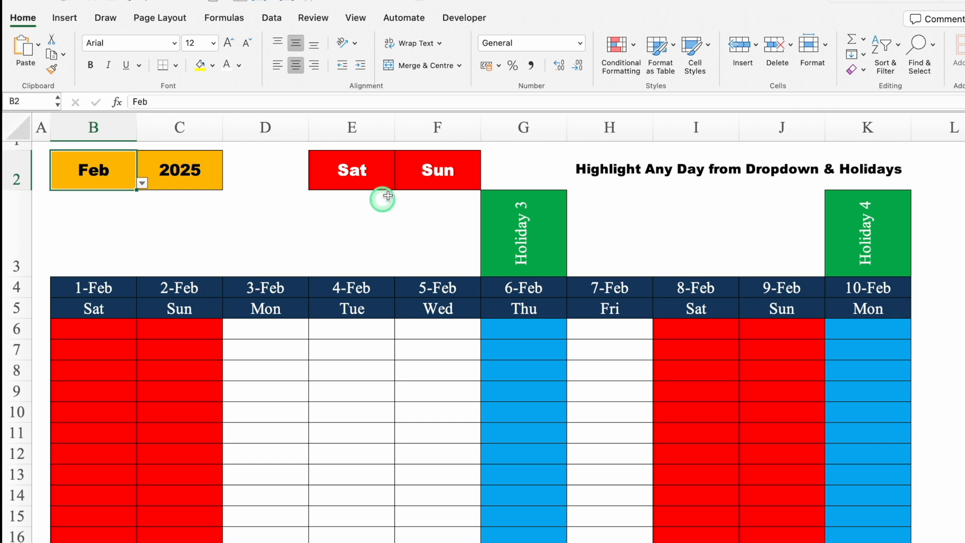
{"action": "left_click", "coordinate": [388, 179]}
{"action": "left_click", "coordinate": [399, 182]}
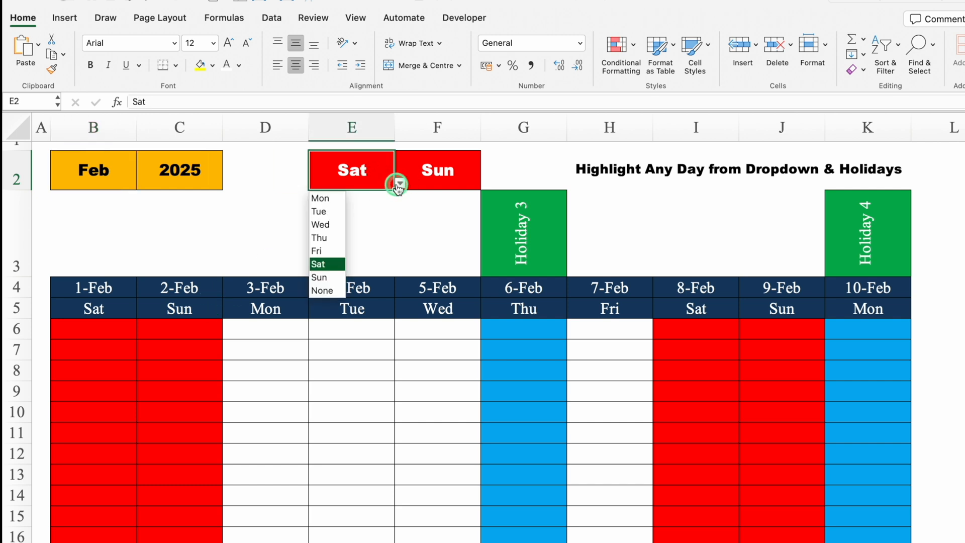
{"action": "left_click", "coordinate": [322, 290]}
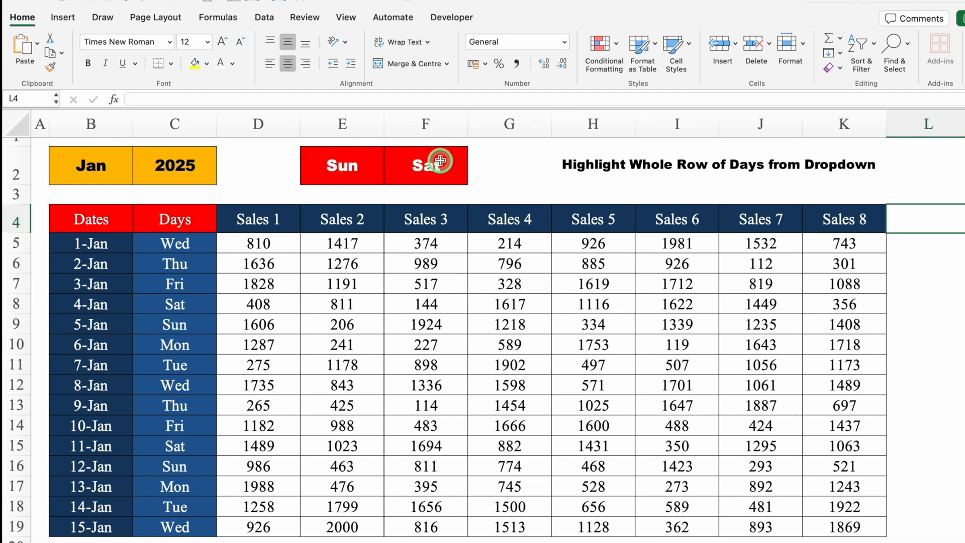
Examine the weekday dropdown options in E2 and F2 above the sales table for whole-row highlighting
{"action": "left_click", "coordinate": [361, 165]}
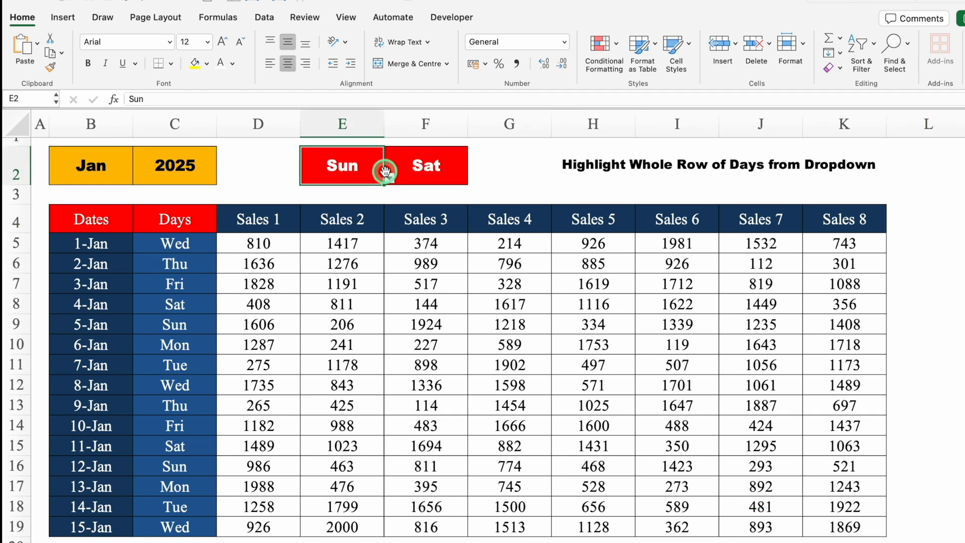
{"action": "left_click", "coordinate": [425, 167]}
{"action": "left_click", "coordinate": [473, 178]}
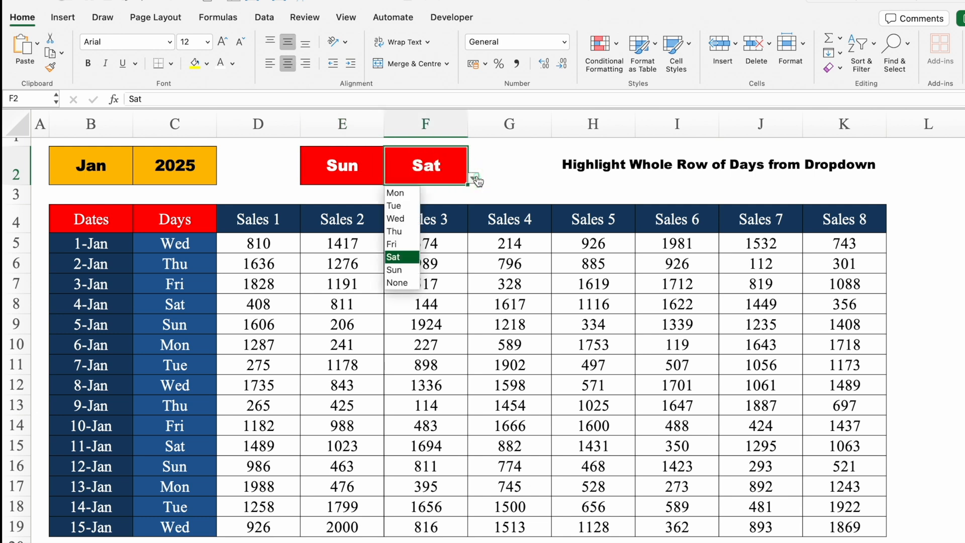
{"action": "left_click", "coordinate": [373, 168]}
{"action": "left_click", "coordinate": [373, 168]}
{"action": "left_click", "coordinate": [390, 180]}
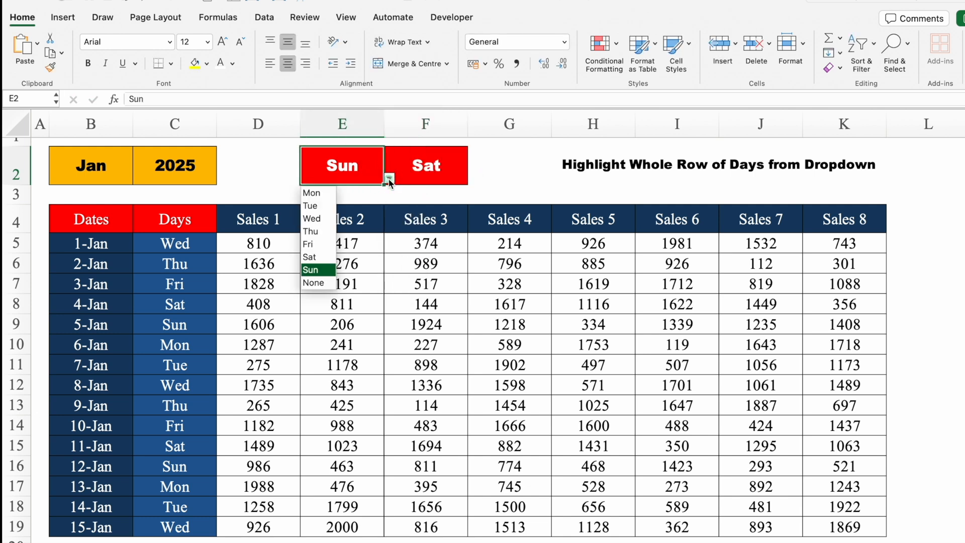
{"action": "left_click", "coordinate": [349, 175]}
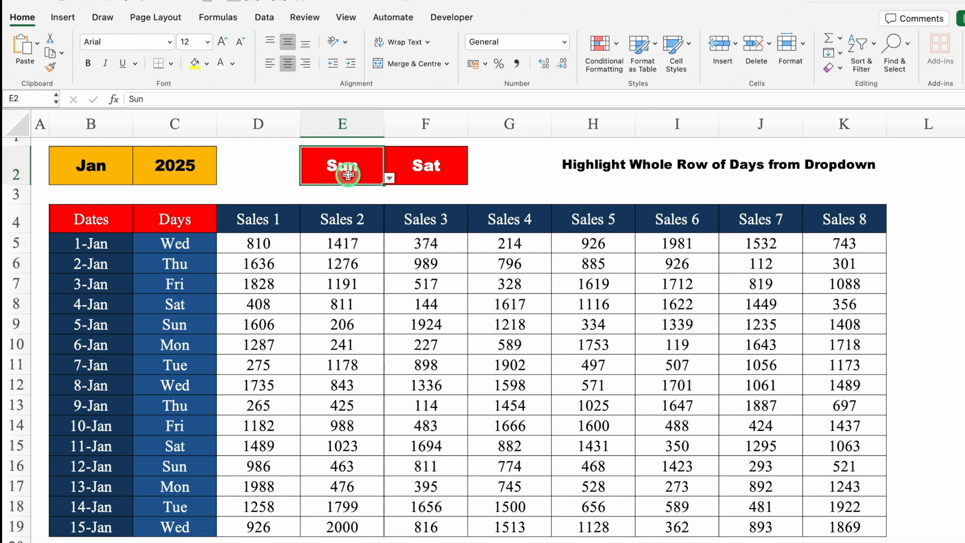
Start a new Classic conditional formatting rule for B5:K19 that uses a formula to determine which cells to format
{"action": "left_click_drag", "start_coordinate": [95, 245], "coordinate": [826, 521]}
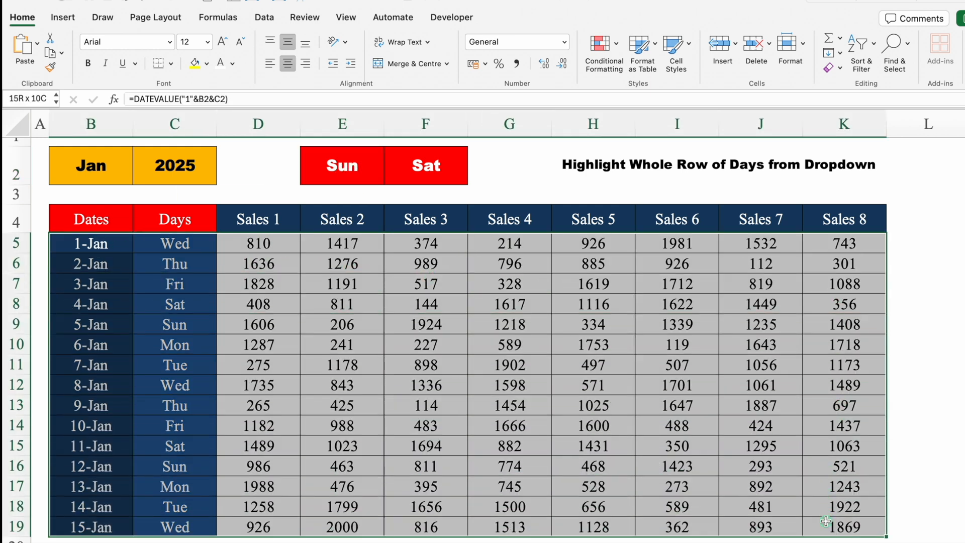
{"action": "left_click", "coordinate": [603, 45]}
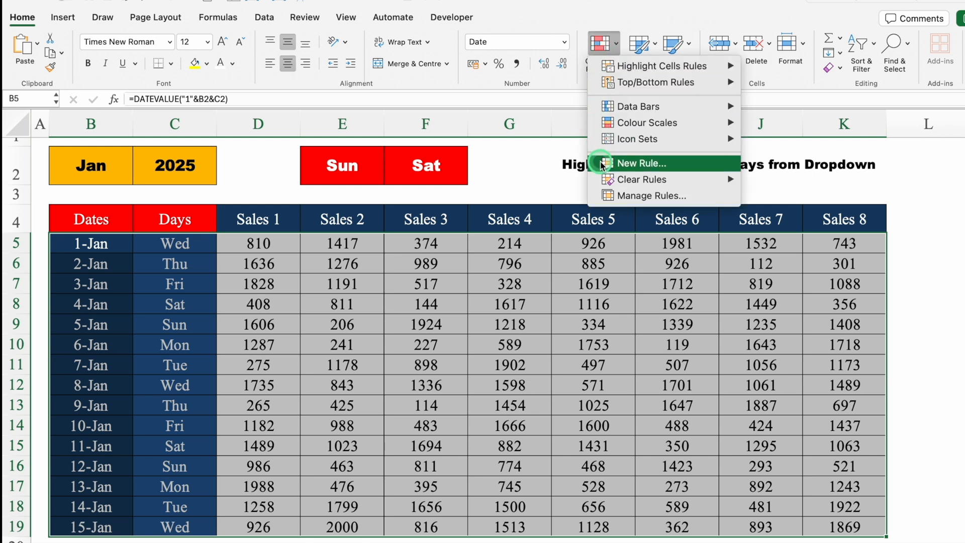
{"action": "left_click", "coordinate": [638, 164]}
{"action": "left_click", "coordinate": [508, 134]}
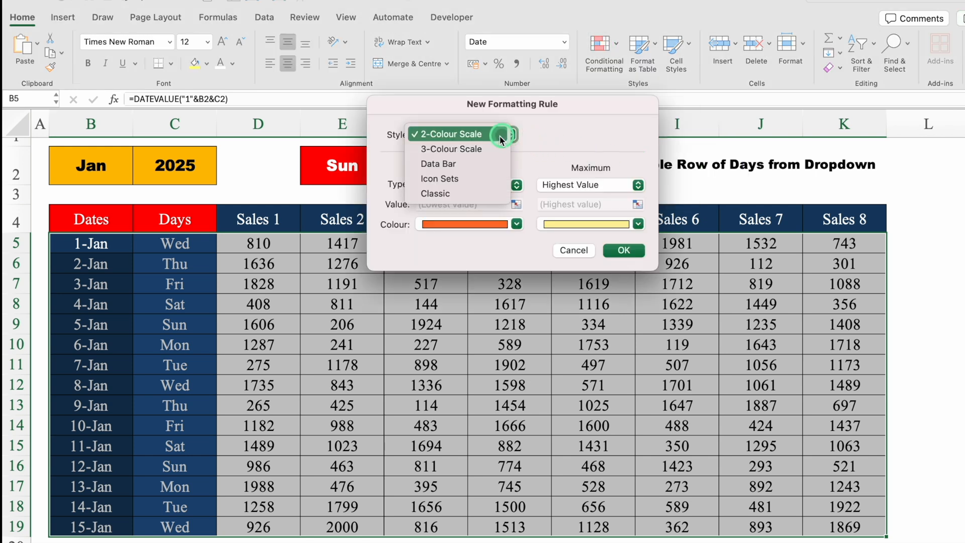
{"action": "left_click", "coordinate": [450, 195]}
{"action": "left_click", "coordinate": [525, 171]}
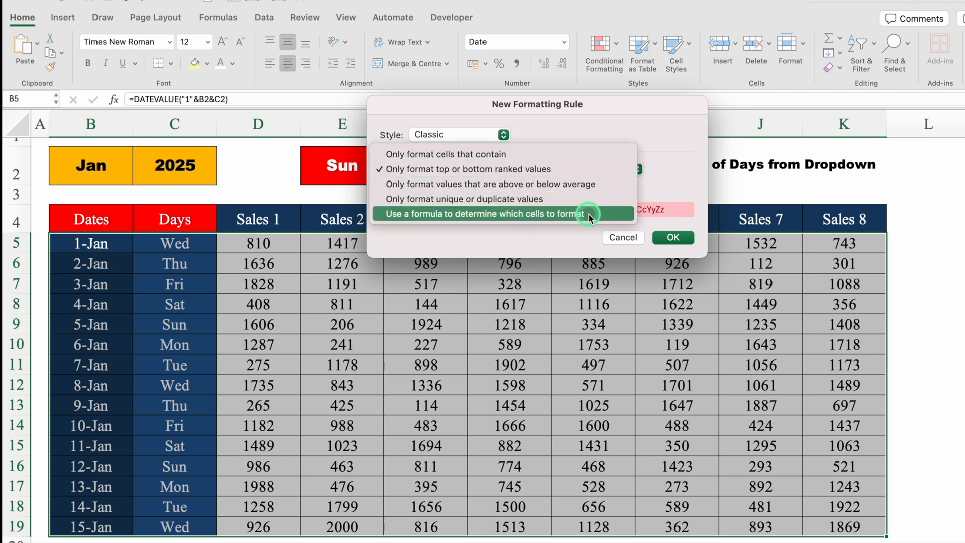
{"action": "left_click", "coordinate": [590, 215]}
Enter the rule's first condition as =($C5=$E$2), keeping only the column of the weekday reference absolute
{"action": "left_click", "coordinate": [533, 190]}
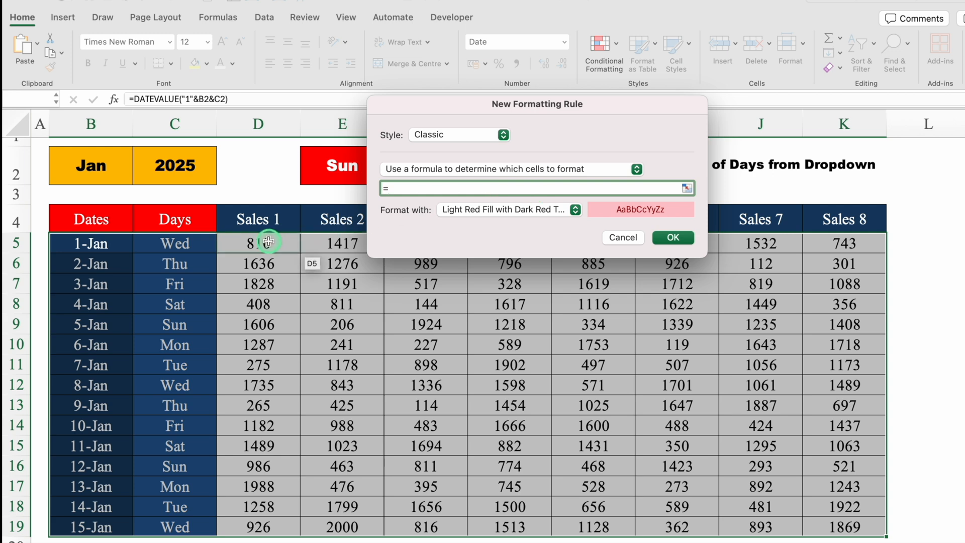
{"action": "left_click", "coordinate": [199, 244]}
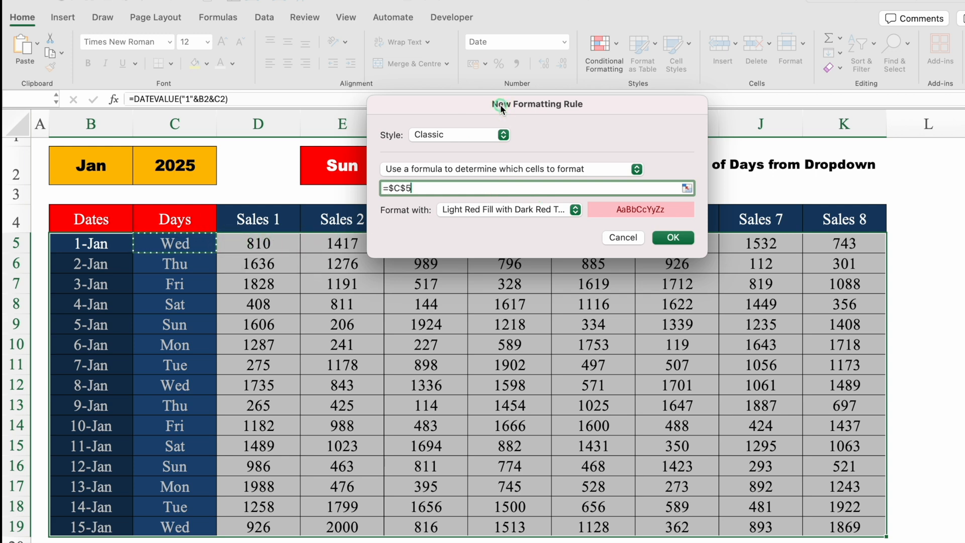
{"action": "left_click_drag", "start_coordinate": [499, 101], "coordinate": [490, 296]}
{"action": "left_click", "coordinate": [444, 397]}
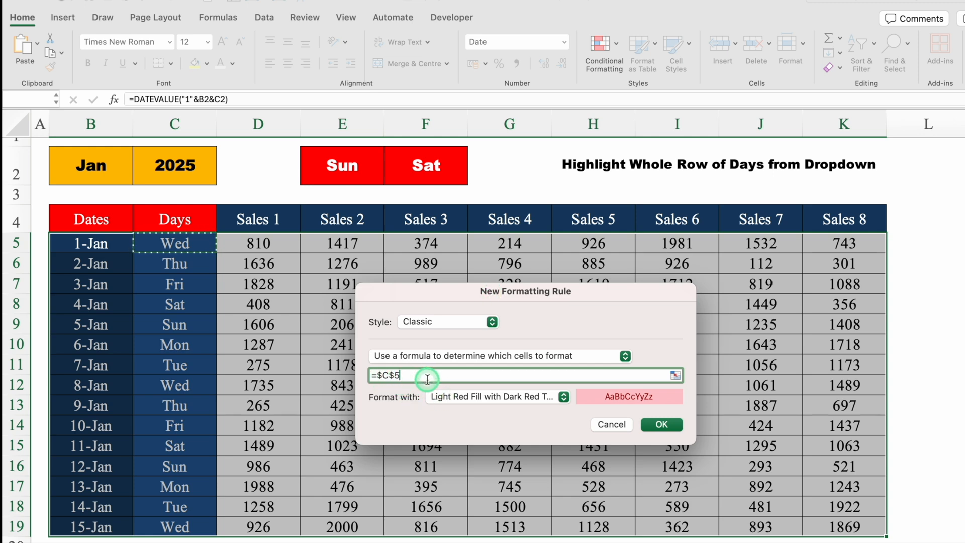
{"action": "left_click", "coordinate": [393, 375]}
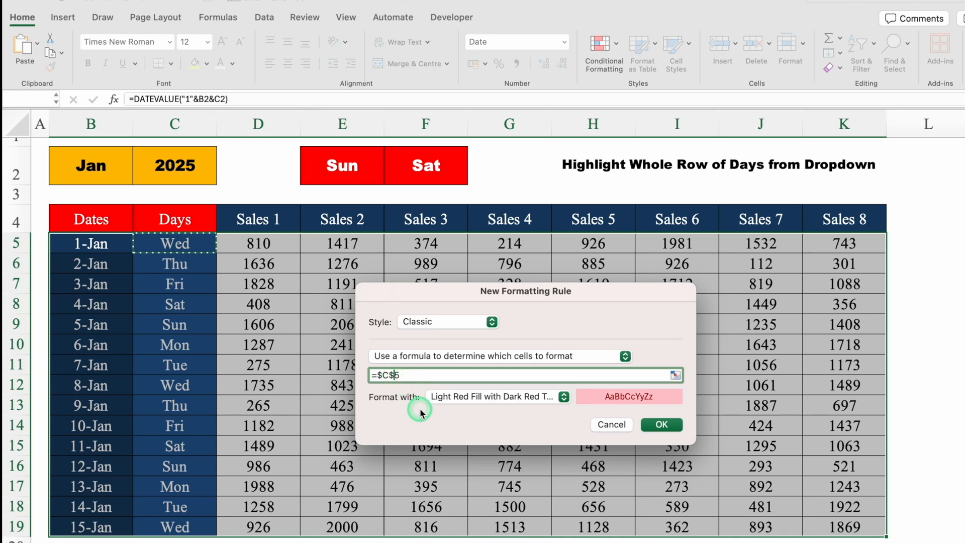
{"action": "key", "text": "BackSpace"}
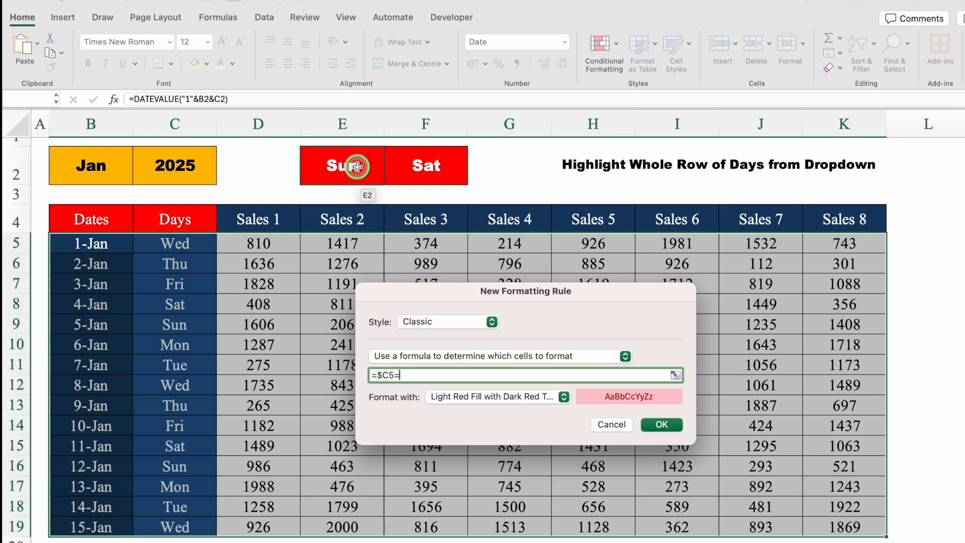
{"action": "left_click", "coordinate": [357, 166]}
{"action": "type", "text": ")"}
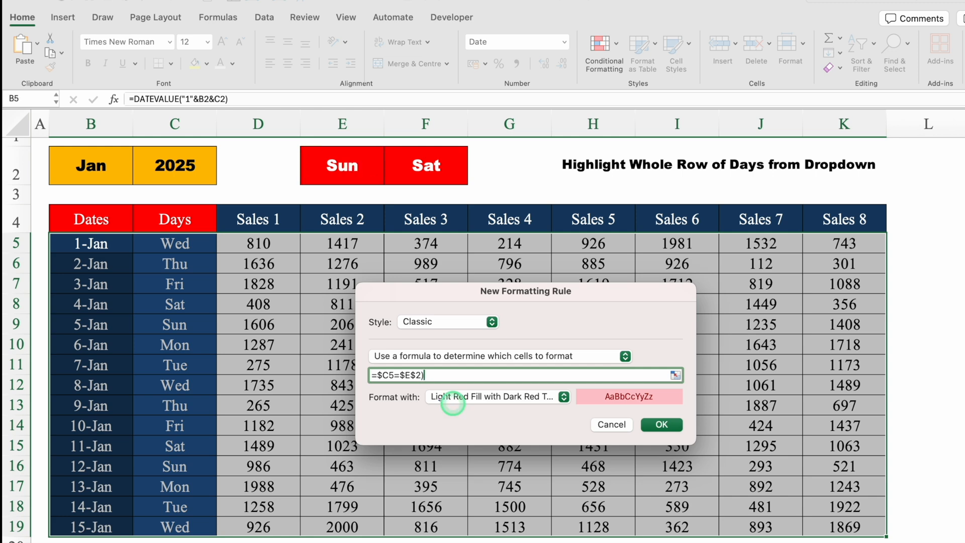
{"action": "left_click", "coordinate": [374, 375]}
{"action": "type", "text": "("}
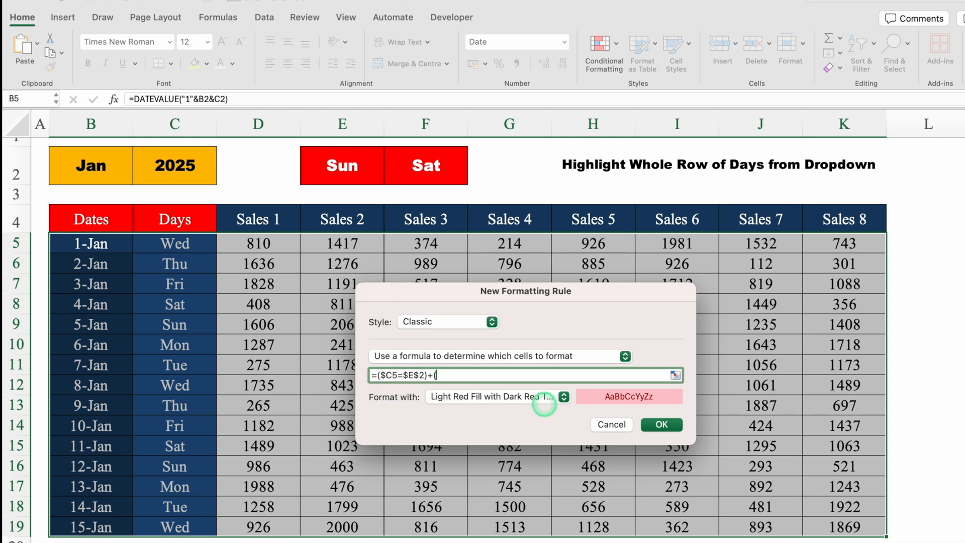
{"action": "type", "text": "+("}
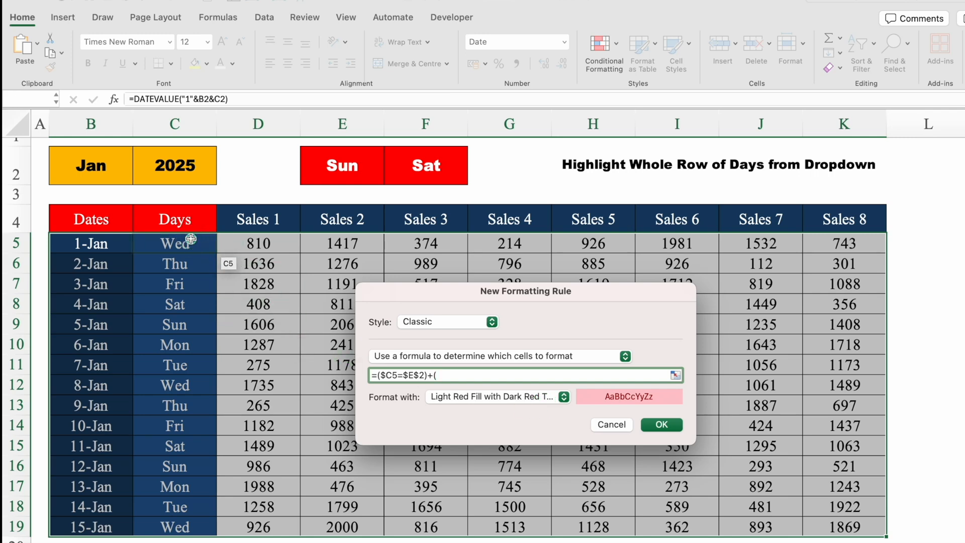
Extend the rule formula with the second day's condition +($C5=$F$2)
{"action": "left_click", "coordinate": [191, 243]}
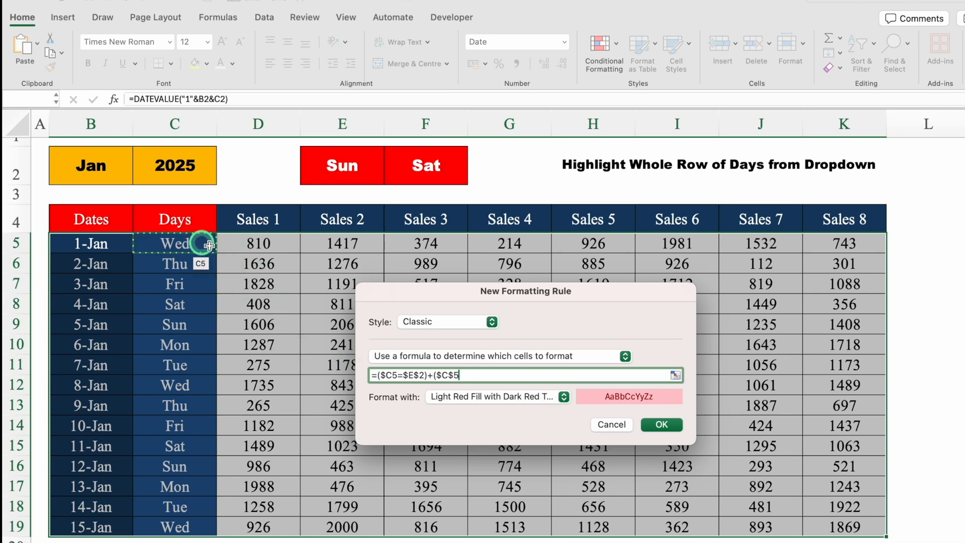
{"action": "left_click", "coordinate": [454, 376]}
{"action": "key", "text": "BackSpace"}
{"action": "left_click", "coordinate": [489, 374]}
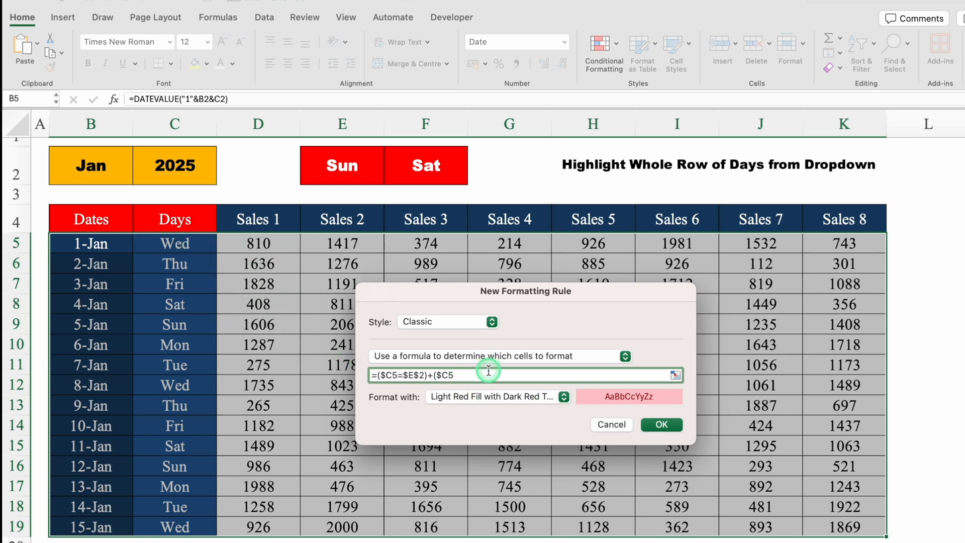
{"action": "type", "text": "="}
{"action": "left_click", "coordinate": [417, 165]}
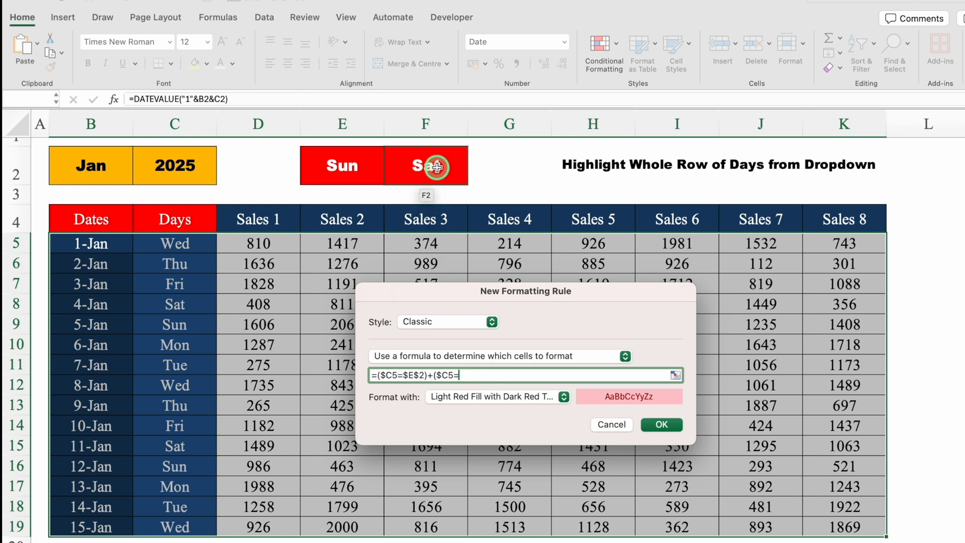
{"action": "left_click", "coordinate": [437, 167]}
{"action": "left_click", "coordinate": [498, 380]}
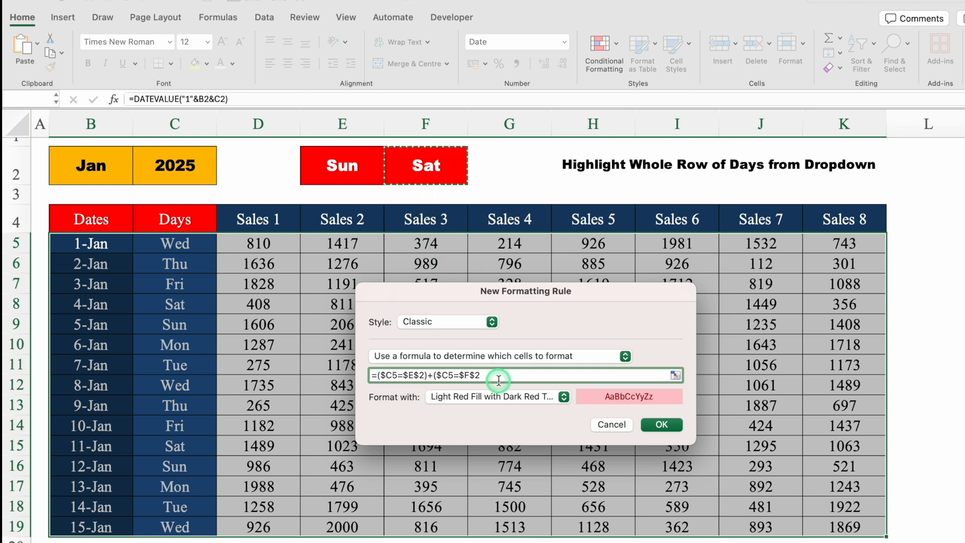
{"action": "type", "text": ")"}
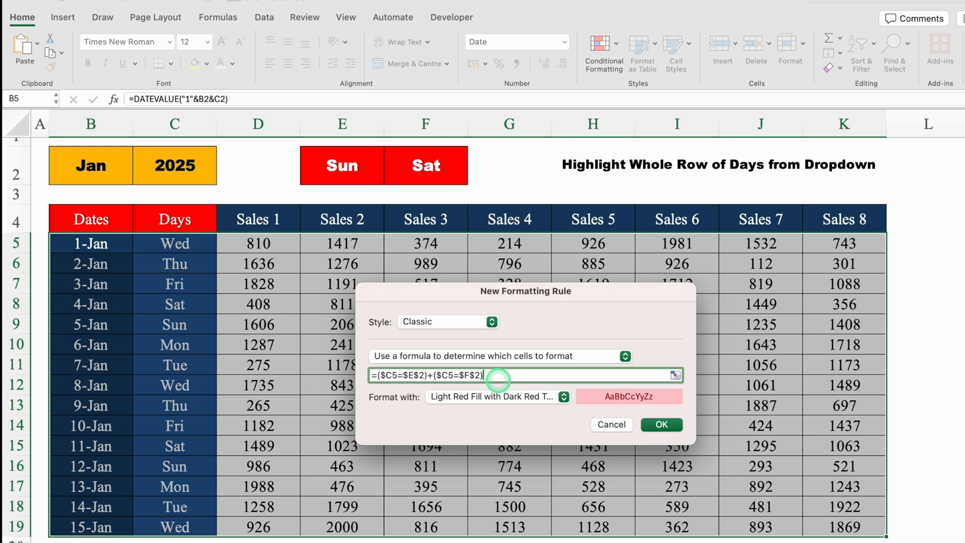
Choose a customised format for the rule and set its background fill to orange
{"action": "left_click_drag", "start_coordinate": [565, 294], "coordinate": [641, 172]}
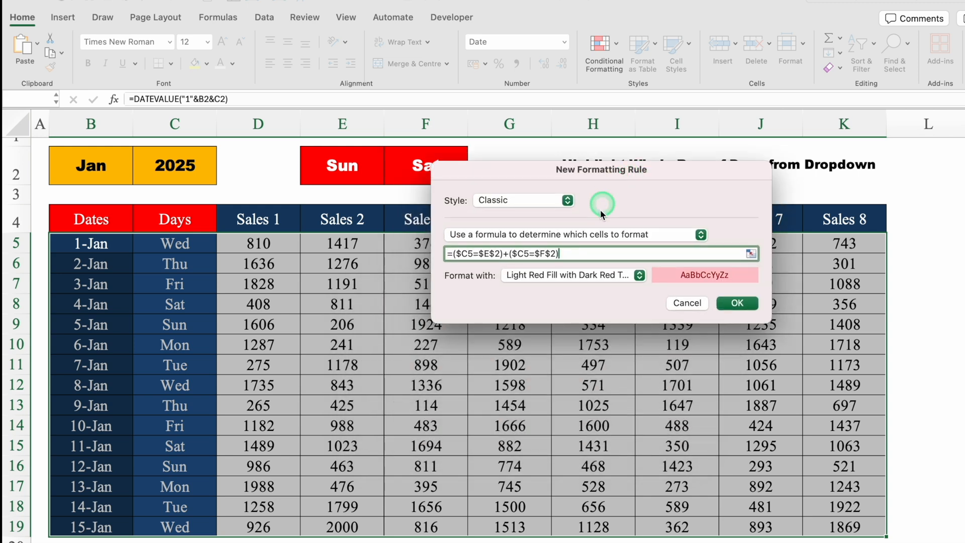
{"action": "left_click", "coordinate": [641, 275]}
{"action": "left_click", "coordinate": [550, 365]}
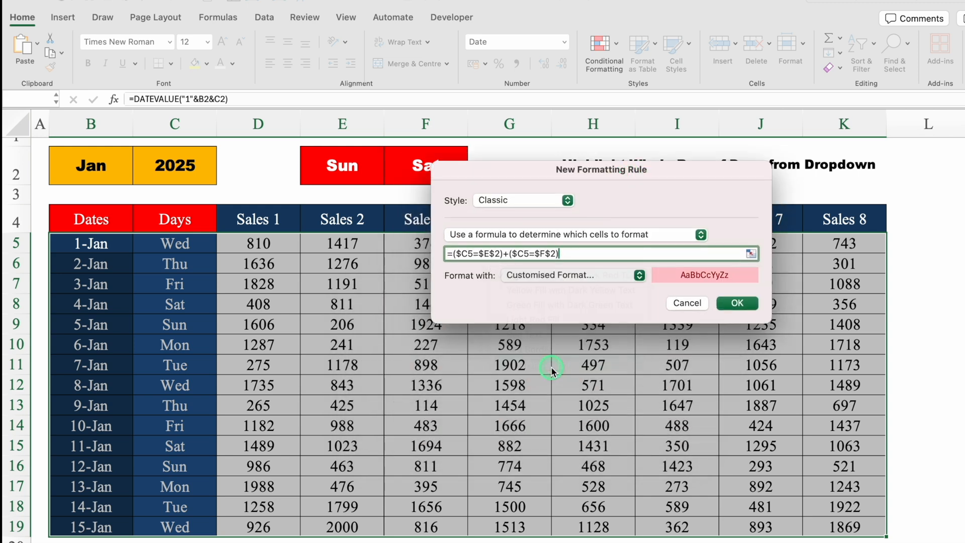
{"action": "left_click", "coordinate": [577, 75]}
{"action": "left_click", "coordinate": [472, 122]}
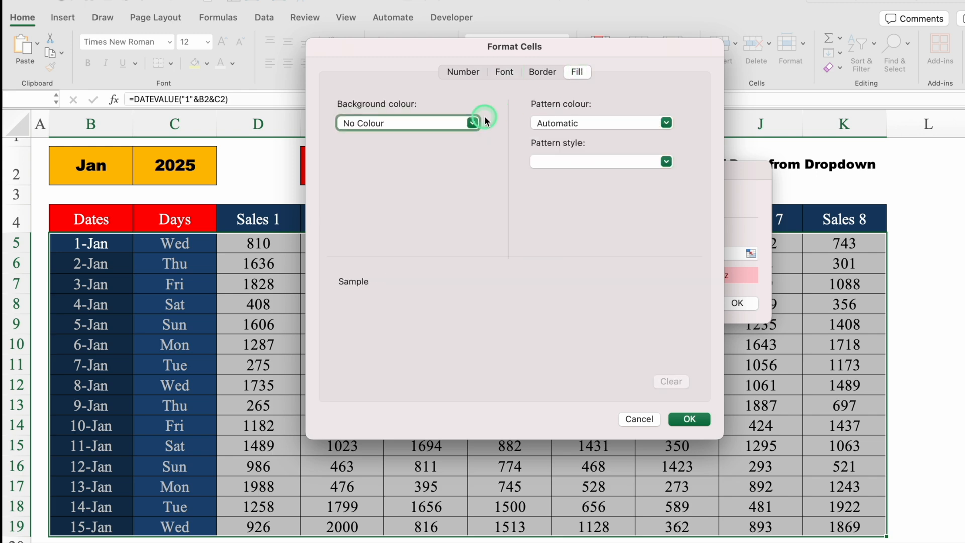
{"action": "left_click", "coordinate": [373, 203]}
{"action": "left_click", "coordinate": [373, 276]}
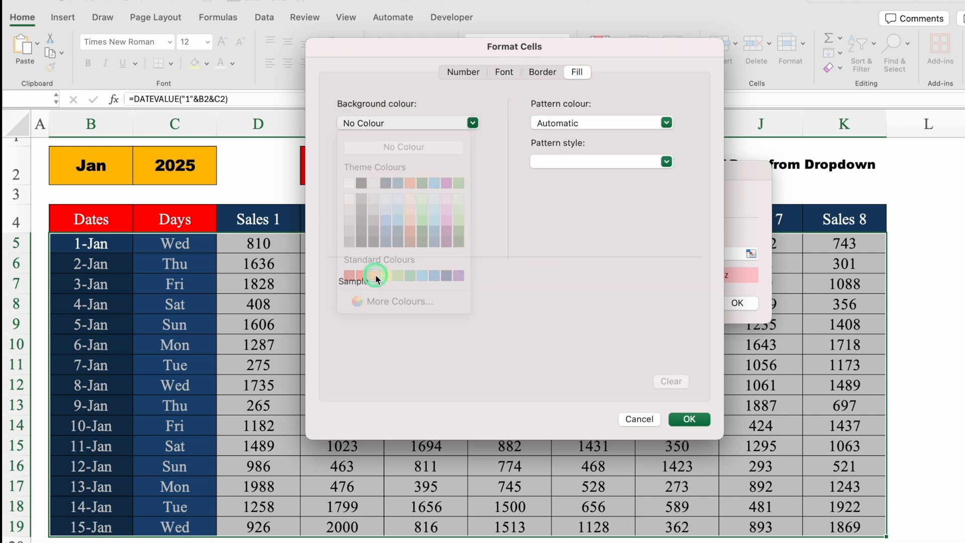
Give the rule's format a black font and apply the rule to the sales table
{"action": "left_click", "coordinate": [504, 73]}
{"action": "left_click", "coordinate": [601, 227]}
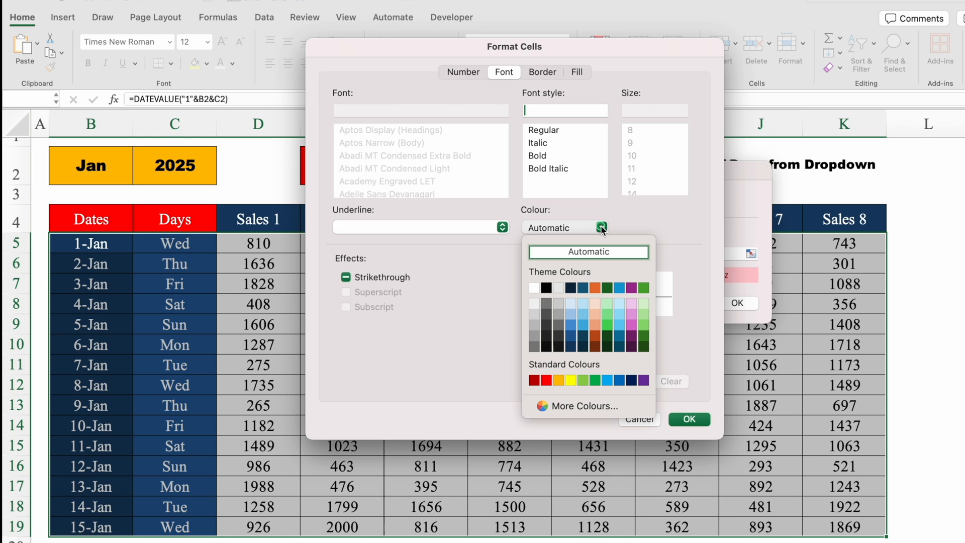
{"action": "left_click", "coordinate": [548, 287]}
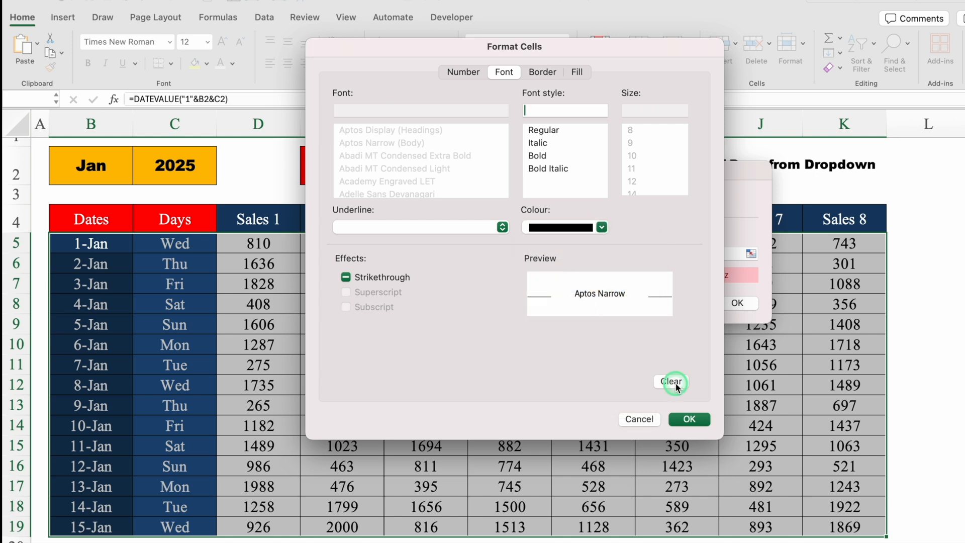
{"action": "left_click", "coordinate": [691, 419]}
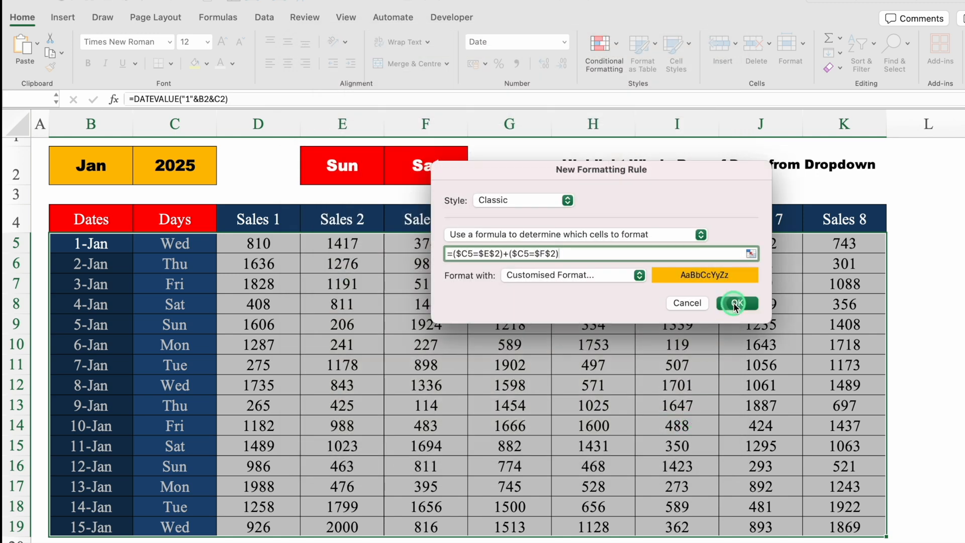
{"action": "left_click", "coordinate": [735, 303]}
{"action": "left_click", "coordinate": [918, 518]}
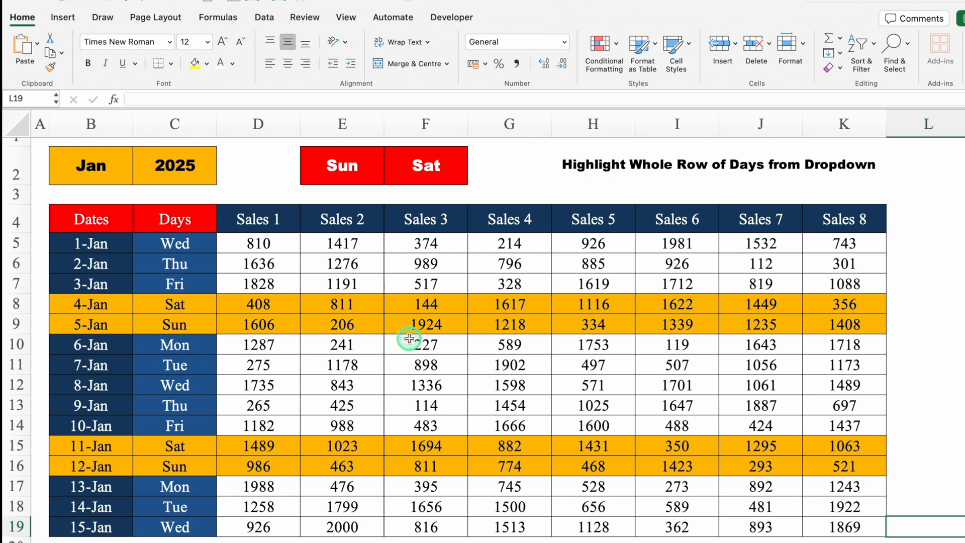
Test the row highlighting by setting E2 to None and F2 first to Fri and finally to None
{"action": "left_click", "coordinate": [375, 171]}
{"action": "left_click", "coordinate": [390, 178]}
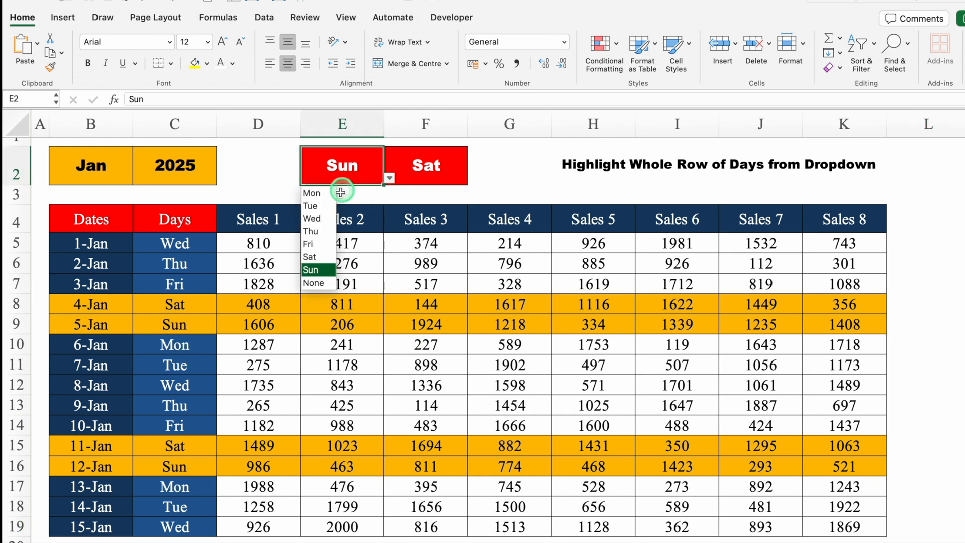
{"action": "left_click", "coordinate": [318, 283]}
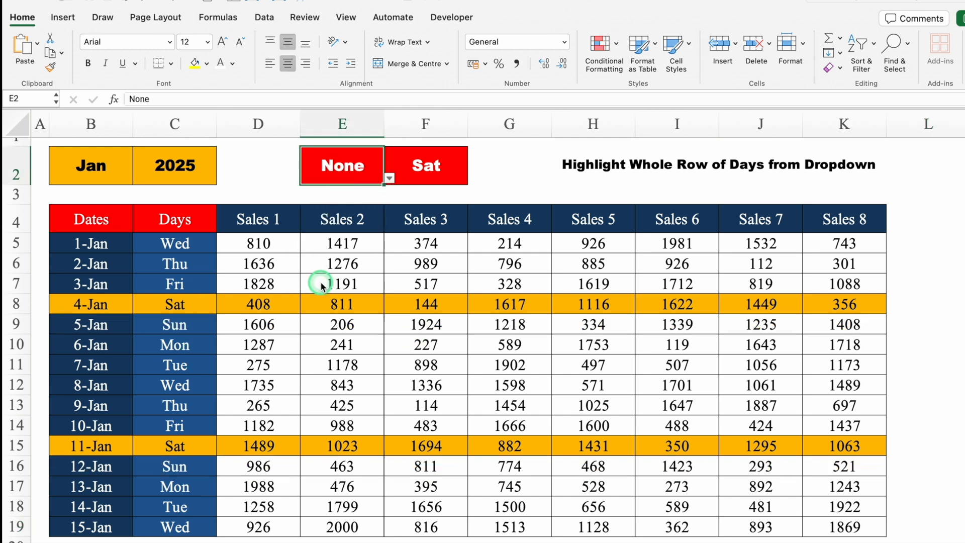
{"action": "left_click", "coordinate": [422, 168]}
{"action": "left_click", "coordinate": [473, 179]}
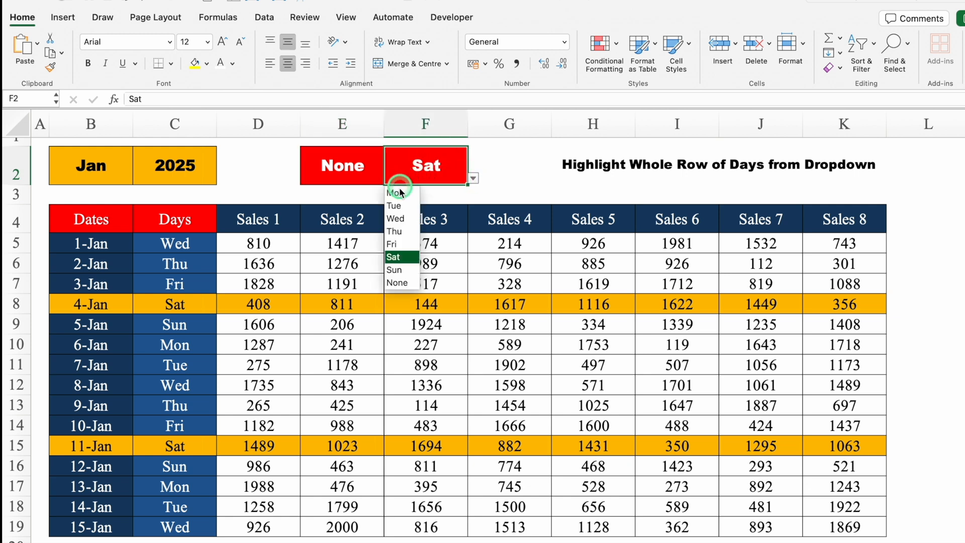
{"action": "left_click", "coordinate": [397, 244]}
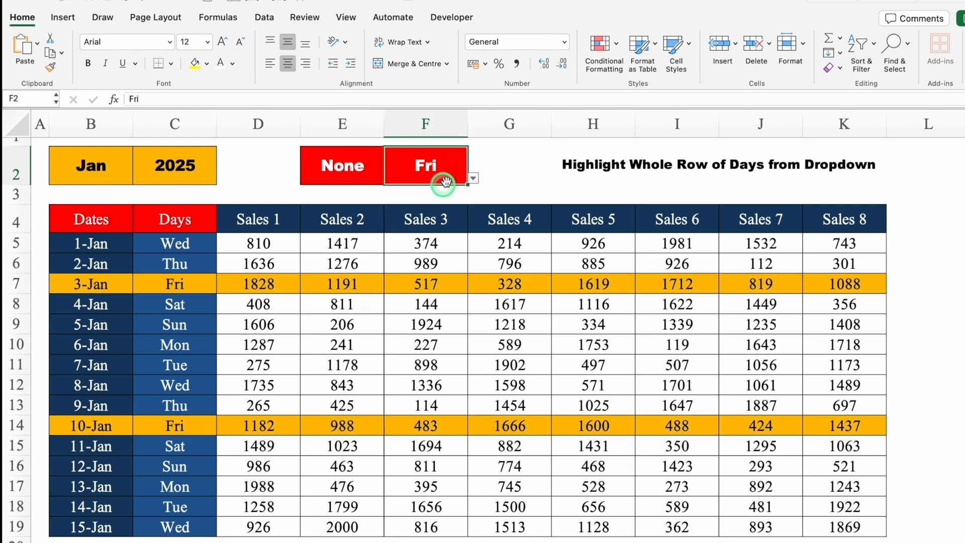
{"action": "left_click", "coordinate": [473, 179]}
{"action": "left_click", "coordinate": [401, 283]}
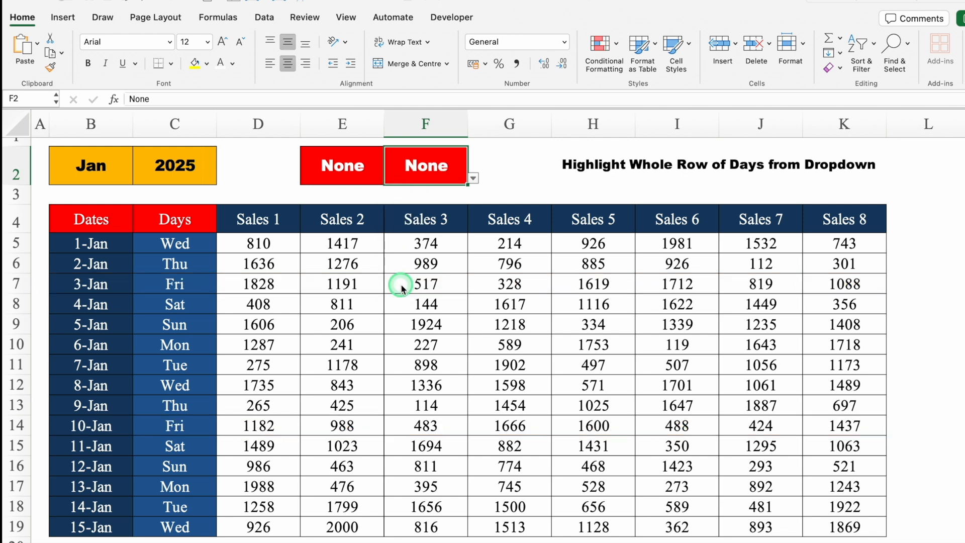
Set the highlighted days to Sat in E2 and Sun in F2
{"action": "left_click", "coordinate": [362, 166]}
{"action": "left_click", "coordinate": [390, 179]}
{"action": "left_click", "coordinate": [309, 256]}
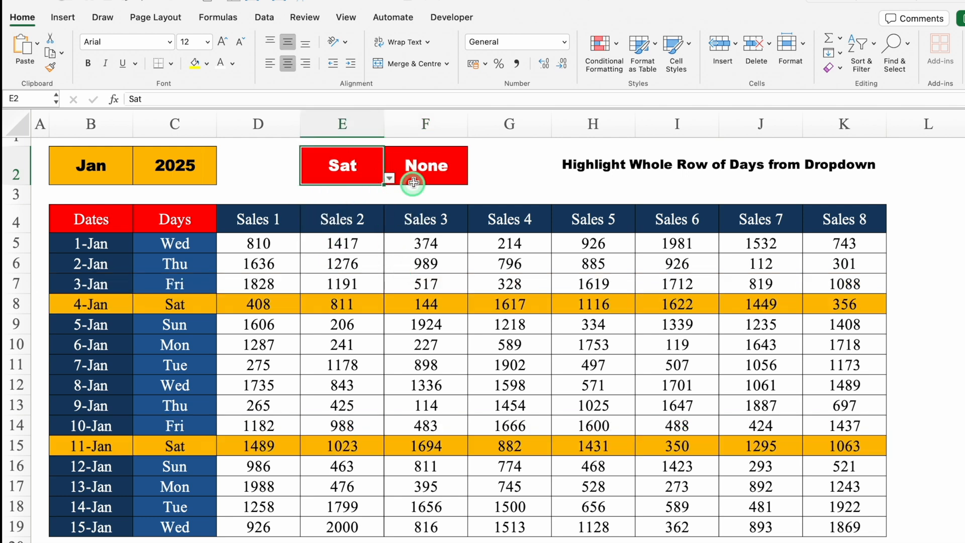
{"action": "left_click", "coordinate": [442, 171]}
{"action": "left_click", "coordinate": [473, 178]}
{"action": "left_click", "coordinate": [431, 266]}
{"action": "left_click", "coordinate": [931, 400]}
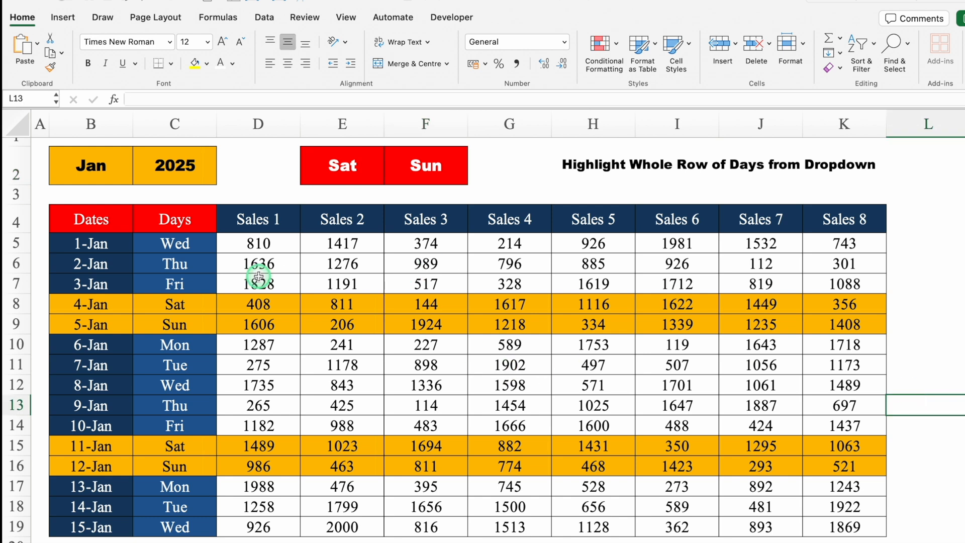
Clear the conditional formatting rules from the date and weekday cells B5:C19 only
{"action": "left_click_drag", "start_coordinate": [119, 241], "coordinate": [183, 521]}
{"action": "left_click", "coordinate": [601, 44]}
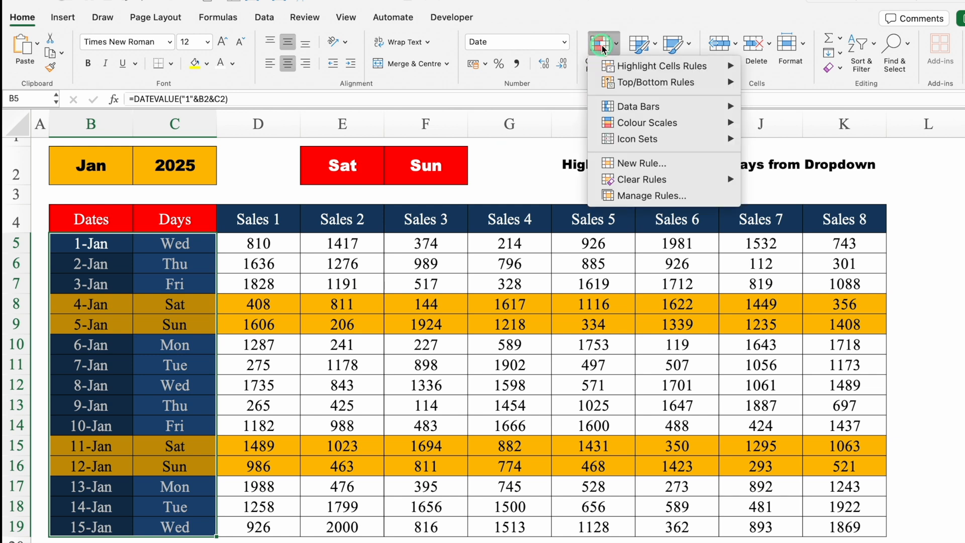
{"action": "mouse_move", "coordinate": [621, 181]}
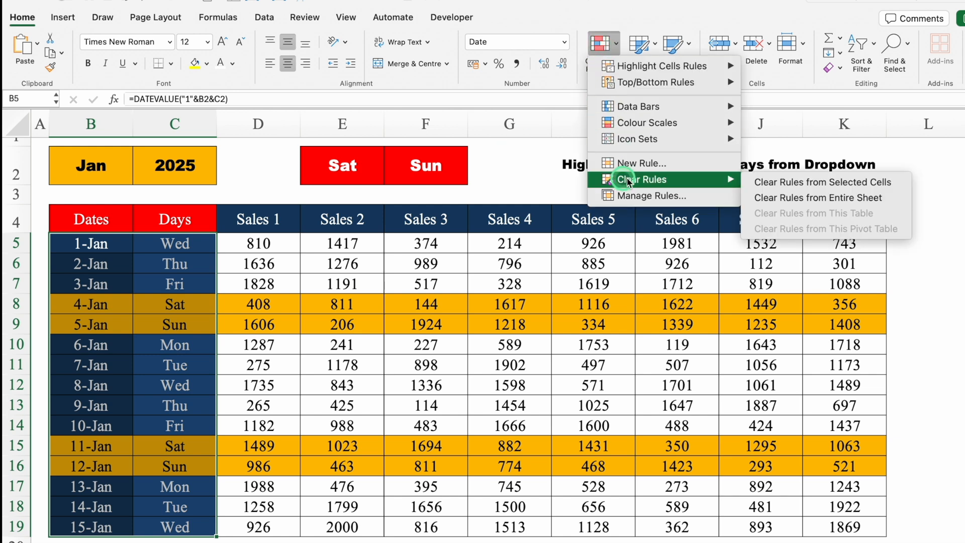
{"action": "left_click", "coordinate": [790, 182]}
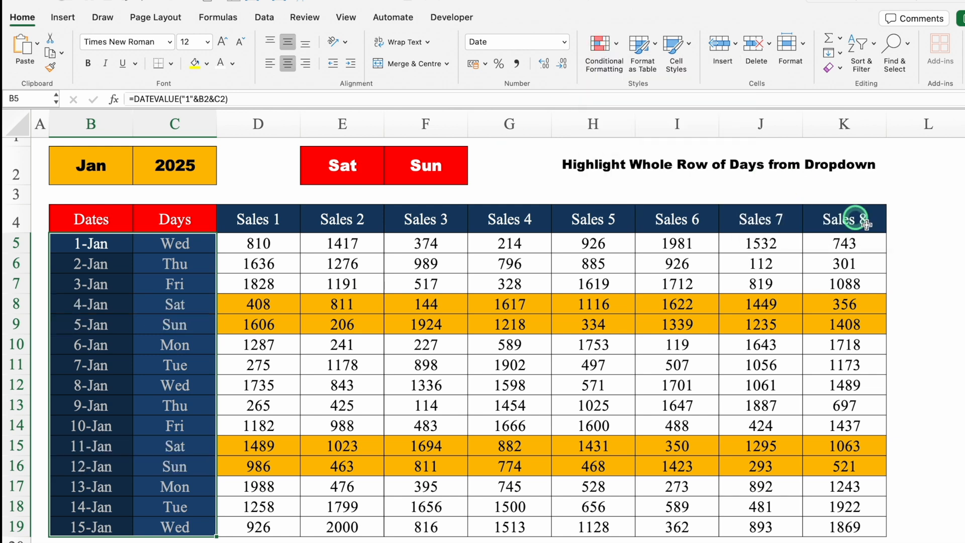
Test the weekend row highlighting by changing the month in B2 to Jul, to Dec and finally to Feb
{"action": "left_click", "coordinate": [927, 303]}
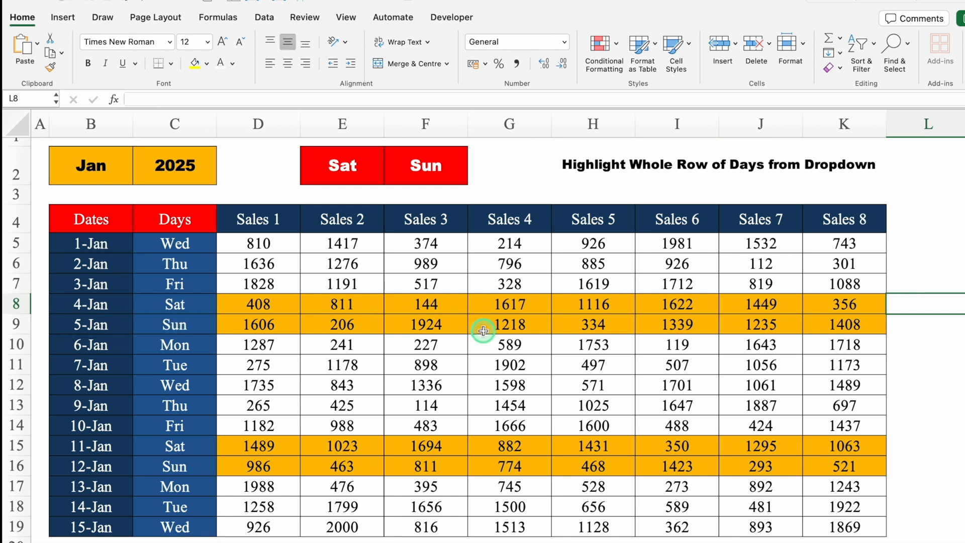
{"action": "left_click", "coordinate": [90, 166]}
{"action": "left_click", "coordinate": [138, 179]}
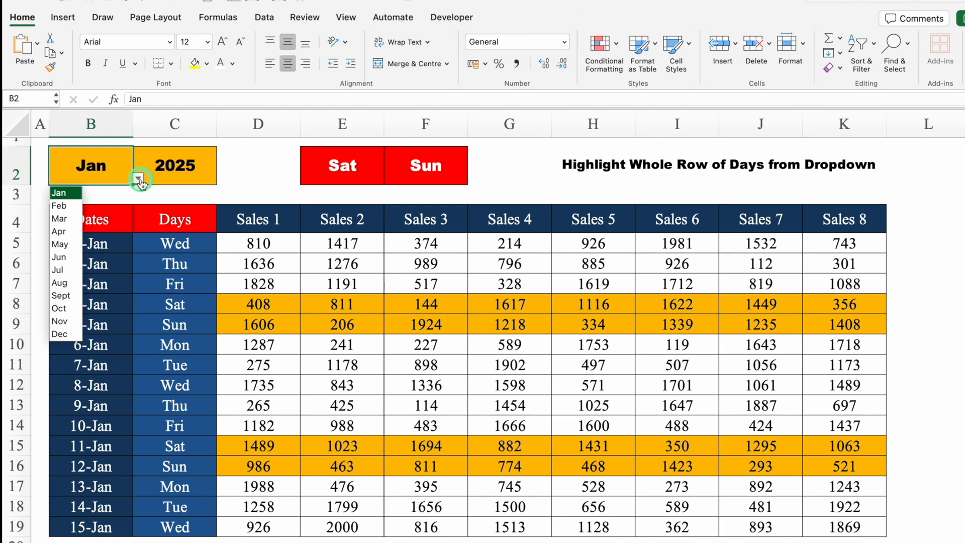
{"action": "left_click", "coordinate": [67, 270]}
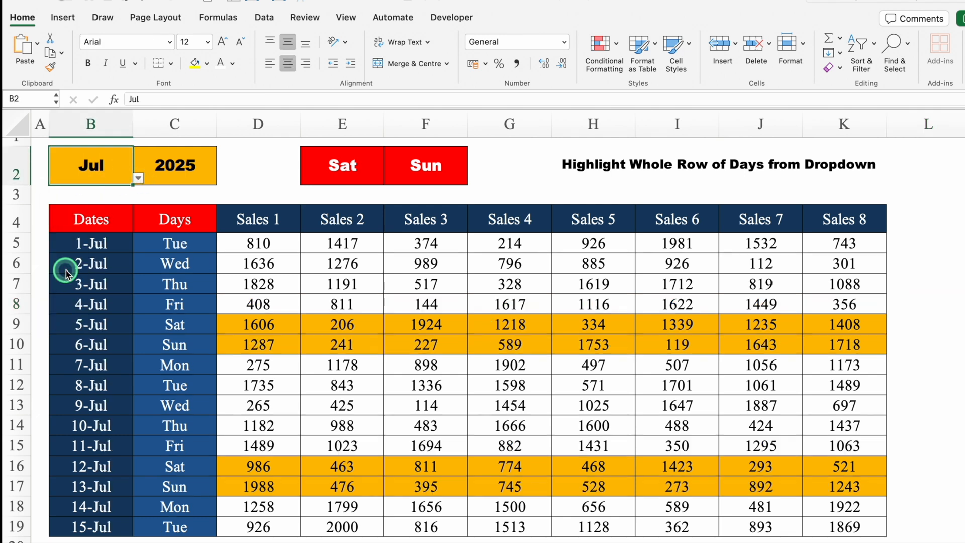
{"action": "left_click", "coordinate": [138, 178]}
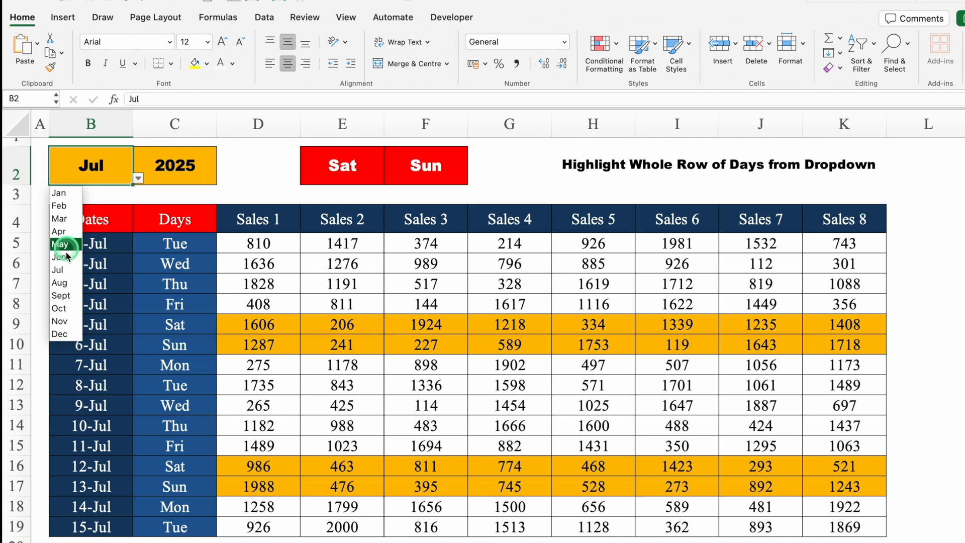
{"action": "left_click", "coordinate": [60, 334]}
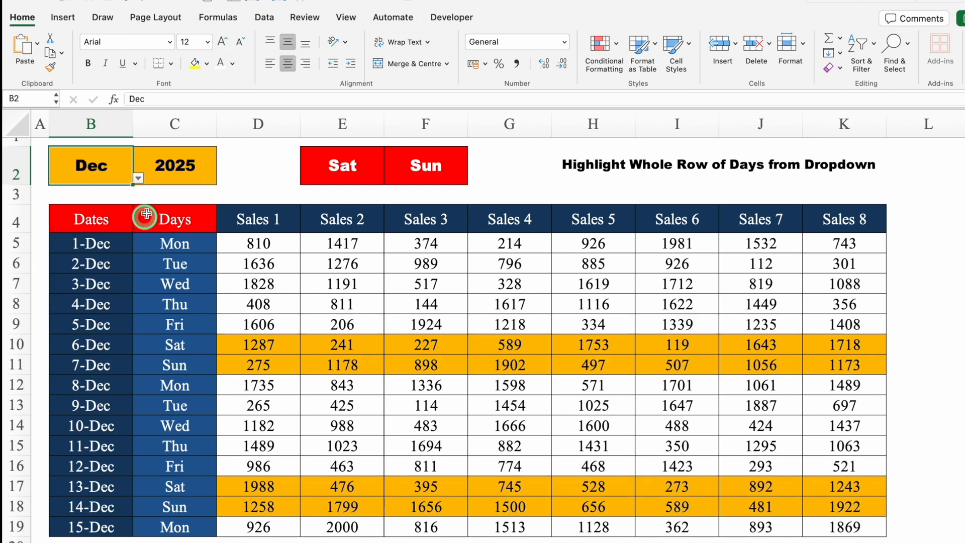
{"action": "left_click", "coordinate": [138, 179]}
{"action": "left_click", "coordinate": [67, 205]}
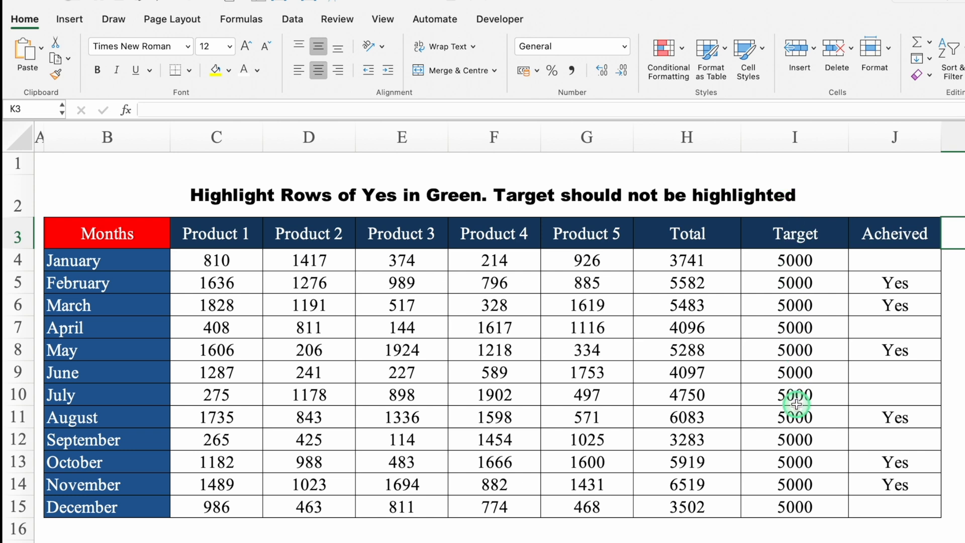
{"action": "left_click", "coordinate": [728, 539]}
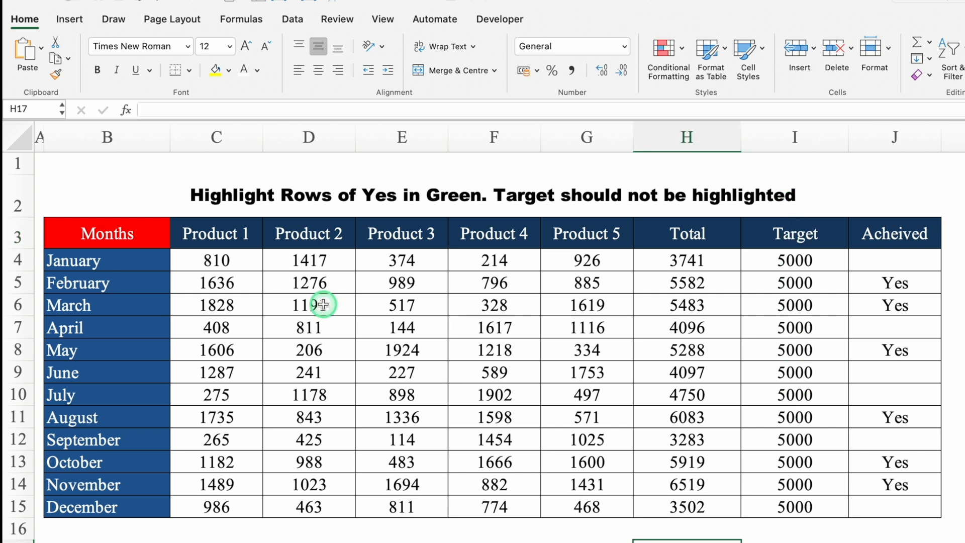
{"action": "left_click_drag", "start_coordinate": [223, 261], "coordinate": [676, 500]}
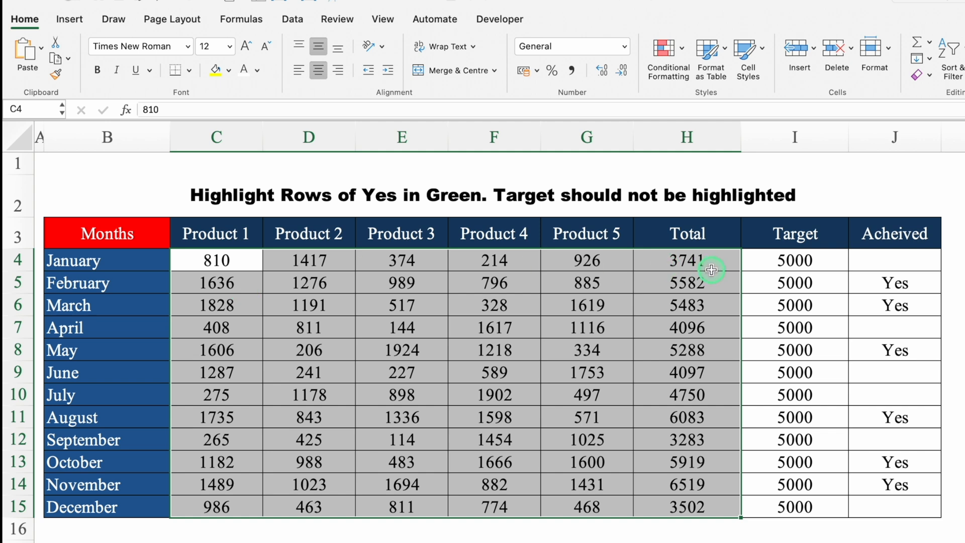
{"action": "left_click_drag", "start_coordinate": [891, 254], "coordinate": [893, 503]}
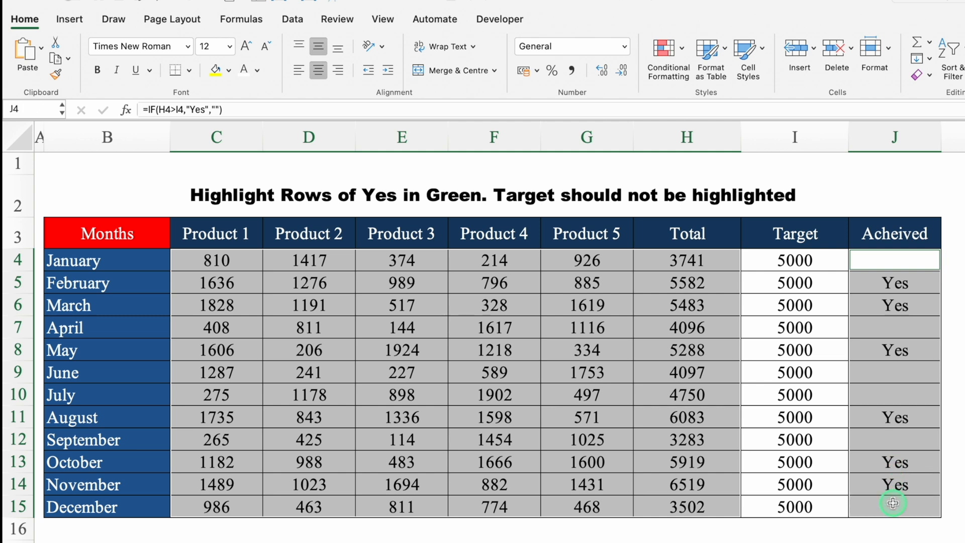
Start a Classic conditional formatting rule on B4:J15 that uses a formula to determine which cells to format
{"action": "left_click_drag", "start_coordinate": [135, 260], "coordinate": [887, 505]}
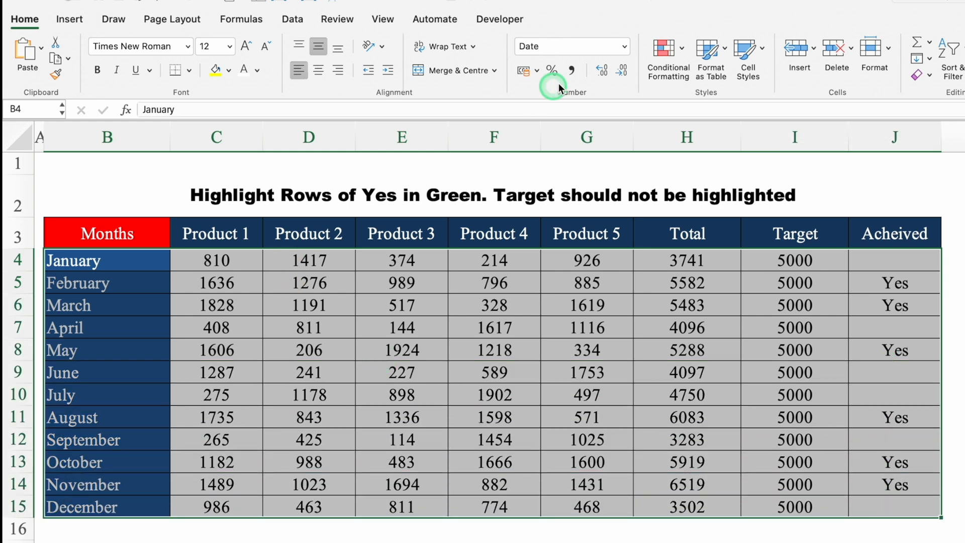
{"action": "left_click", "coordinate": [664, 48]}
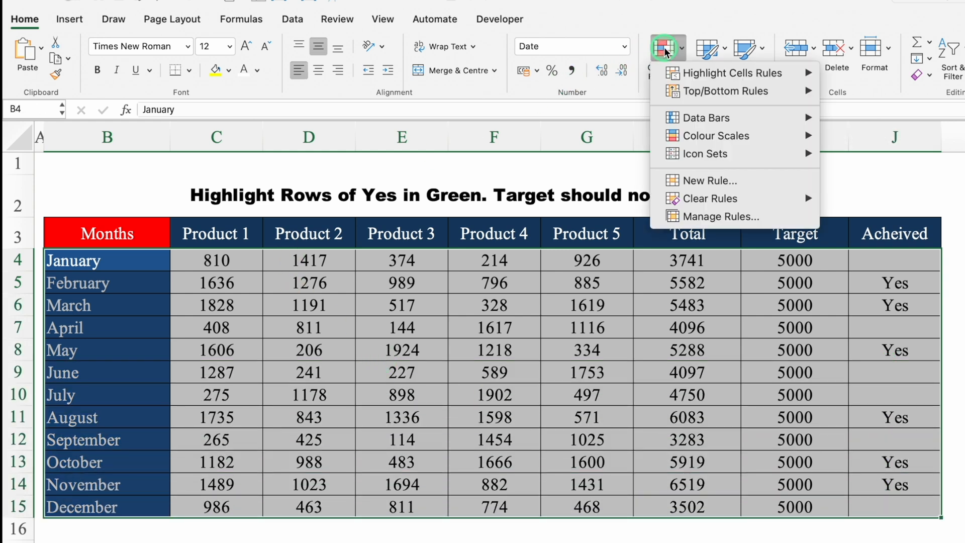
{"action": "left_click", "coordinate": [701, 182]}
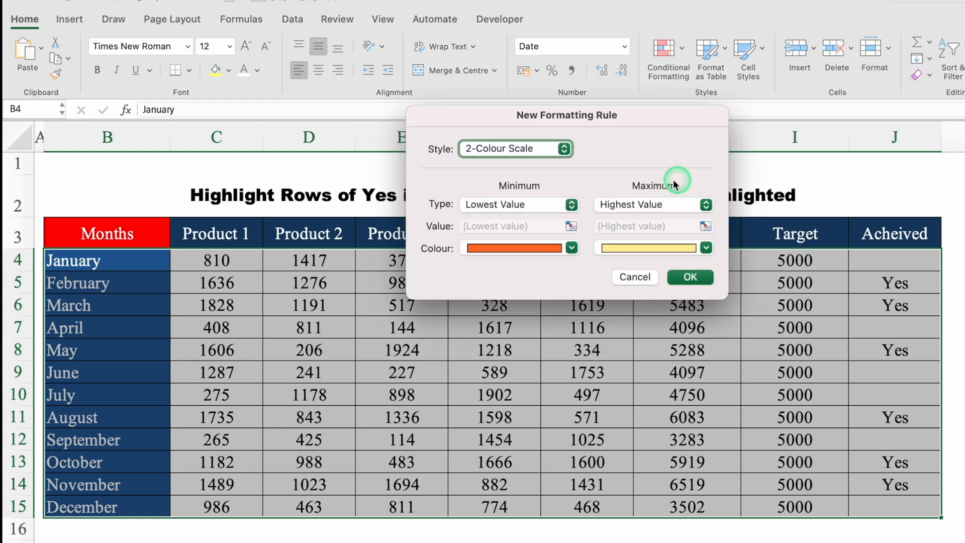
{"action": "left_click", "coordinate": [566, 151]}
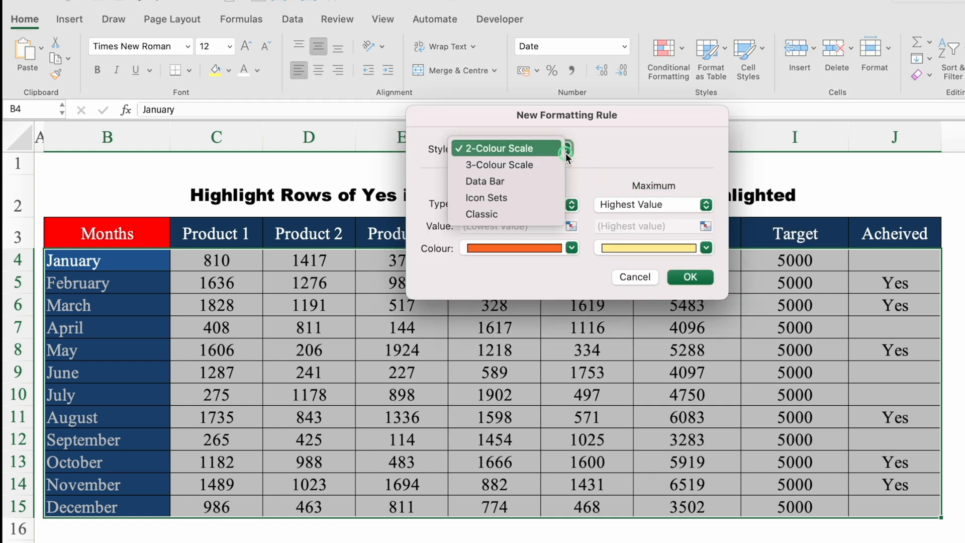
{"action": "left_click", "coordinate": [518, 217]}
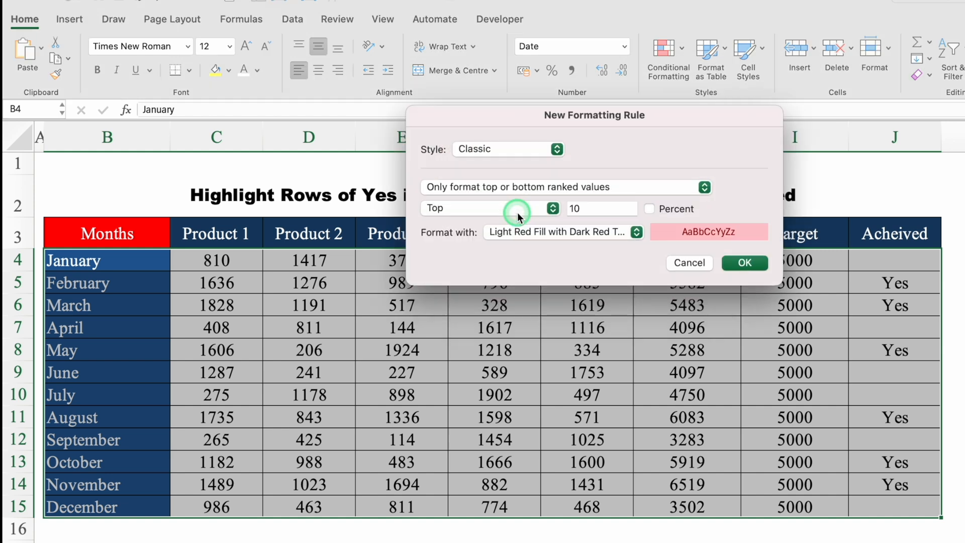
{"action": "left_click", "coordinate": [555, 189]}
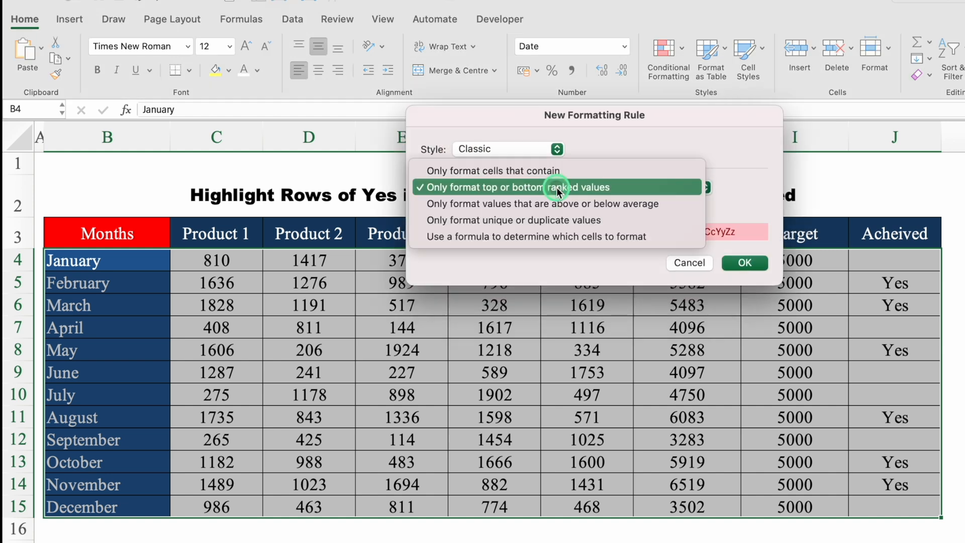
{"action": "left_click", "coordinate": [579, 240]}
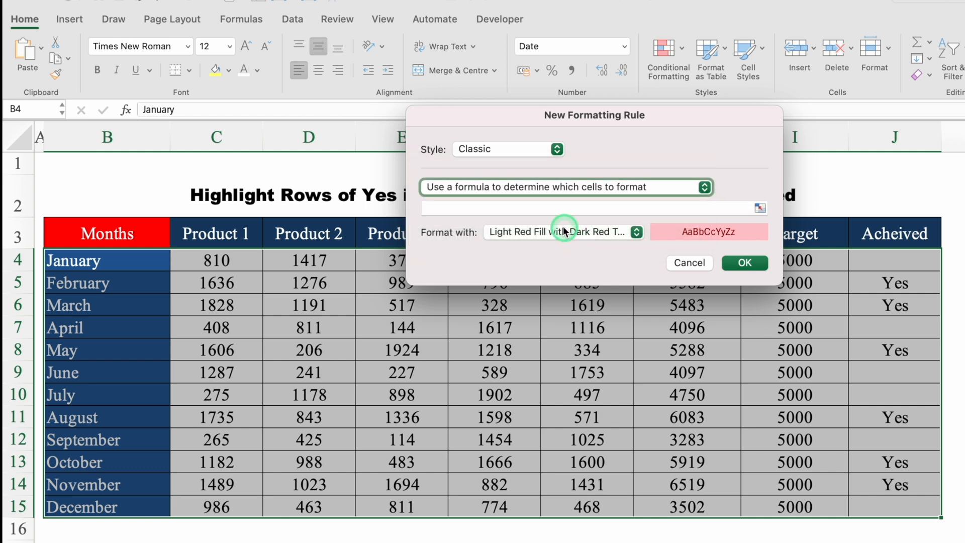
Enter the rule formula =$J4="Yes", keeping only the column reference absolute
{"action": "left_click_drag", "start_coordinate": [583, 122], "coordinate": [583, 362]}
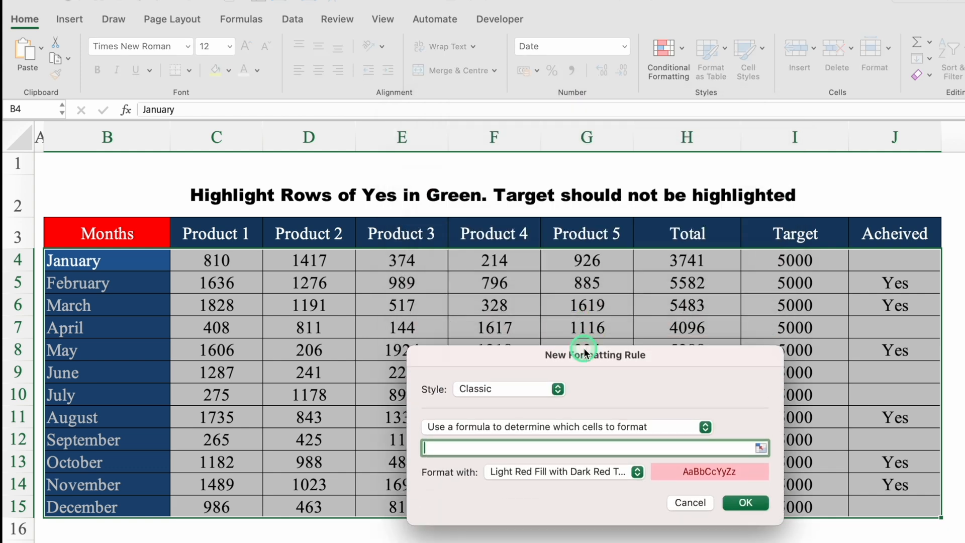
{"action": "left_click", "coordinate": [522, 446]}
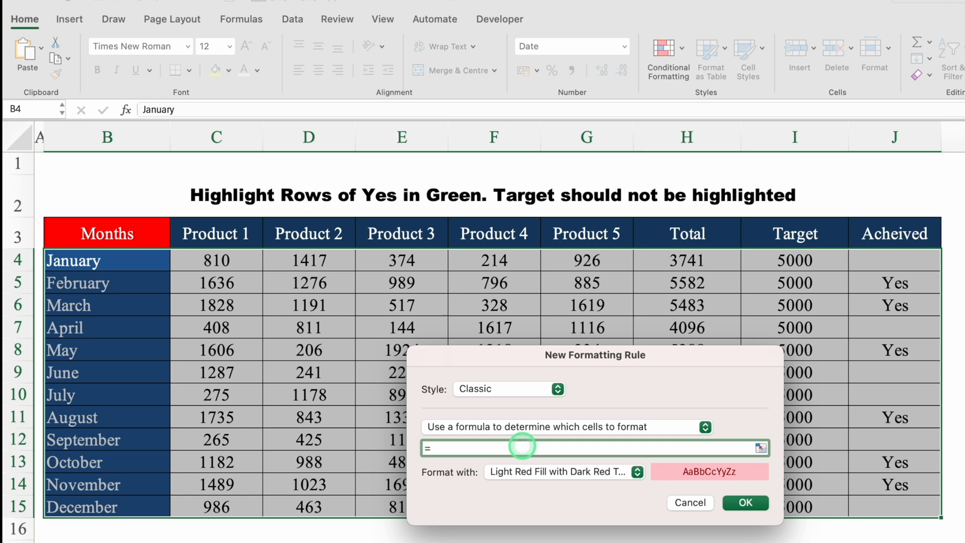
{"action": "left_click", "coordinate": [895, 261]}
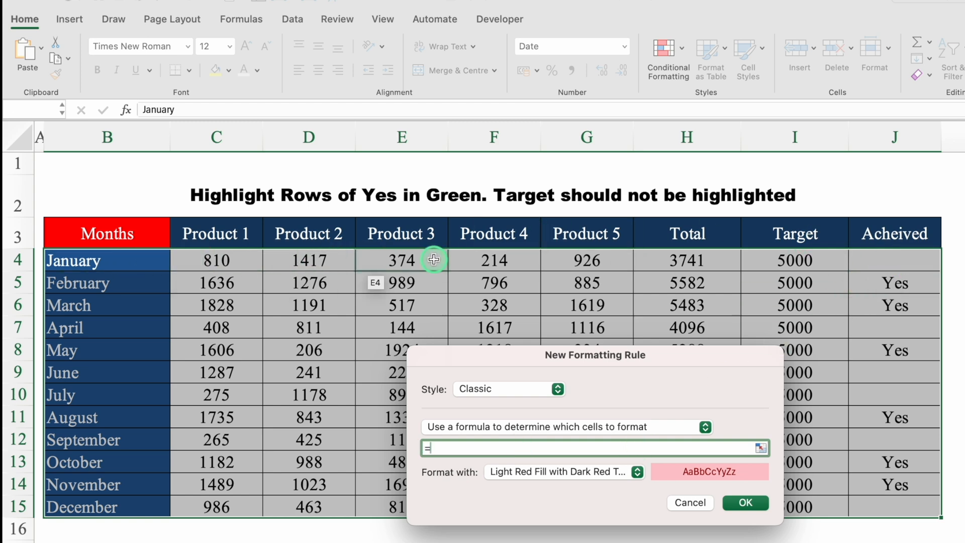
{"action": "left_click", "coordinate": [890, 262]}
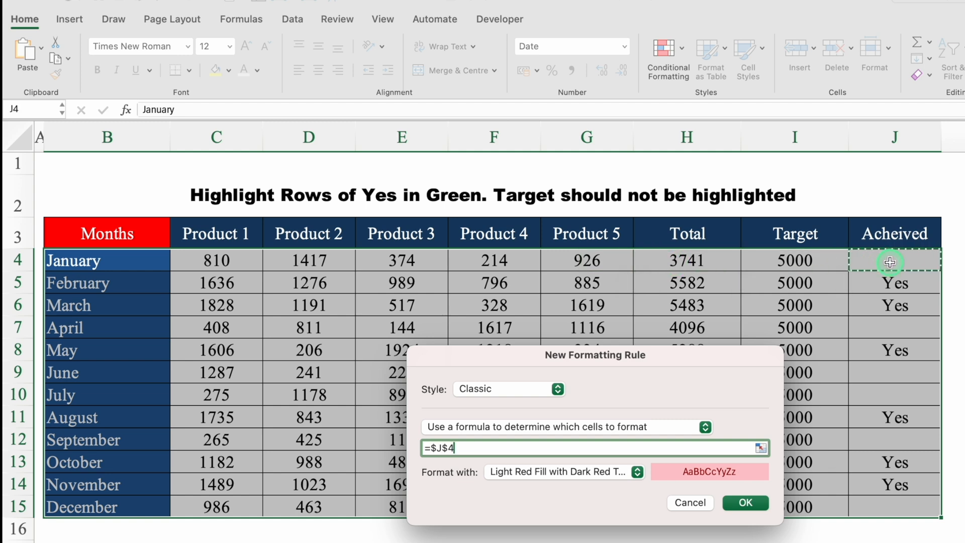
{"action": "left_click", "coordinate": [706, 382]}
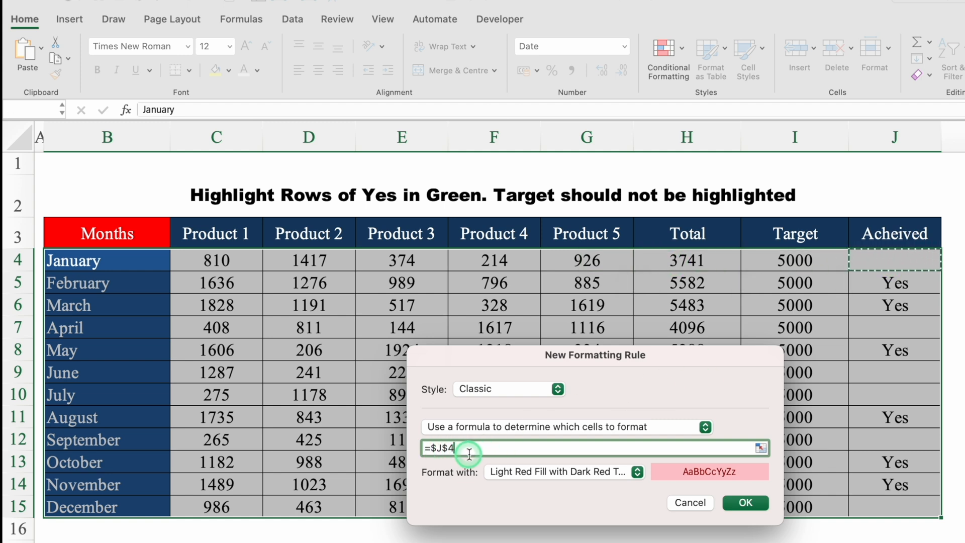
{"action": "left_click", "coordinate": [449, 449]}
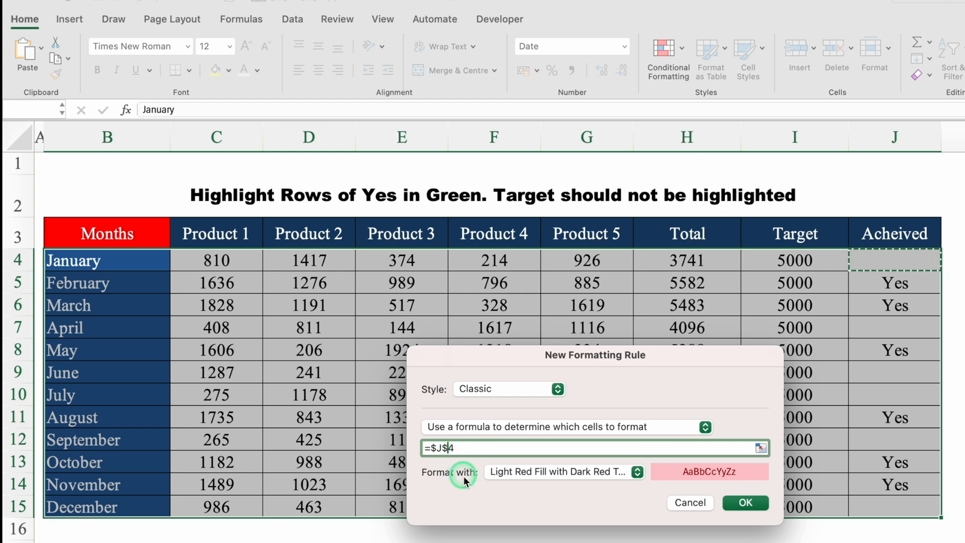
{"action": "key", "text": "BackSpace"}
{"action": "left_click", "coordinate": [473, 449]}
{"action": "type", "text": "=\"Yes"}
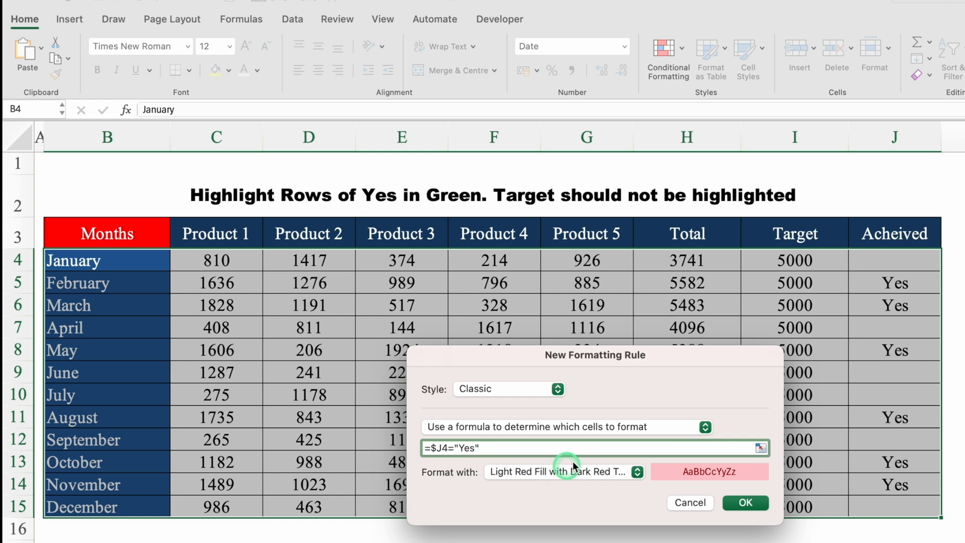
Choose a customised format for the rule with a green background fill
{"action": "left_click_drag", "start_coordinate": [716, 360], "coordinate": [709, 184]}
{"action": "left_click", "coordinate": [643, 289]}
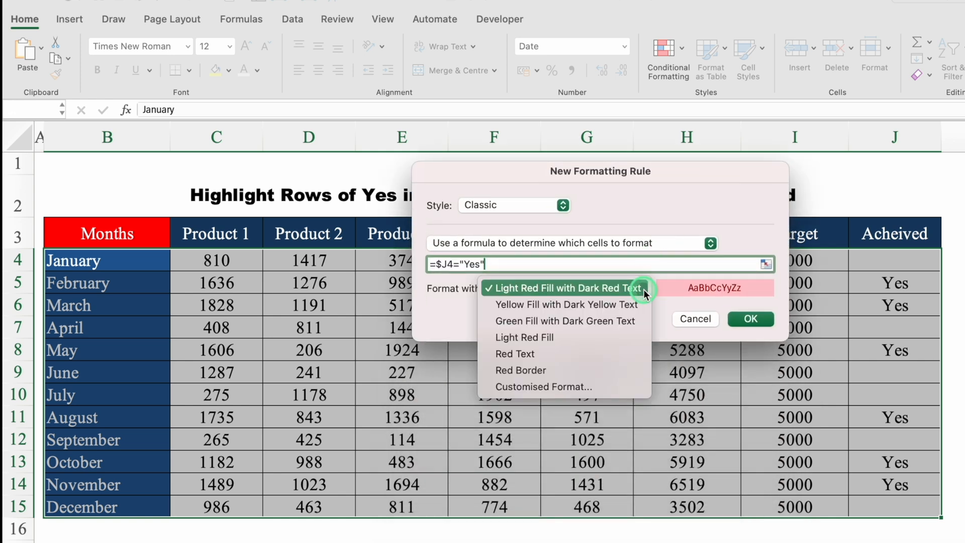
{"action": "left_click", "coordinate": [550, 386]}
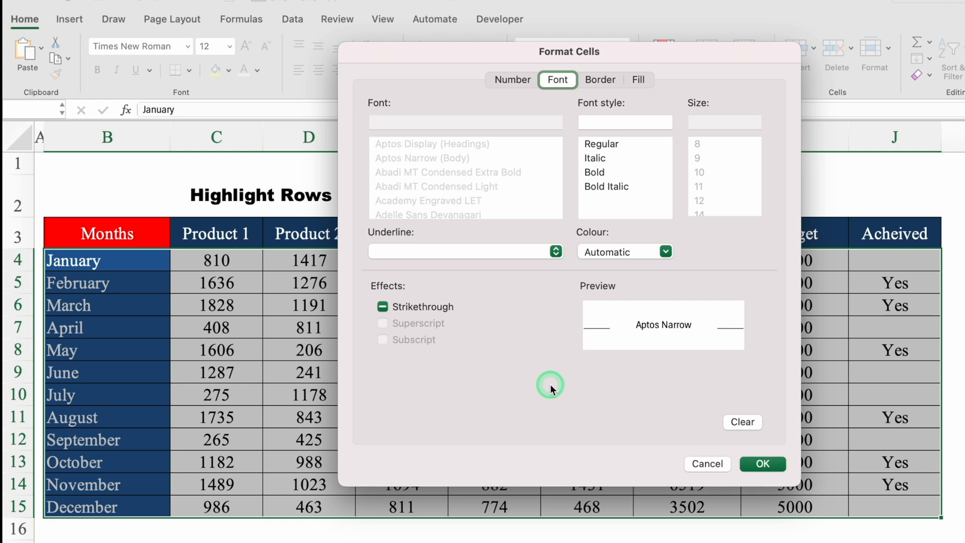
{"action": "left_click", "coordinate": [636, 82]}
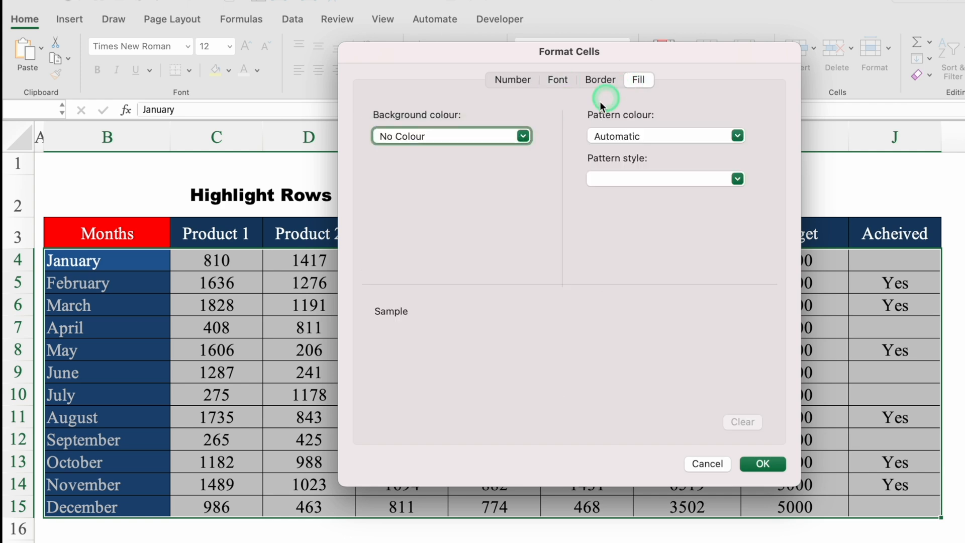
{"action": "left_click", "coordinate": [523, 136]}
{"action": "left_click", "coordinate": [455, 304]}
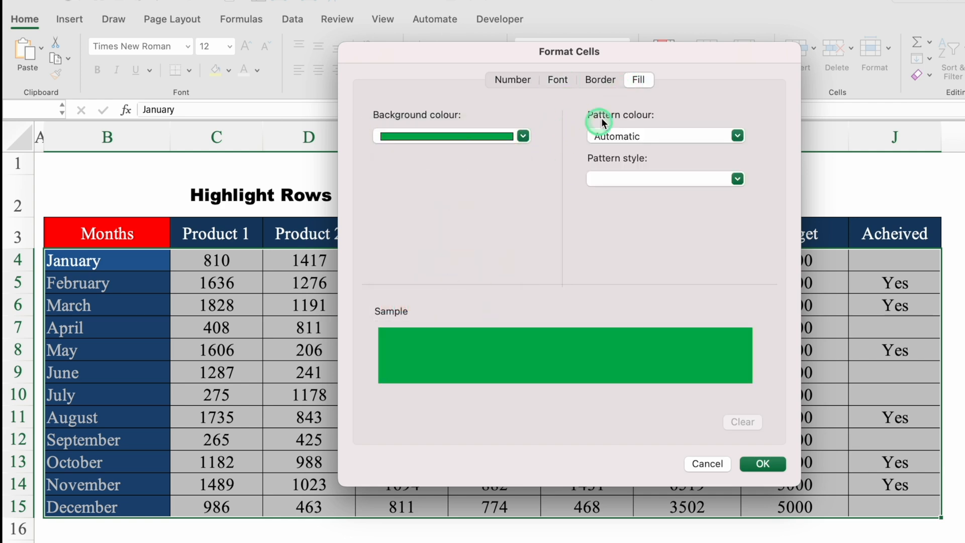
Give the rule's format a white font and apply the rule to the monthly product table
{"action": "left_click", "coordinate": [557, 80]}
{"action": "left_click", "coordinate": [618, 159]}
{"action": "left_click", "coordinate": [665, 247]}
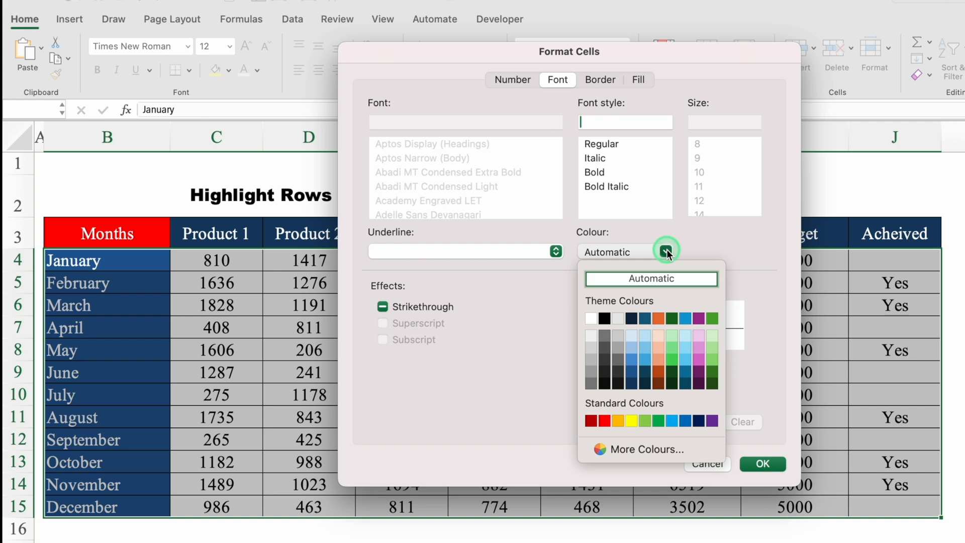
{"action": "left_click", "coordinate": [590, 326]}
{"action": "left_click", "coordinate": [754, 458]}
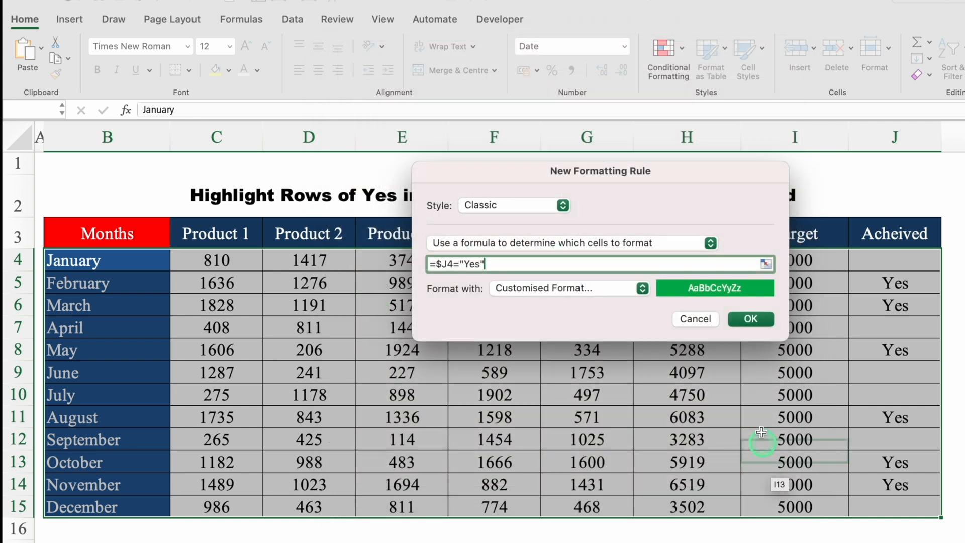
{"action": "left_click", "coordinate": [750, 319]}
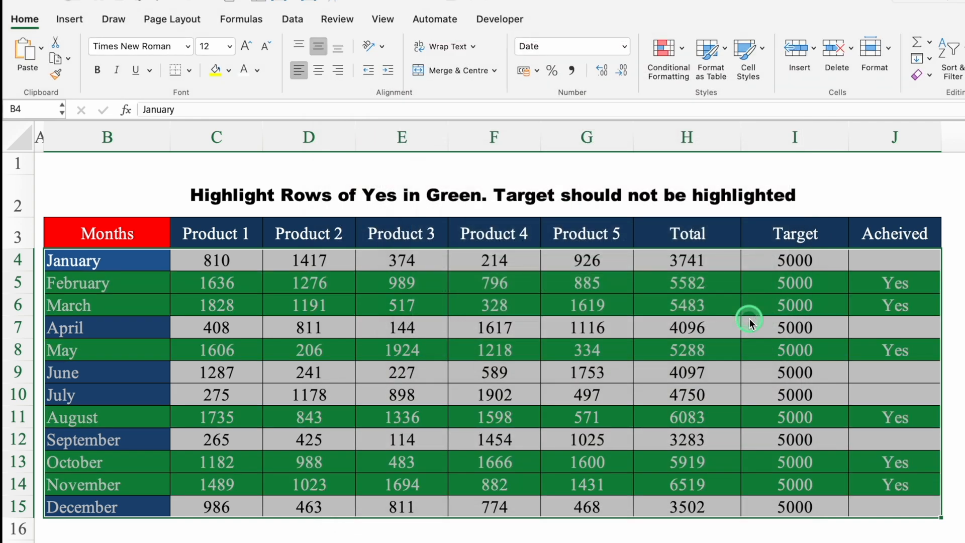
{"action": "left_click", "coordinate": [861, 542]}
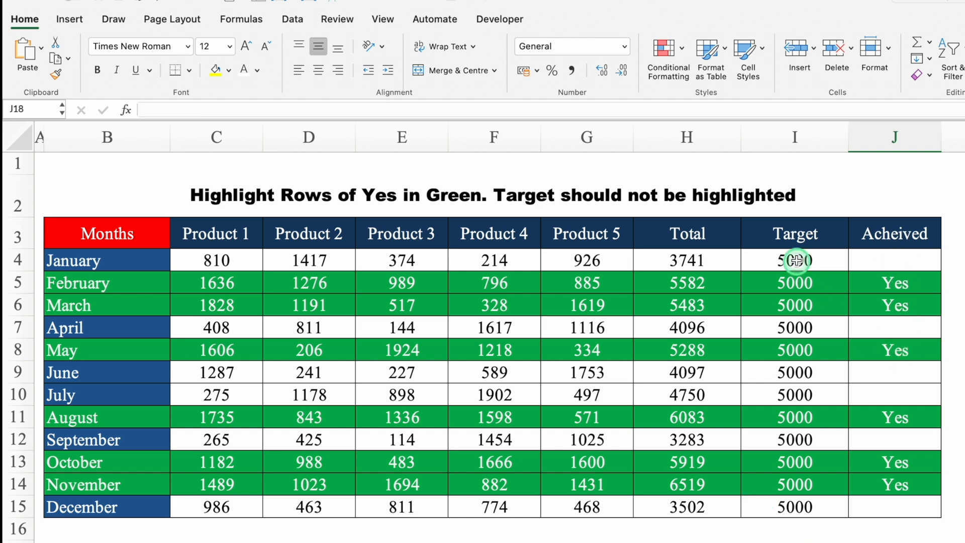
Test the highlighting by deleting the Product 5 values in G4:G15, and restore them
{"action": "left_click_drag", "start_coordinate": [608, 259], "coordinate": [598, 508]}
{"action": "key", "text": "super+c"}
{"action": "key", "text": "Delete"}
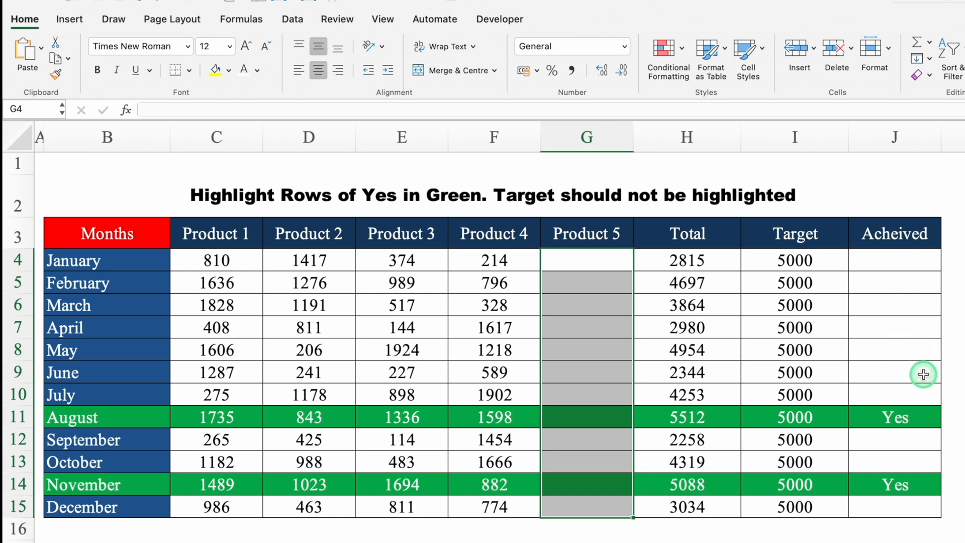
{"action": "key", "text": "super+v"}
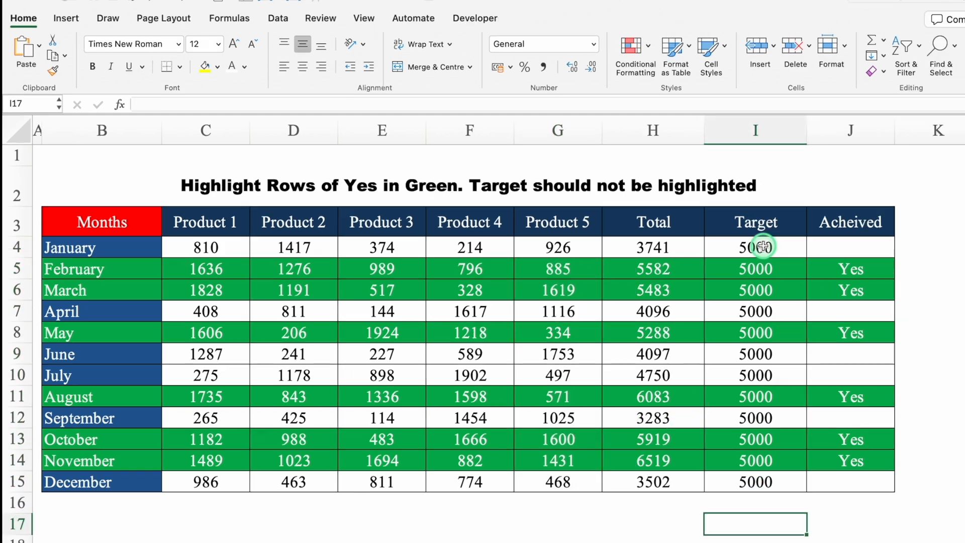
Clear the conditional formatting rules from the Target values in I4:I15 only
{"action": "left_click_drag", "start_coordinate": [804, 260], "coordinate": [813, 498]}
{"action": "left_click_drag", "start_coordinate": [772, 474], "coordinate": [766, 476]}
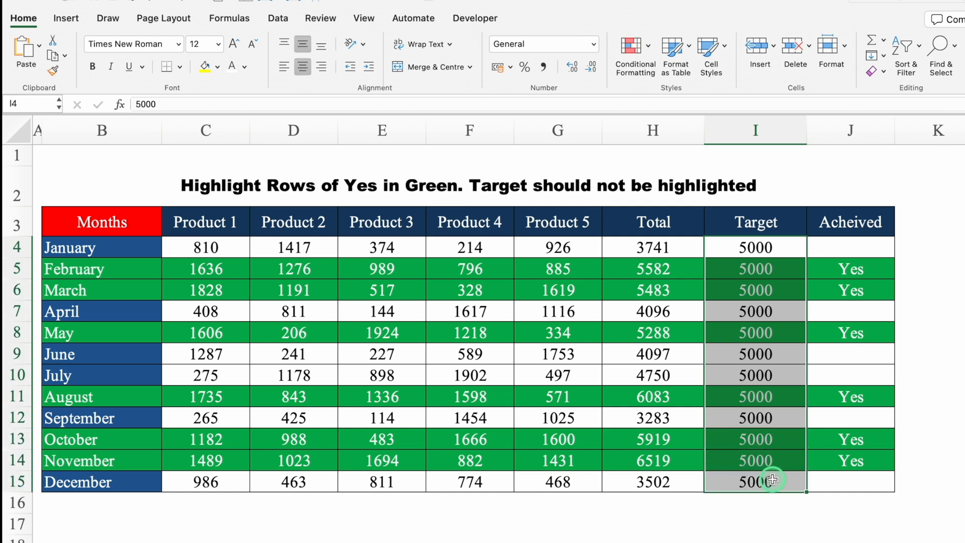
{"action": "left_click", "coordinate": [635, 51]}
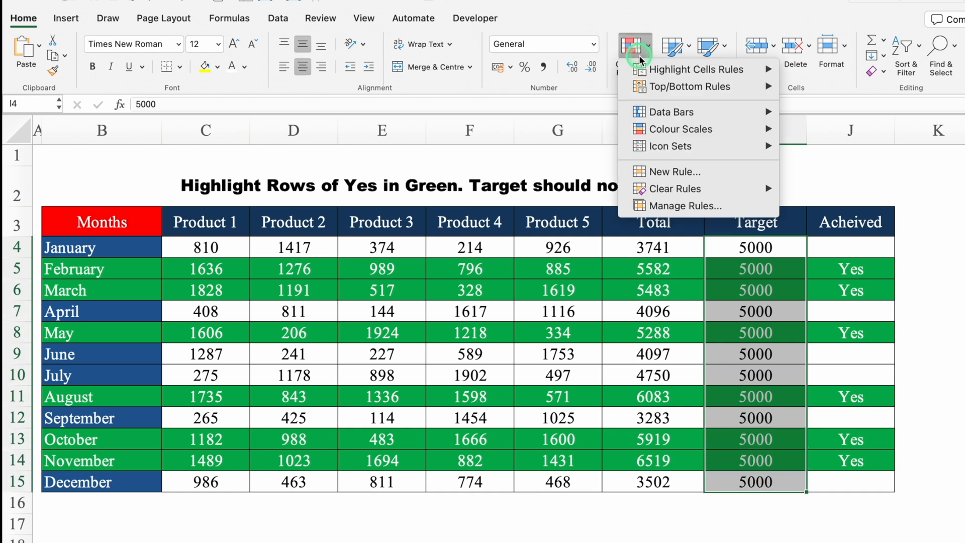
{"action": "left_click", "coordinate": [661, 190]}
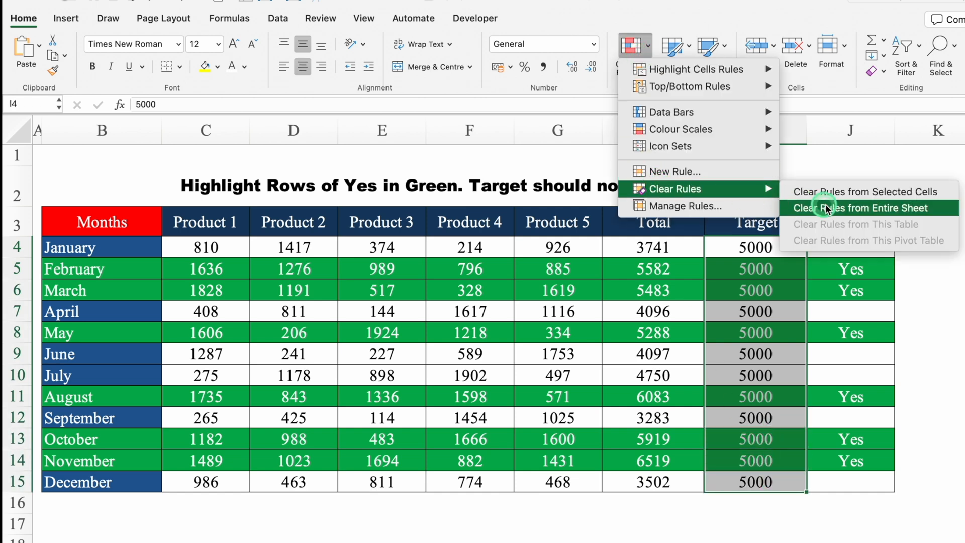
{"action": "left_click", "coordinate": [840, 192]}
{"action": "left_click", "coordinate": [914, 308]}
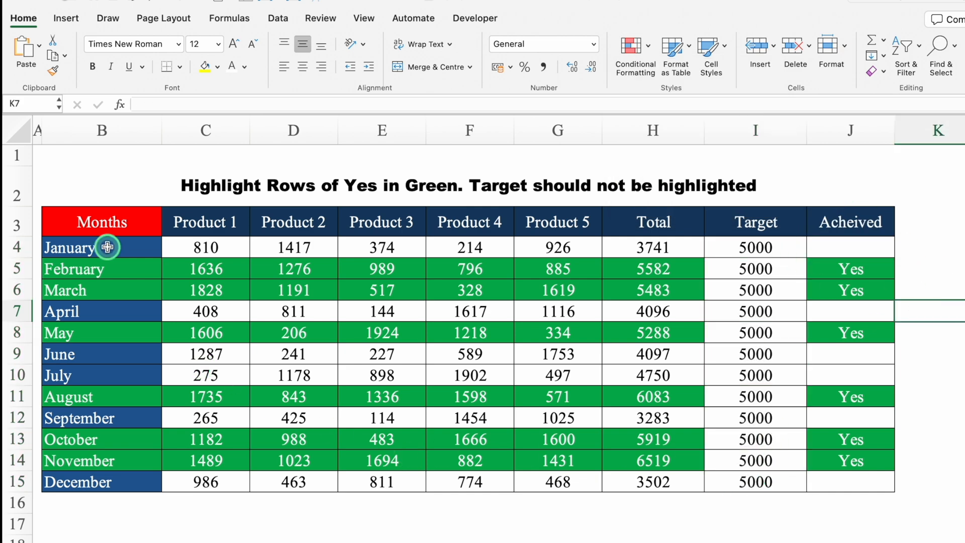
Clear the conditional formatting rules from the month names in B4:B15 only
{"action": "left_click_drag", "start_coordinate": [105, 248], "coordinate": [115, 480]}
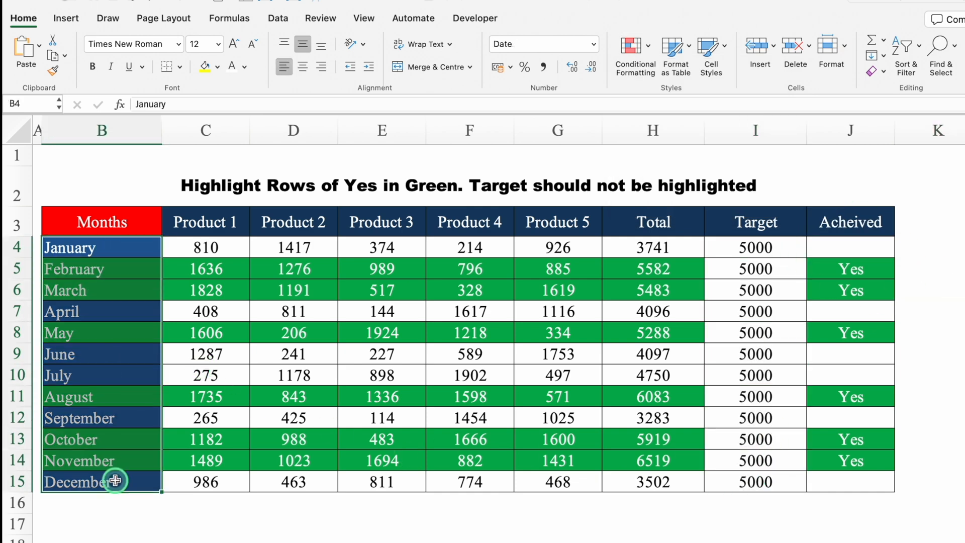
{"action": "left_click", "coordinate": [630, 67]}
{"action": "left_click", "coordinate": [629, 52]}
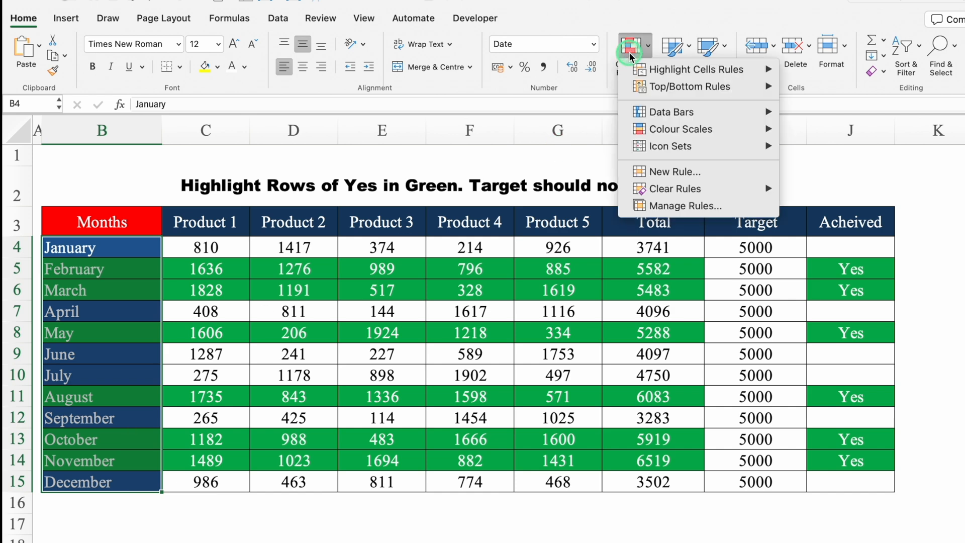
{"action": "left_click", "coordinate": [664, 192]}
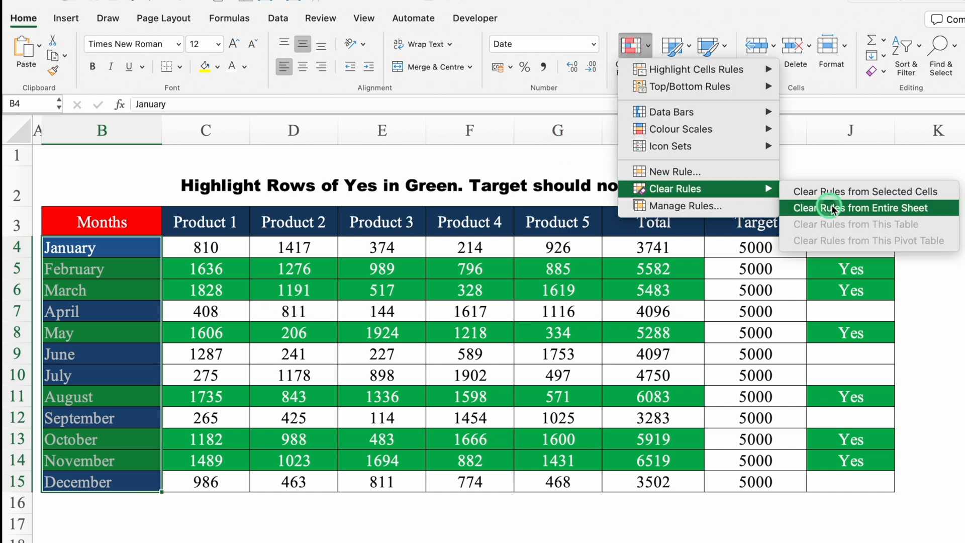
{"action": "left_click", "coordinate": [858, 192]}
{"action": "left_click", "coordinate": [960, 267]}
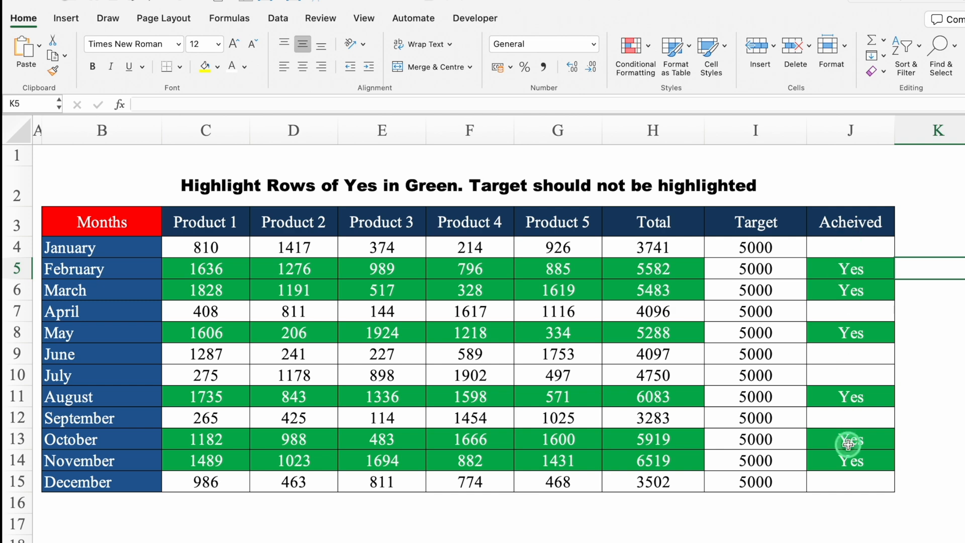
Clear the conditional formatting rules from the Acheived cells J4:J15 only
{"action": "left_click_drag", "start_coordinate": [861, 252], "coordinate": [871, 480]}
{"action": "left_click", "coordinate": [633, 52]}
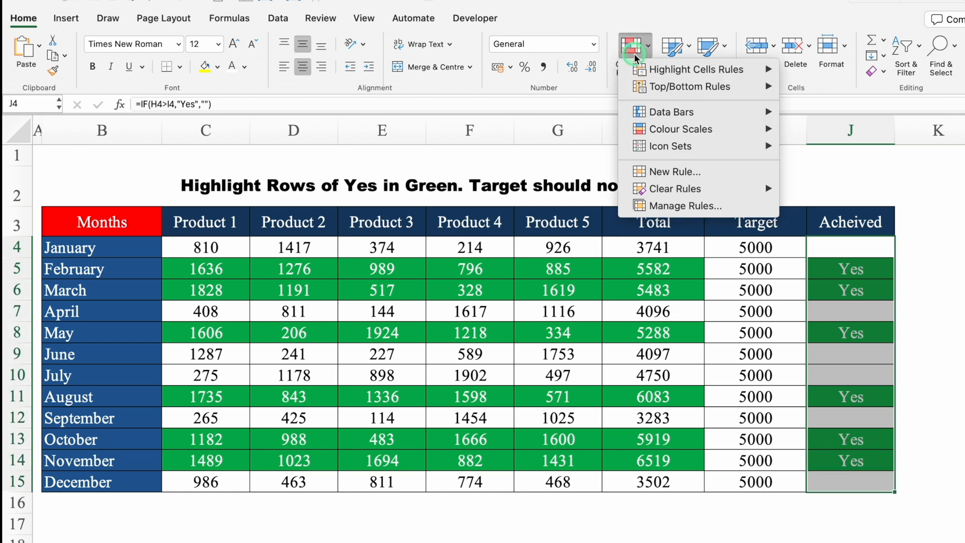
{"action": "mouse_move", "coordinate": [666, 190]}
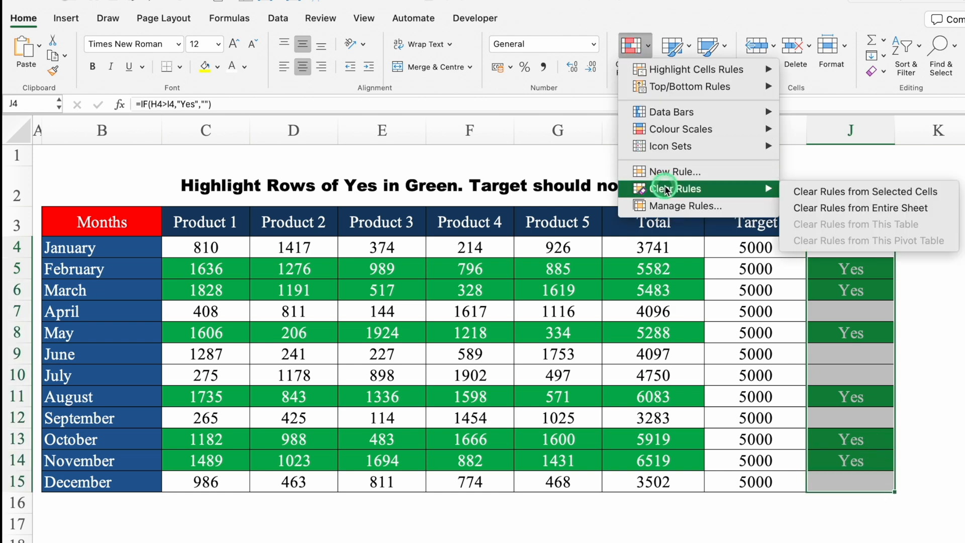
{"action": "left_click", "coordinate": [850, 192]}
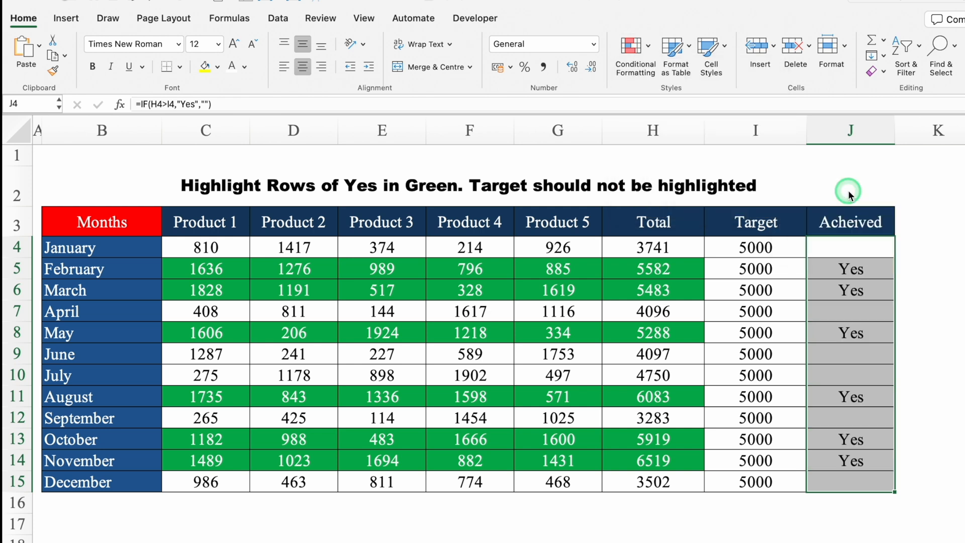
{"action": "left_click", "coordinate": [929, 311]}
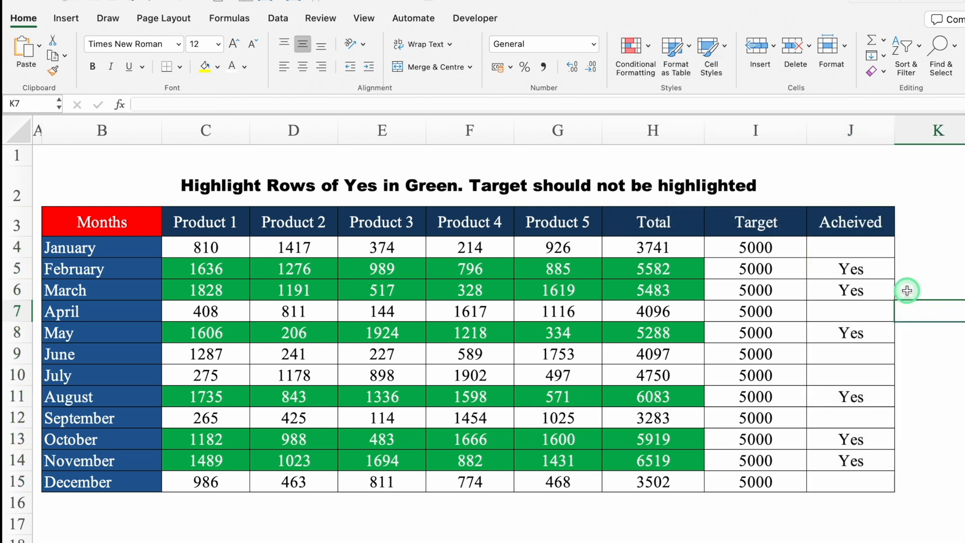
Start an Equal To highlight rule for the entire sheet with Yes as the cell value to match
{"action": "left_click", "coordinate": [31, 128]}
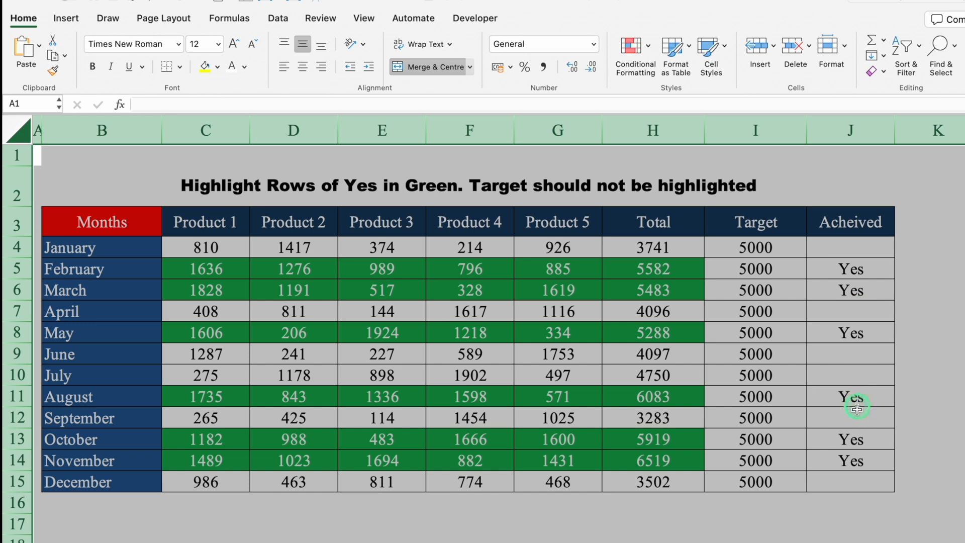
{"action": "left_click", "coordinate": [634, 49]}
{"action": "left_click", "coordinate": [710, 70]}
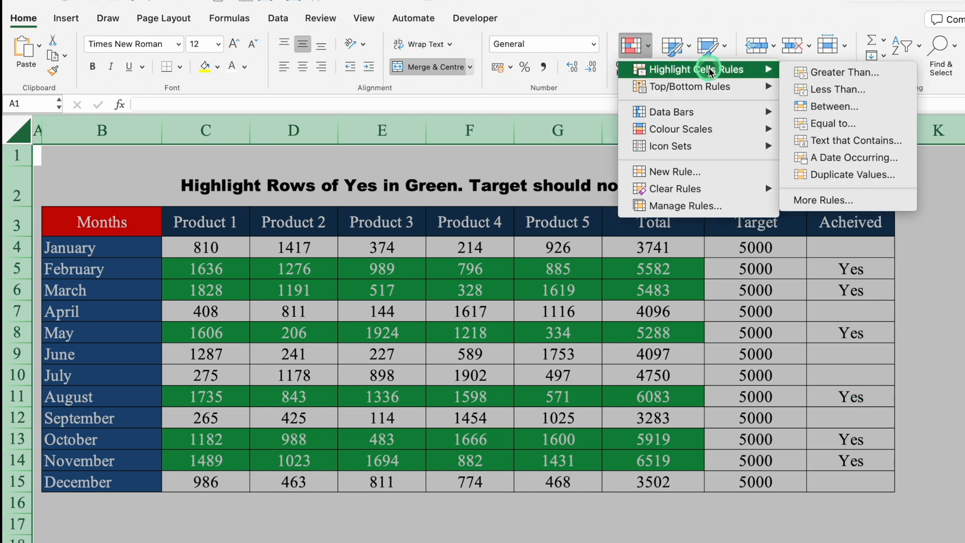
{"action": "left_click", "coordinate": [846, 123]}
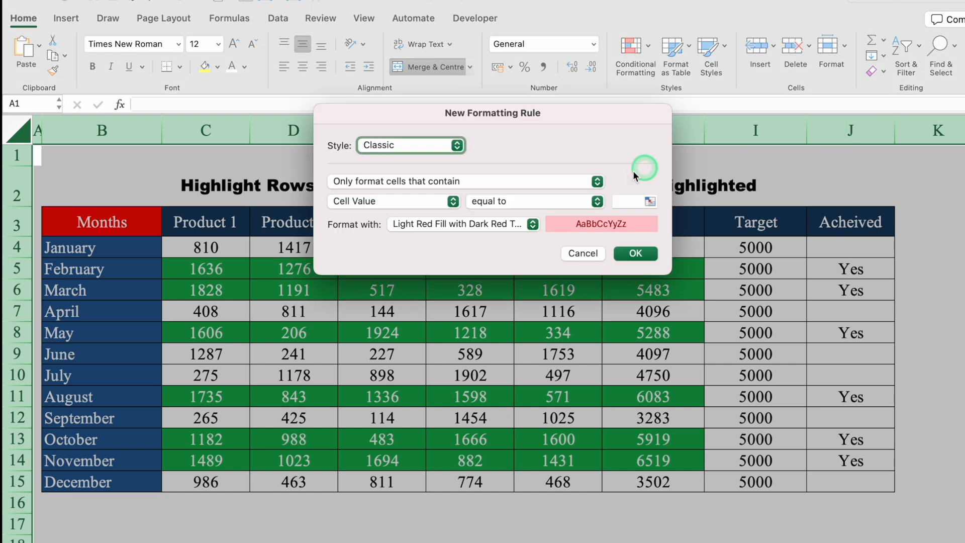
{"action": "left_click", "coordinate": [629, 202]}
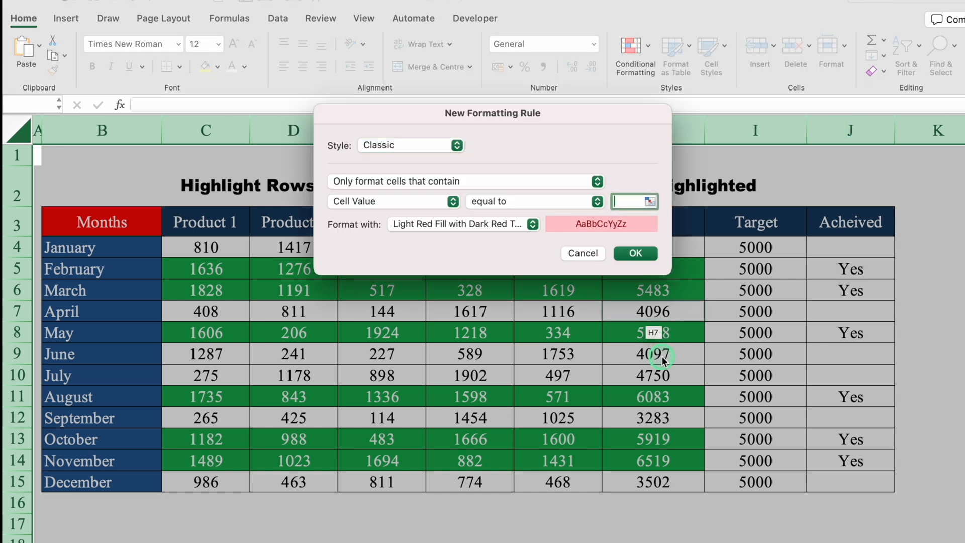
{"action": "type", "text": "Yes"}
Choose a customised format for the Yes rule with the standard orange background fill
{"action": "left_click", "coordinate": [532, 224]}
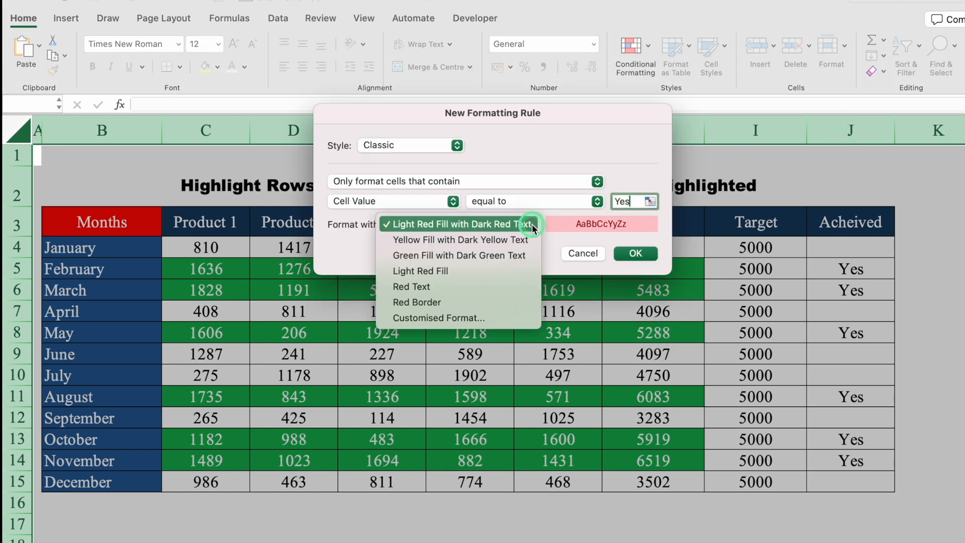
{"action": "left_click", "coordinate": [460, 318]}
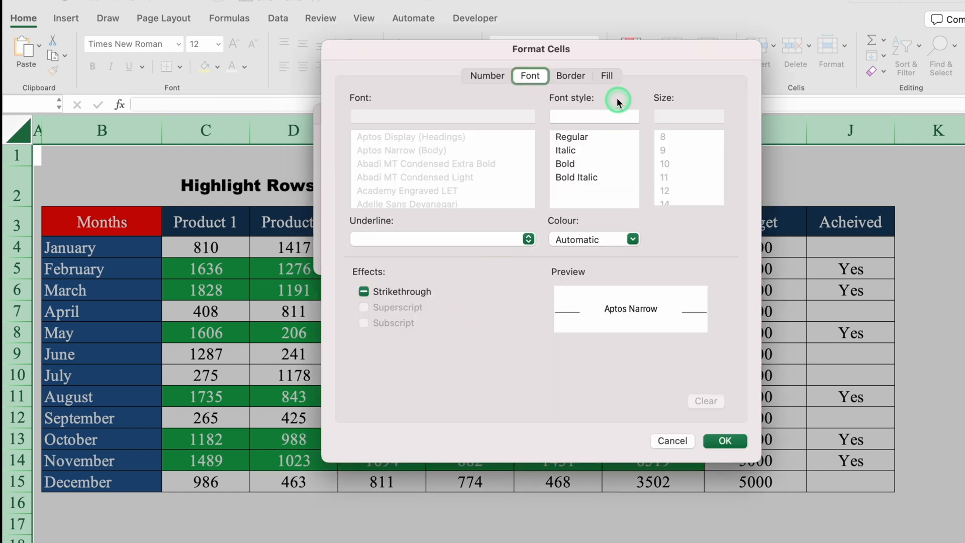
{"action": "left_click", "coordinate": [607, 76]}
{"action": "left_click", "coordinate": [500, 117]}
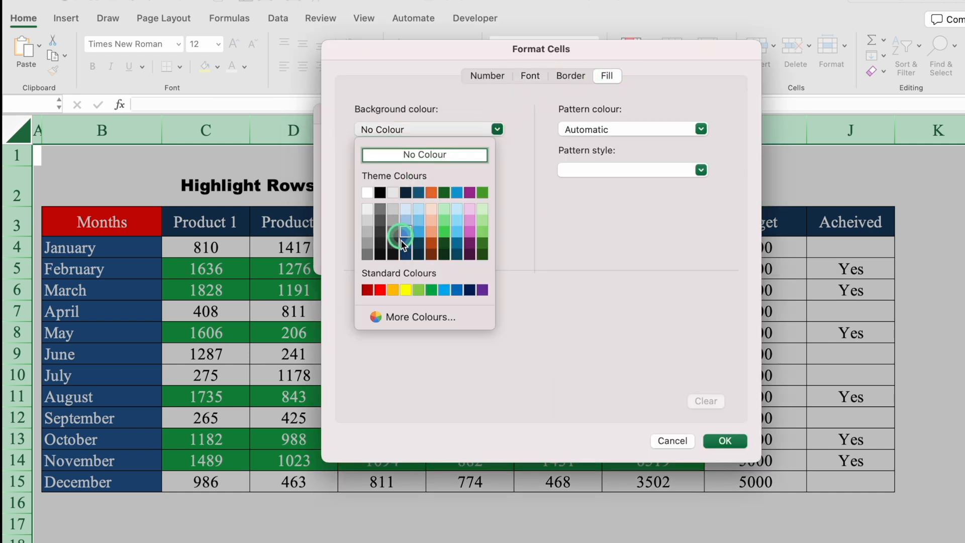
{"action": "left_click", "coordinate": [394, 289]}
Give the Yes rule's format a black font and apply the rule to the sheet
{"action": "left_click", "coordinate": [530, 75]}
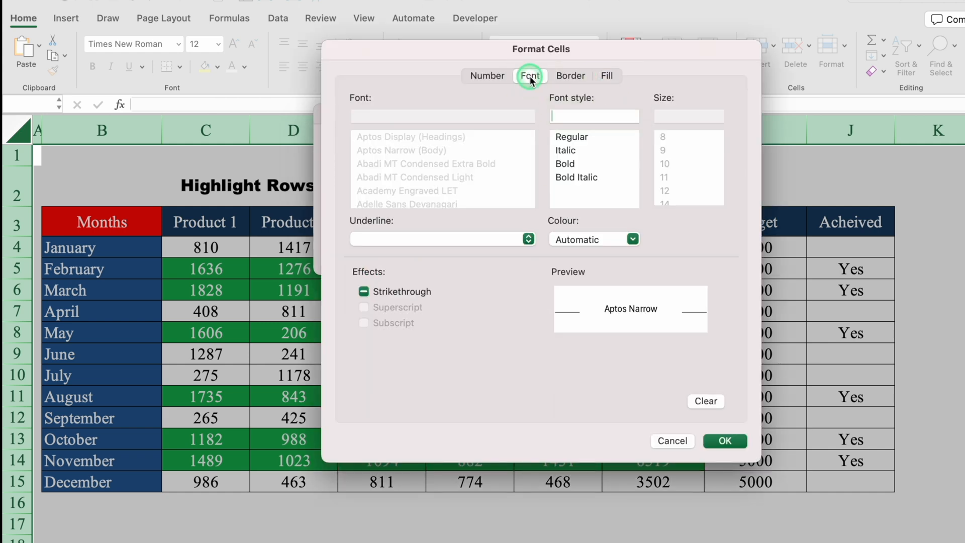
{"action": "left_click", "coordinate": [632, 238]}
{"action": "left_click", "coordinate": [574, 303]}
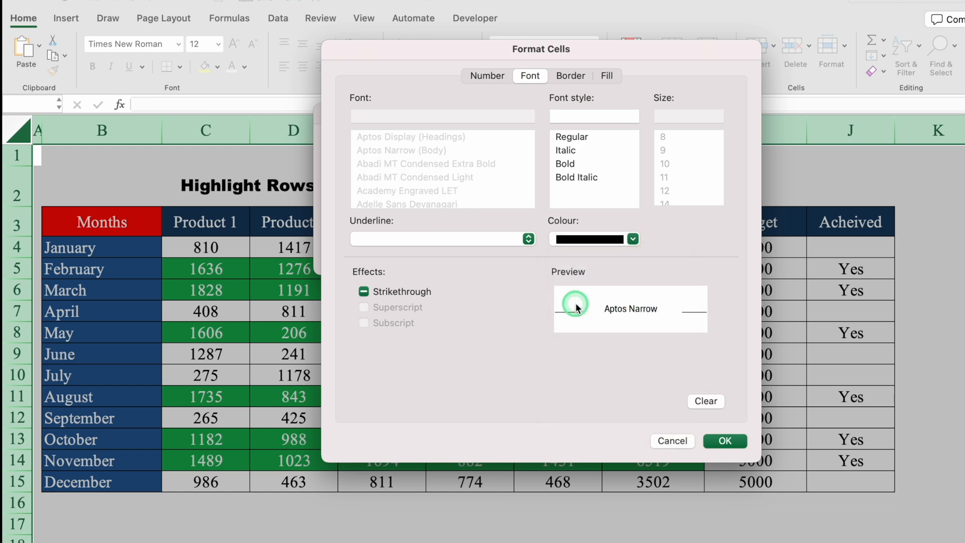
{"action": "left_click", "coordinate": [736, 440]}
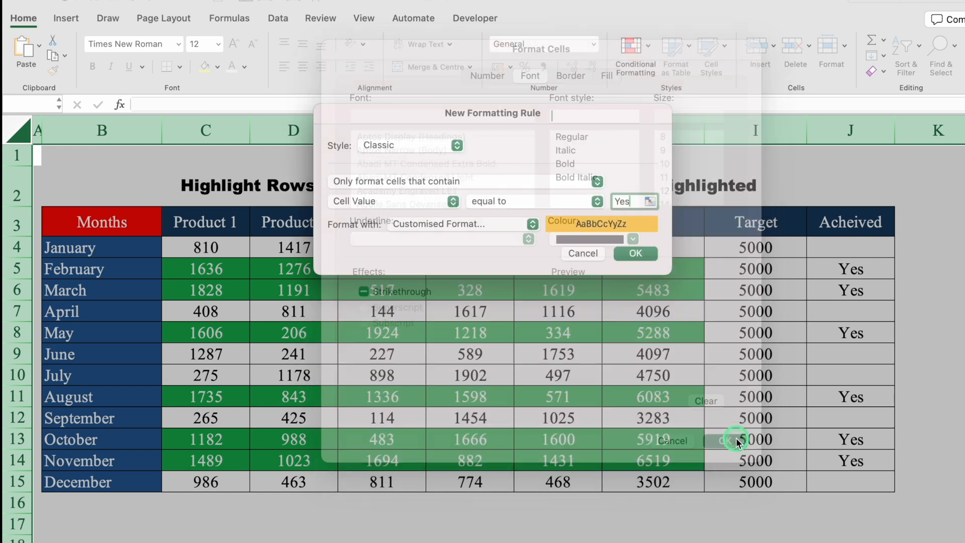
{"action": "left_click", "coordinate": [635, 254]}
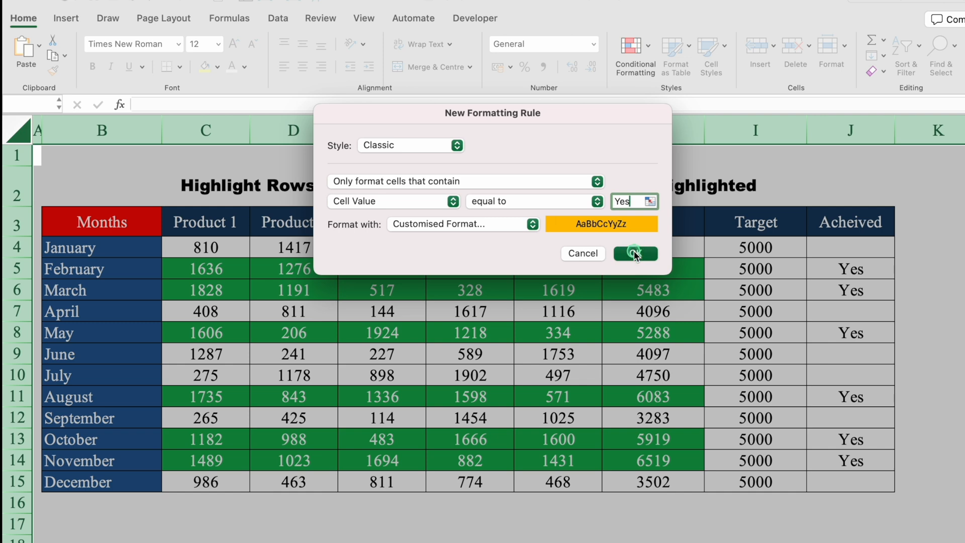
{"action": "left_click", "coordinate": [739, 538]}
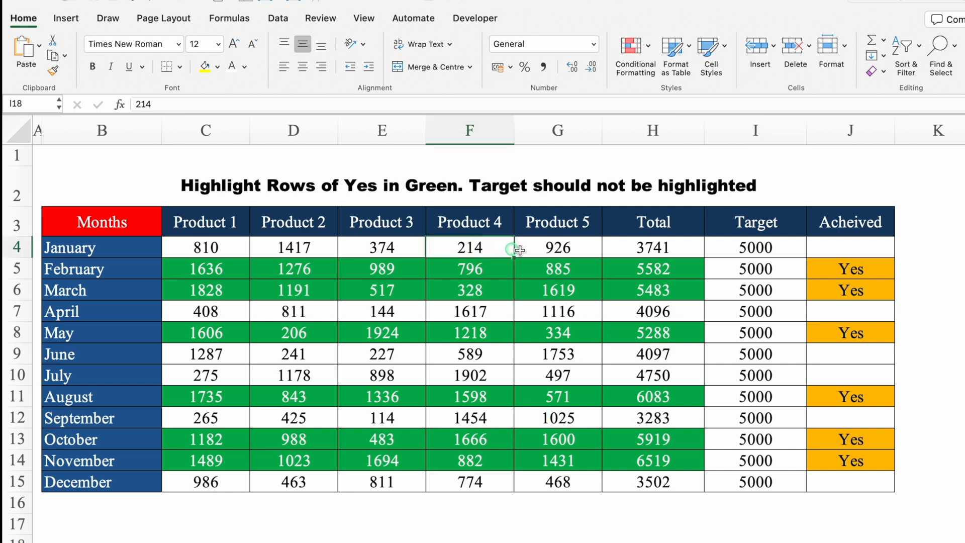
Test both highlights by deleting the Product 4 and Product 5 values in F4:G15, and restore them
{"action": "mouse_move", "coordinate": [512, 248]}
{"action": "left_mouse_down"}
{"action": "mouse_move", "coordinate": [558, 402]}
{"action": "mouse_move", "coordinate": [560, 480]}
{"action": "mouse_move", "coordinate": [569, 478]}
{"action": "left_mouse_up"}
{"action": "key", "text": "Delete"}
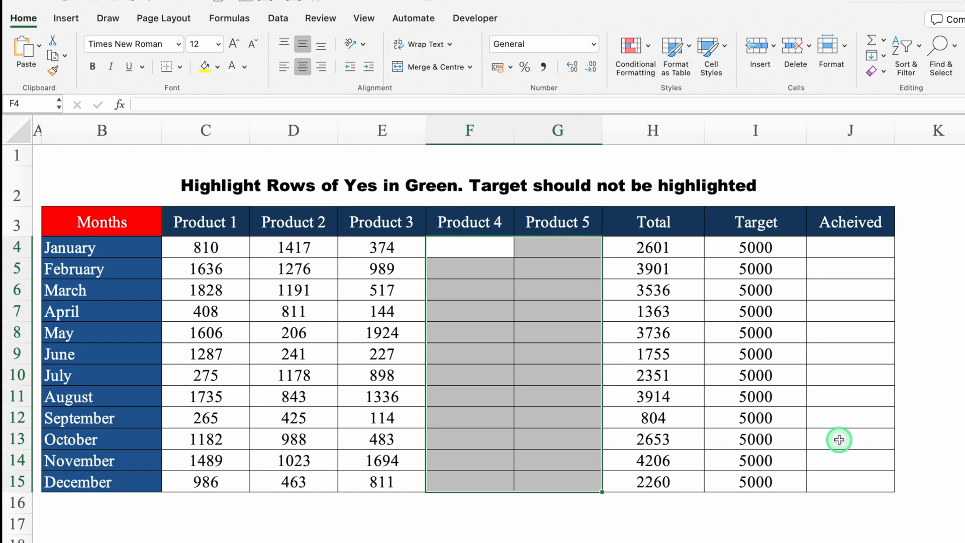
{"action": "key", "text": "super+z"}
{"action": "left_click", "coordinate": [885, 538]}
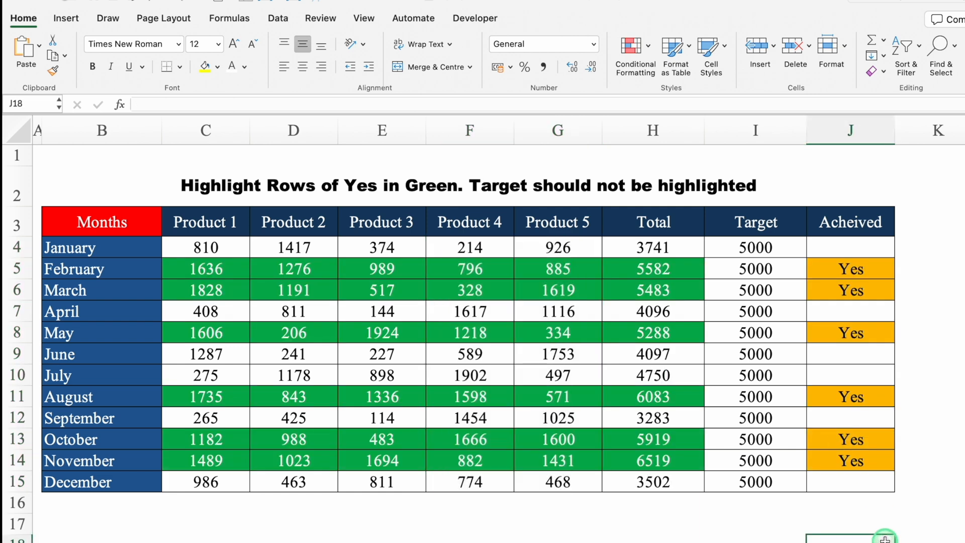